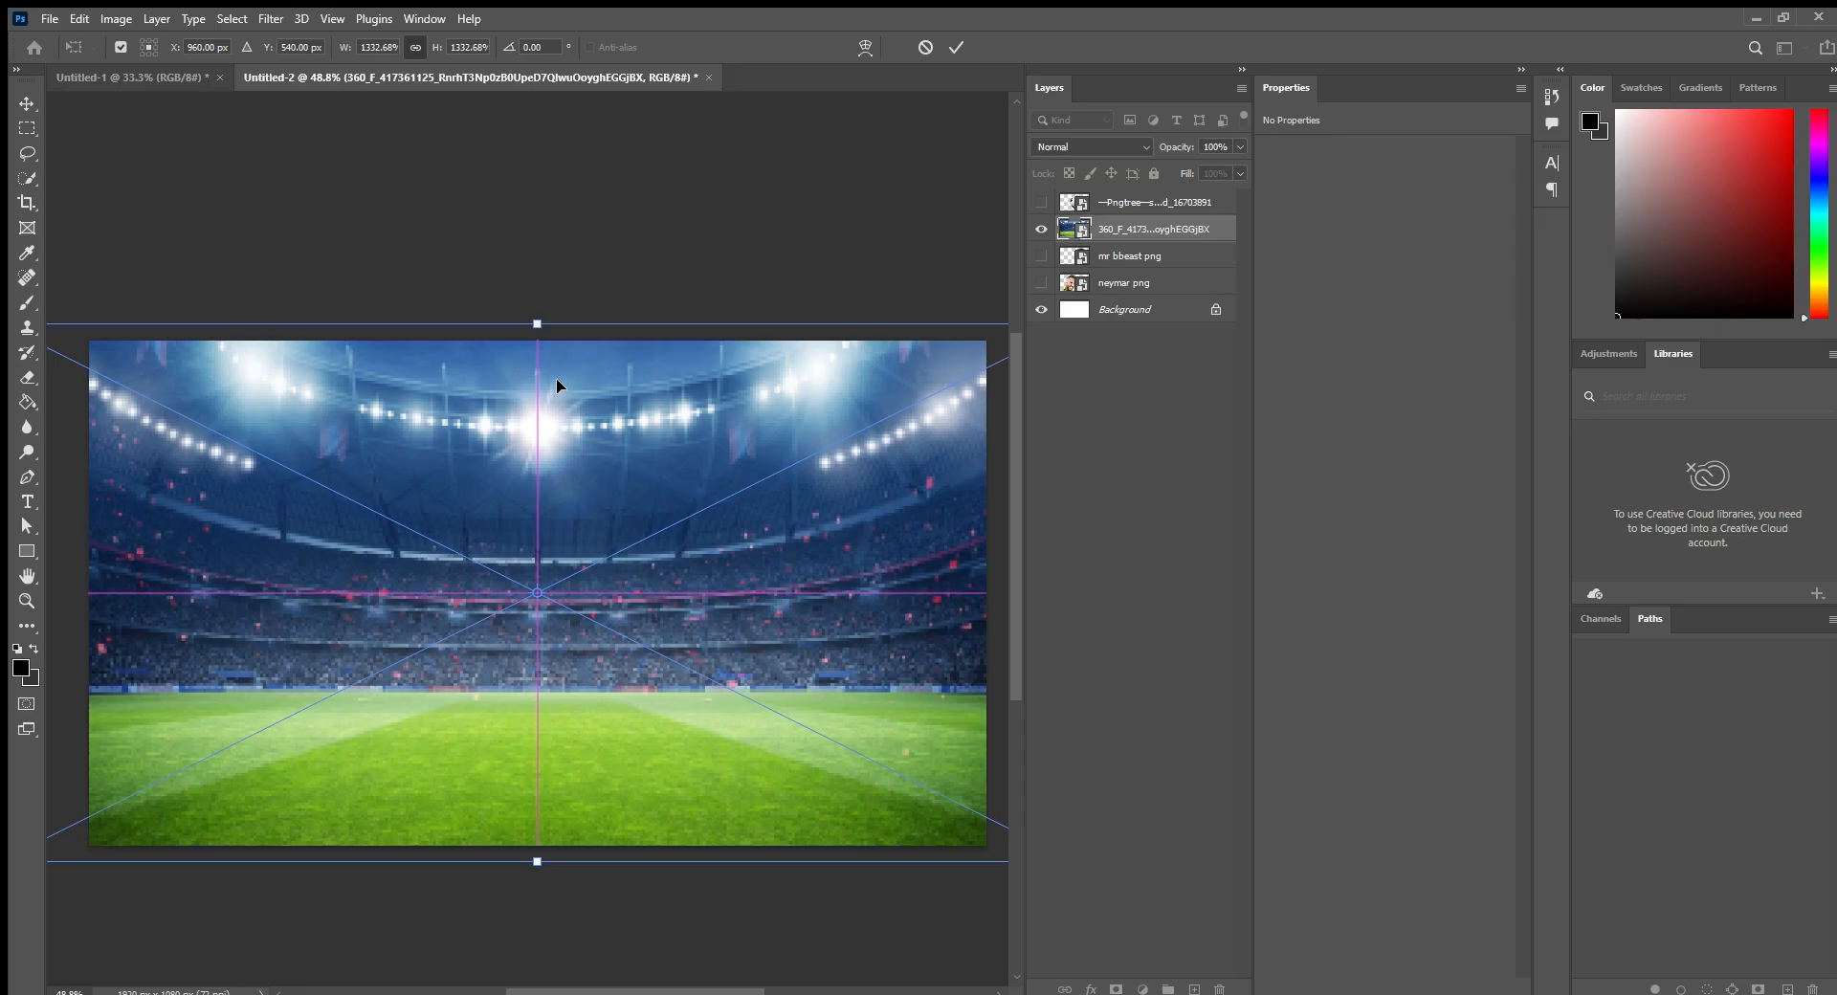
# Apply the stadium image's pending scaling over the whole canvas and deselect it.
pyautogui.click(955, 47)
pyautogui.click(720, 250)
pyautogui.scroll(1, 613, 551)
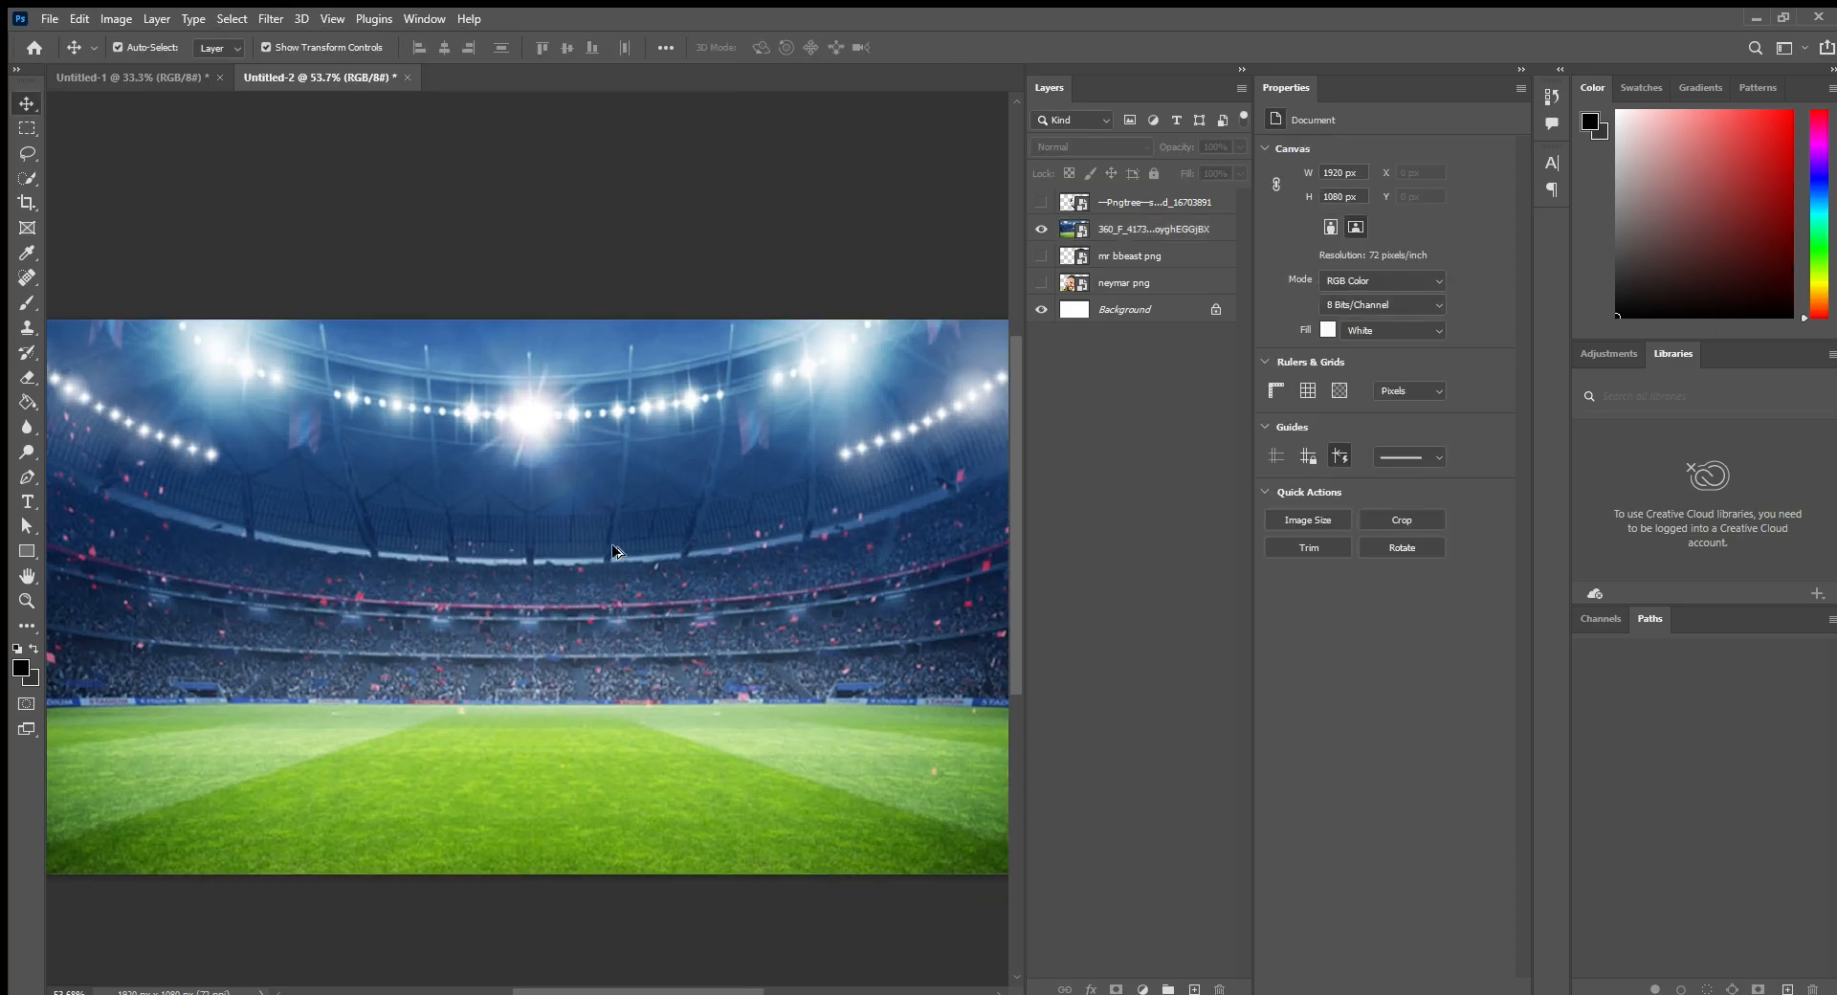
pyautogui.scroll(-1, 612, 551)
# Dock the Layers panel in the same group as the Properties panel.
pyautogui.moveTo(1037, 90); pyautogui.dragTo(1243, 380)
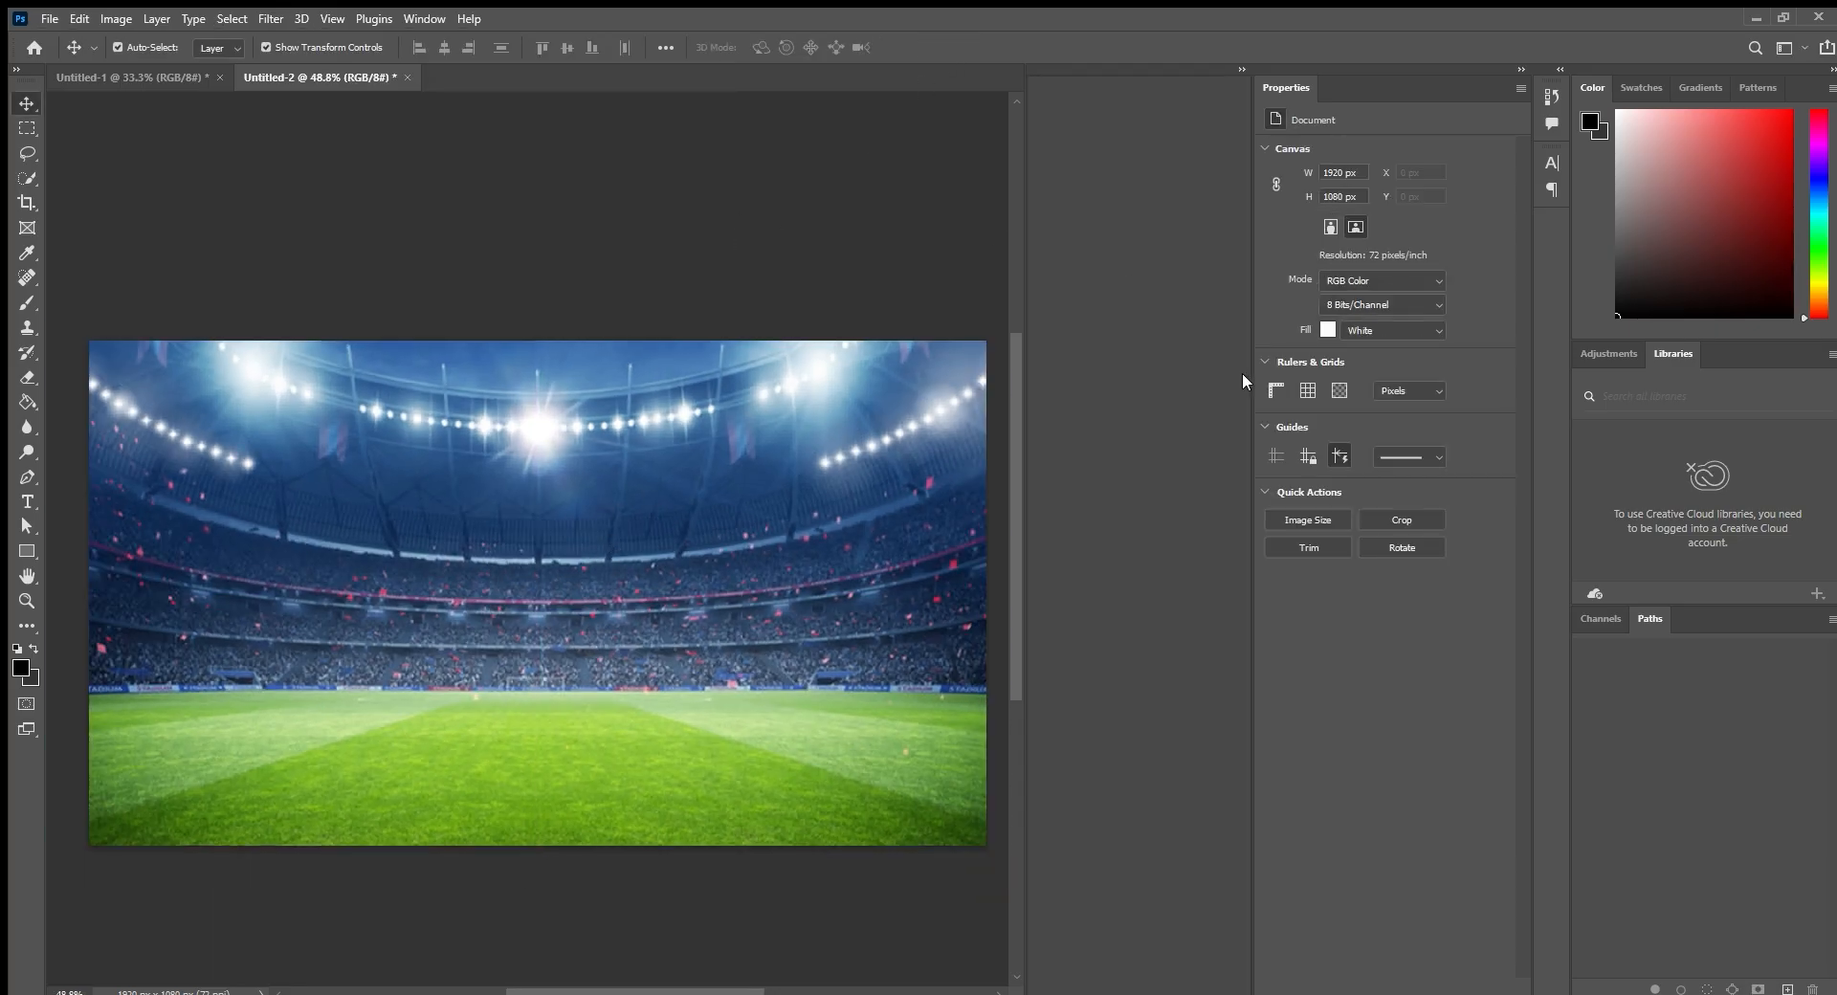
pyautogui.moveTo(1661, 597); pyautogui.dragTo(1672, 613)
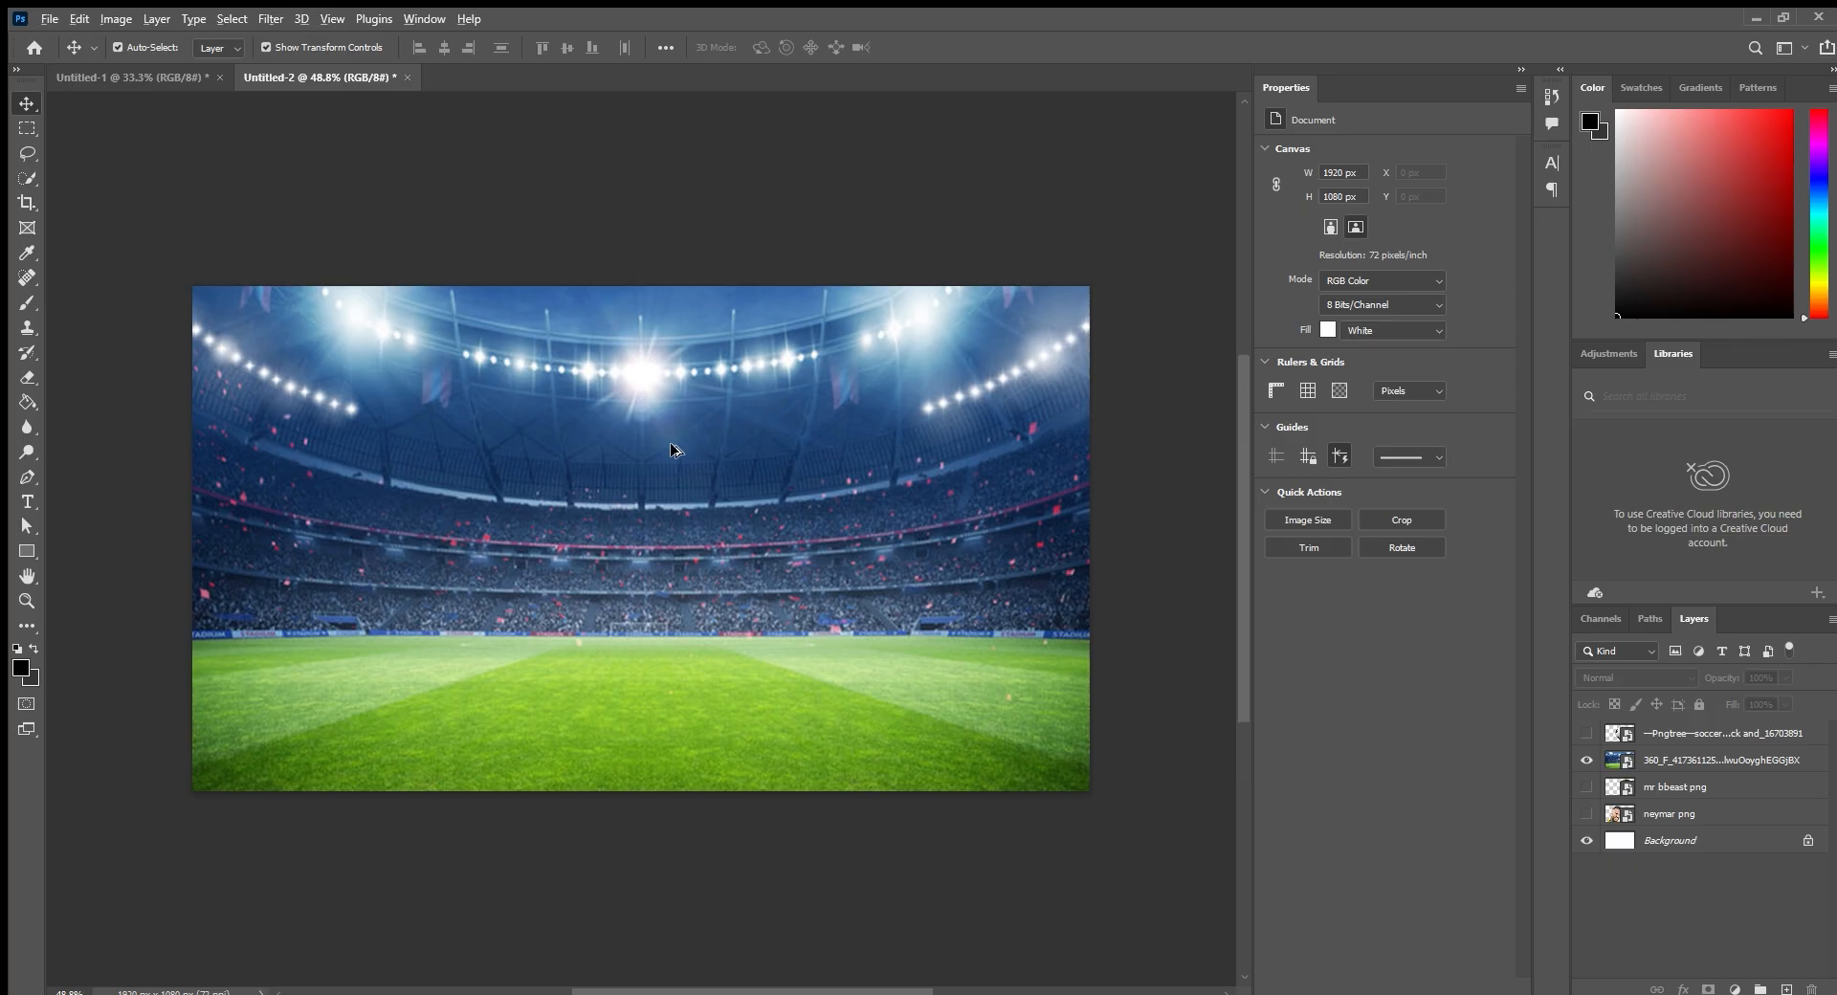
pyautogui.scroll(2, 674, 449)
pyautogui.scroll(1, 670, 443)
pyautogui.scroll(-1, 670, 443)
pyautogui.moveTo(678, 452)
pyautogui.mouseDown()
pyautogui.moveTo(698, 457)
pyautogui.moveTo(681, 459)
pyautogui.mouseUp()
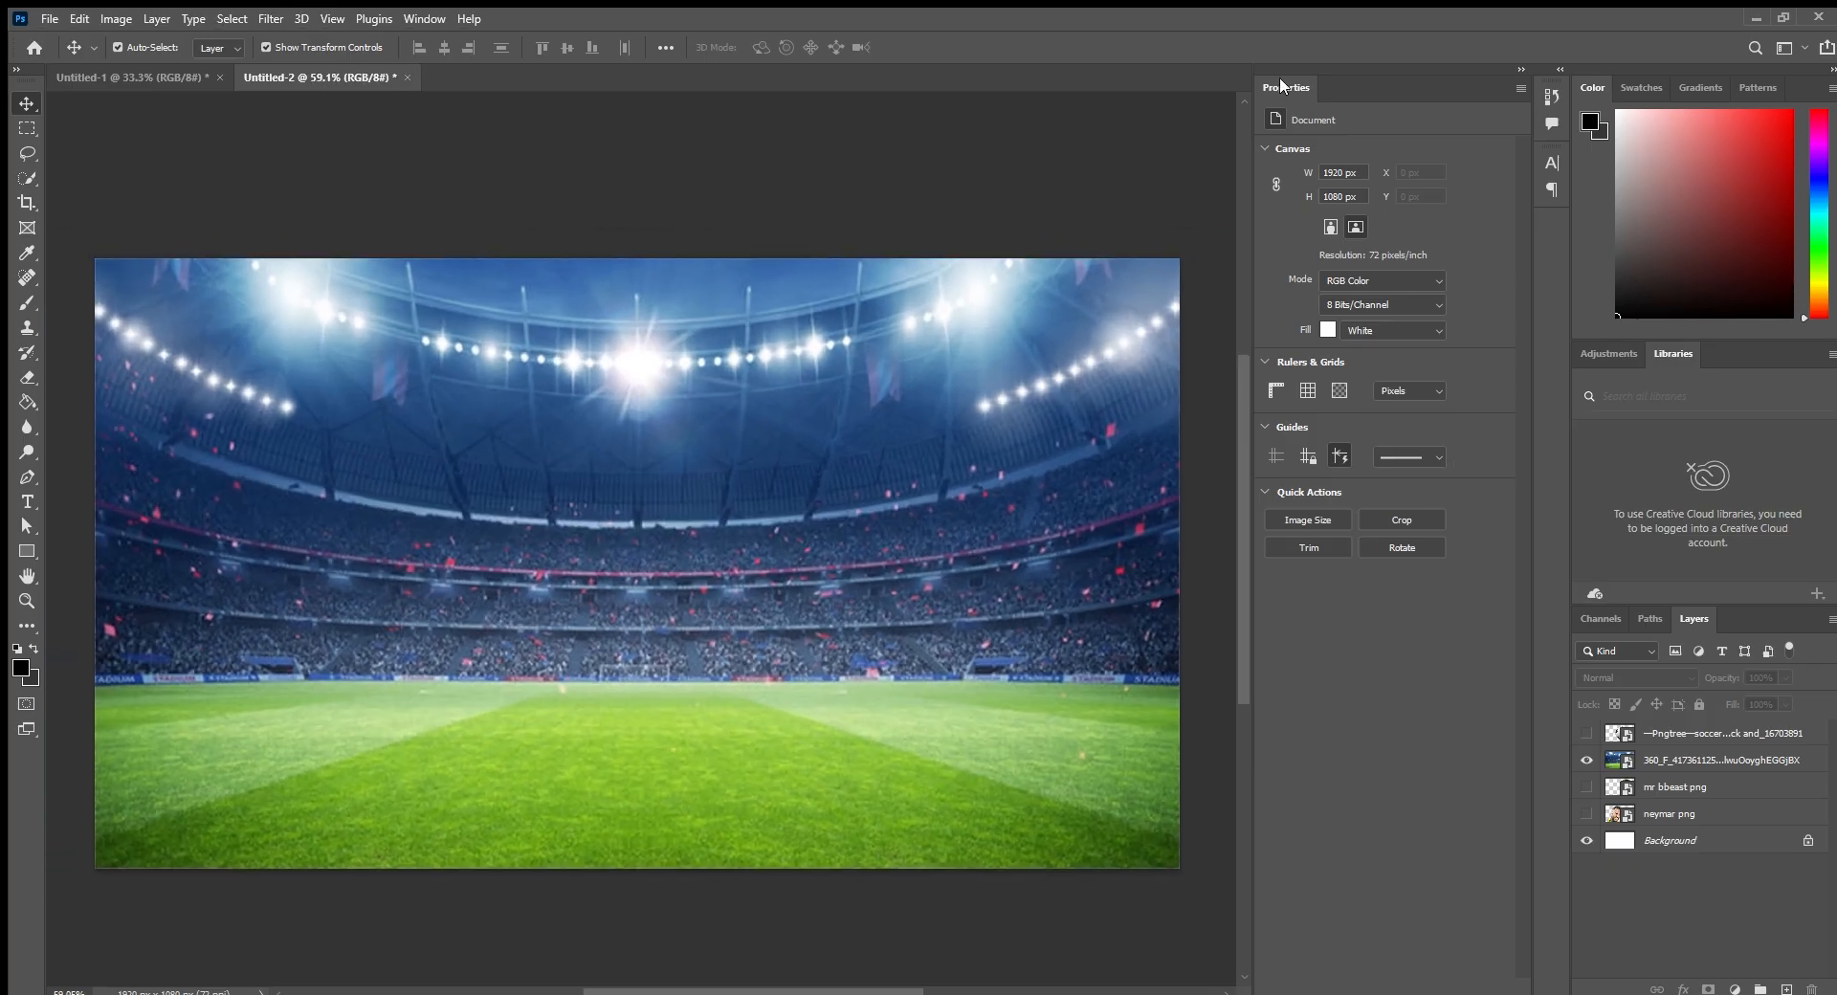
pyautogui.moveTo(731, 429); pyautogui.dragTo(741, 428)
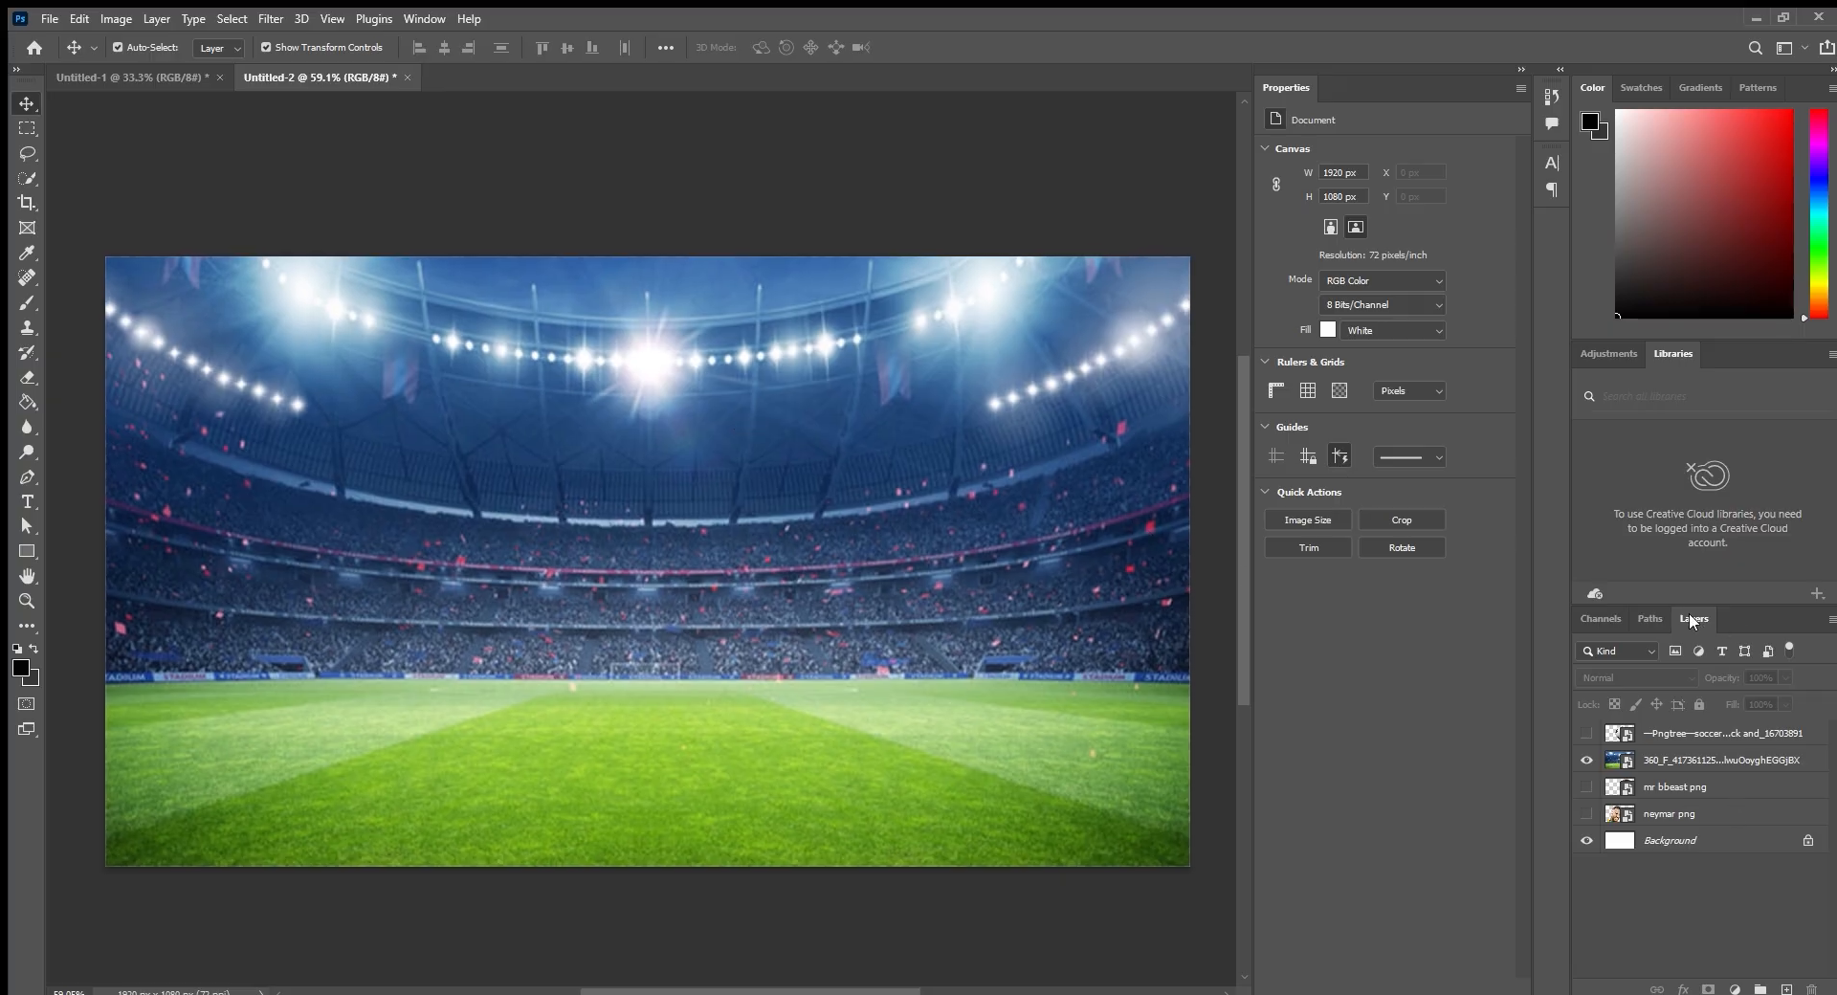
pyautogui.moveTo(1691, 621); pyautogui.dragTo(1356, 84)
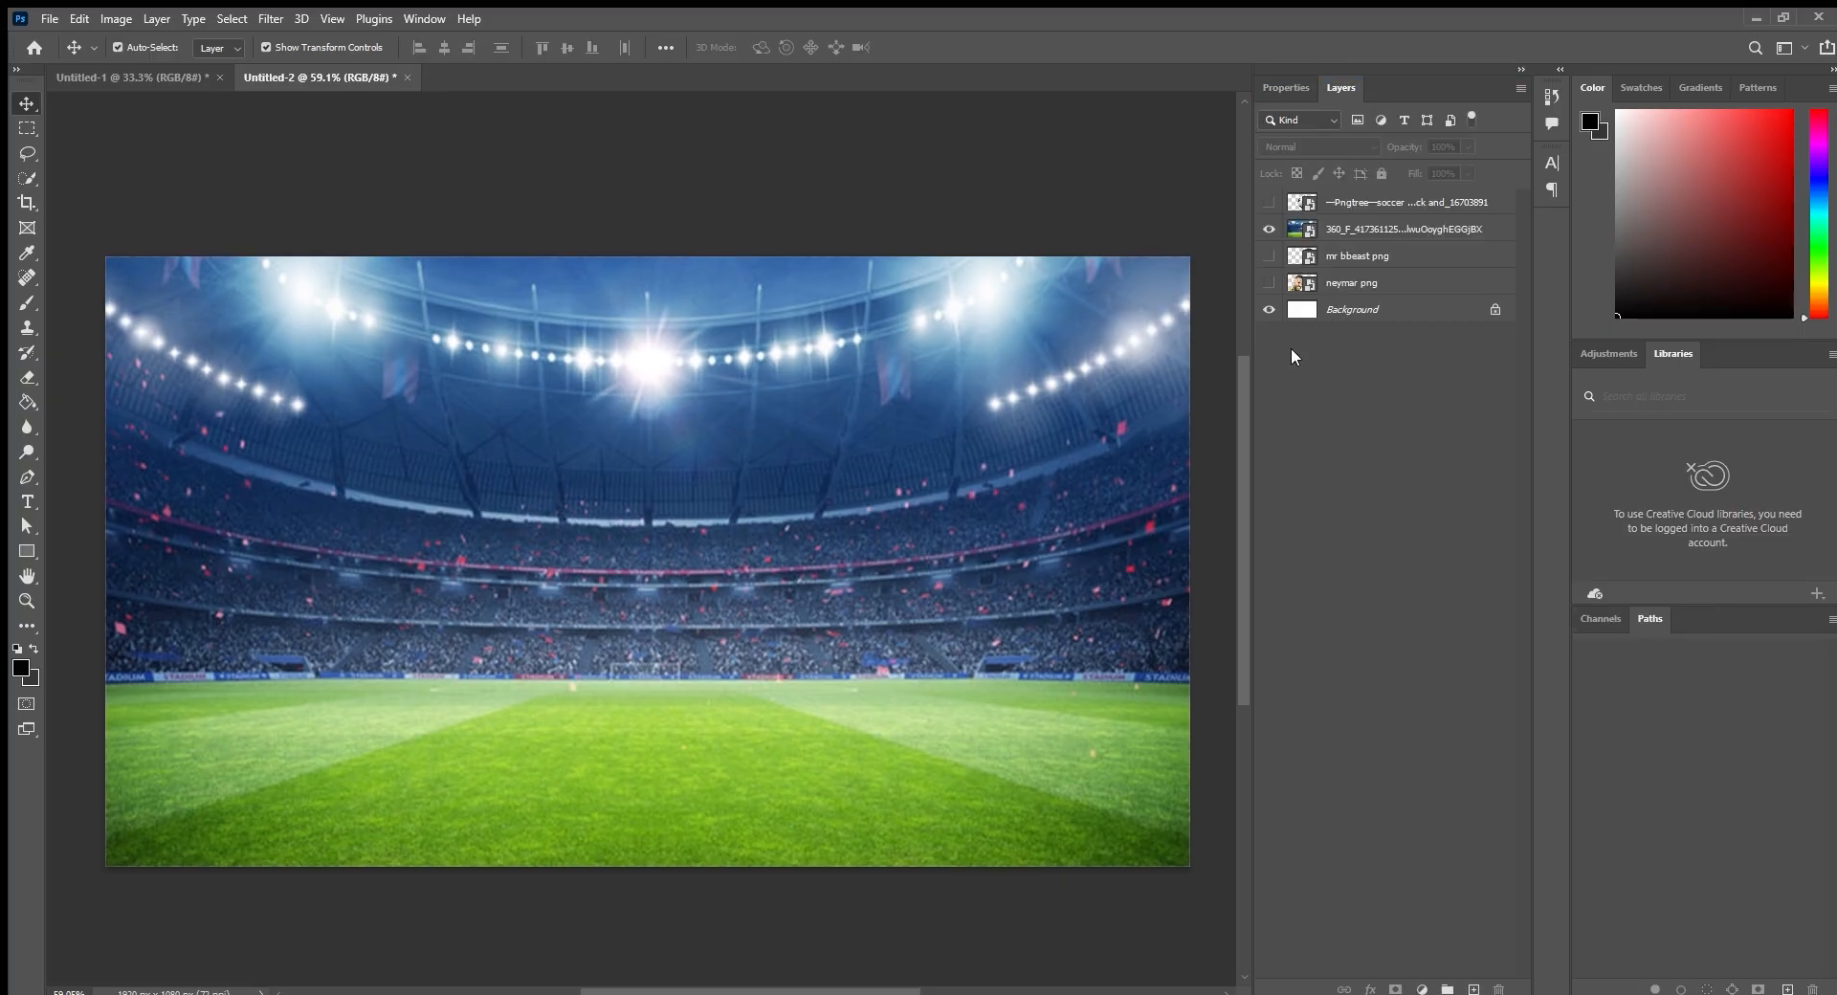
# Enlarge the stadium image slightly and reposition it so the pitch fills the lower part of the canvas.
pyautogui.moveTo(775, 498); pyautogui.dragTo(783, 497)
pyautogui.click(783, 496)
pyautogui.scroll(1, 852, 466)
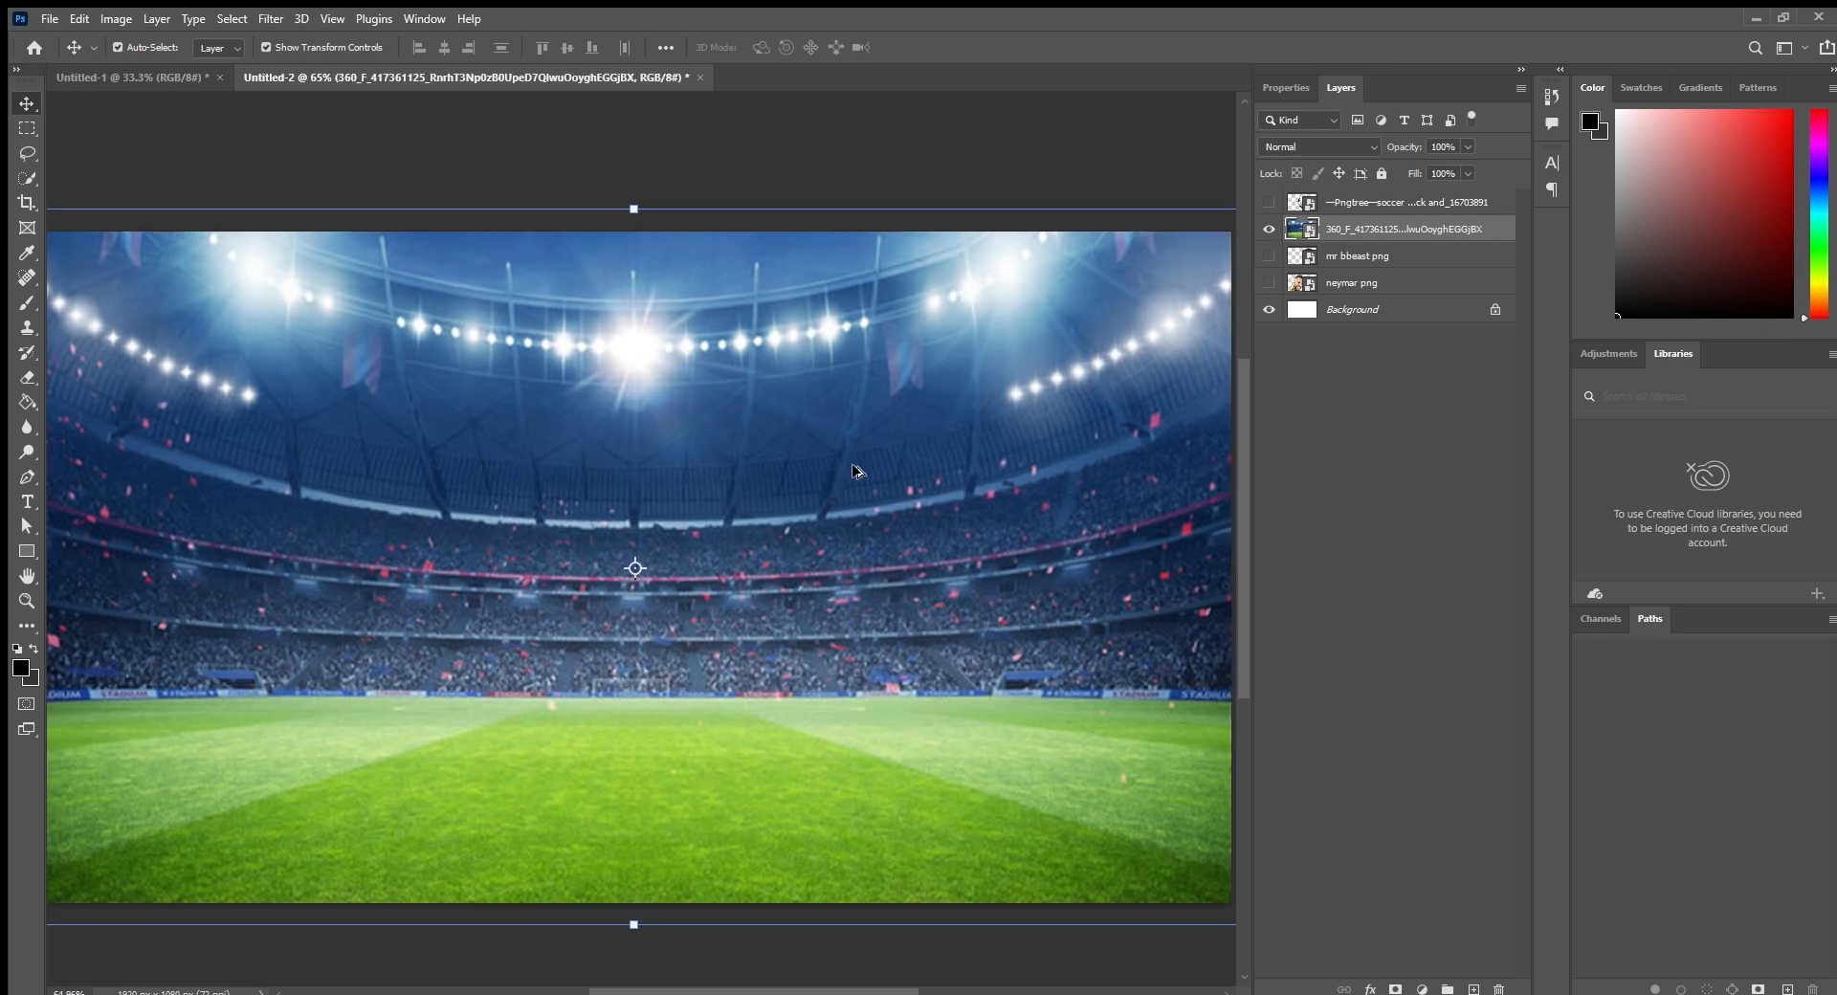
pyautogui.scroll(-1, 854, 469)
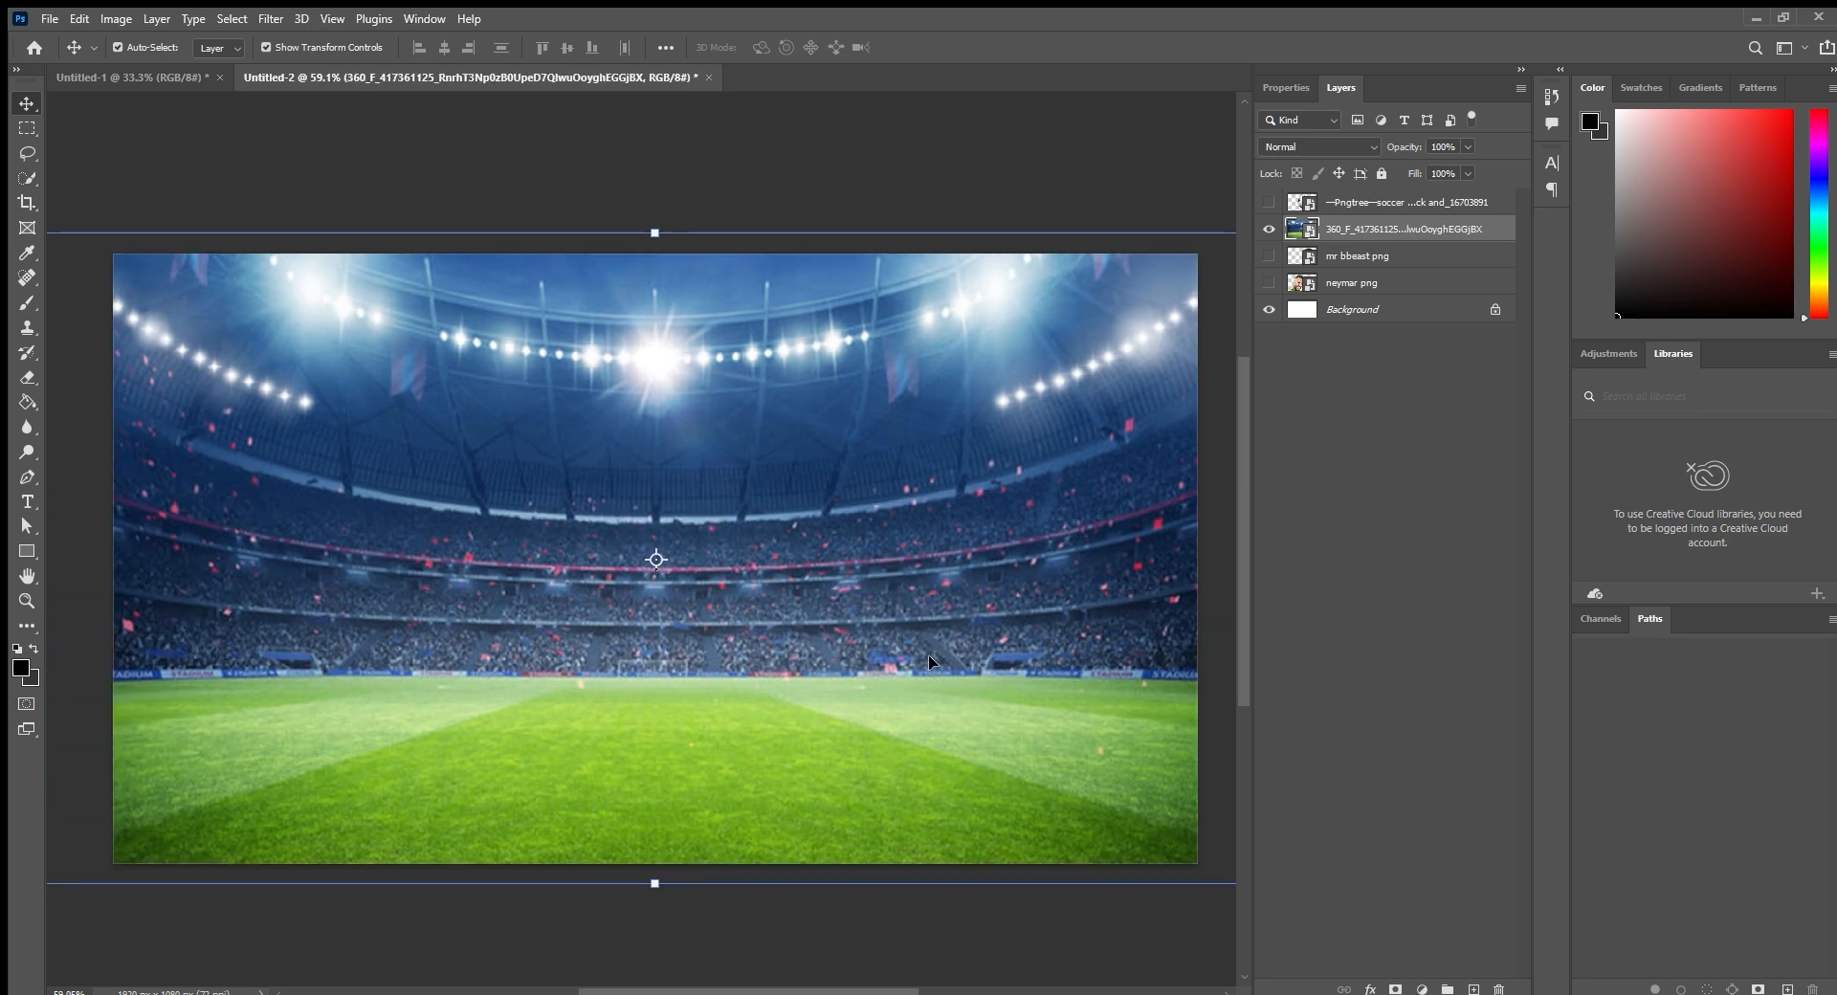
pyautogui.moveTo(844, 588)
pyautogui.mouseDown()
pyautogui.moveTo(835, 617)
pyautogui.moveTo(840, 547)
pyautogui.moveTo(832, 571)
pyautogui.mouseUp()
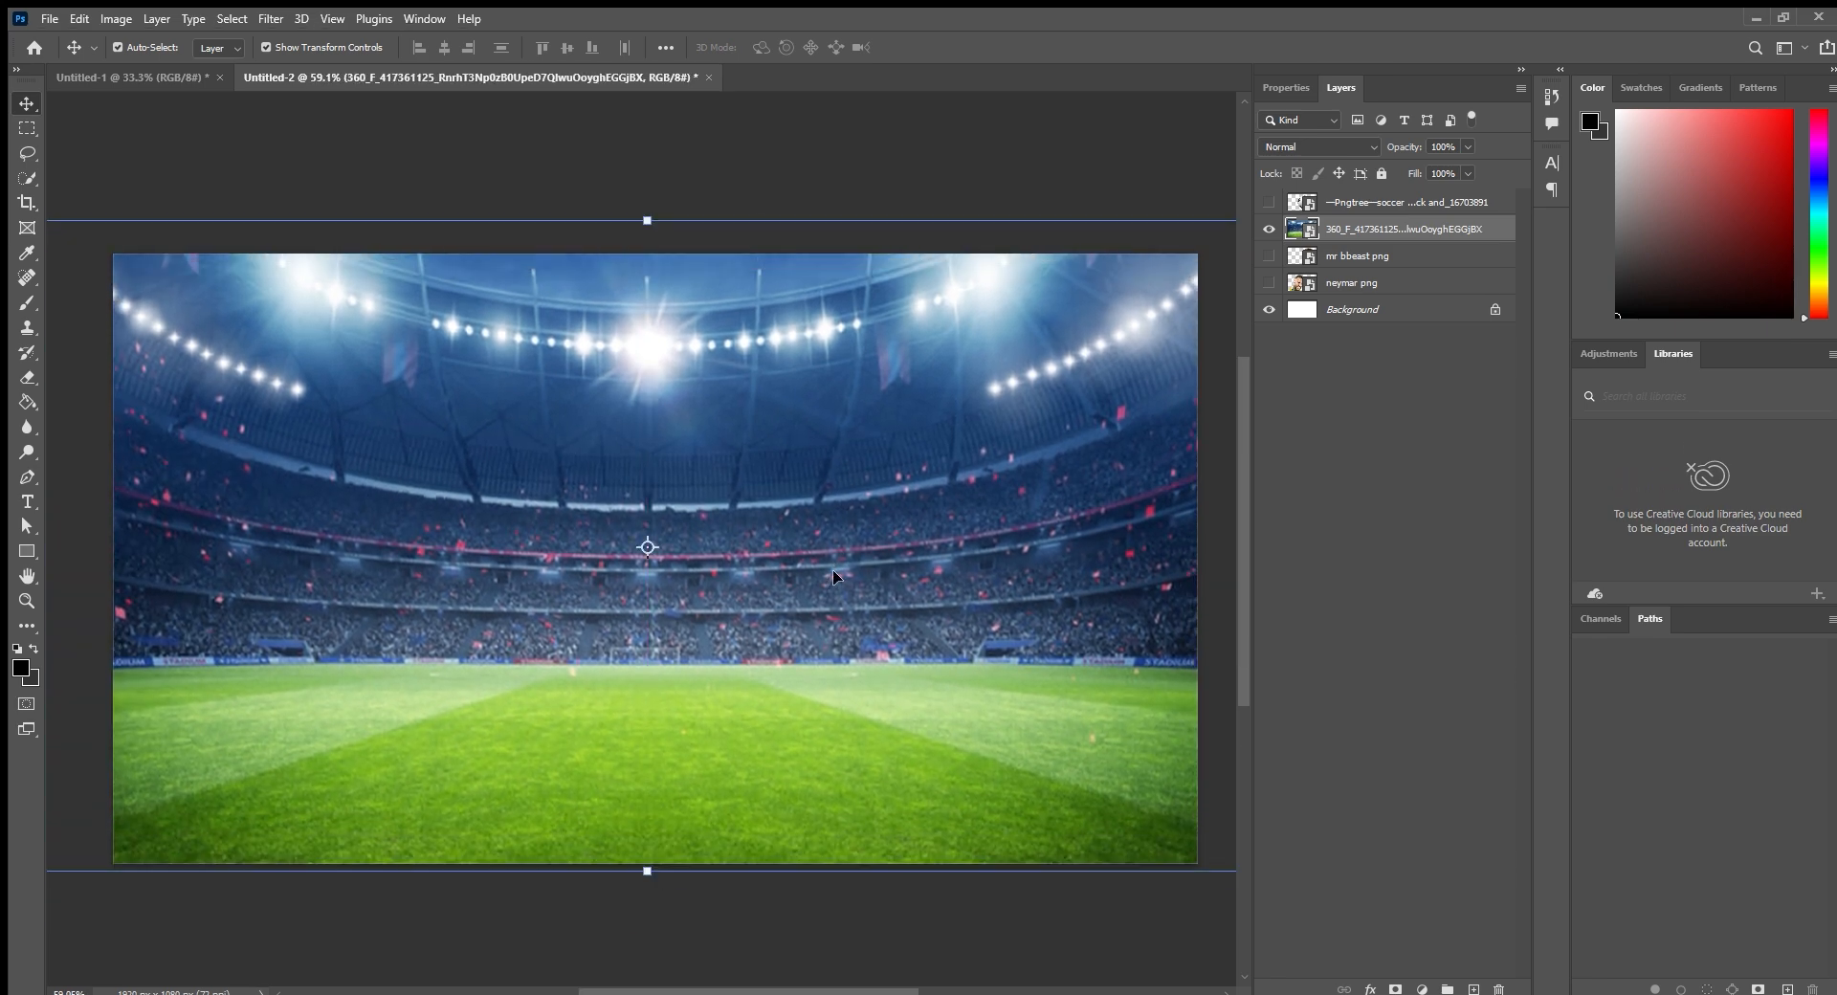
pyautogui.moveTo(649, 218); pyautogui.dragTo(648, 133)
pyautogui.moveTo(680, 685); pyautogui.dragTo(673, 719)
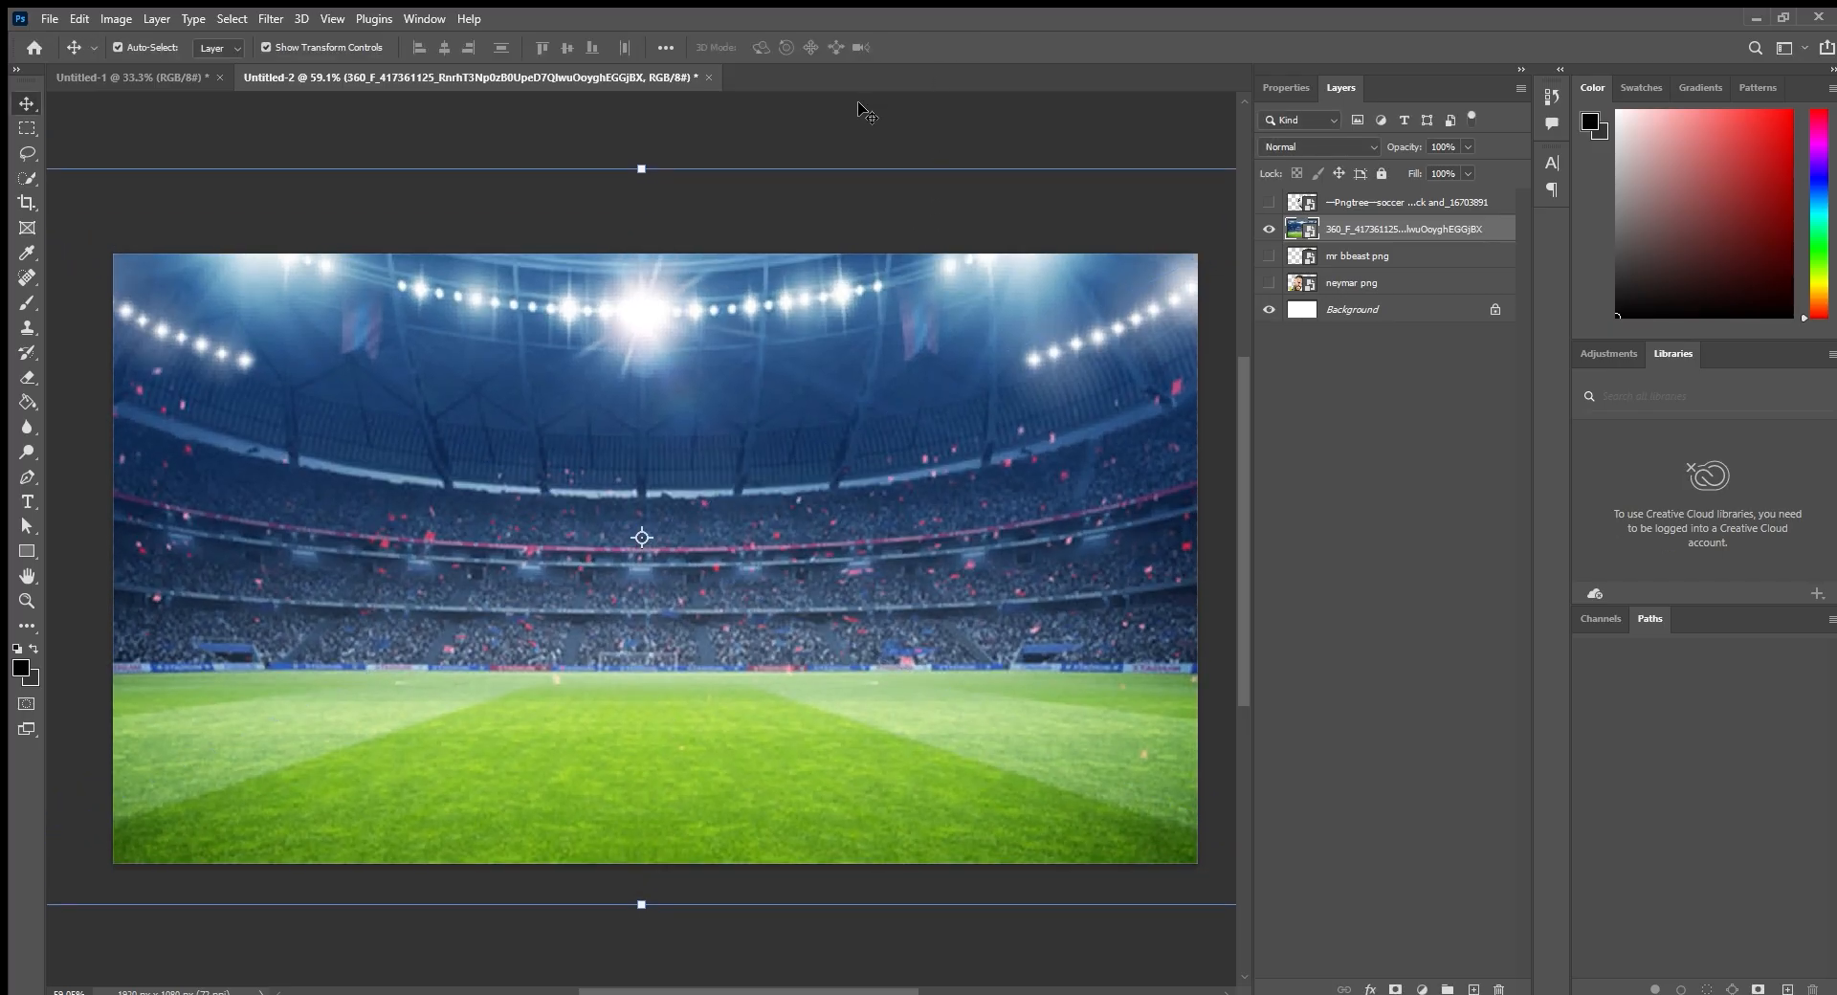
pyautogui.click(955, 48)
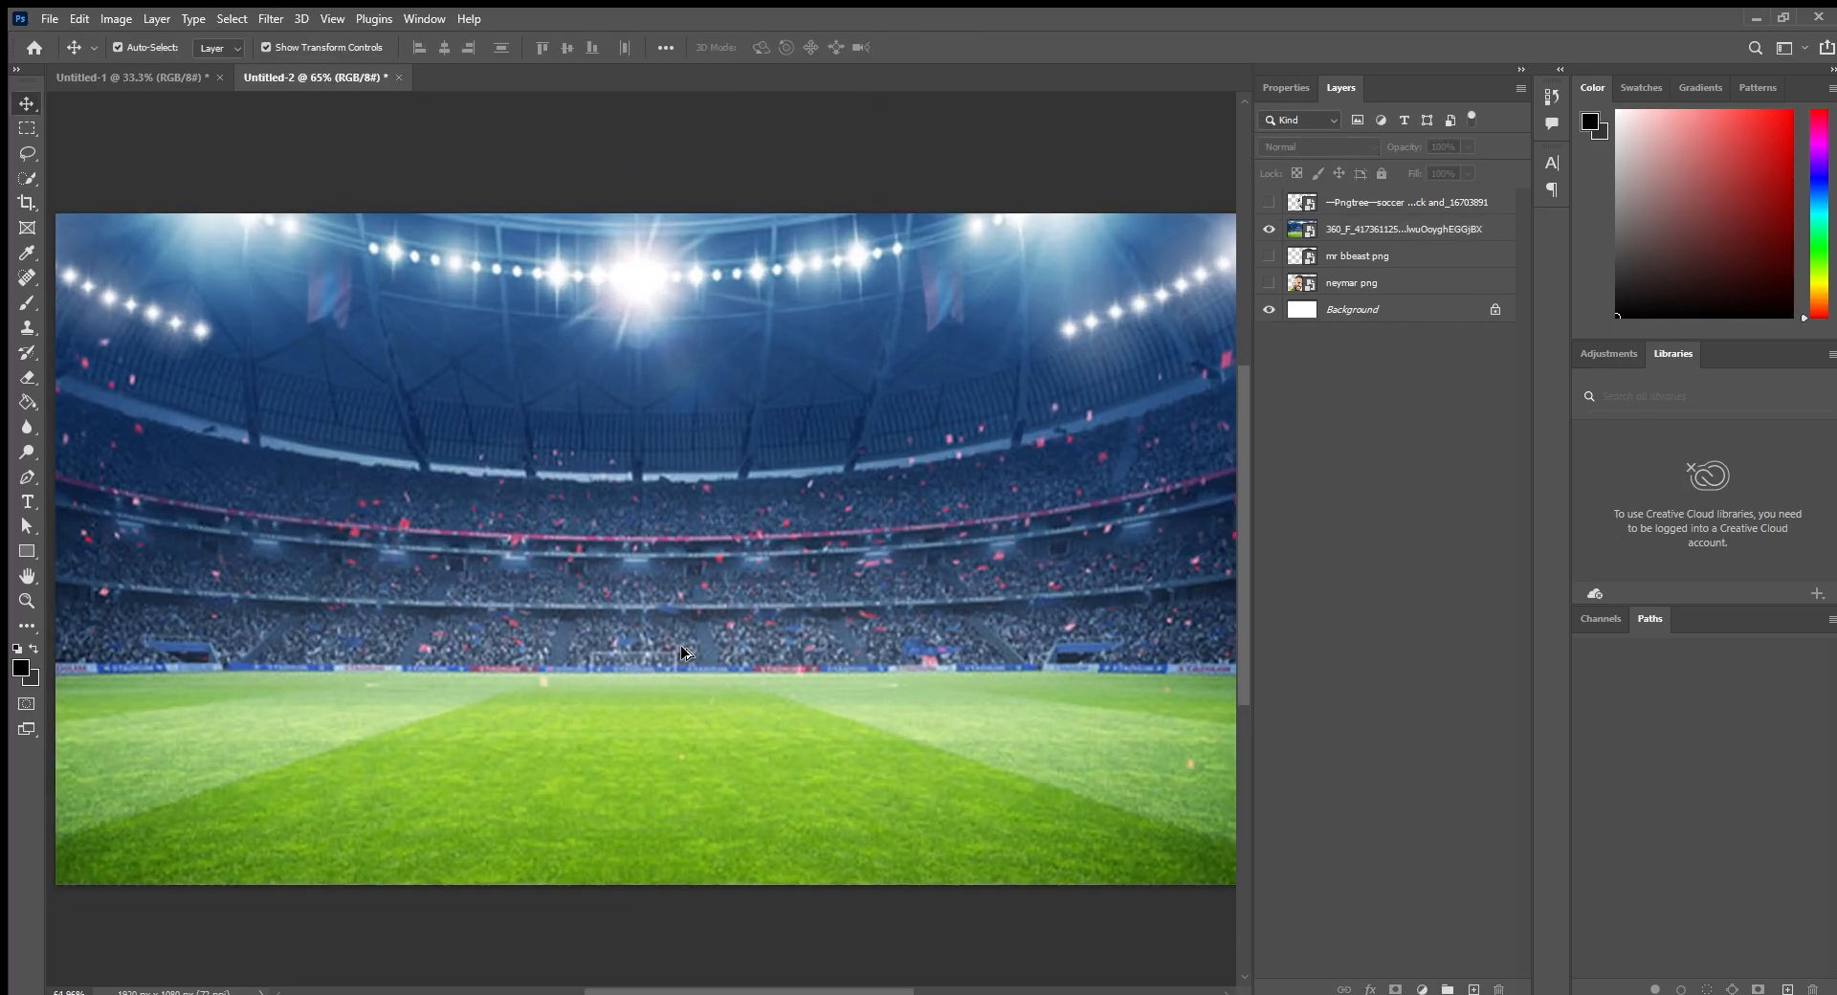
# Apply a Camera Raw filter to the stadium layer.
pyautogui.moveTo(711, 675); pyautogui.dragTo(687, 683)
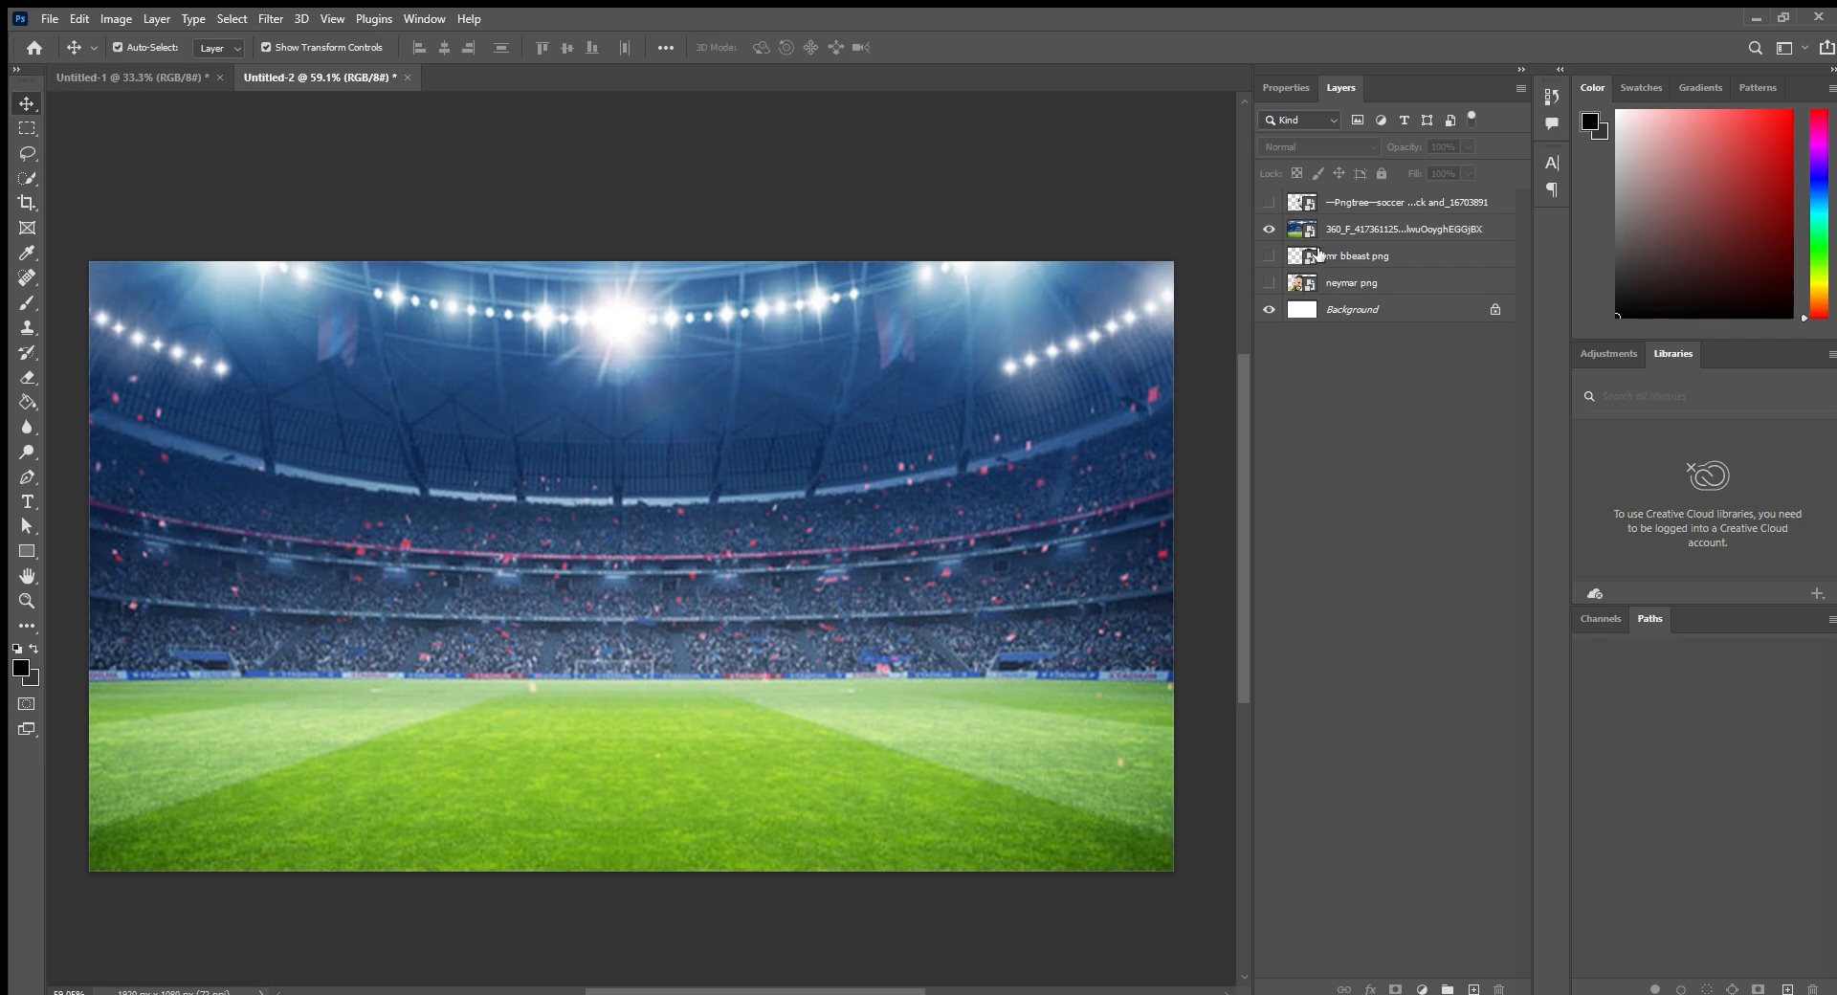
pyautogui.click(1358, 230)
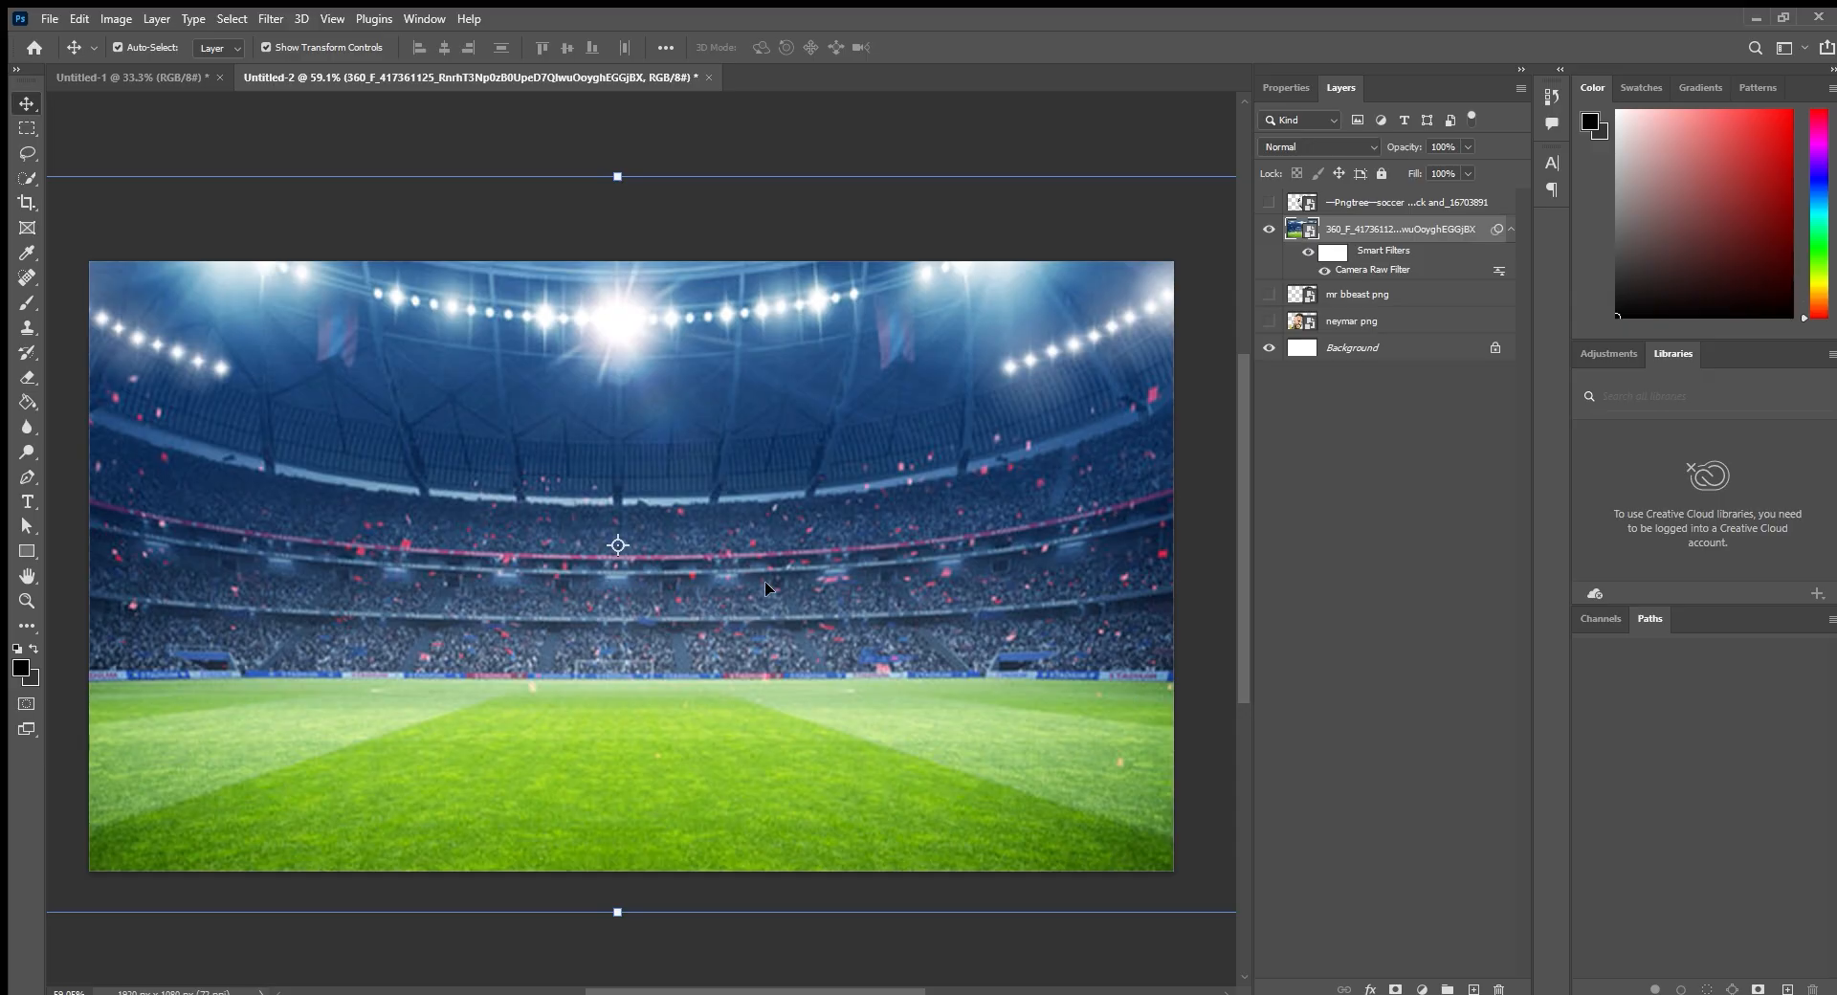
# Show the neymar png layer and move it to the top of the layer stack.
pyautogui.click(1273, 203)
pyautogui.click(1269, 321)
pyautogui.click(845, 131)
pyautogui.moveTo(1299, 317); pyautogui.dragTo(1312, 198)
# Enlarge the Neymar cutout slightly, place it in the canvas's lower-left corner, and apply the transform.
pyautogui.moveTo(810, 618); pyautogui.dragTo(434, 616)
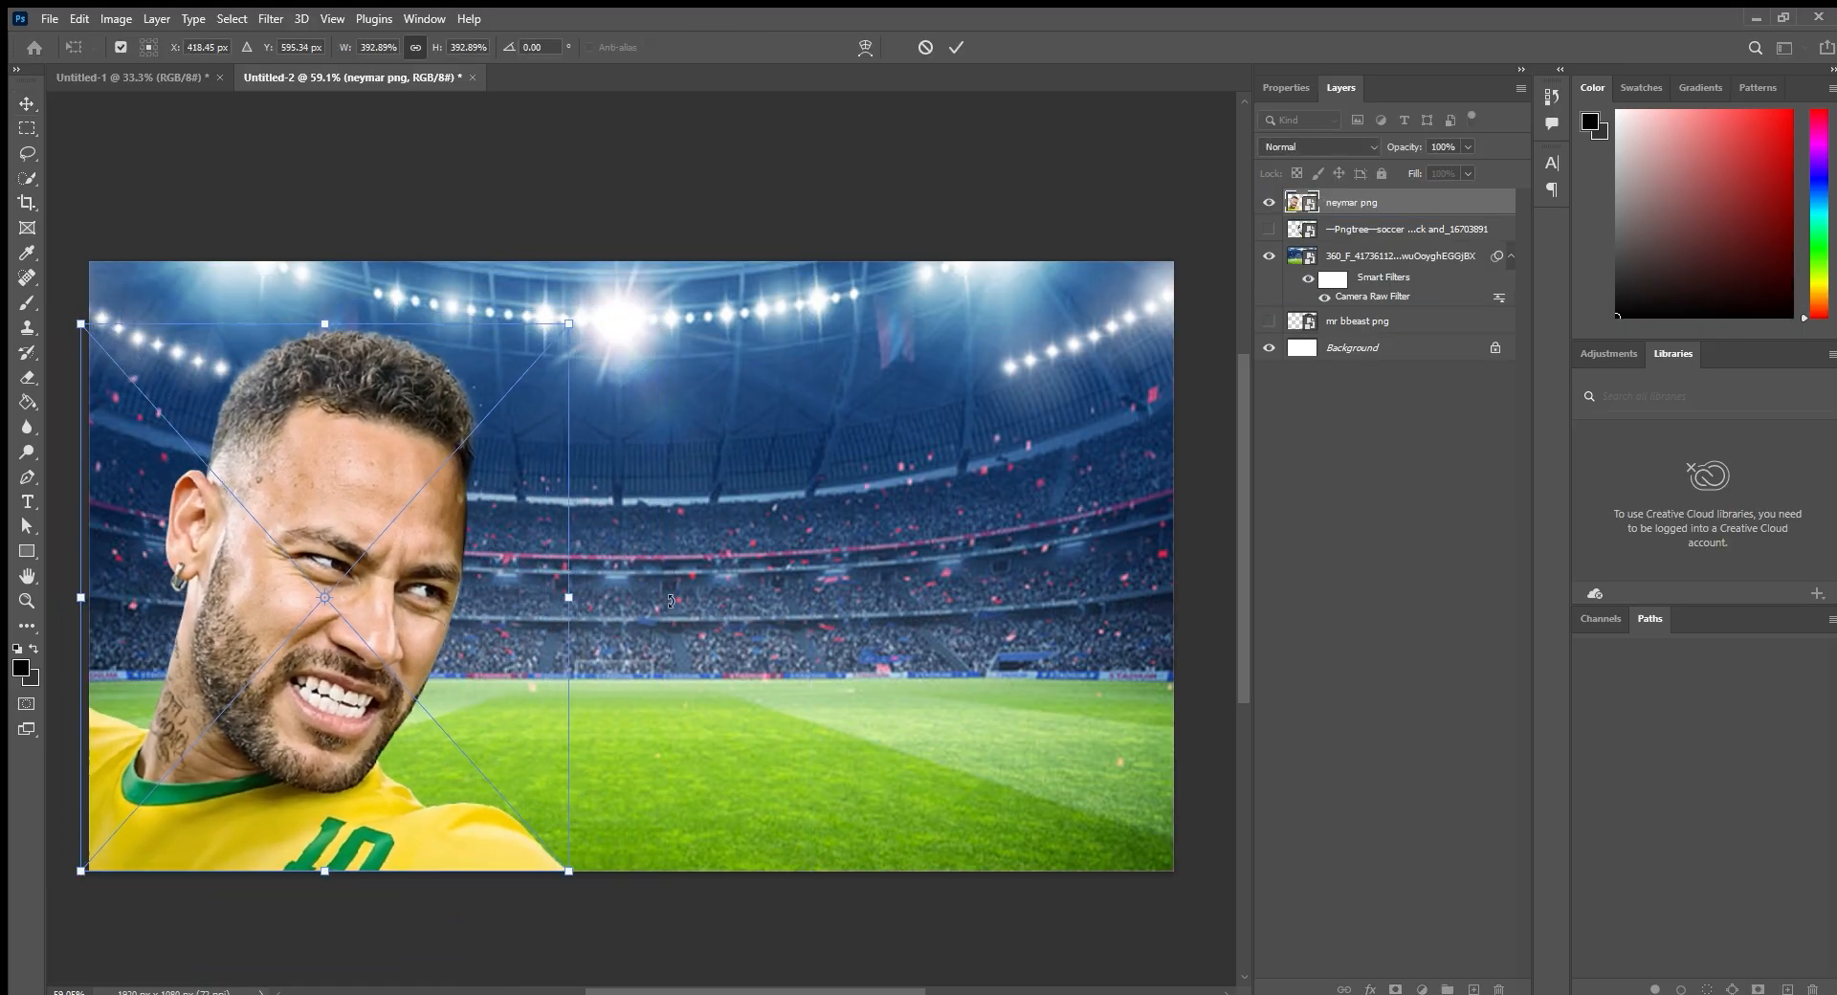
pyautogui.moveTo(570, 595); pyautogui.dragTo(594, 597)
pyautogui.moveTo(454, 626); pyautogui.dragTo(364, 584)
pyautogui.click(954, 49)
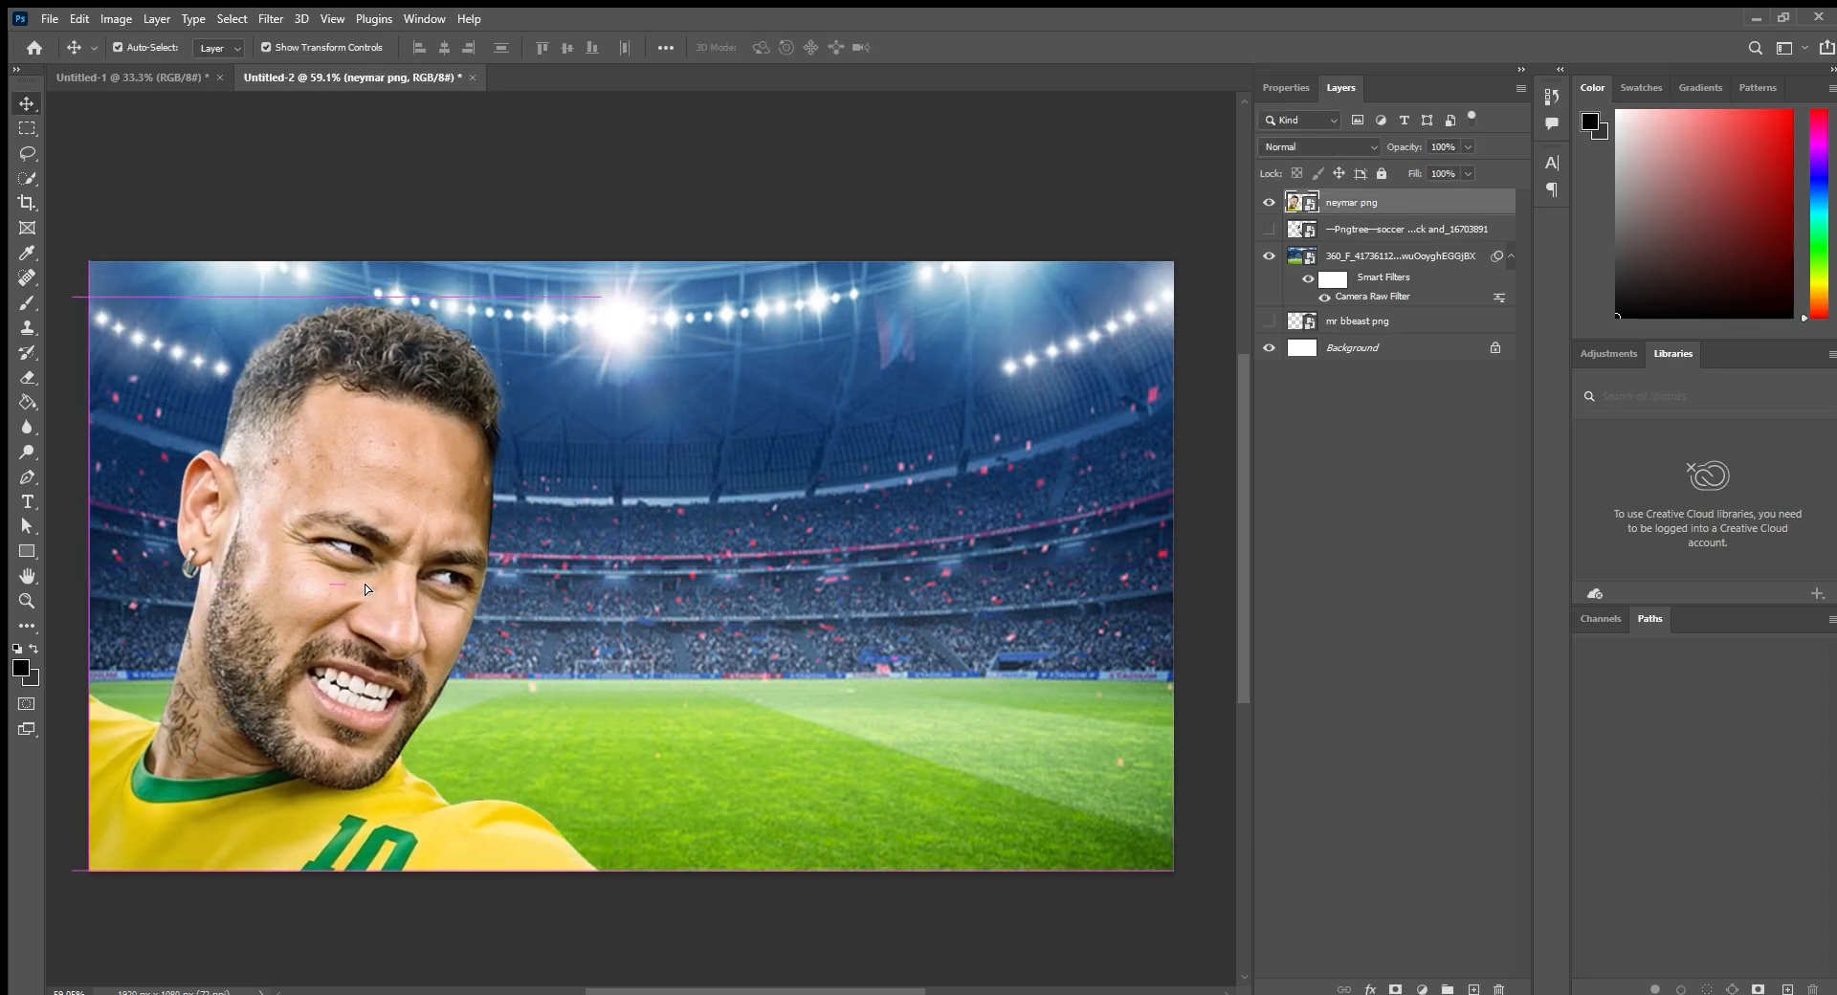
pyautogui.click(755, 213)
pyautogui.moveTo(518, 512); pyautogui.dragTo(520, 510)
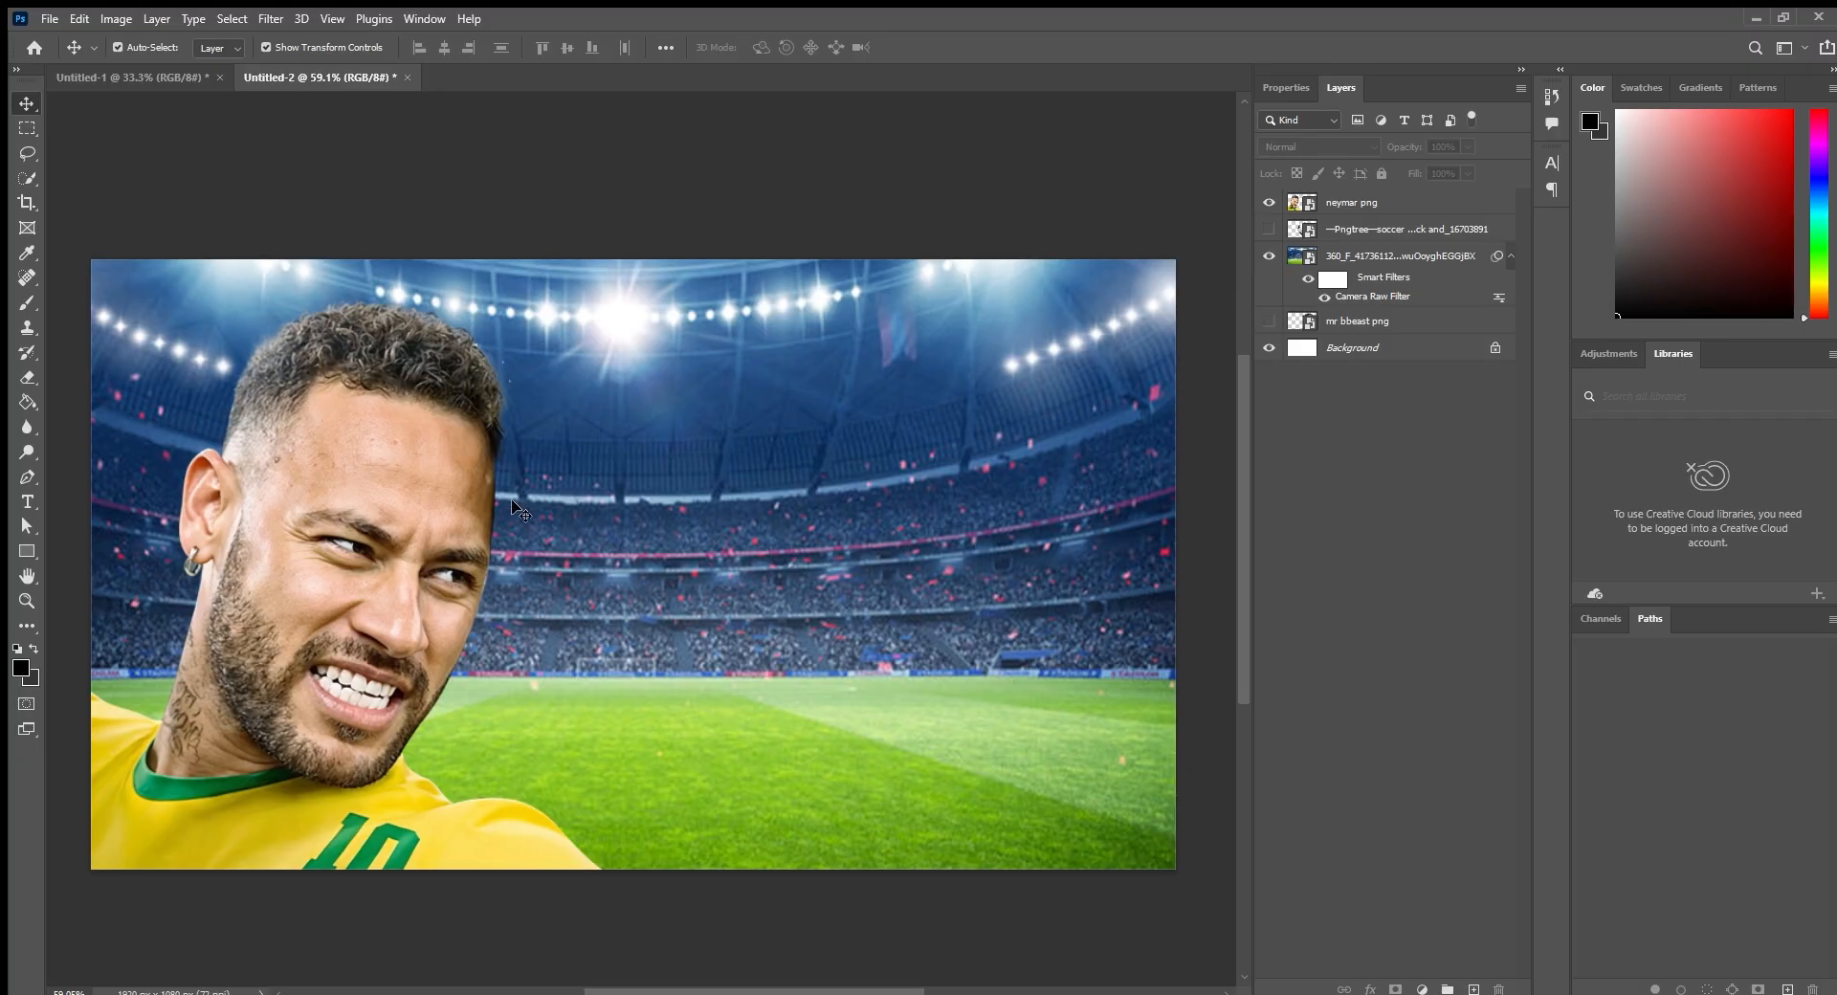
# Apply a Camera Raw filter to the neymar png layer and add a Levels adjustment layer above it.
pyautogui.click(401, 537)
pyautogui.click(704, 192)
pyautogui.click(383, 504)
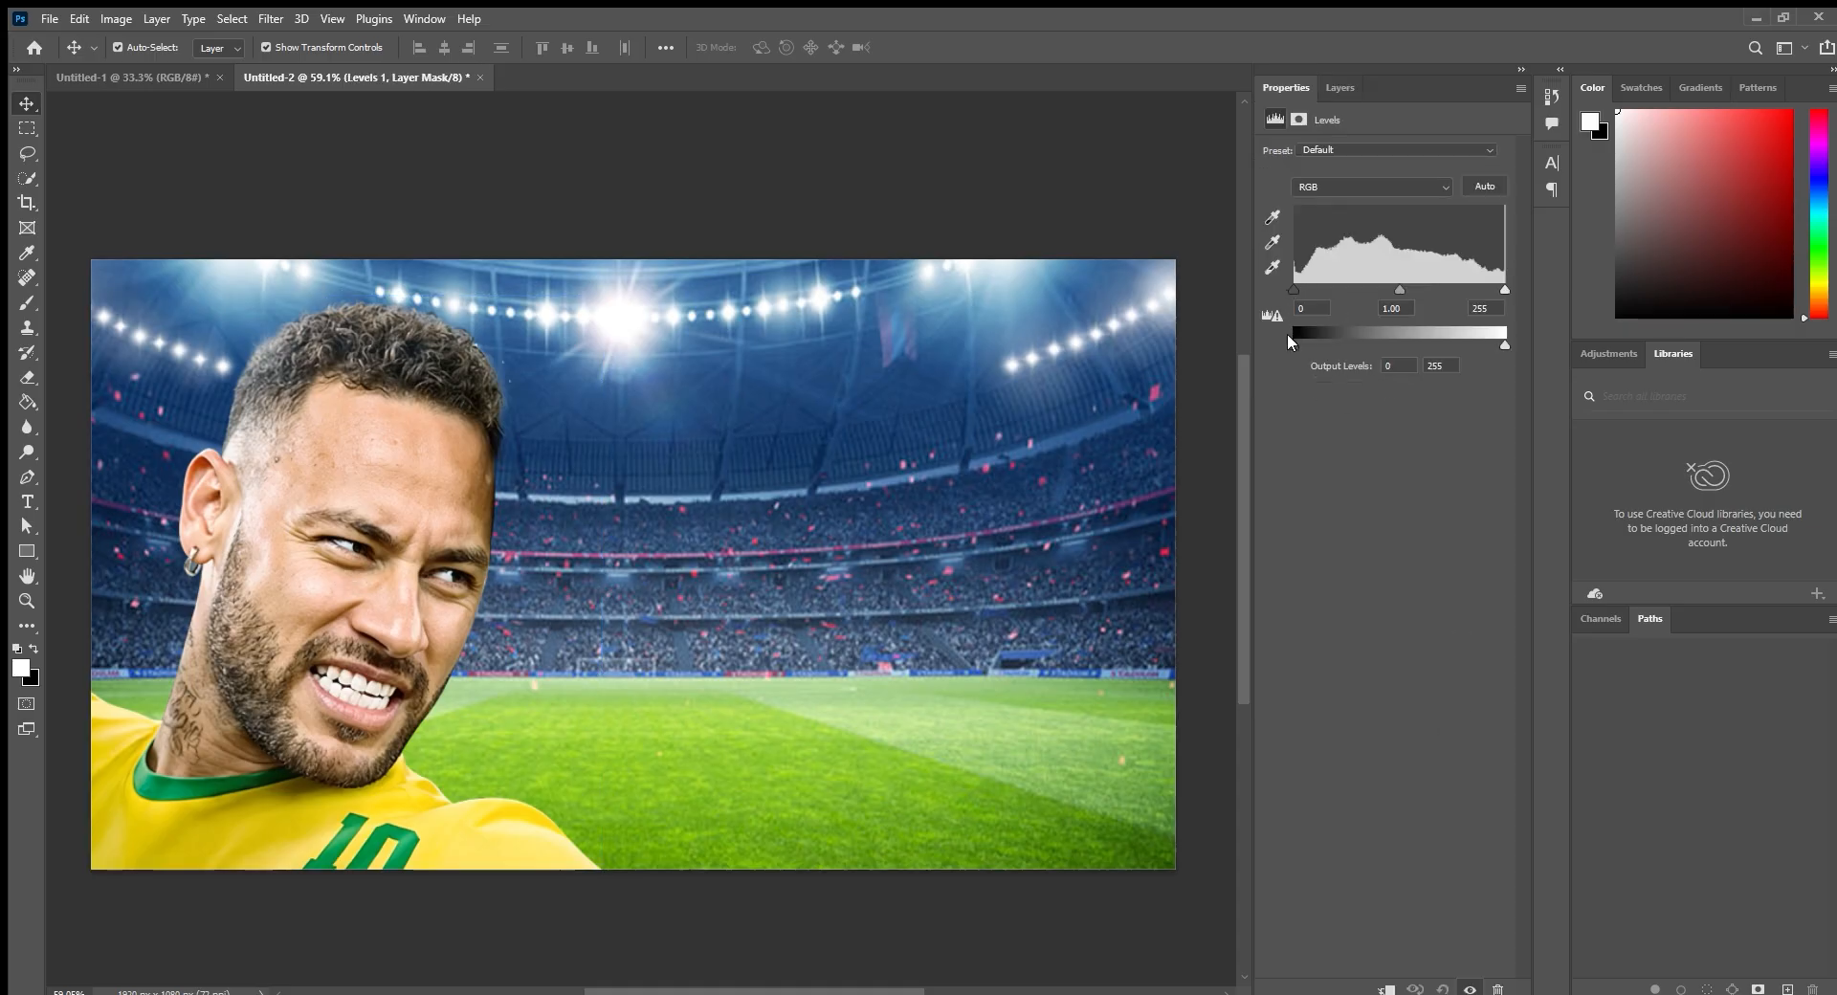
# Adjust the Levels adjustment and invert its layer mask to black.
pyautogui.moveTo(1287, 332); pyautogui.dragTo(1302, 329)
pyautogui.click(1338, 88)
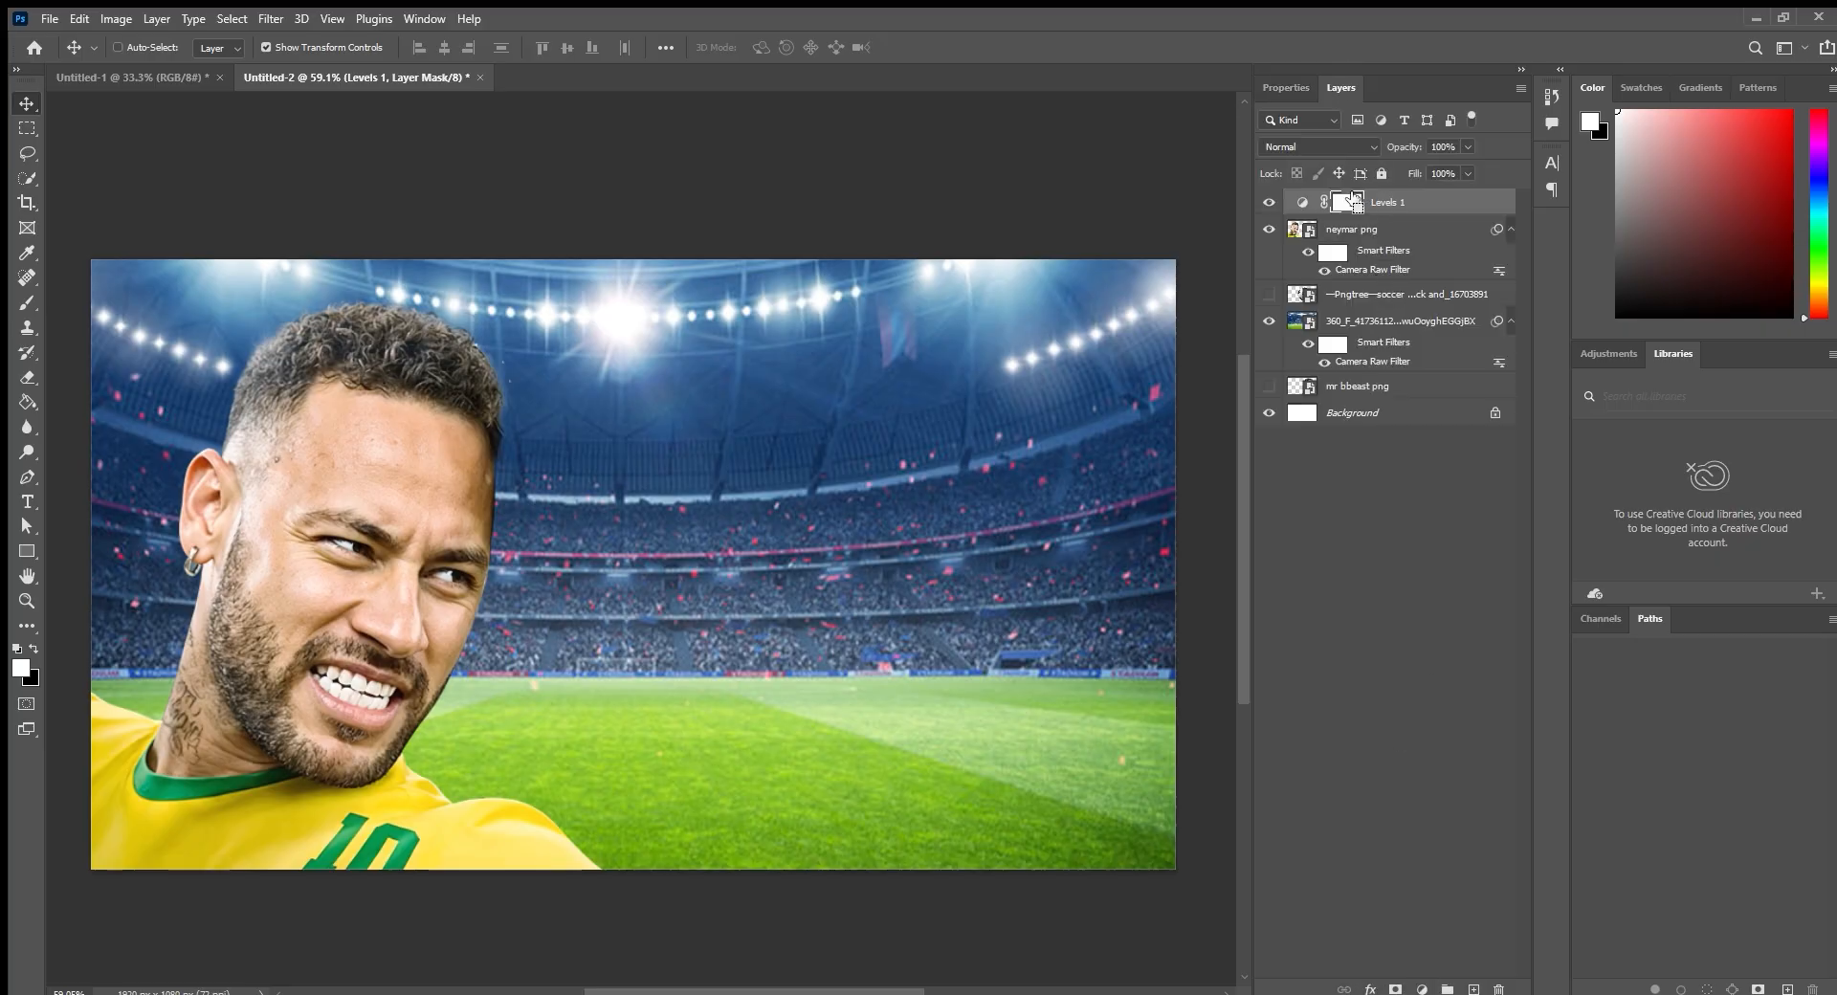
pyautogui.hotkey('ctrl', 'i')
# Paint white over Neymar's face on the Levels mask with a larger brush.
pyautogui.click(27, 303)
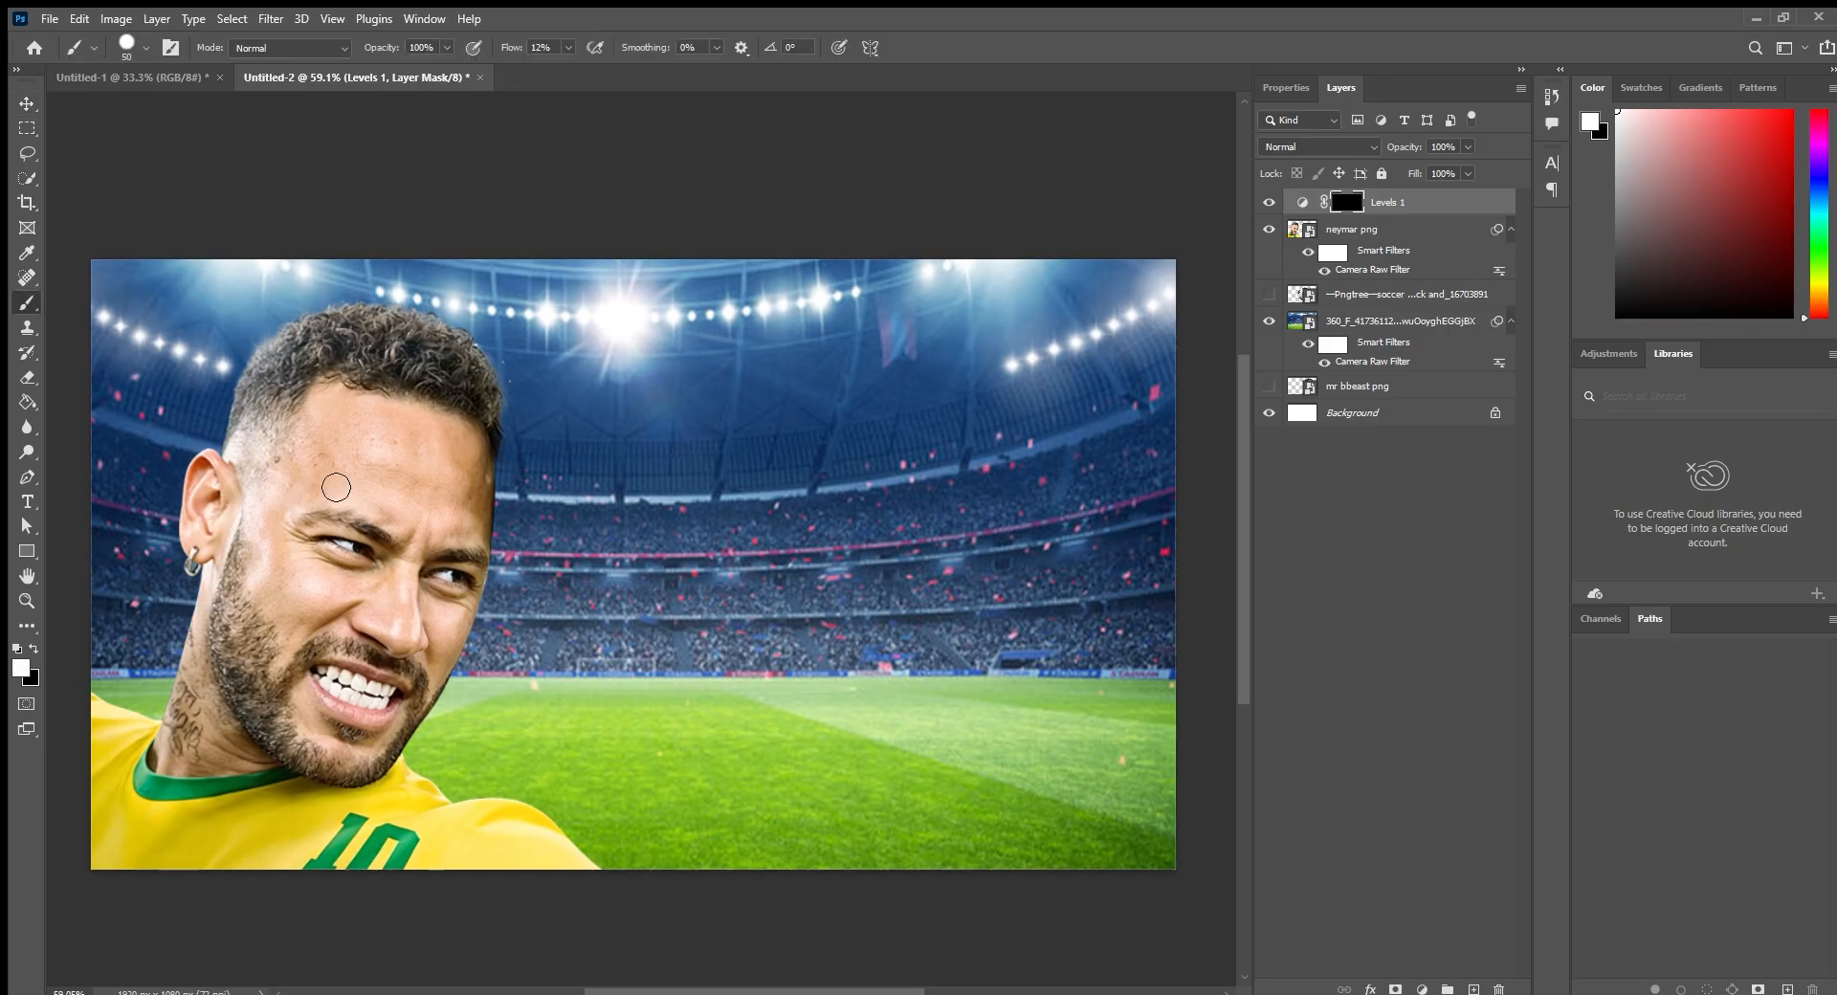
pyautogui.press(']')
pyautogui.press(']')
pyautogui.press(']')
pyautogui.press(']')
pyautogui.press(']')
pyautogui.press(']')
pyautogui.press(']')
pyautogui.press(']')
pyautogui.press(']')
pyautogui.press(']')
pyautogui.press(']')
pyautogui.moveTo(409, 487)
pyautogui.mouseDown()
pyautogui.moveTo(398, 537)
pyautogui.moveTo(456, 534)
pyautogui.moveTo(493, 579)
pyautogui.moveTo(470, 705)
pyautogui.moveTo(407, 770)
pyautogui.moveTo(366, 647)
pyautogui.moveTo(339, 774)
pyautogui.moveTo(297, 714)
pyautogui.moveTo(263, 821)
pyautogui.moveTo(402, 455)
pyautogui.mouseUp()
pyautogui.click(26, 103)
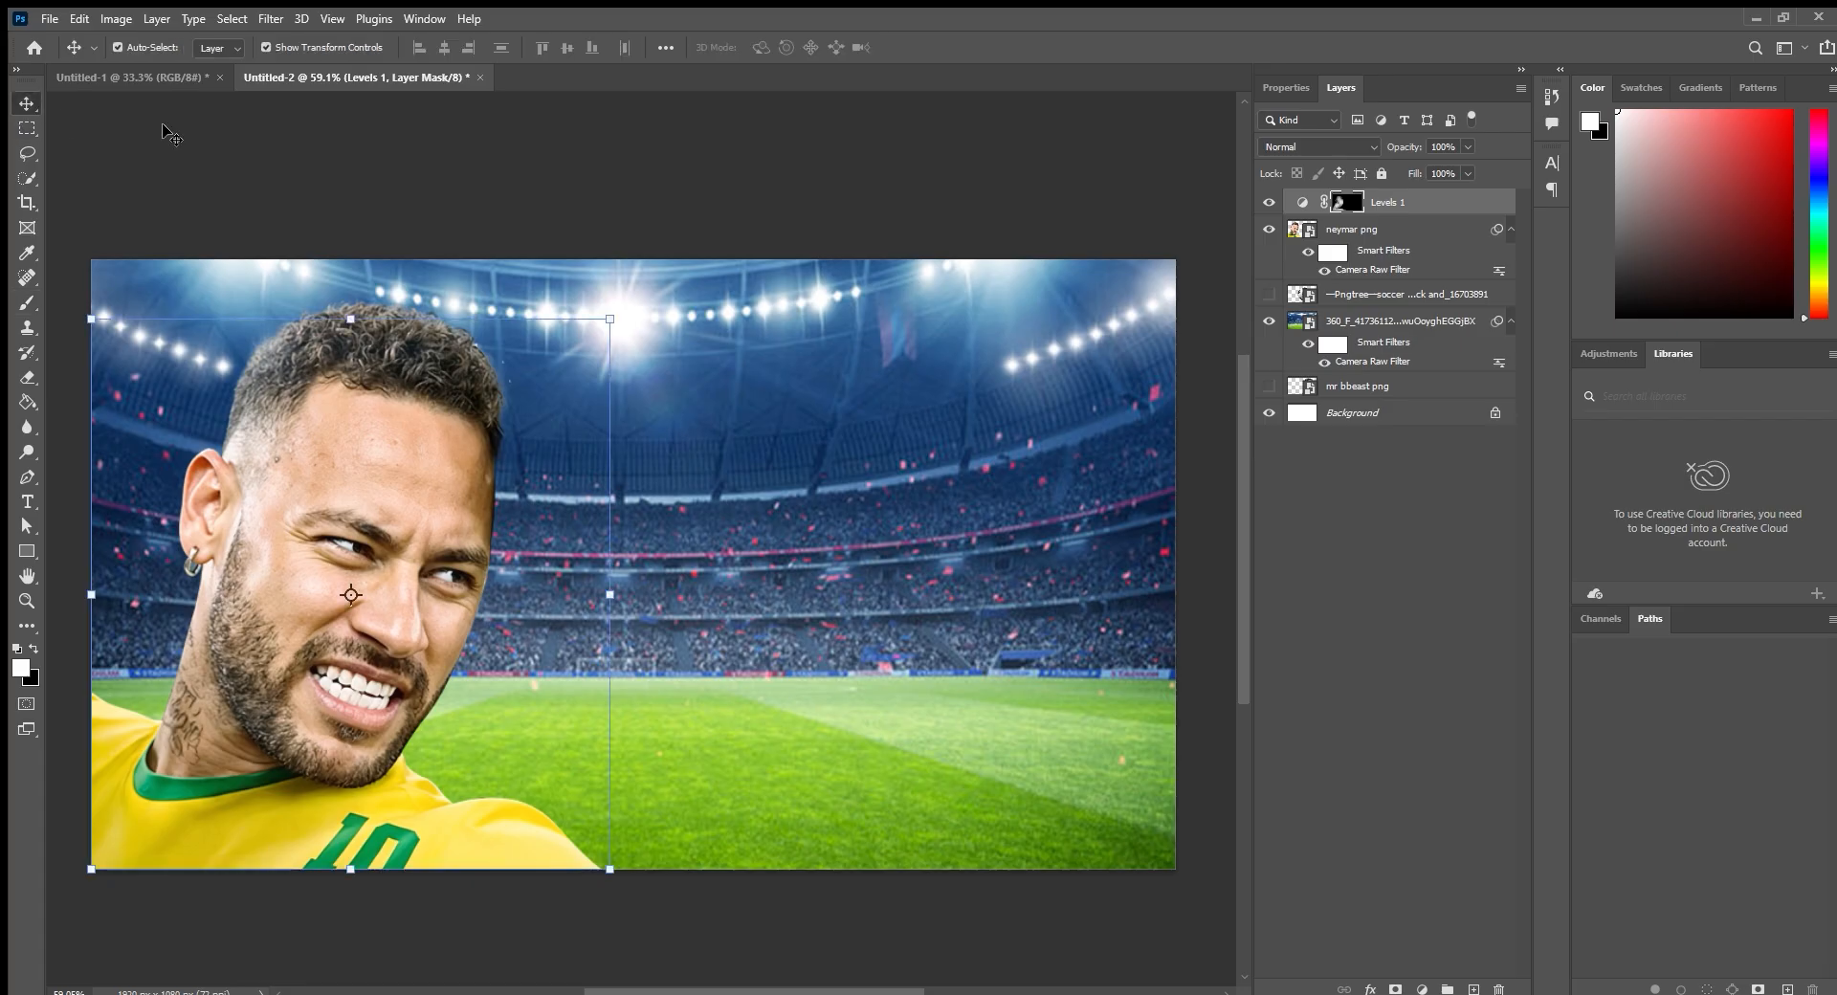
pyautogui.click(182, 139)
# Show the soccer ball layer, scale the ball down to 18.27%, and apply the transform.
pyautogui.click(1270, 295)
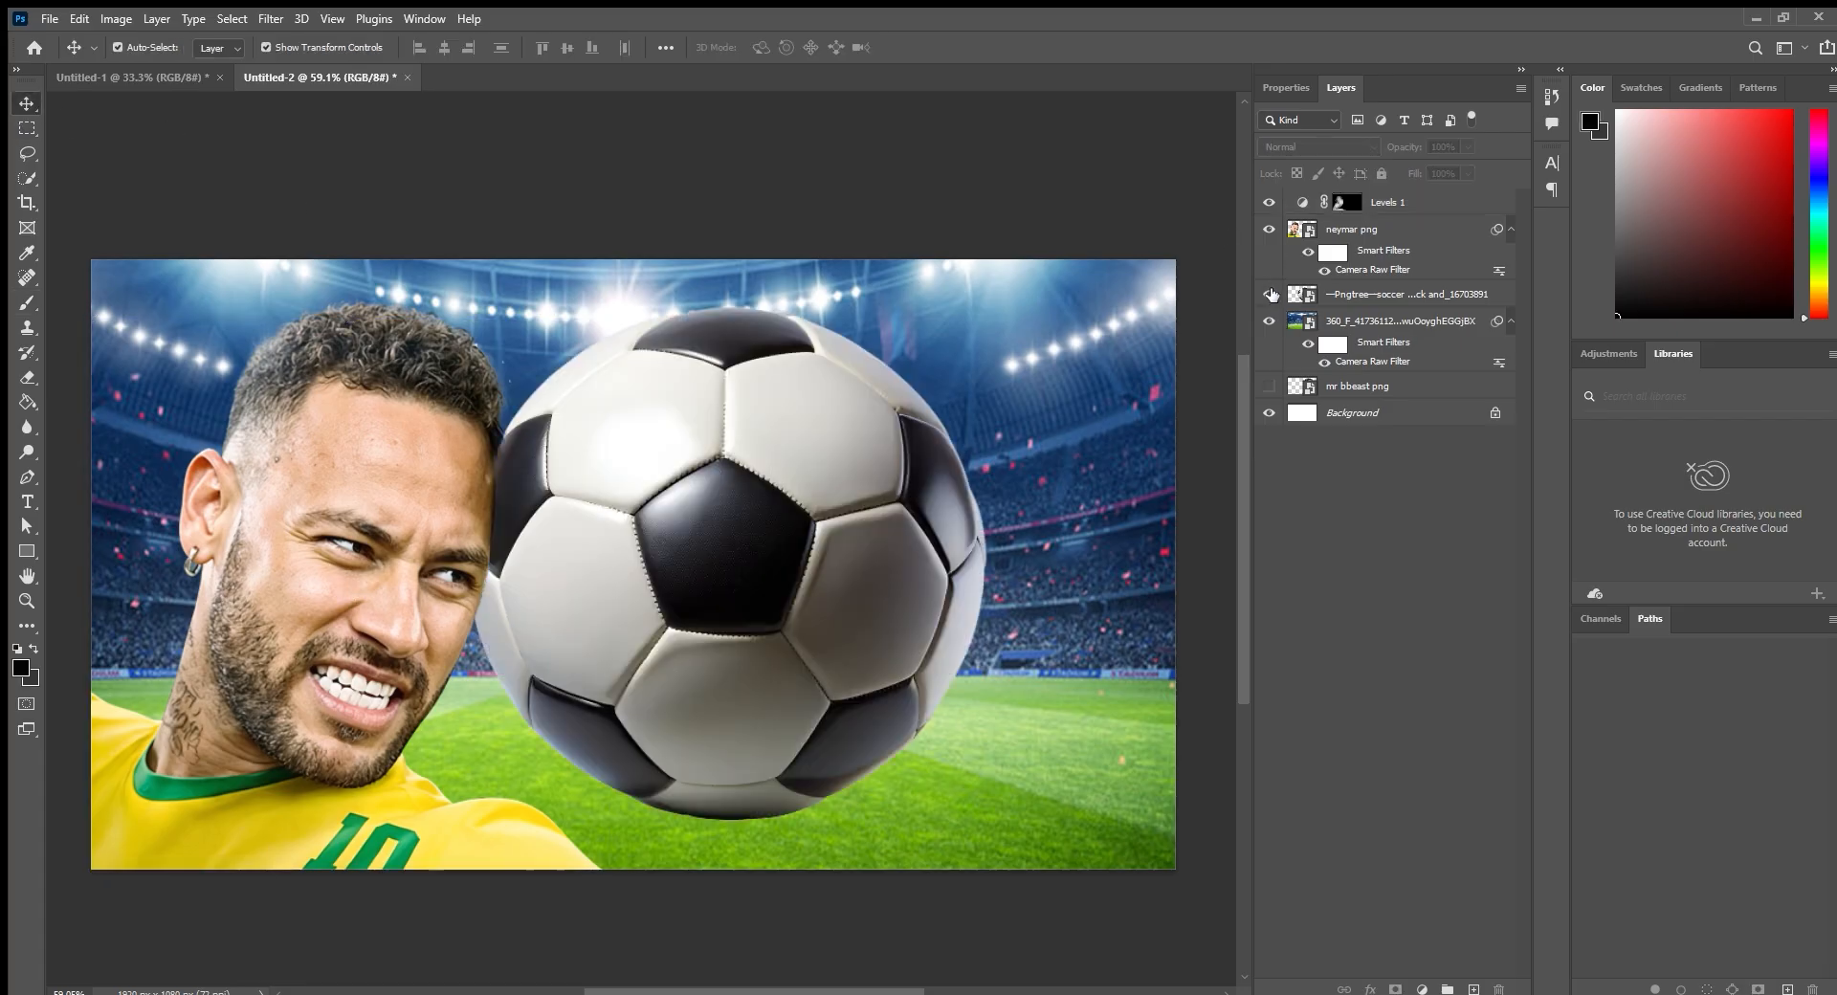
pyautogui.click(900, 502)
pyautogui.moveTo(1038, 562); pyautogui.dragTo(784, 510)
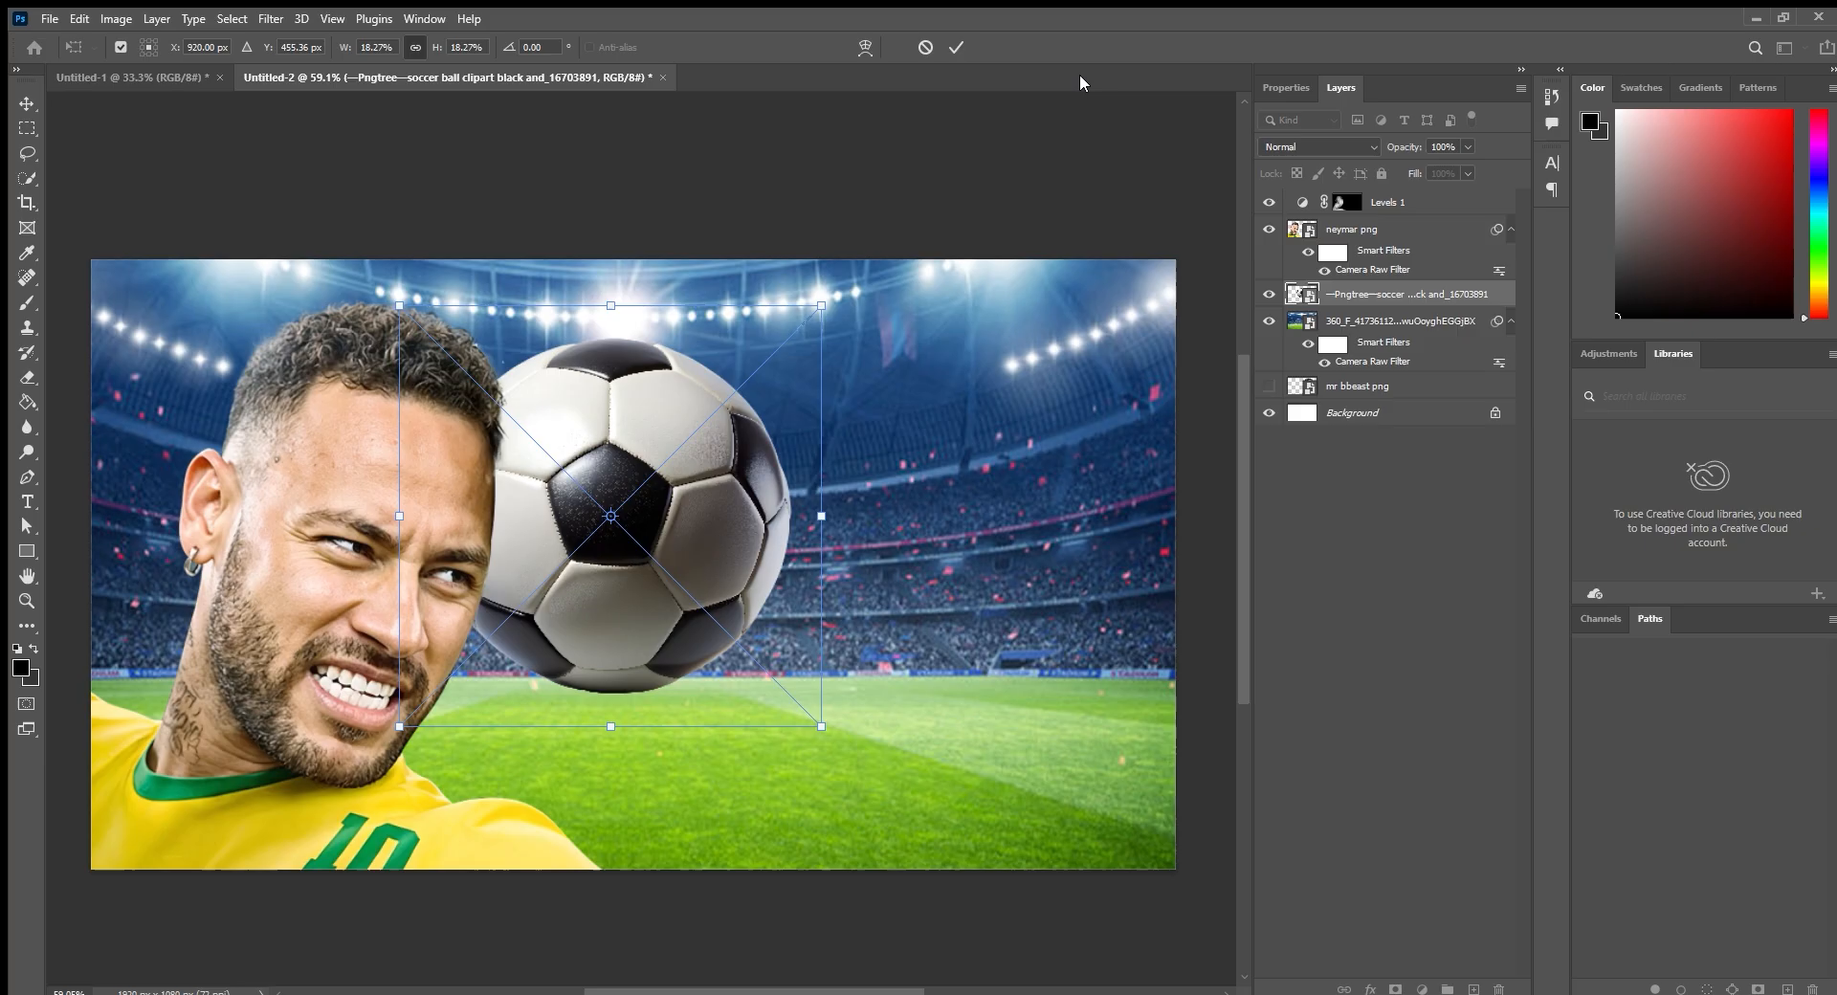
pyautogui.click(956, 47)
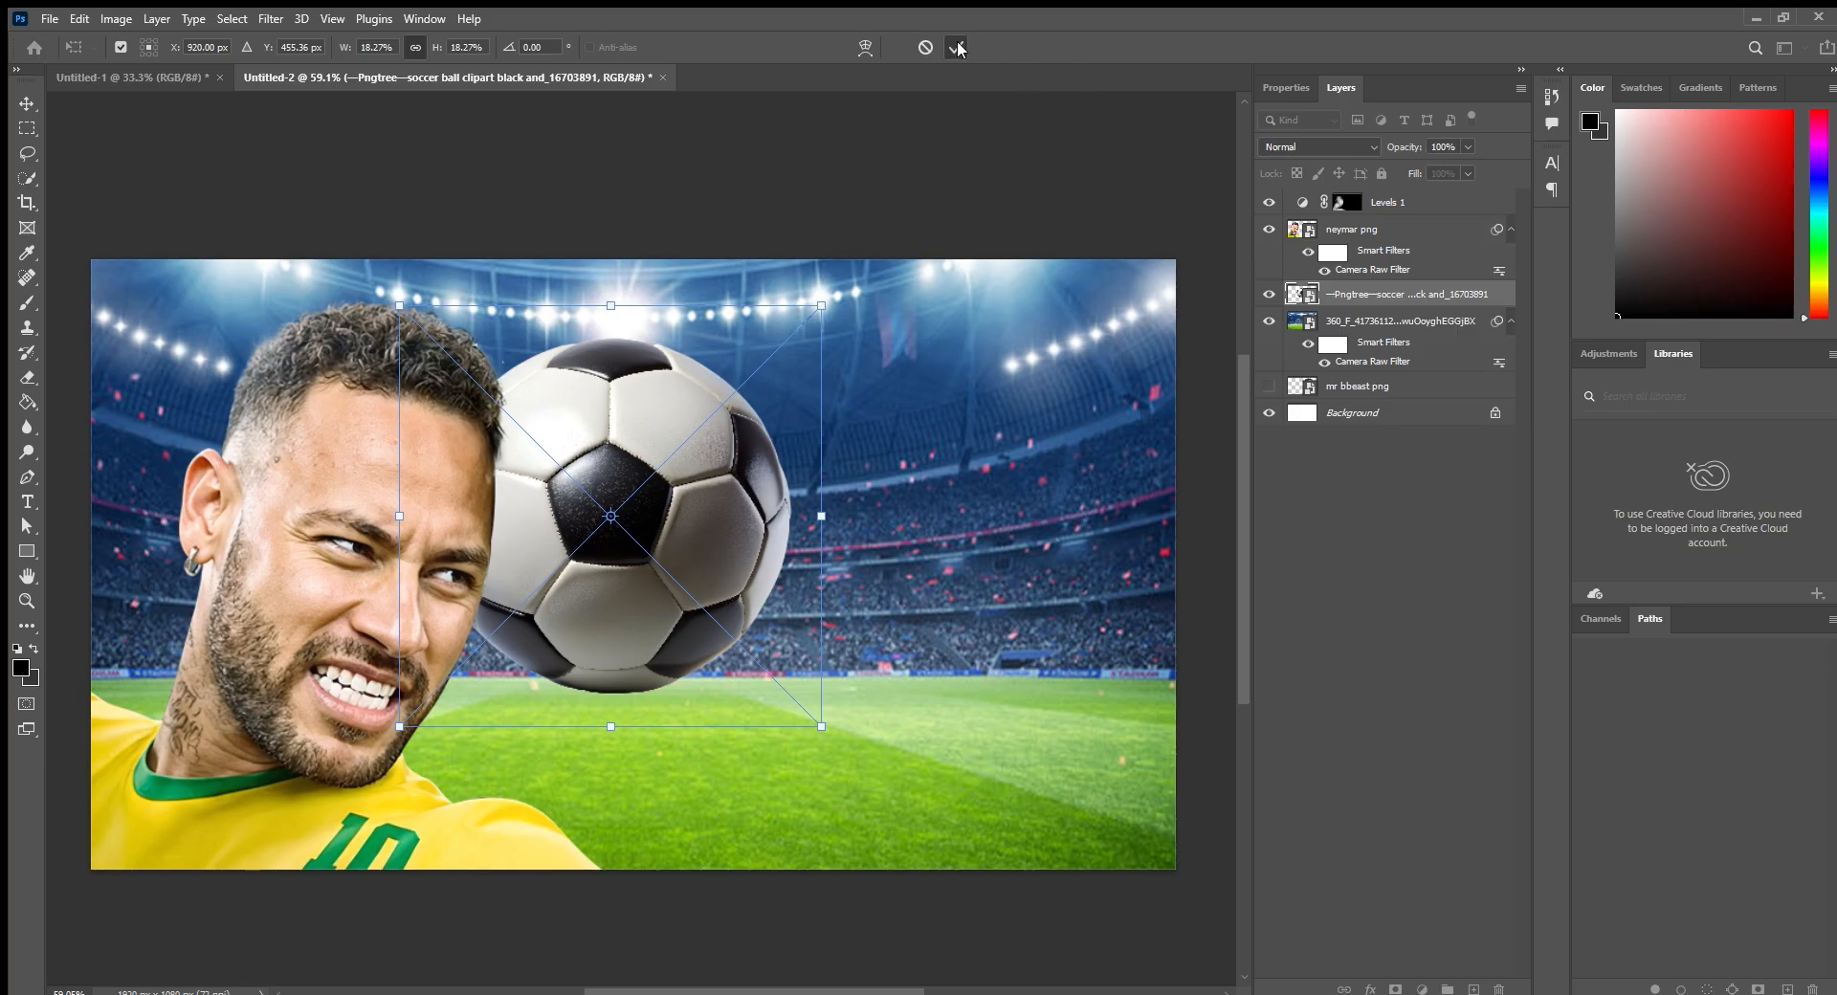
# Hide the soccer ball and bring the mr bbeast png layer to the top of the stack, made visible.
pyautogui.click(1269, 295)
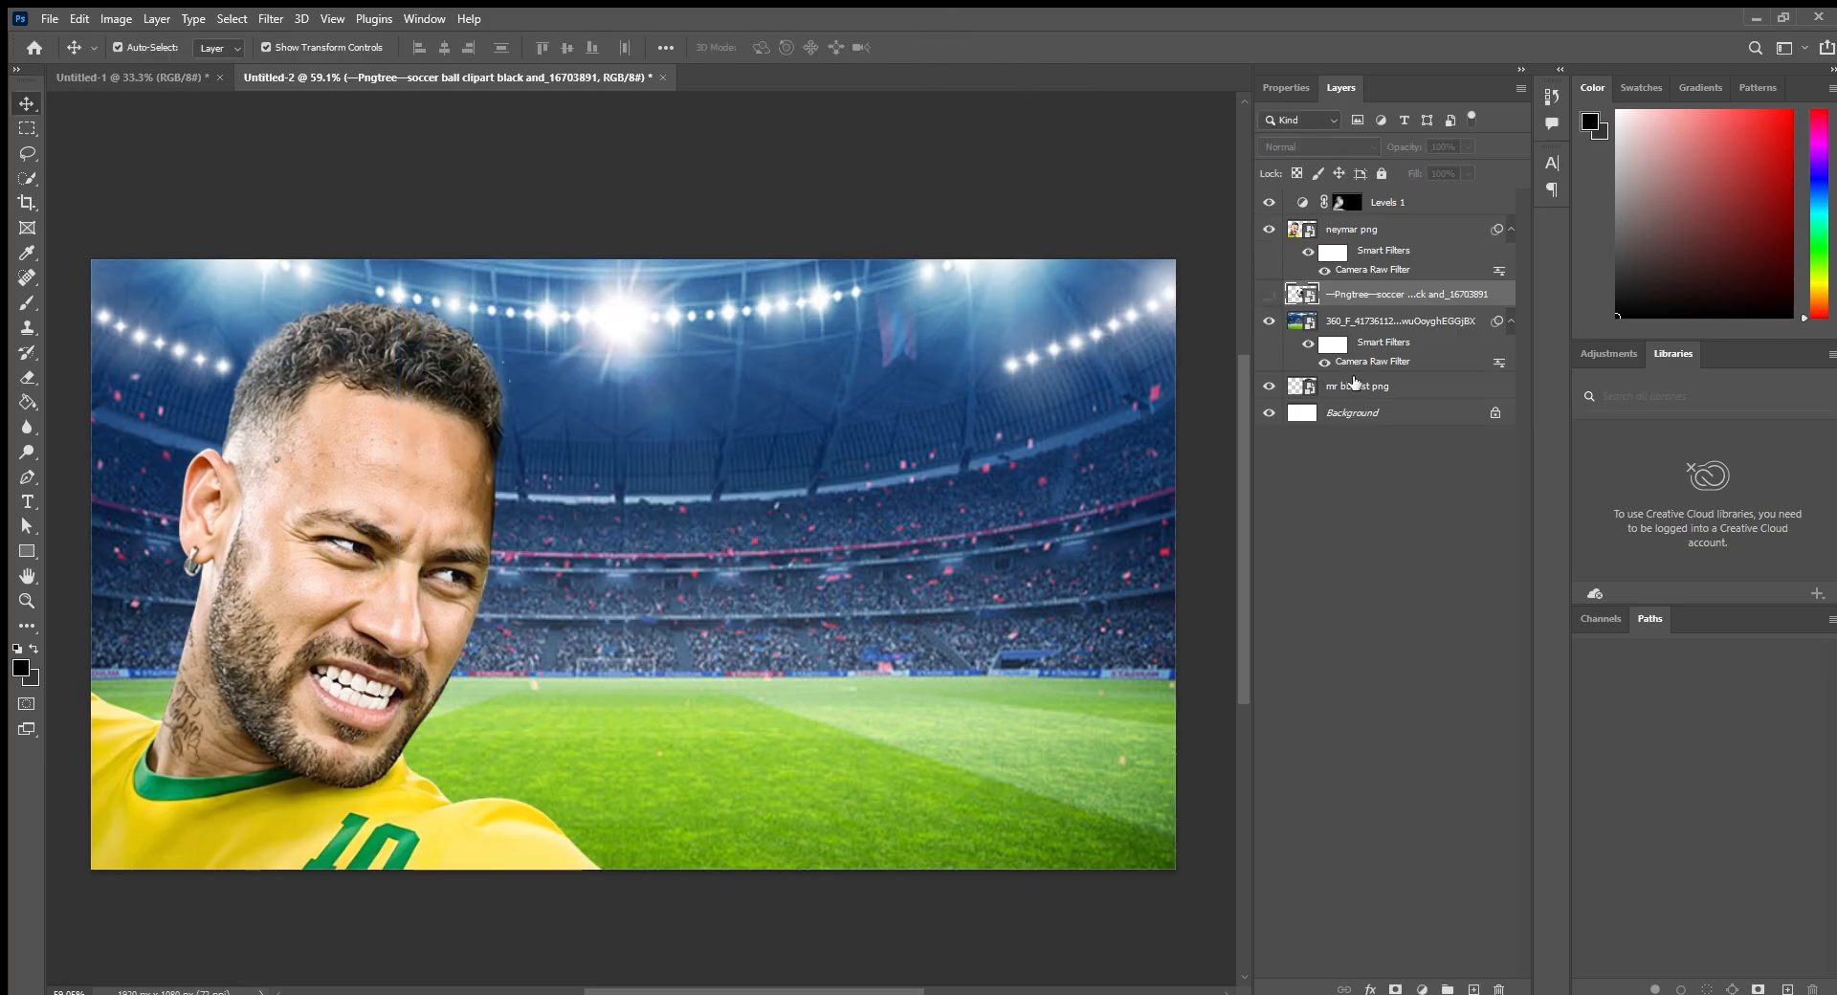
pyautogui.moveTo(1353, 382); pyautogui.dragTo(1344, 196)
# Scale the mr bbeast png cutout to 410.03% and place it against the canvas's right edge.
pyautogui.moveTo(934, 404); pyautogui.dragTo(897, 444)
pyautogui.moveTo(1167, 282); pyautogui.dragTo(907, 559)
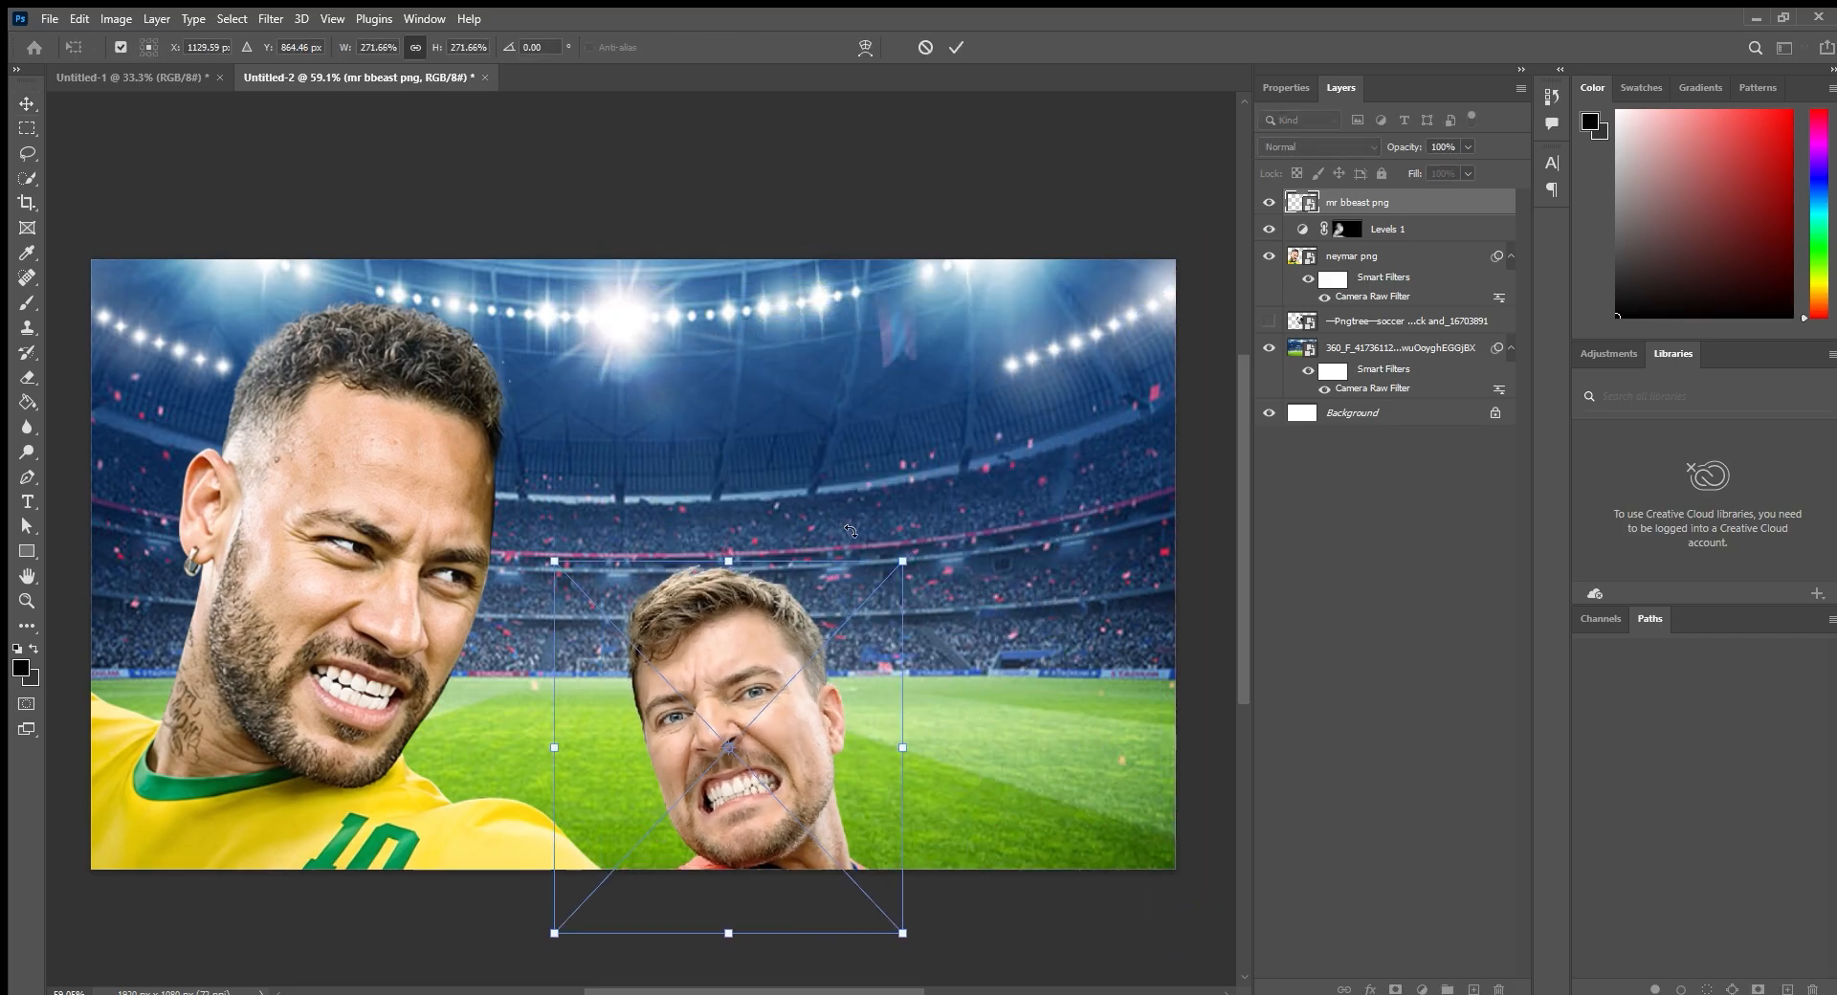
pyautogui.moveTo(793, 653); pyautogui.dragTo(988, 503)
pyautogui.moveTo(752, 595); pyautogui.dragTo(603, 595)
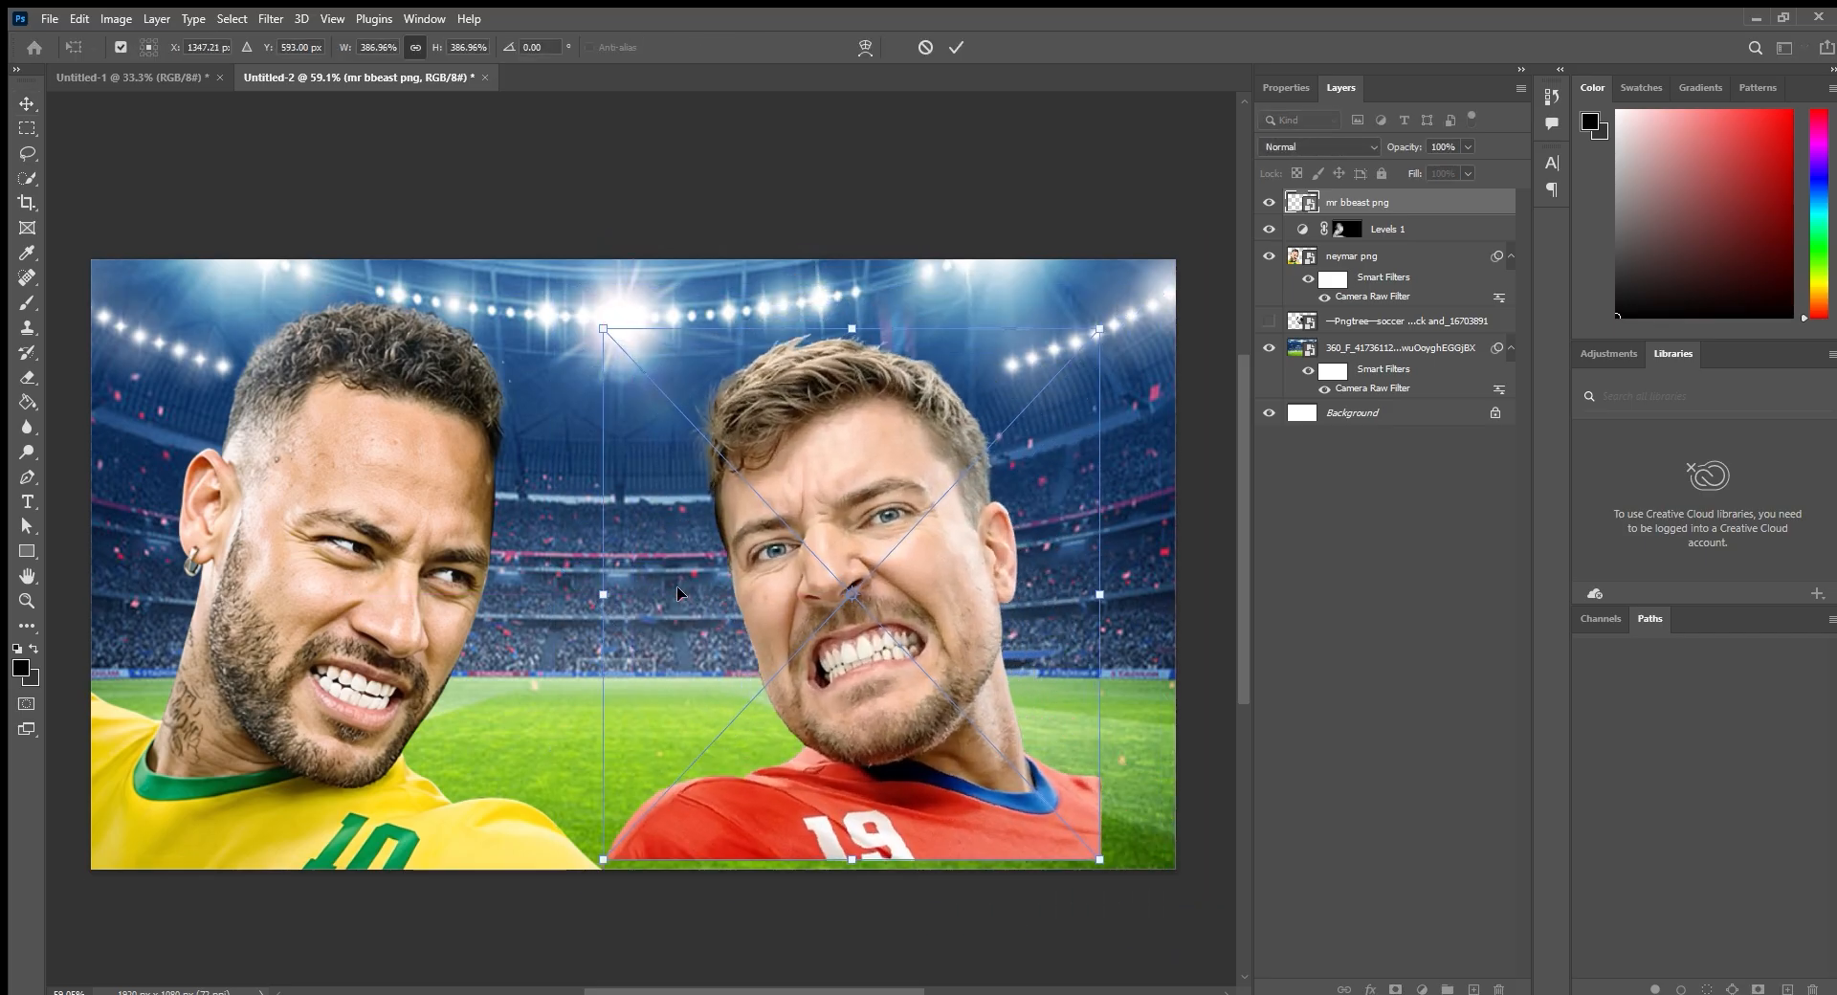
pyautogui.moveTo(930, 598); pyautogui.dragTo(1006, 608)
pyautogui.moveTo(675, 606)
pyautogui.mouseDown()
pyautogui.moveTo(629, 603)
pyautogui.moveTo(647, 601)
pyautogui.mouseUp()
pyautogui.moveTo(829, 637)
pyautogui.mouseDown()
pyautogui.moveTo(827, 617)
pyautogui.moveTo(824, 633)
pyautogui.mouseUp()
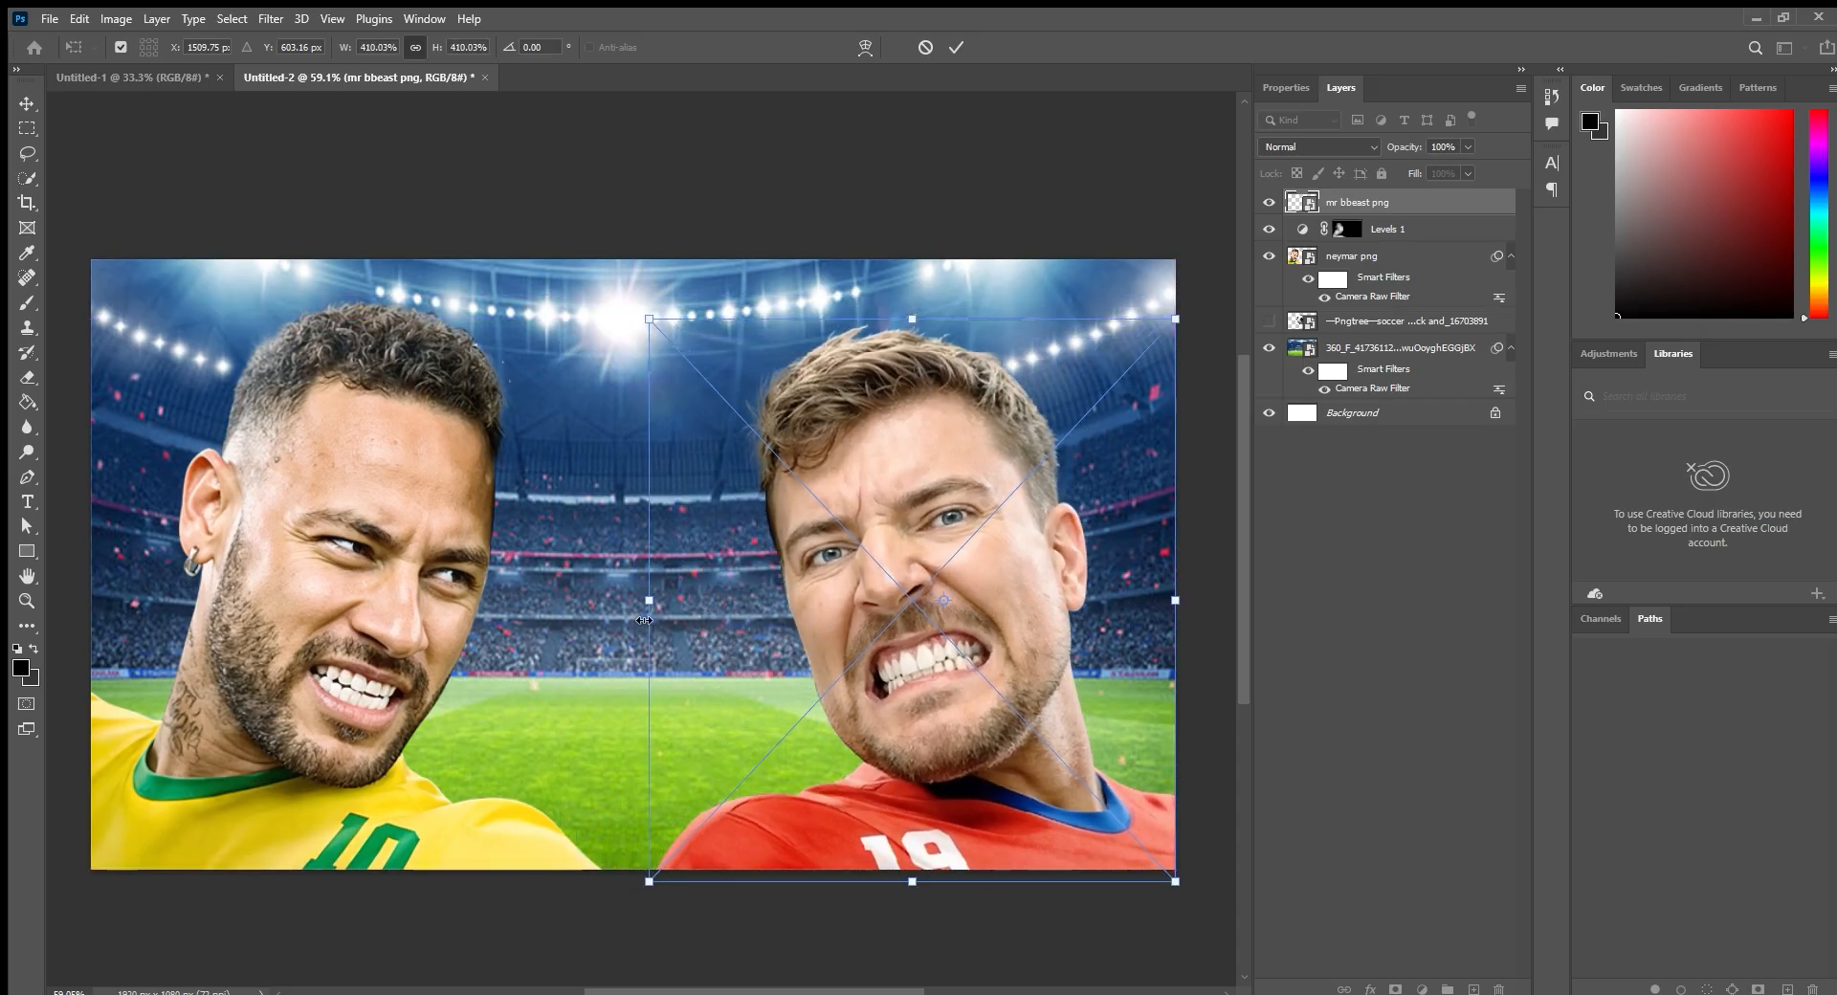
# Transform the mr bbeast png cutout to 439.14% scale and -2.04° rotation, and shift it slightly left and down.
pyautogui.moveTo(644, 600); pyautogui.dragTo(629, 600)
pyautogui.moveTo(641, 266)
pyautogui.mouseDown()
pyautogui.moveTo(592, 288)
pyautogui.moveTo(615, 291)
pyautogui.mouseUp()
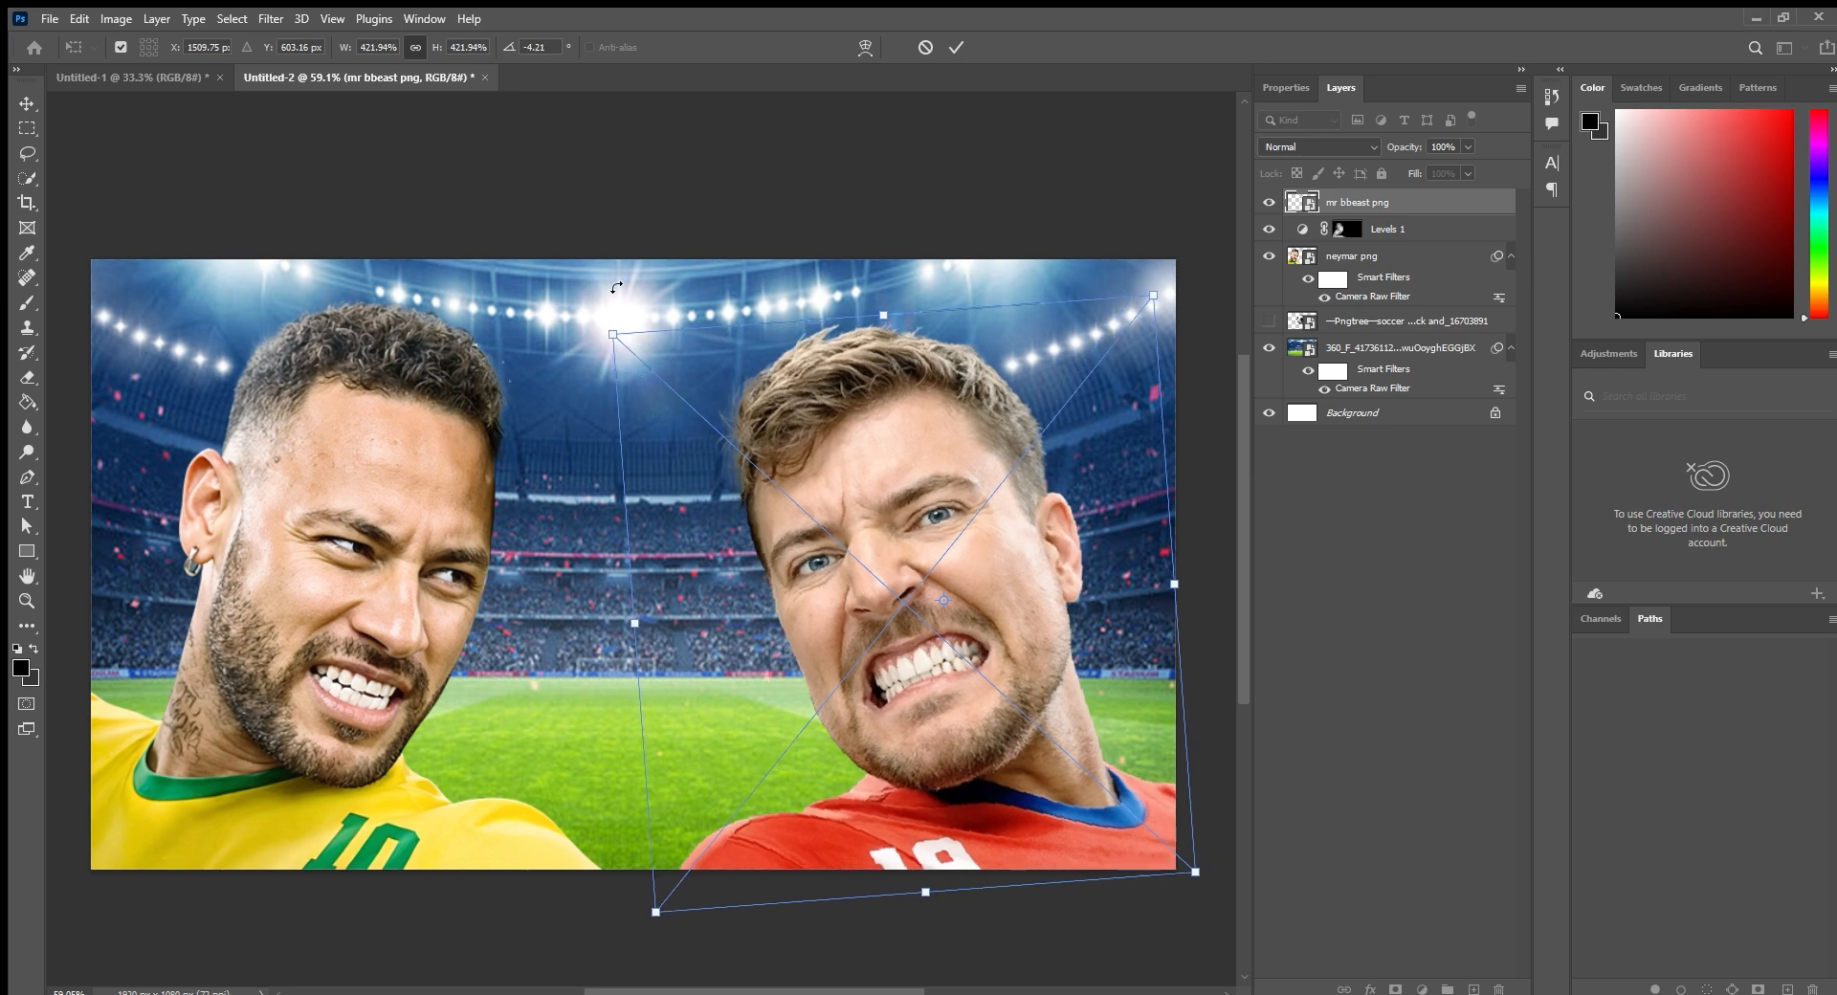
pyautogui.moveTo(734, 422); pyautogui.dragTo(711, 411)
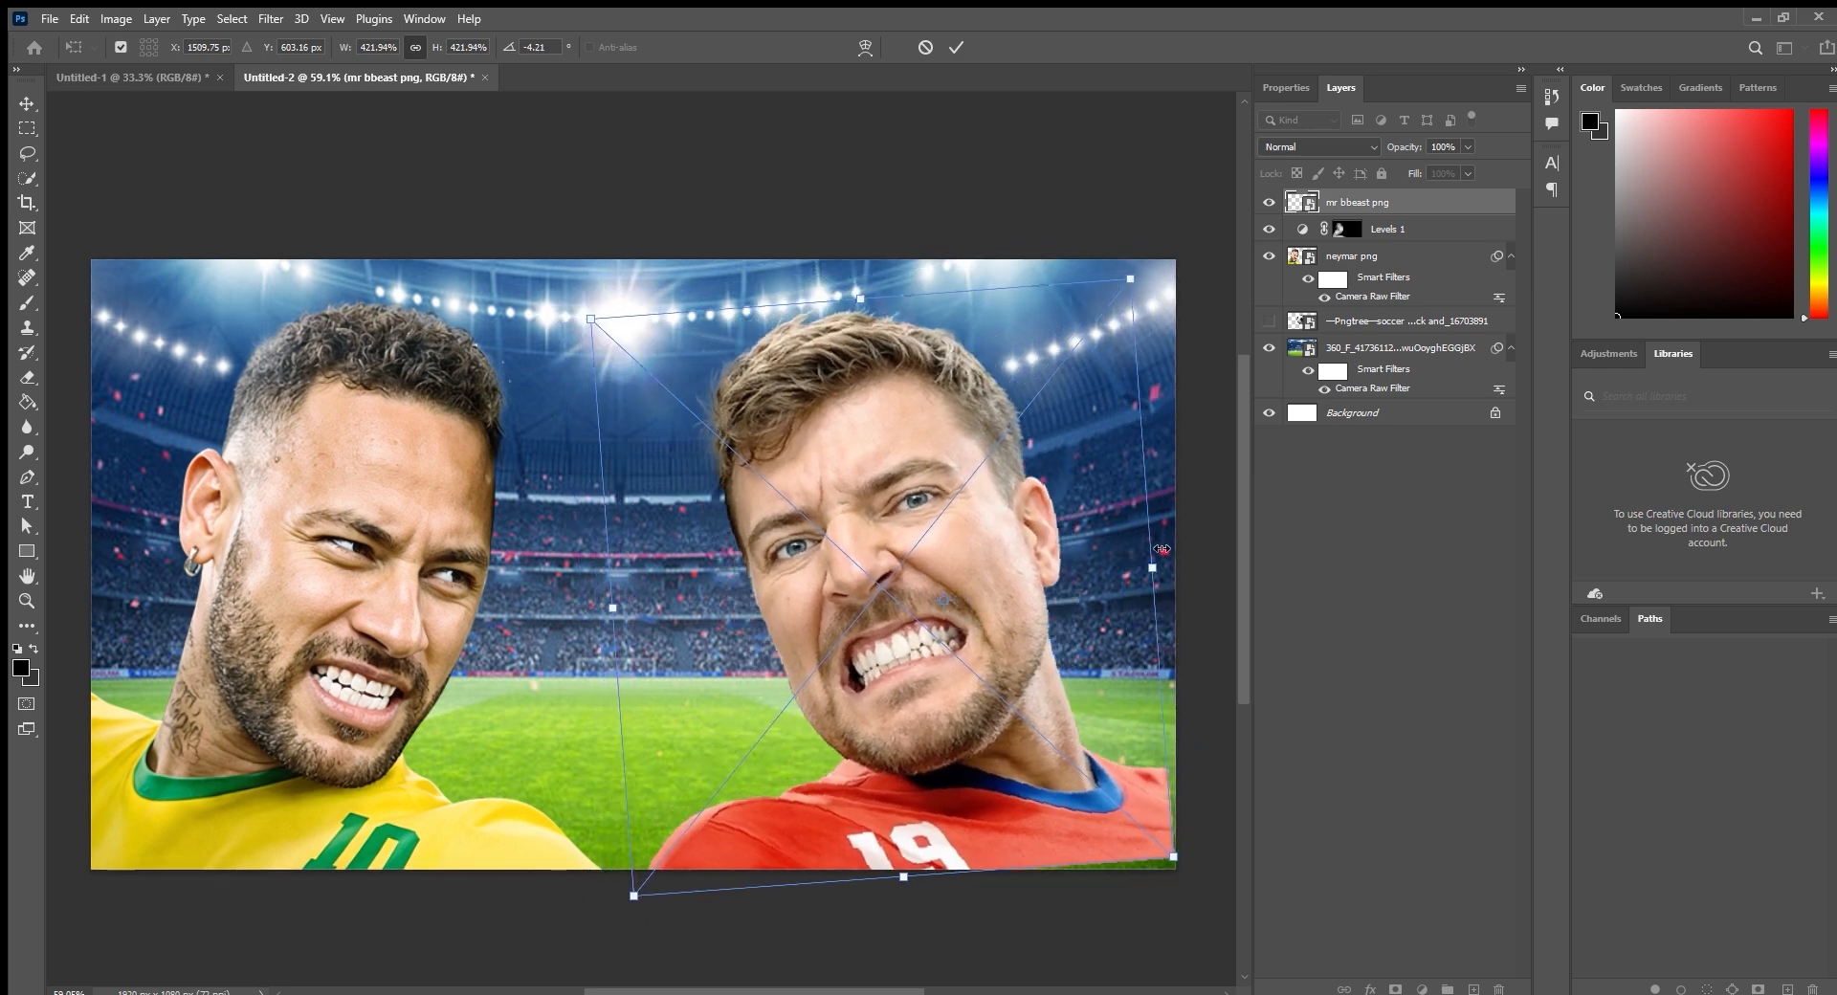
pyautogui.moveTo(1164, 262); pyautogui.dragTo(1176, 276)
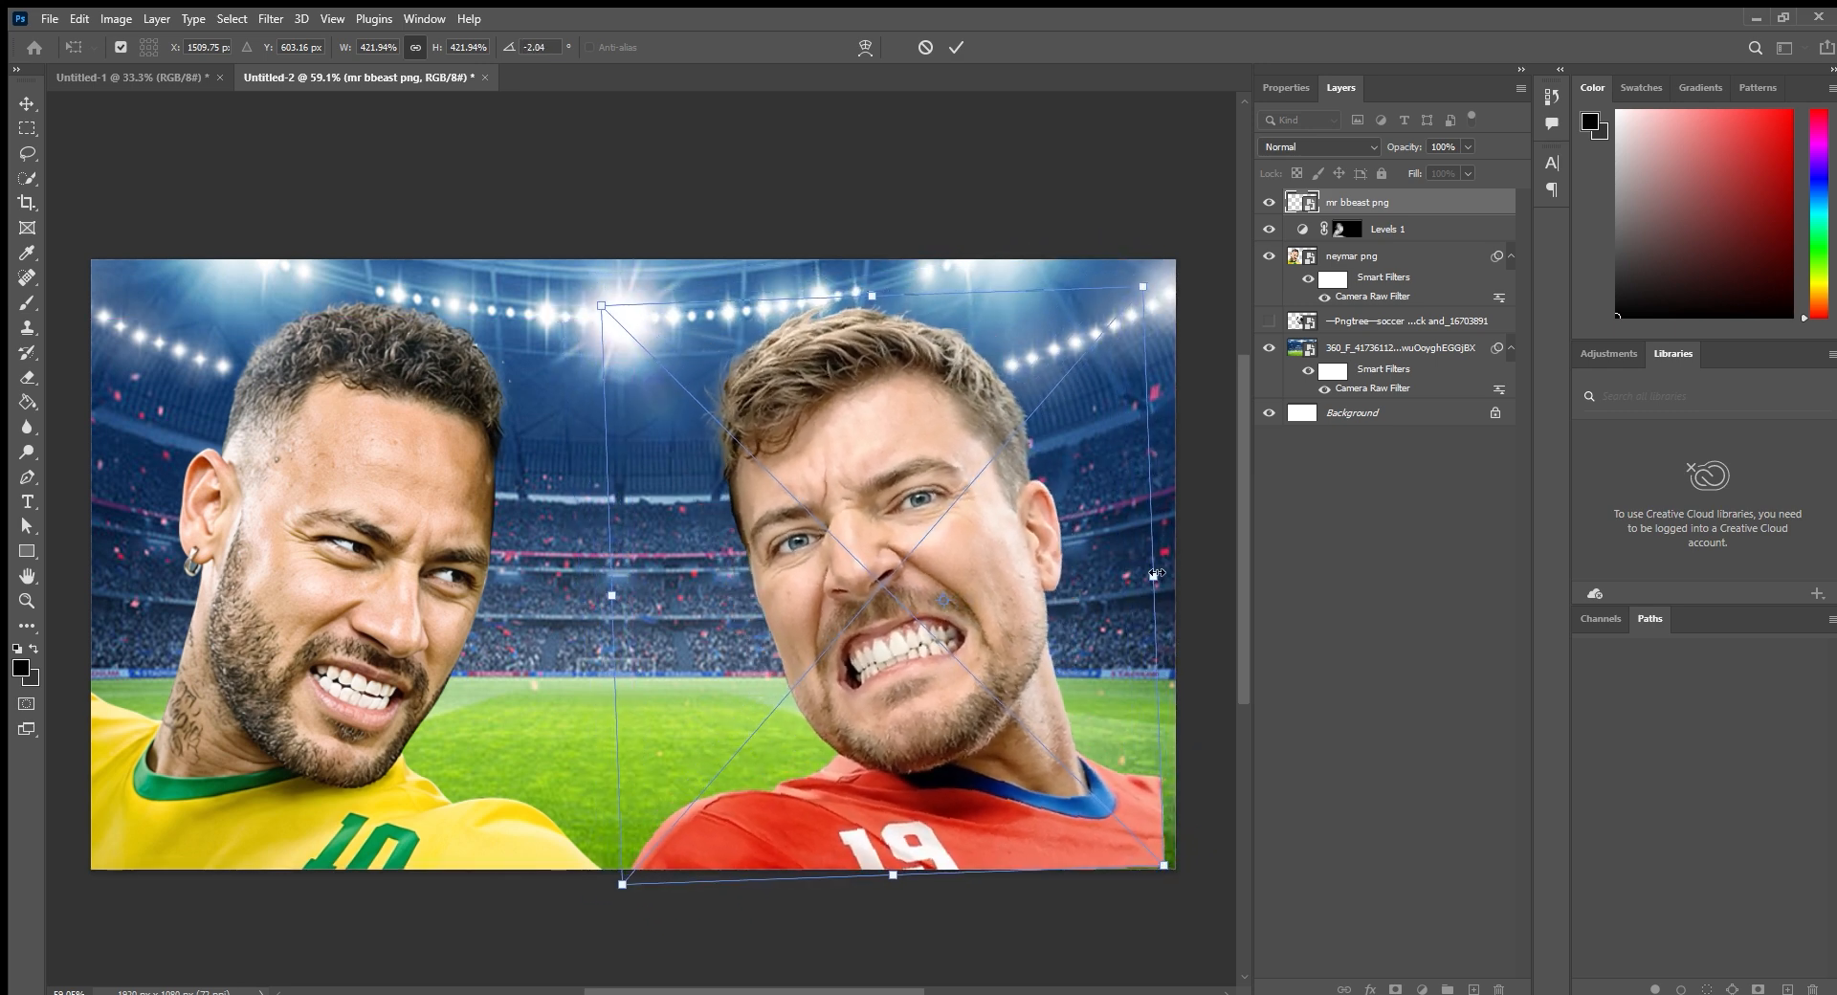
pyautogui.moveTo(1155, 574); pyautogui.dragTo(1172, 565)
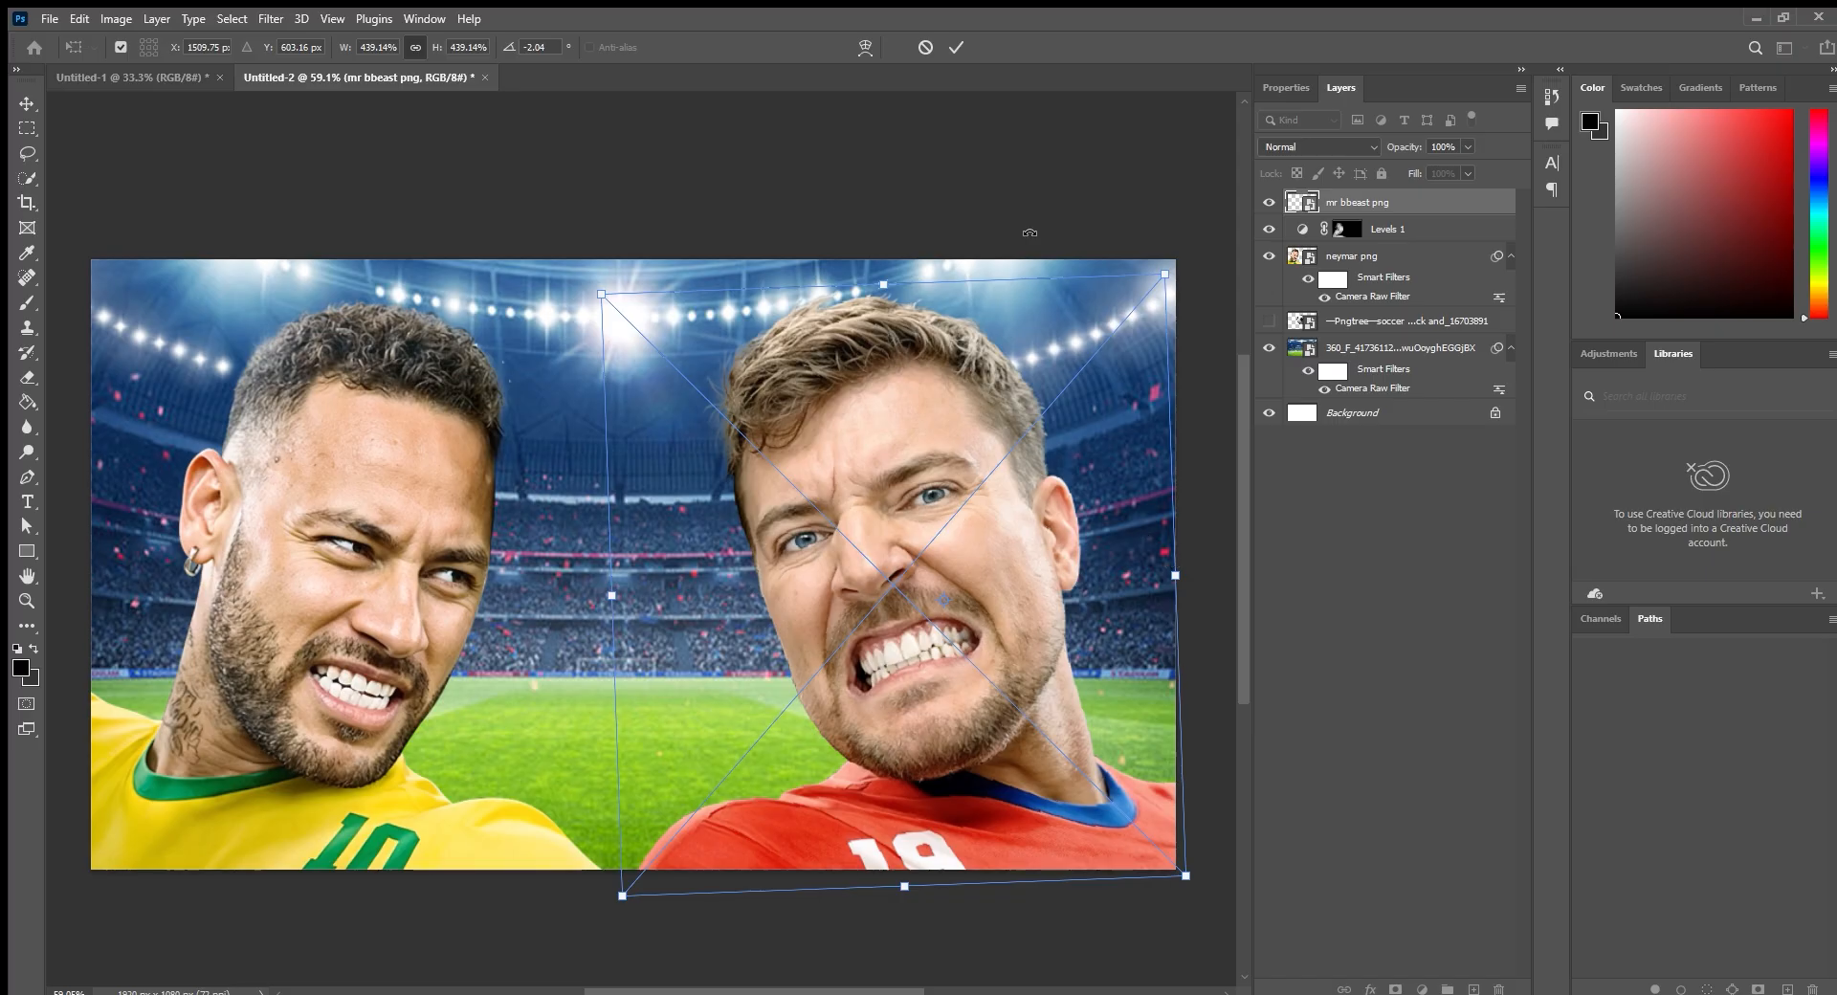
pyautogui.click(955, 47)
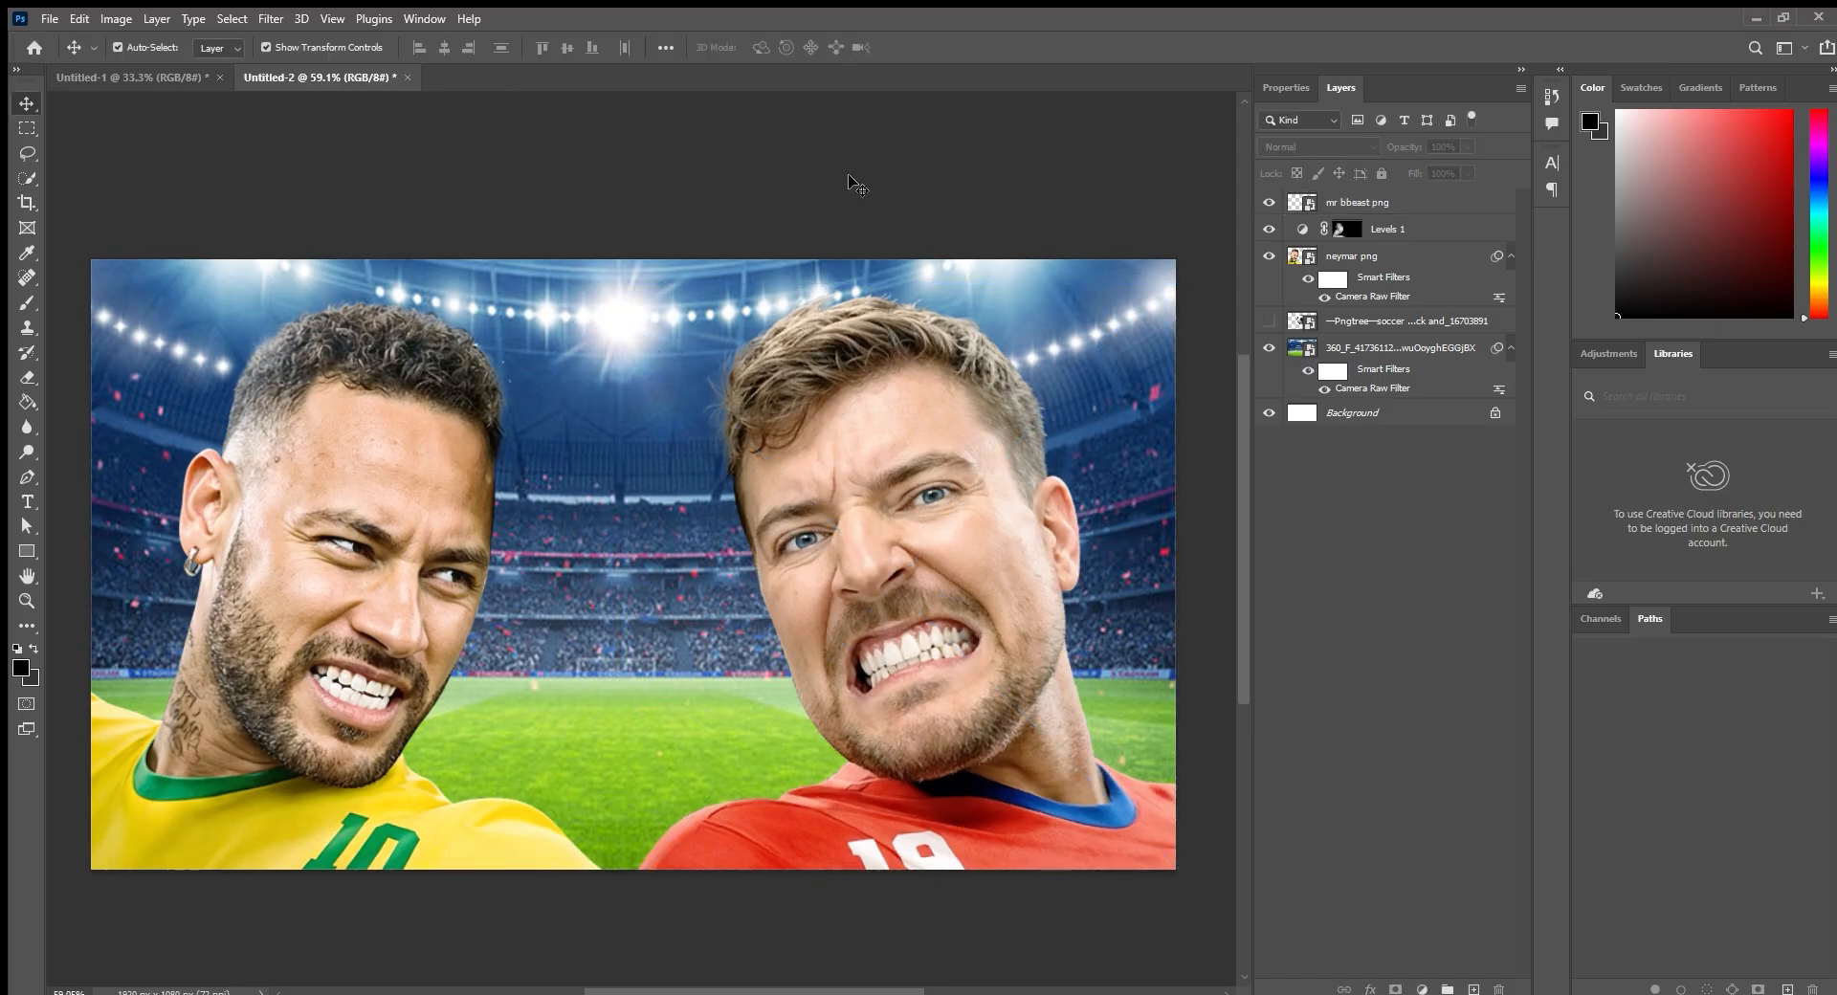
pyautogui.moveTo(920, 476); pyautogui.dragTo(875, 463)
pyautogui.click(1004, 175)
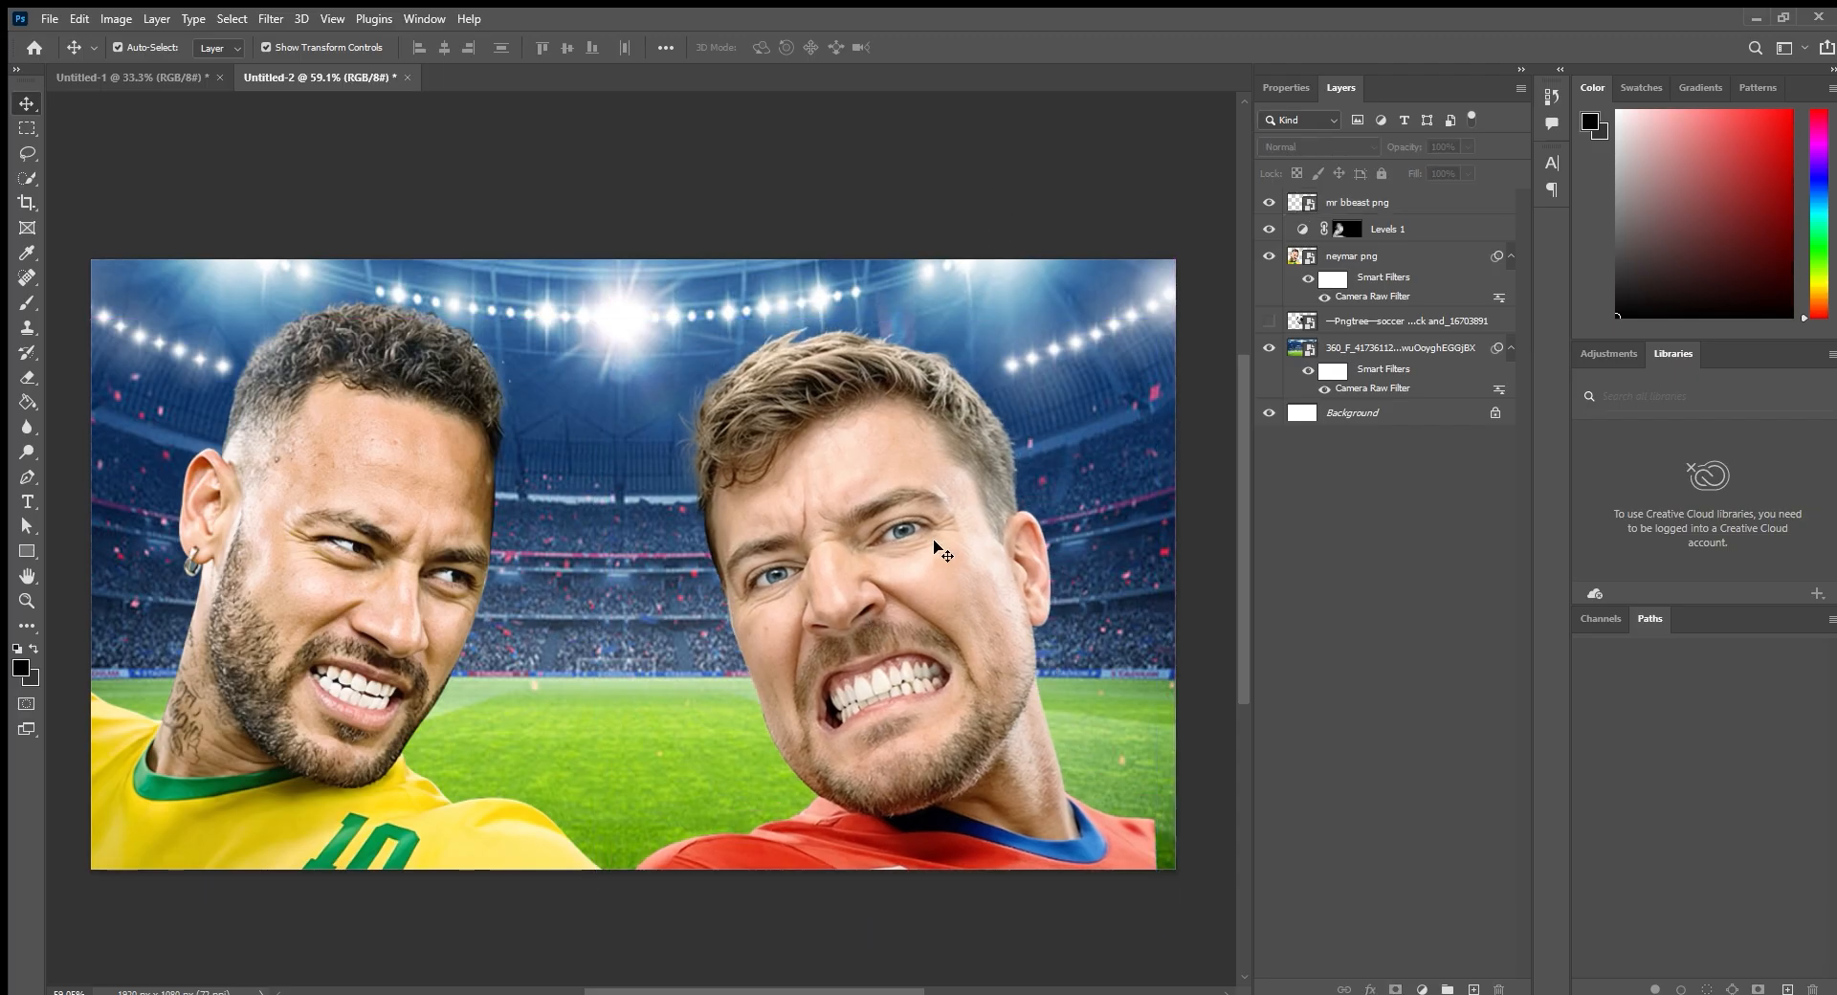
# Show the soccer ball layer again and move the ball slightly down between the two heads.
pyautogui.click(1270, 325)
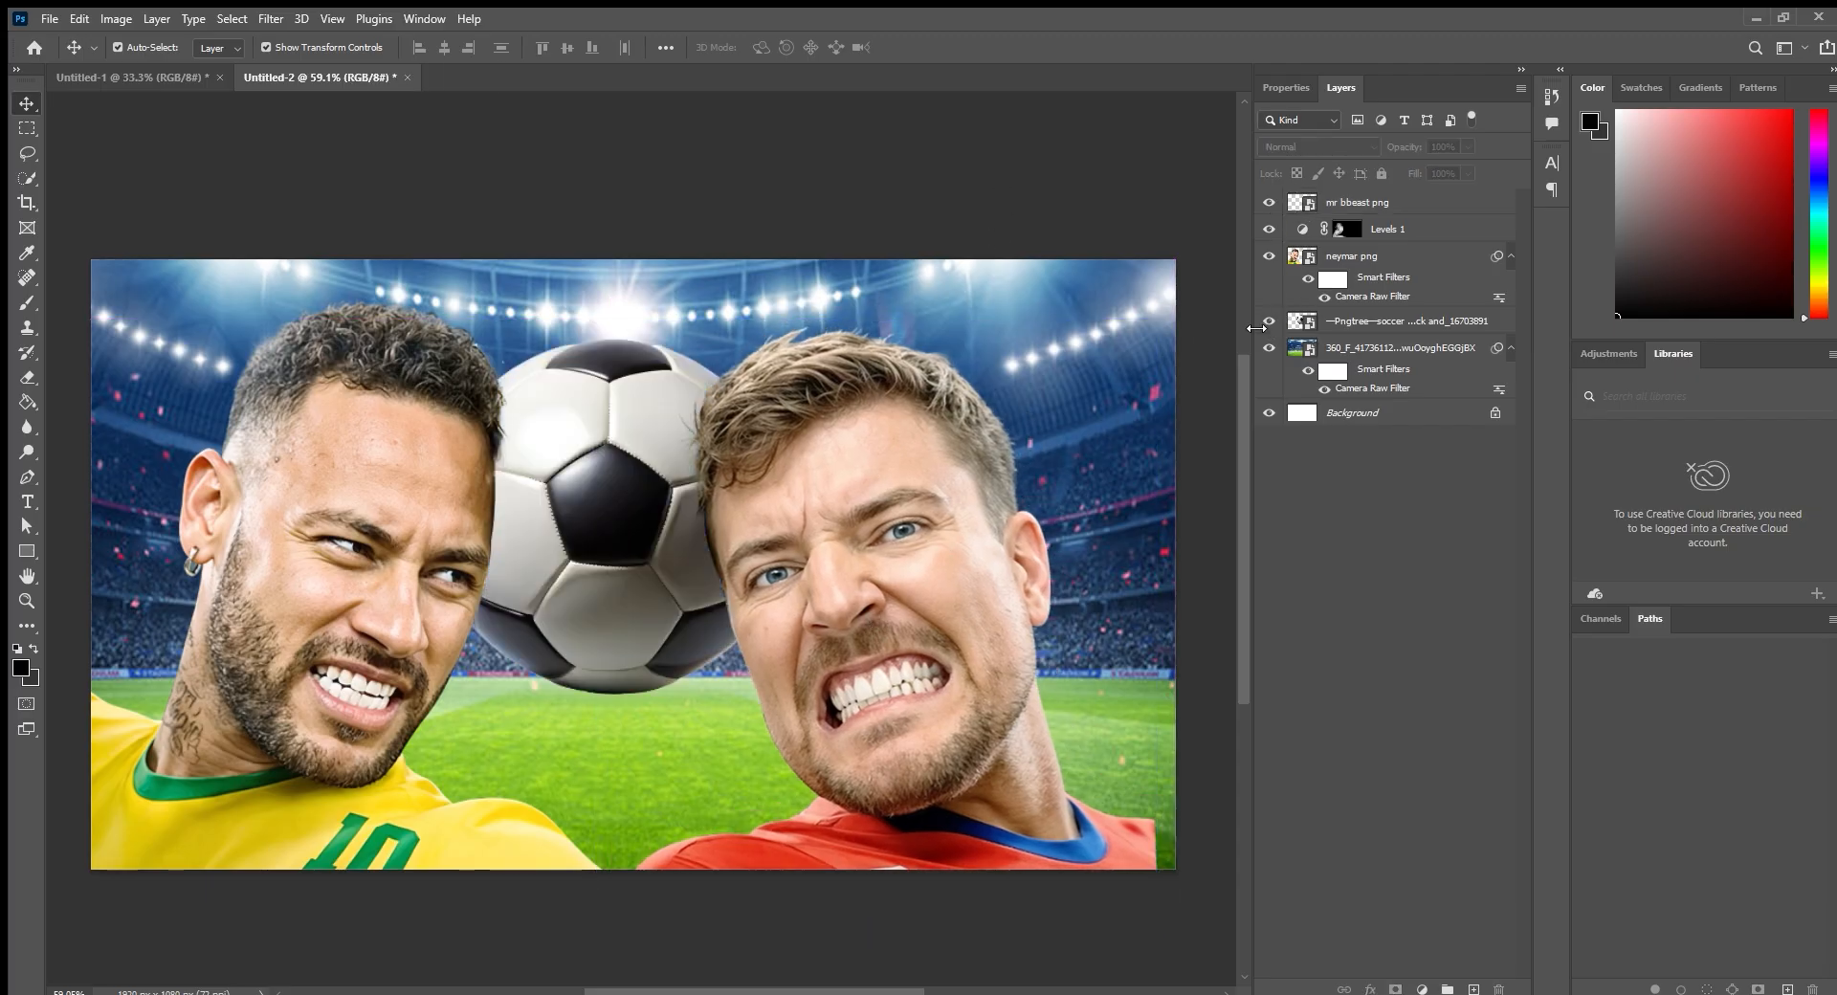
pyautogui.moveTo(617, 474)
pyautogui.mouseDown()
pyautogui.moveTo(622, 493)
pyautogui.moveTo(615, 473)
pyautogui.mouseUp()
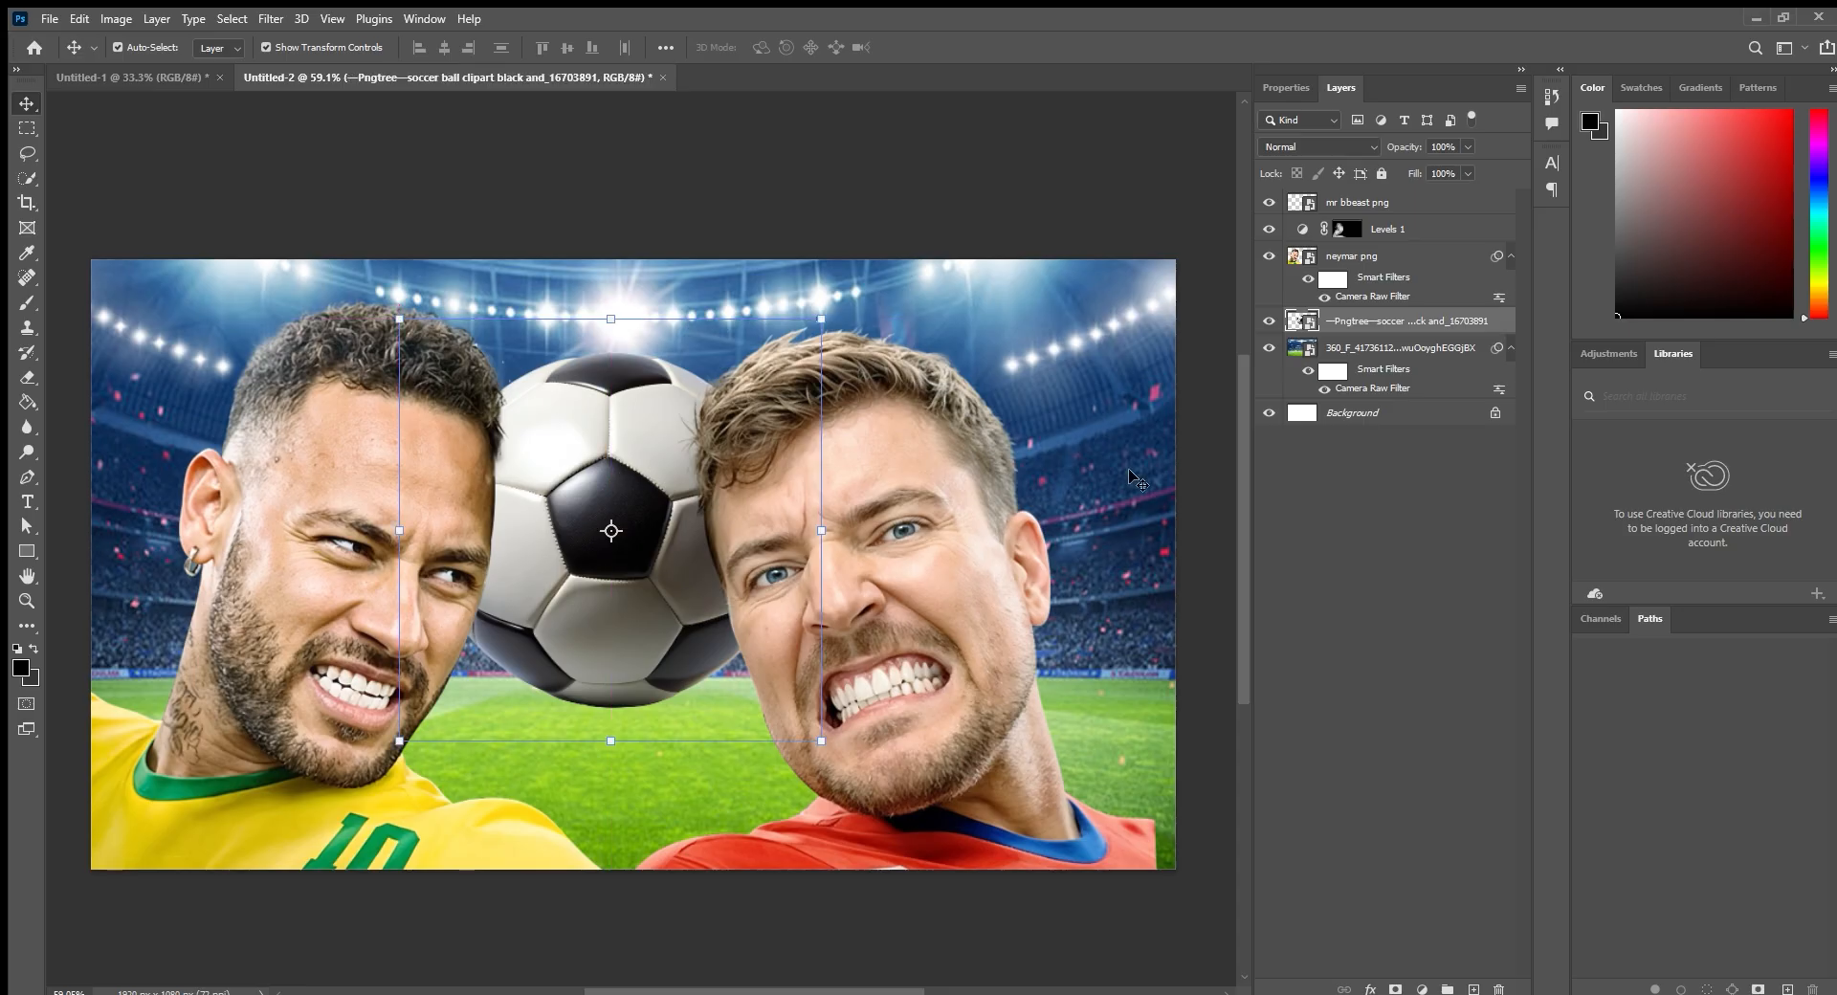
# Shift the soccer ball slightly left and down between the heads, and hide its layer.
pyautogui.click(780, 205)
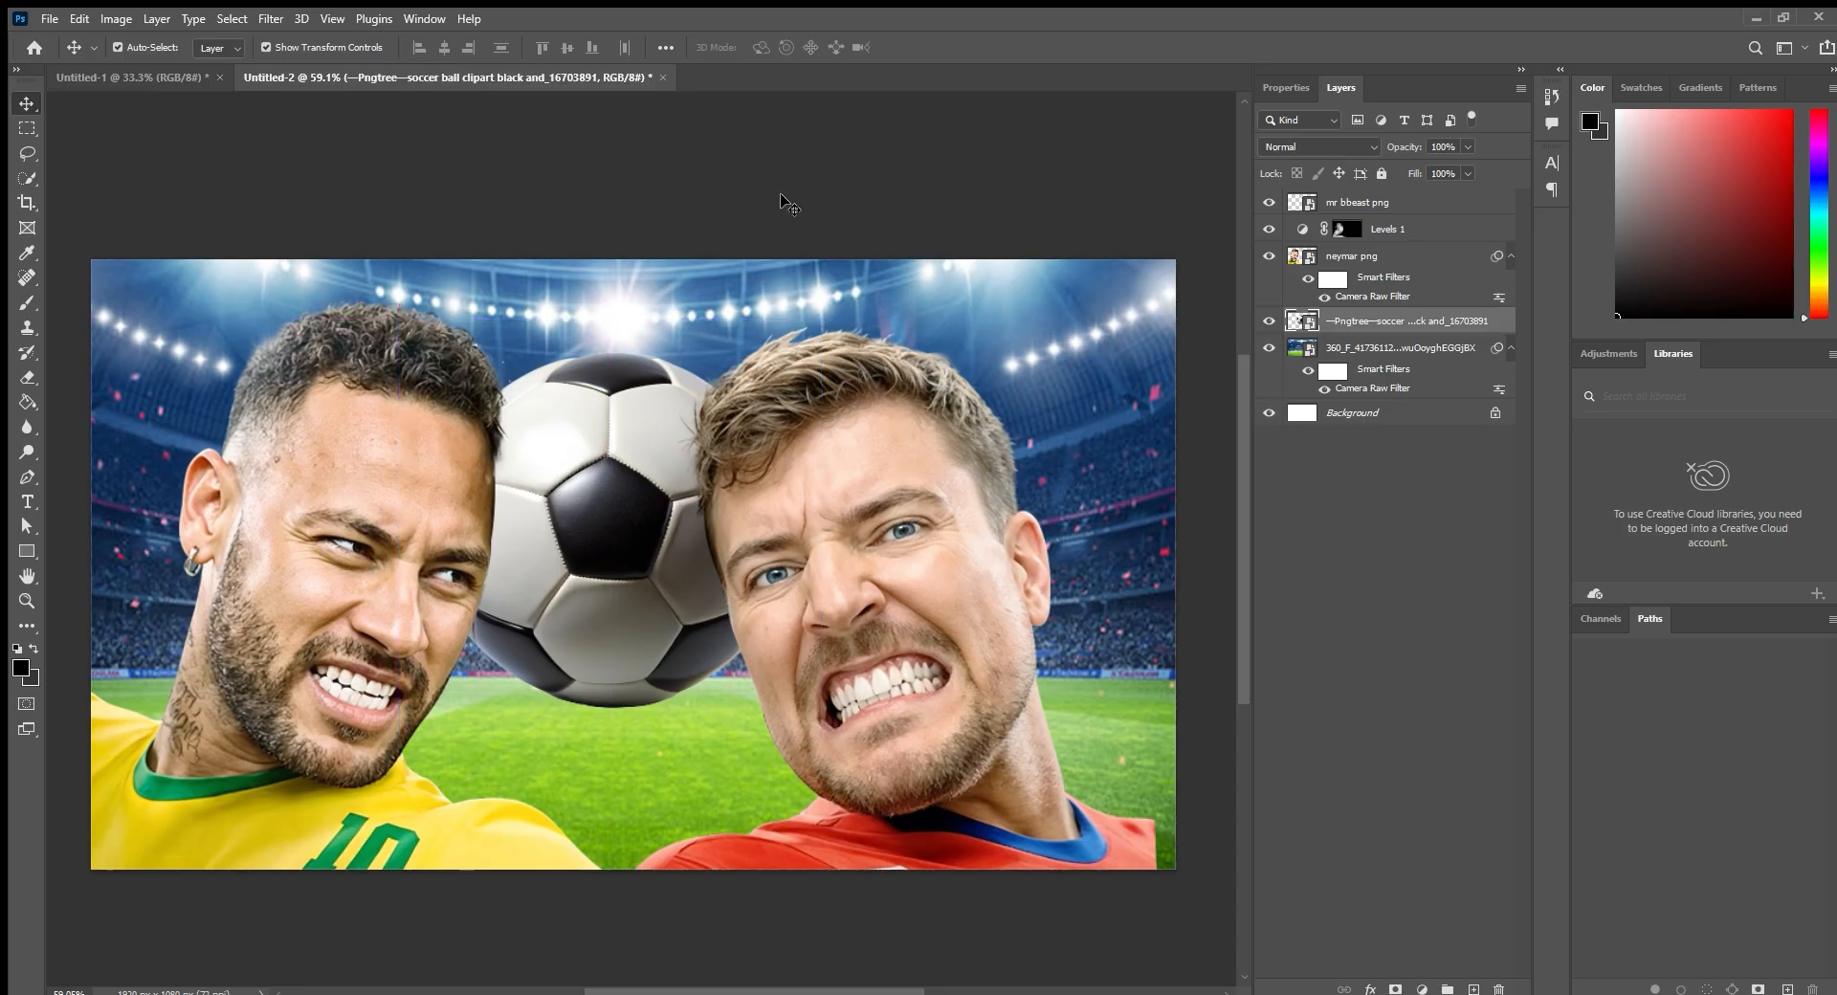
pyautogui.moveTo(632, 486)
pyautogui.mouseDown()
pyautogui.moveTo(622, 505)
pyautogui.moveTo(620, 484)
pyautogui.mouseUp()
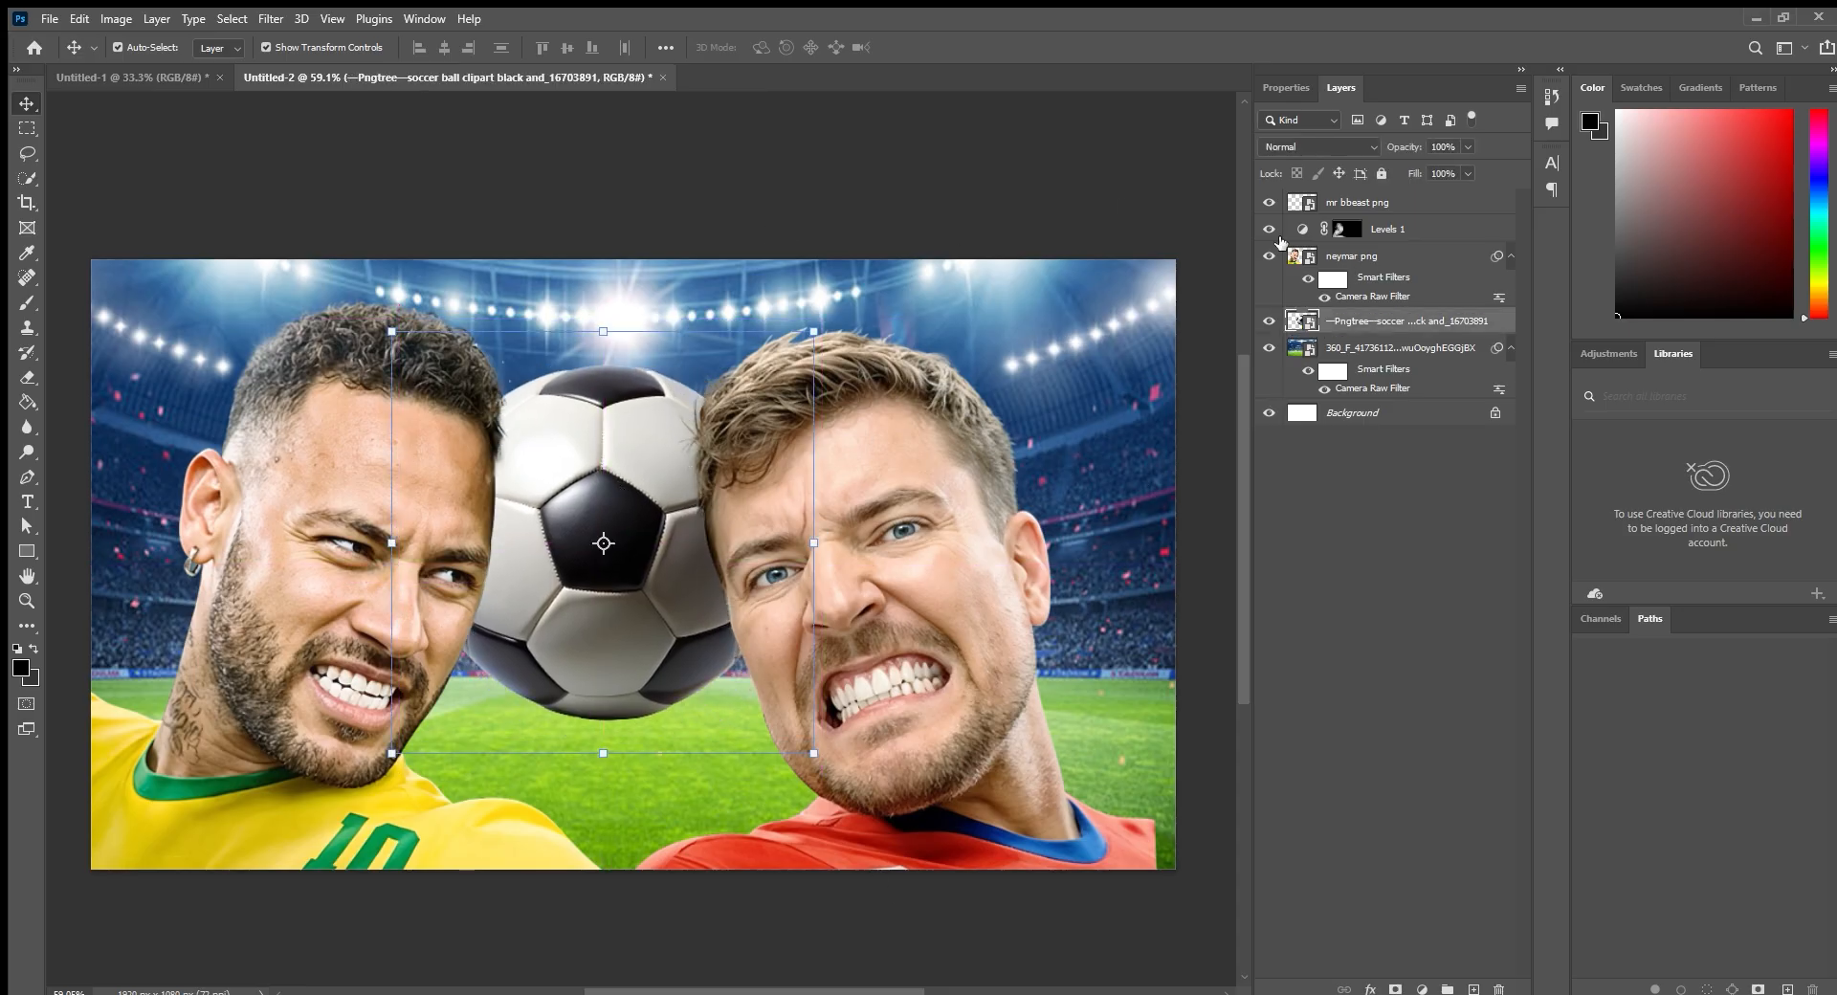
pyautogui.click(1265, 319)
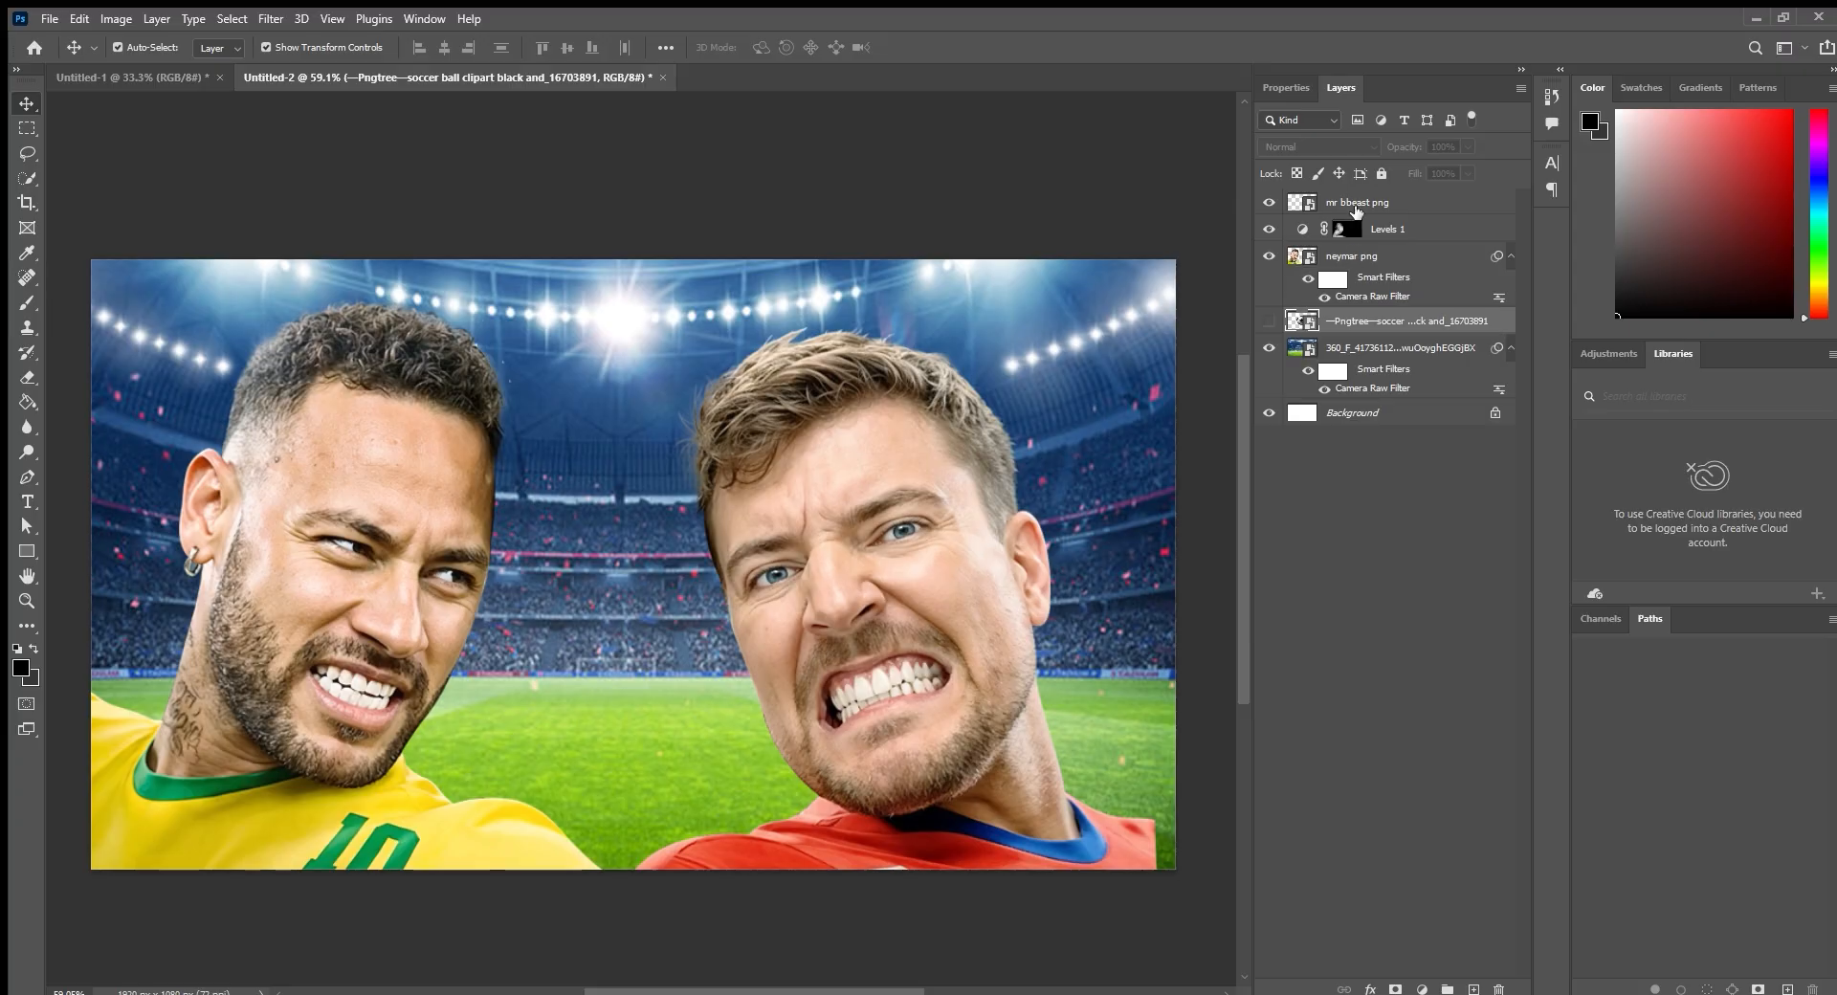
# Add a Curves adjustment layer above mr bbeast png and bend the RGB curve slightly downward to darken the tones.
pyautogui.click(1355, 206)
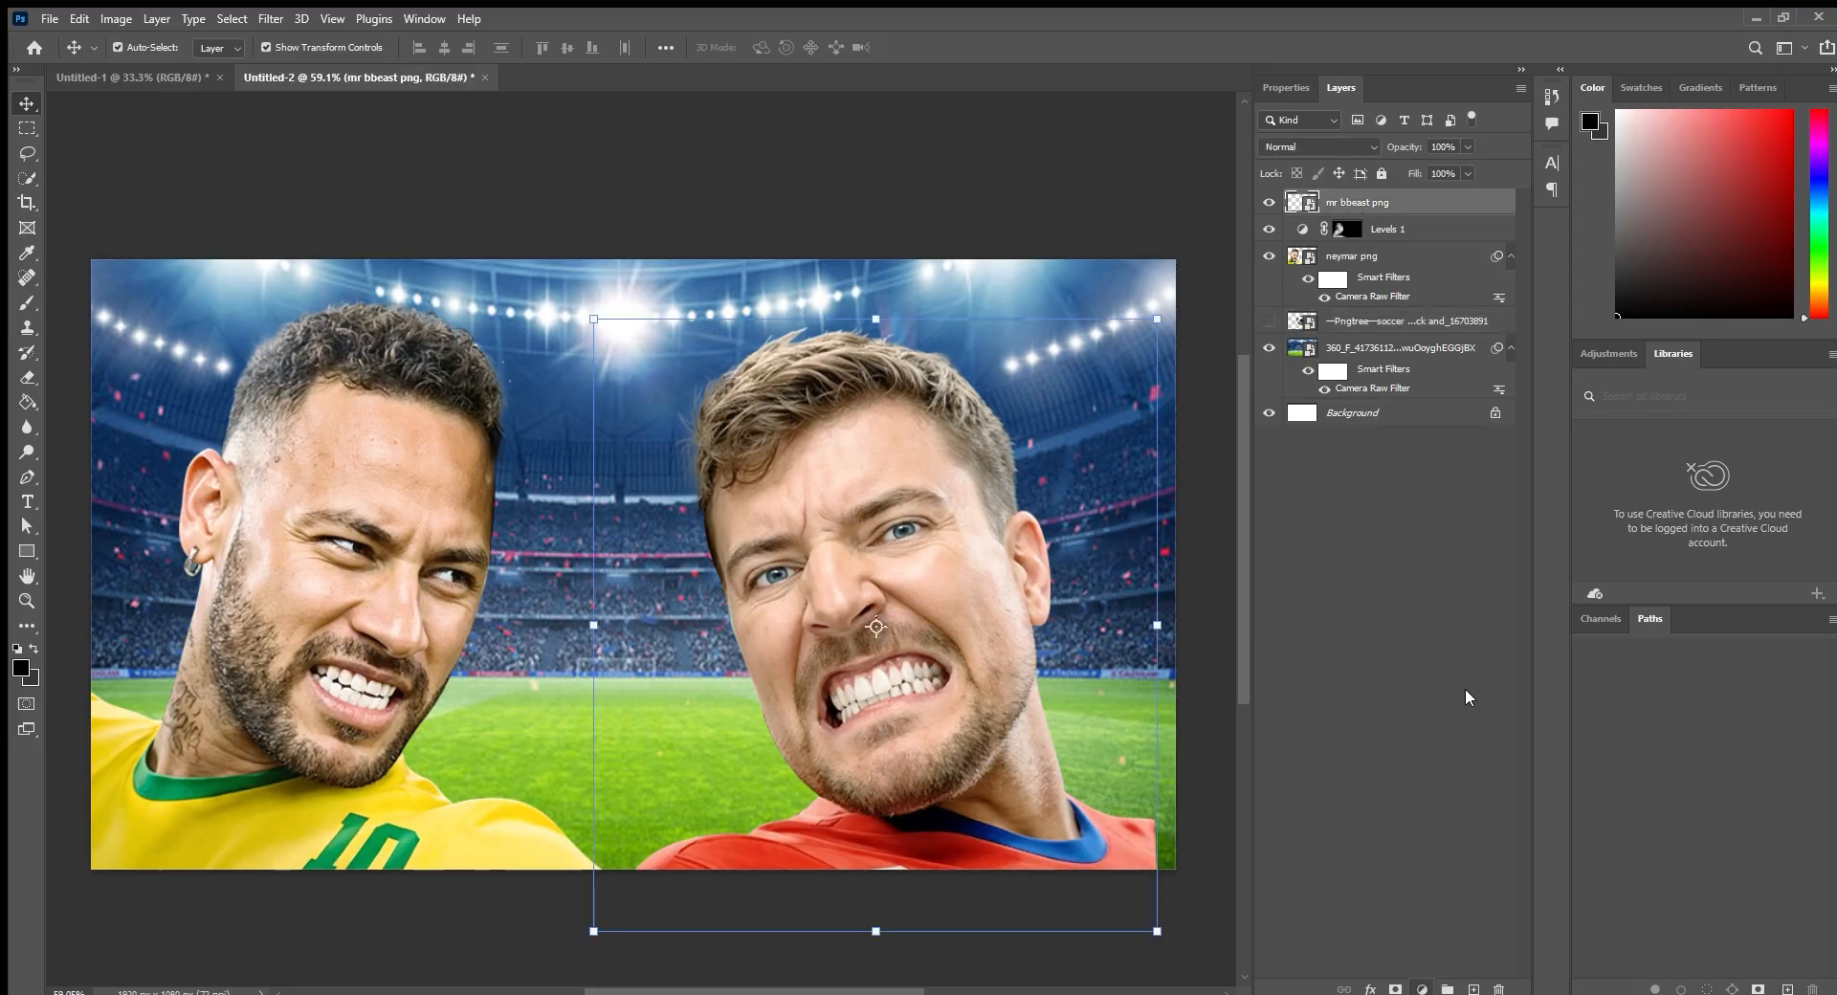
pyautogui.click(1448, 729)
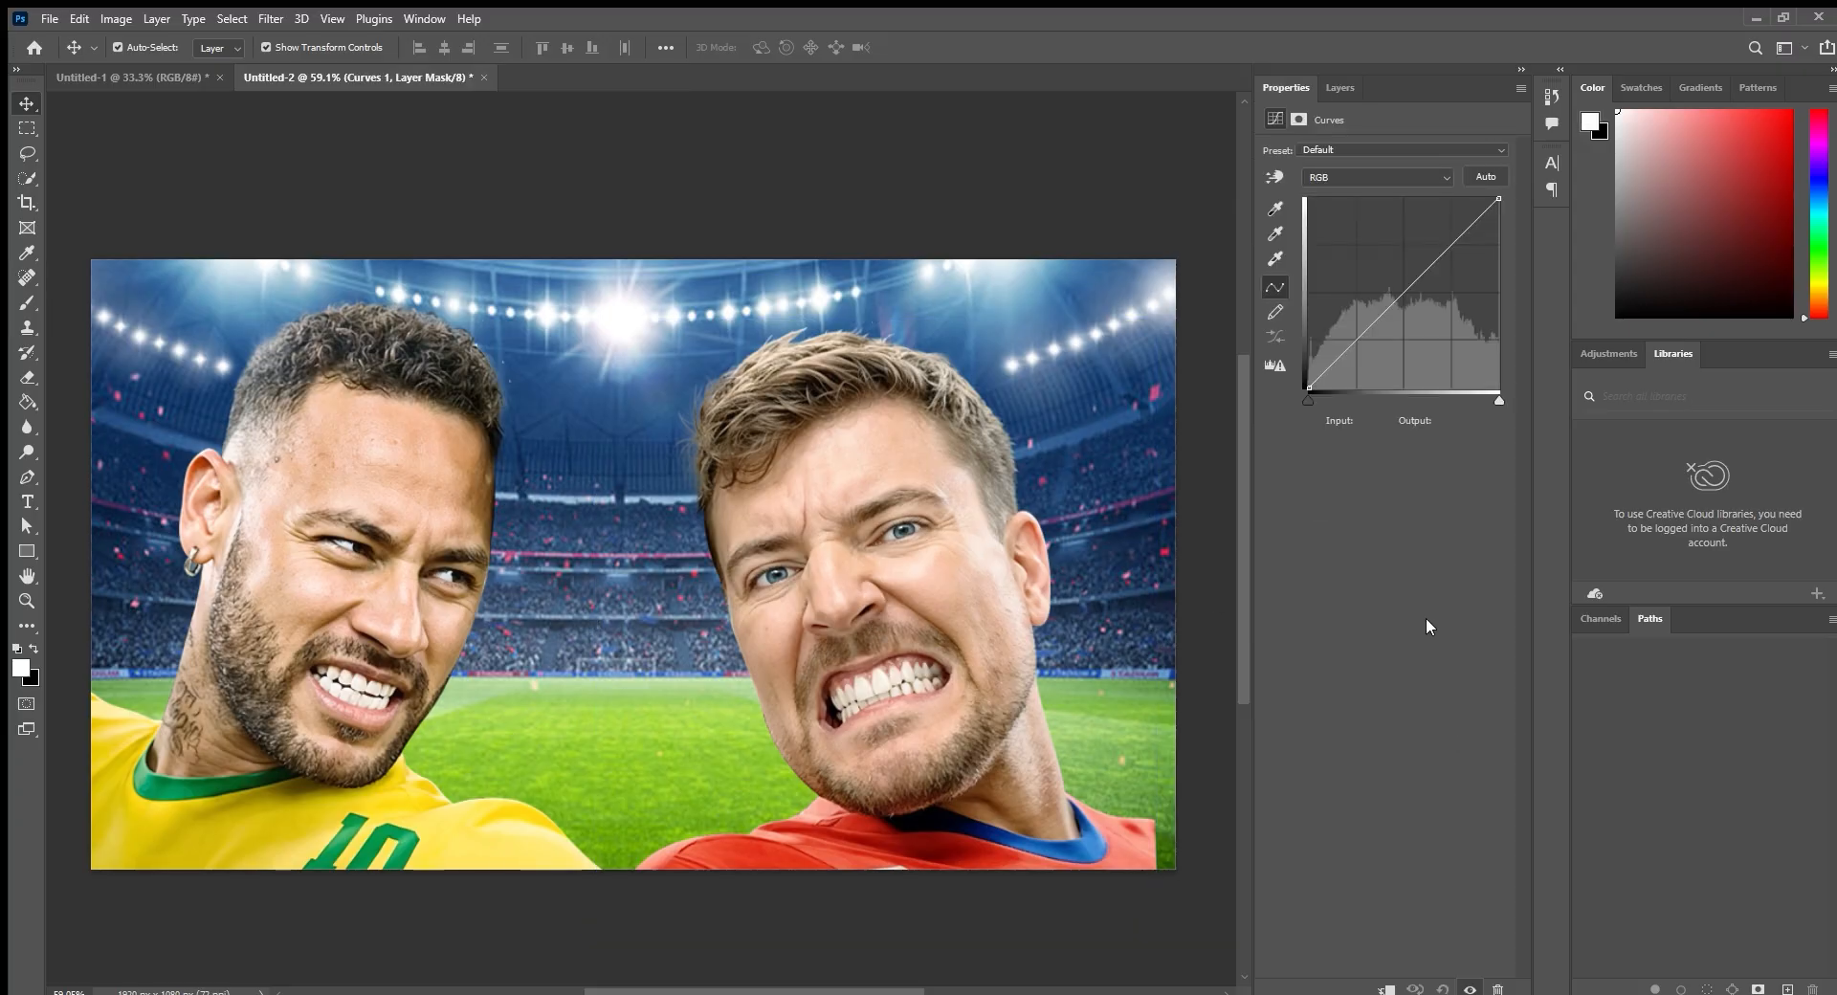
pyautogui.moveTo(1393, 292)
pyautogui.mouseDown()
pyautogui.moveTo(1418, 308)
pyautogui.moveTo(1398, 270)
pyautogui.moveTo(1422, 288)
pyautogui.mouseUp()
pyautogui.click(1410, 366)
pyautogui.click(1337, 87)
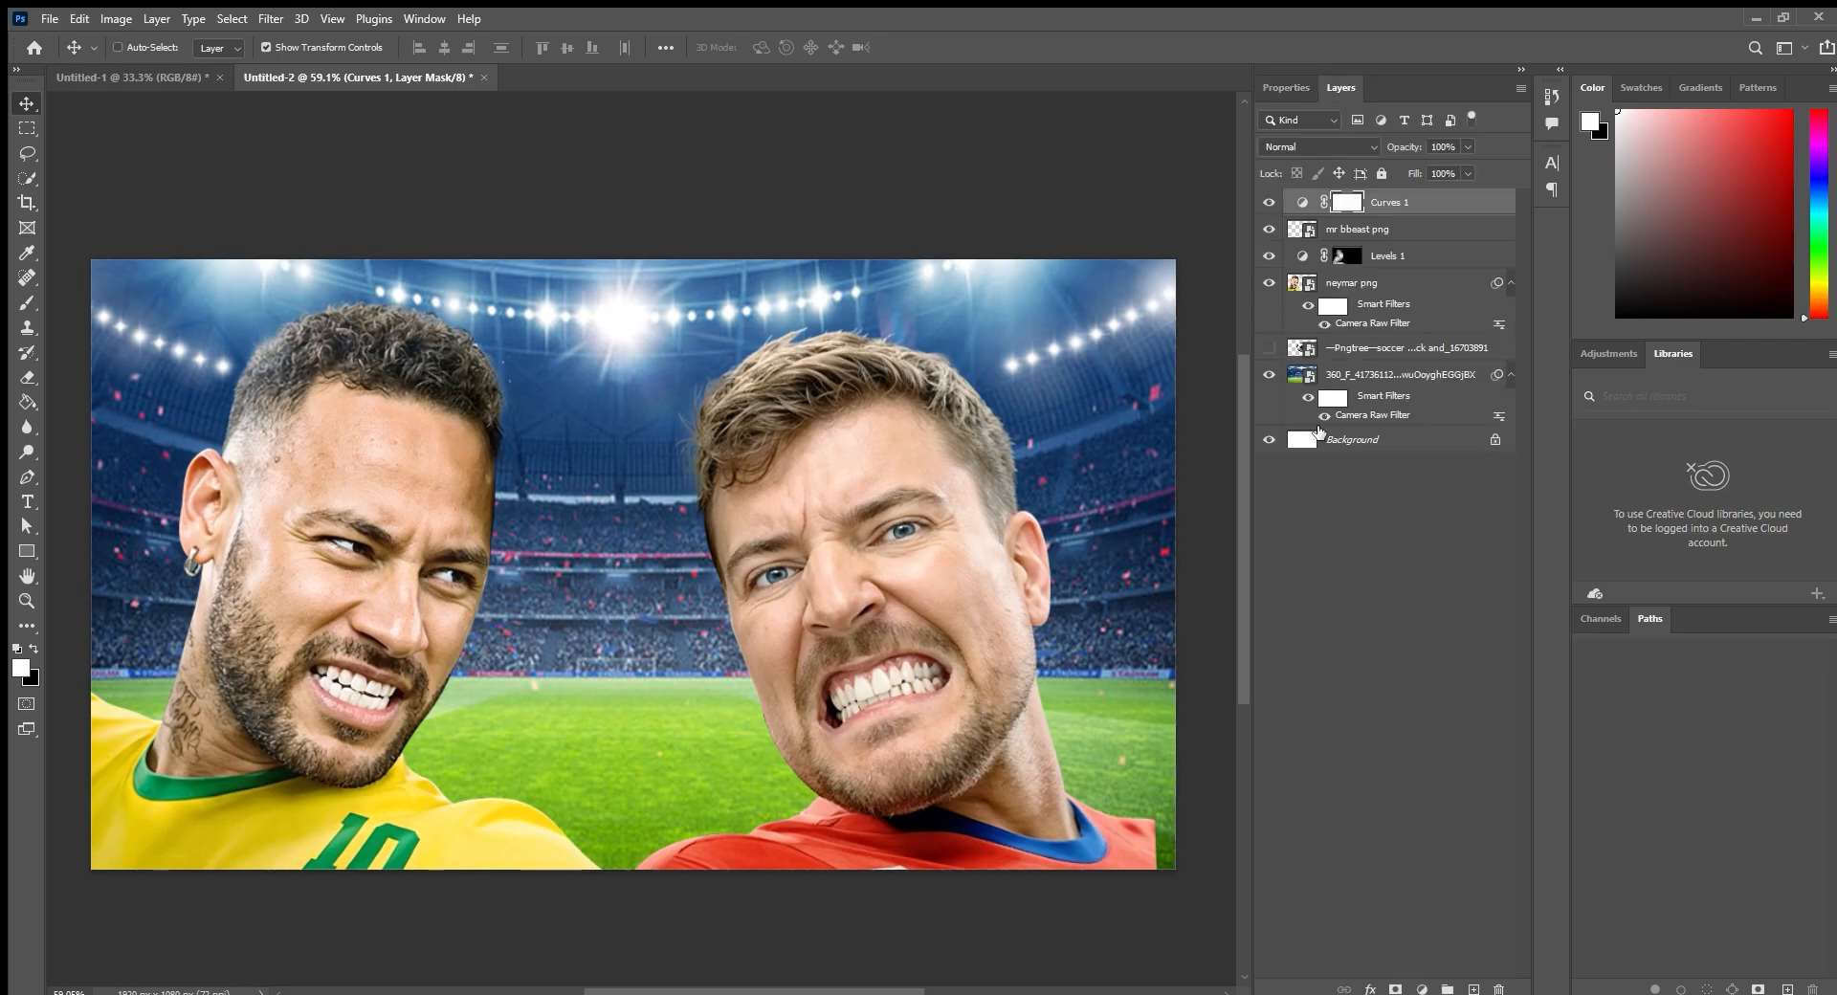
# Invert the Curves 1 mask to black and paint white over MrBeast's face and neck with a soft brush at 12% flow.
pyautogui.hotkey('ctrl', 'i')
pyautogui.click(27, 304)
pyautogui.moveTo(849, 528); pyautogui.dragTo(821, 574)
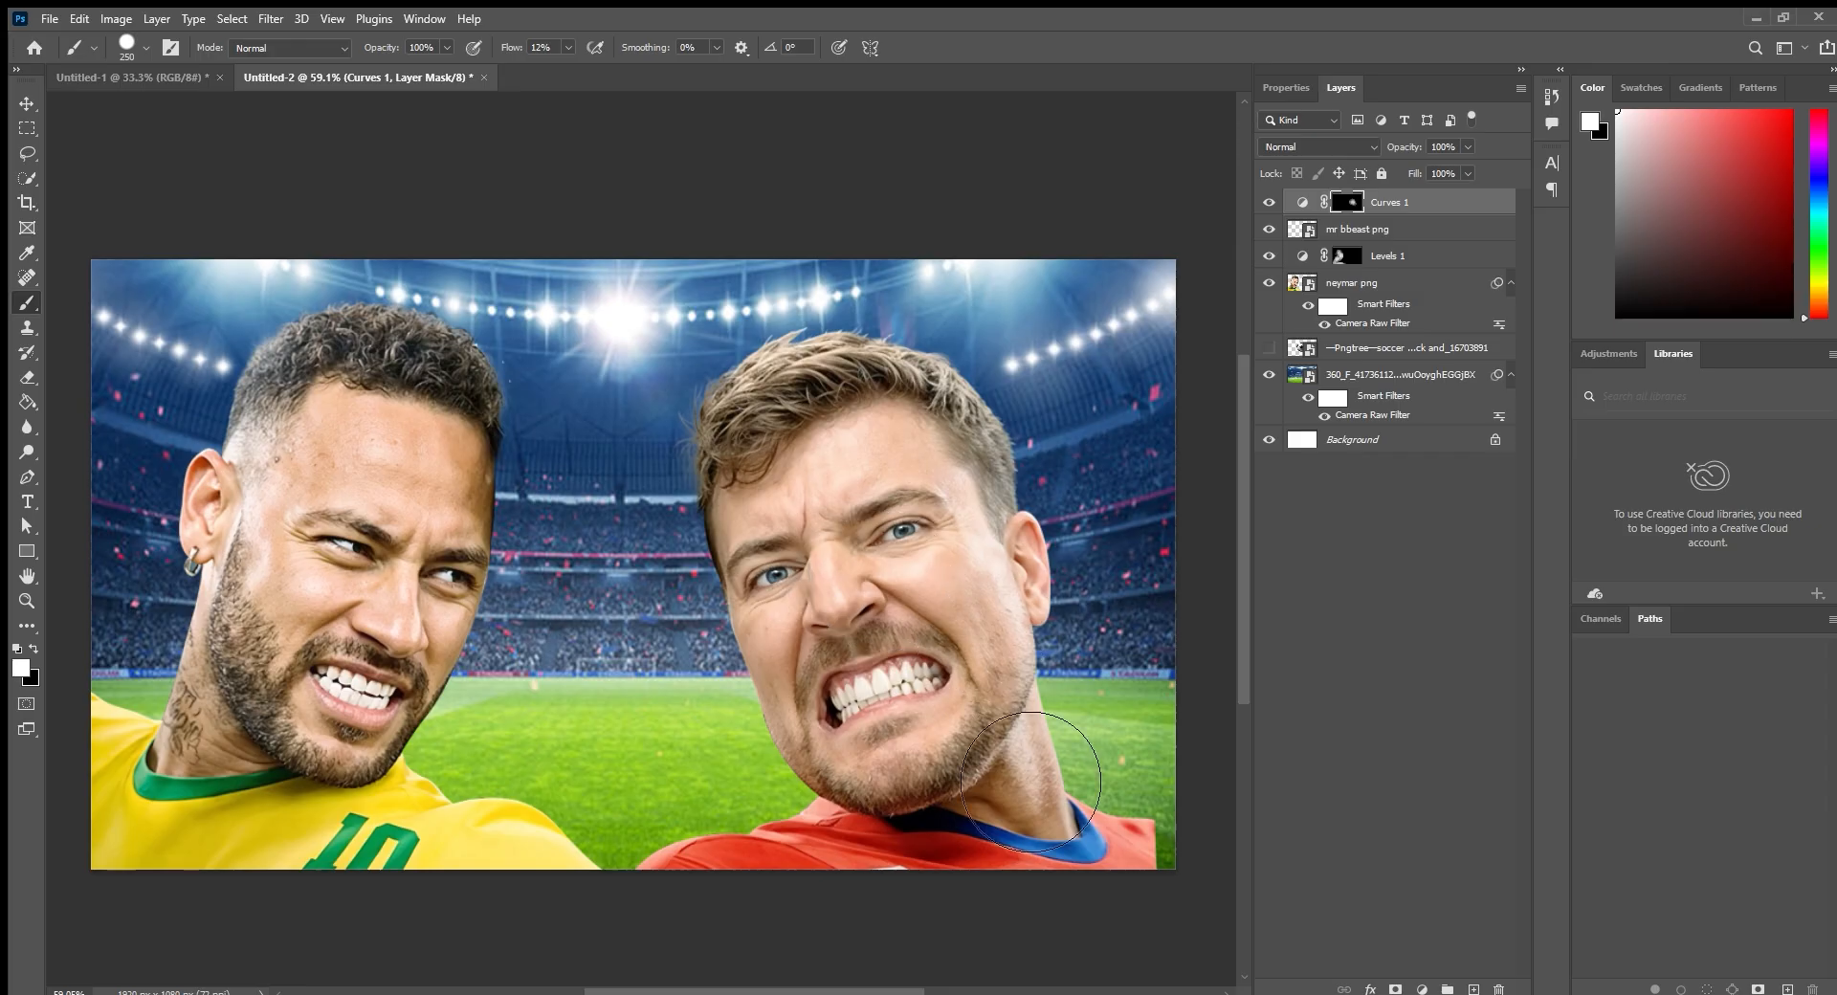
pyautogui.moveTo(1030, 782)
pyautogui.mouseDown()
pyautogui.moveTo(1000, 816)
pyautogui.moveTo(920, 779)
pyautogui.moveTo(907, 826)
pyautogui.moveTo(952, 848)
pyautogui.moveTo(1045, 783)
pyautogui.moveTo(1043, 872)
pyautogui.moveTo(1075, 850)
pyautogui.mouseUp()
# Move the mr bbeast png cutout right and slightly up so its shirt reaches the canvas's right edge.
pyautogui.click(10, 102)
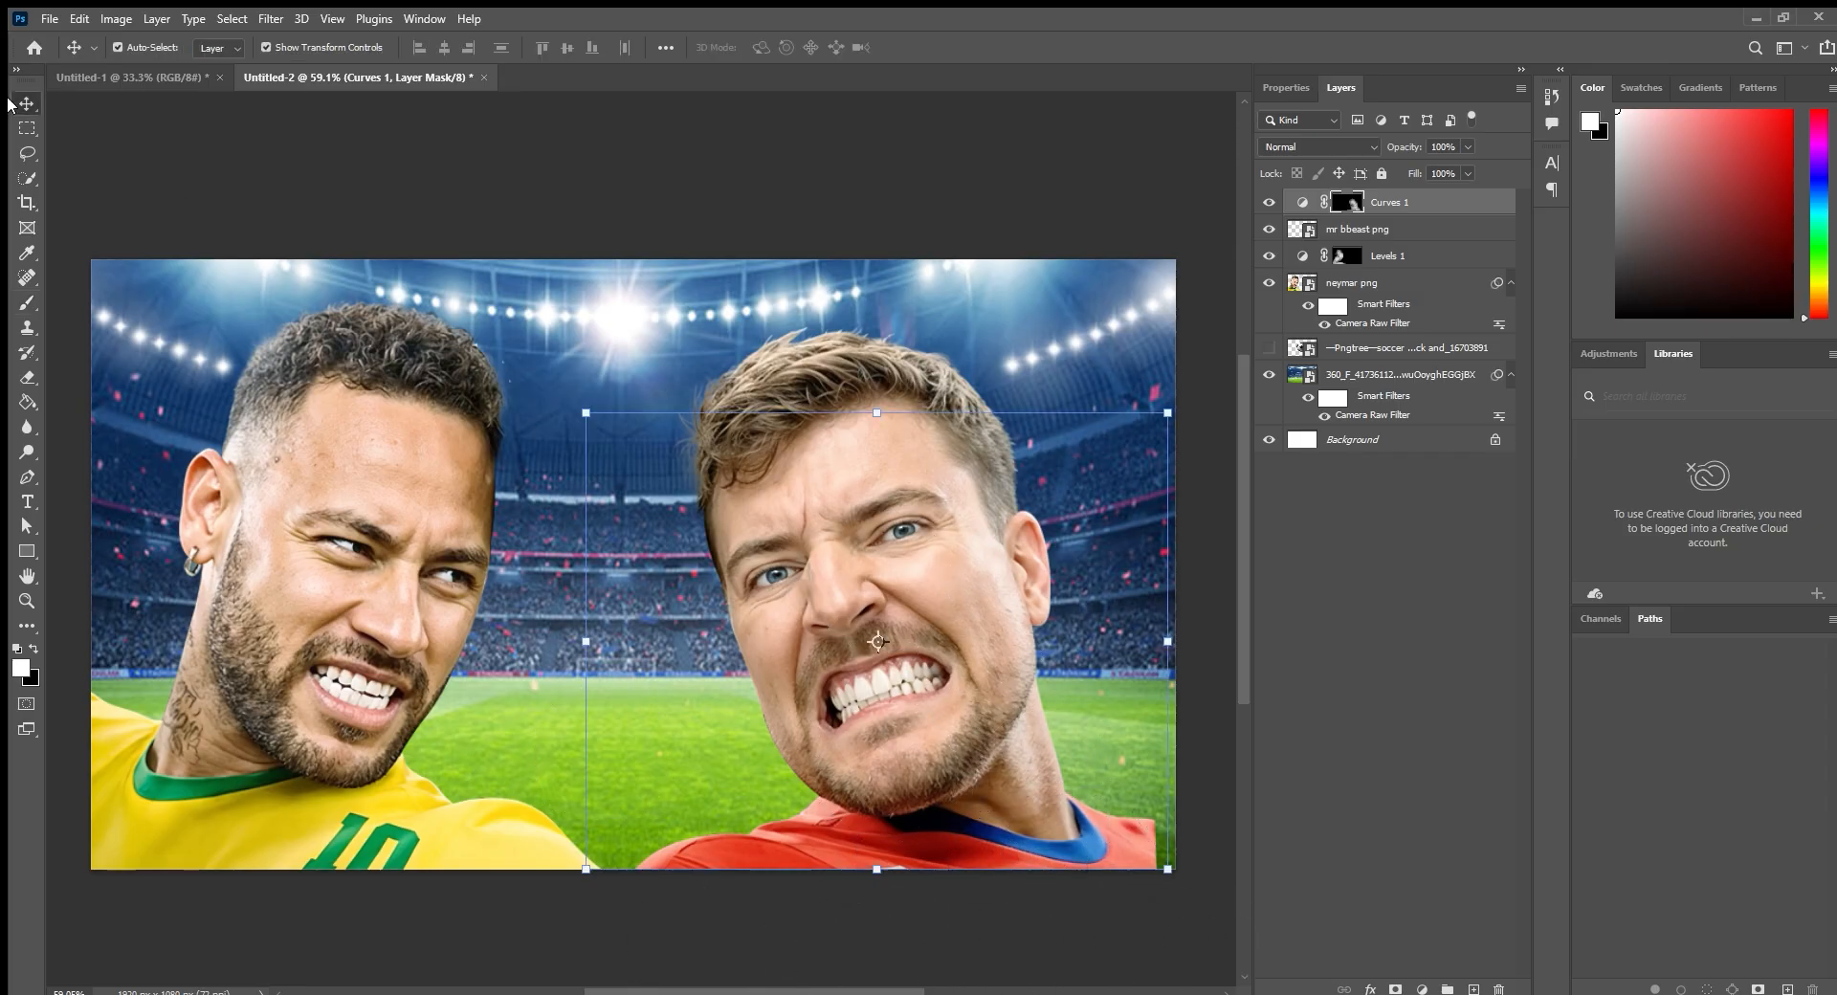
pyautogui.moveTo(896, 577); pyautogui.dragTo(940, 577)
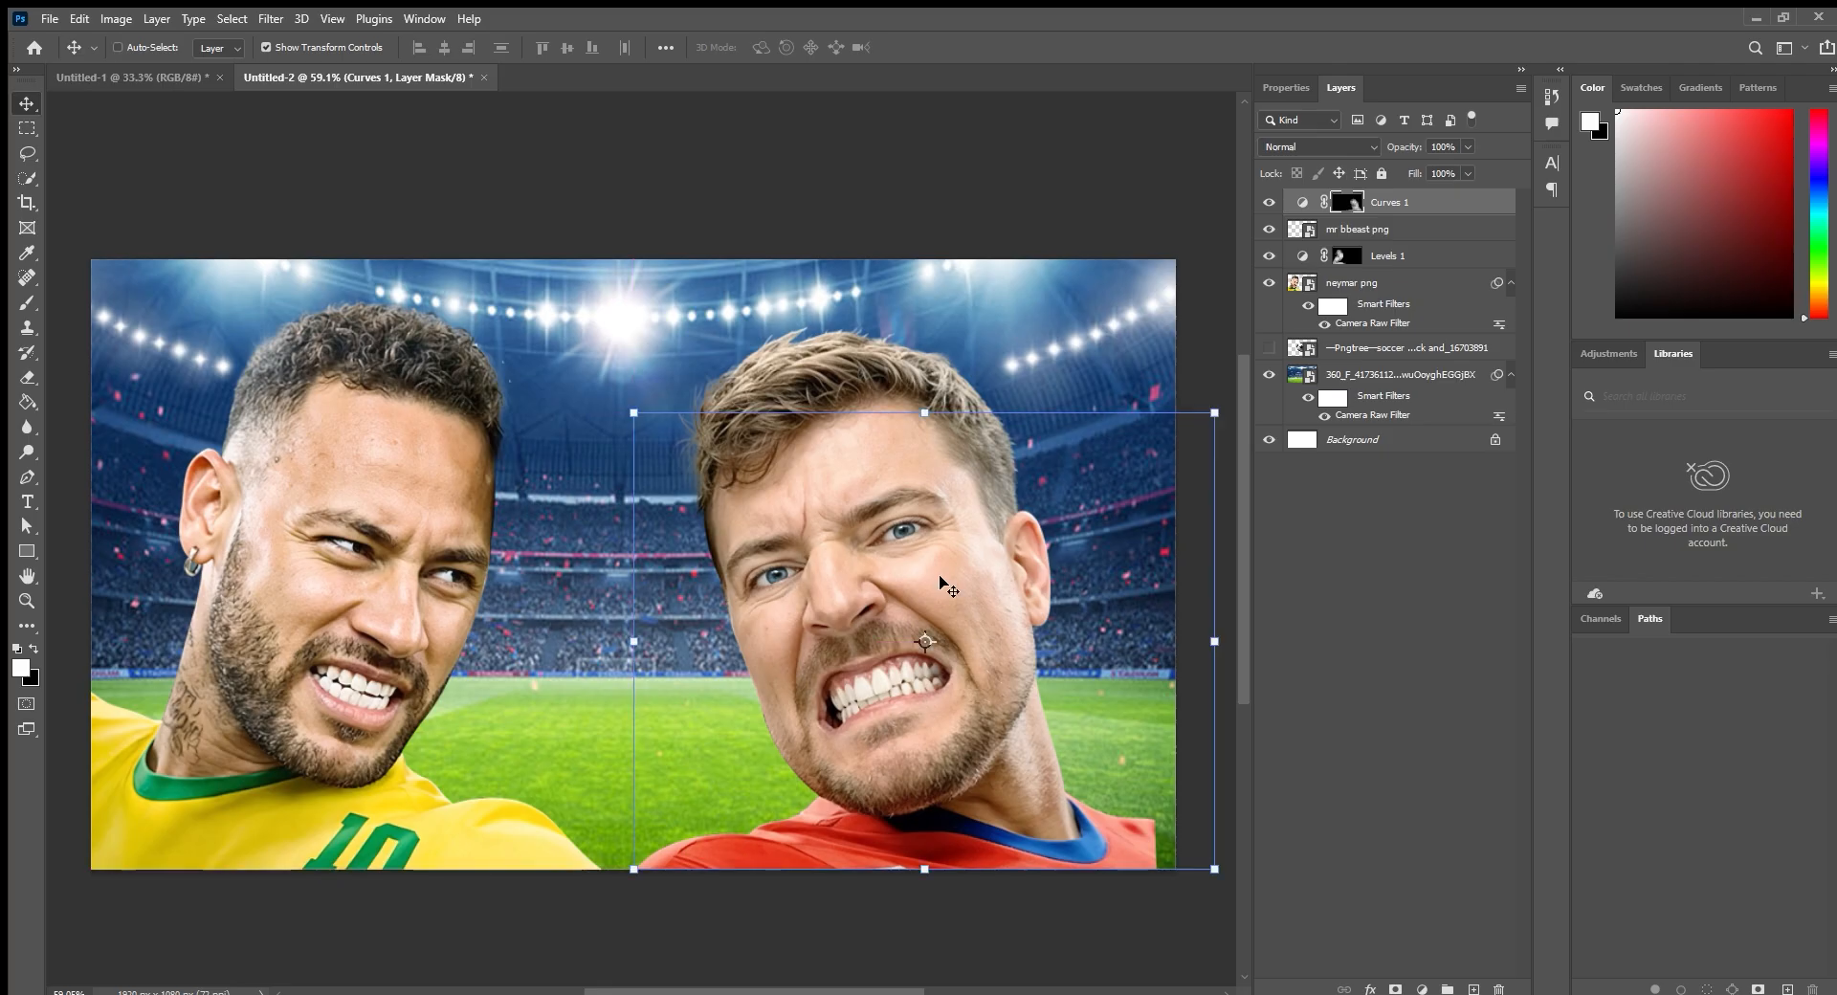
pyautogui.hotkey('ctrl', 'z')
pyautogui.moveTo(838, 392); pyautogui.dragTo(876, 375)
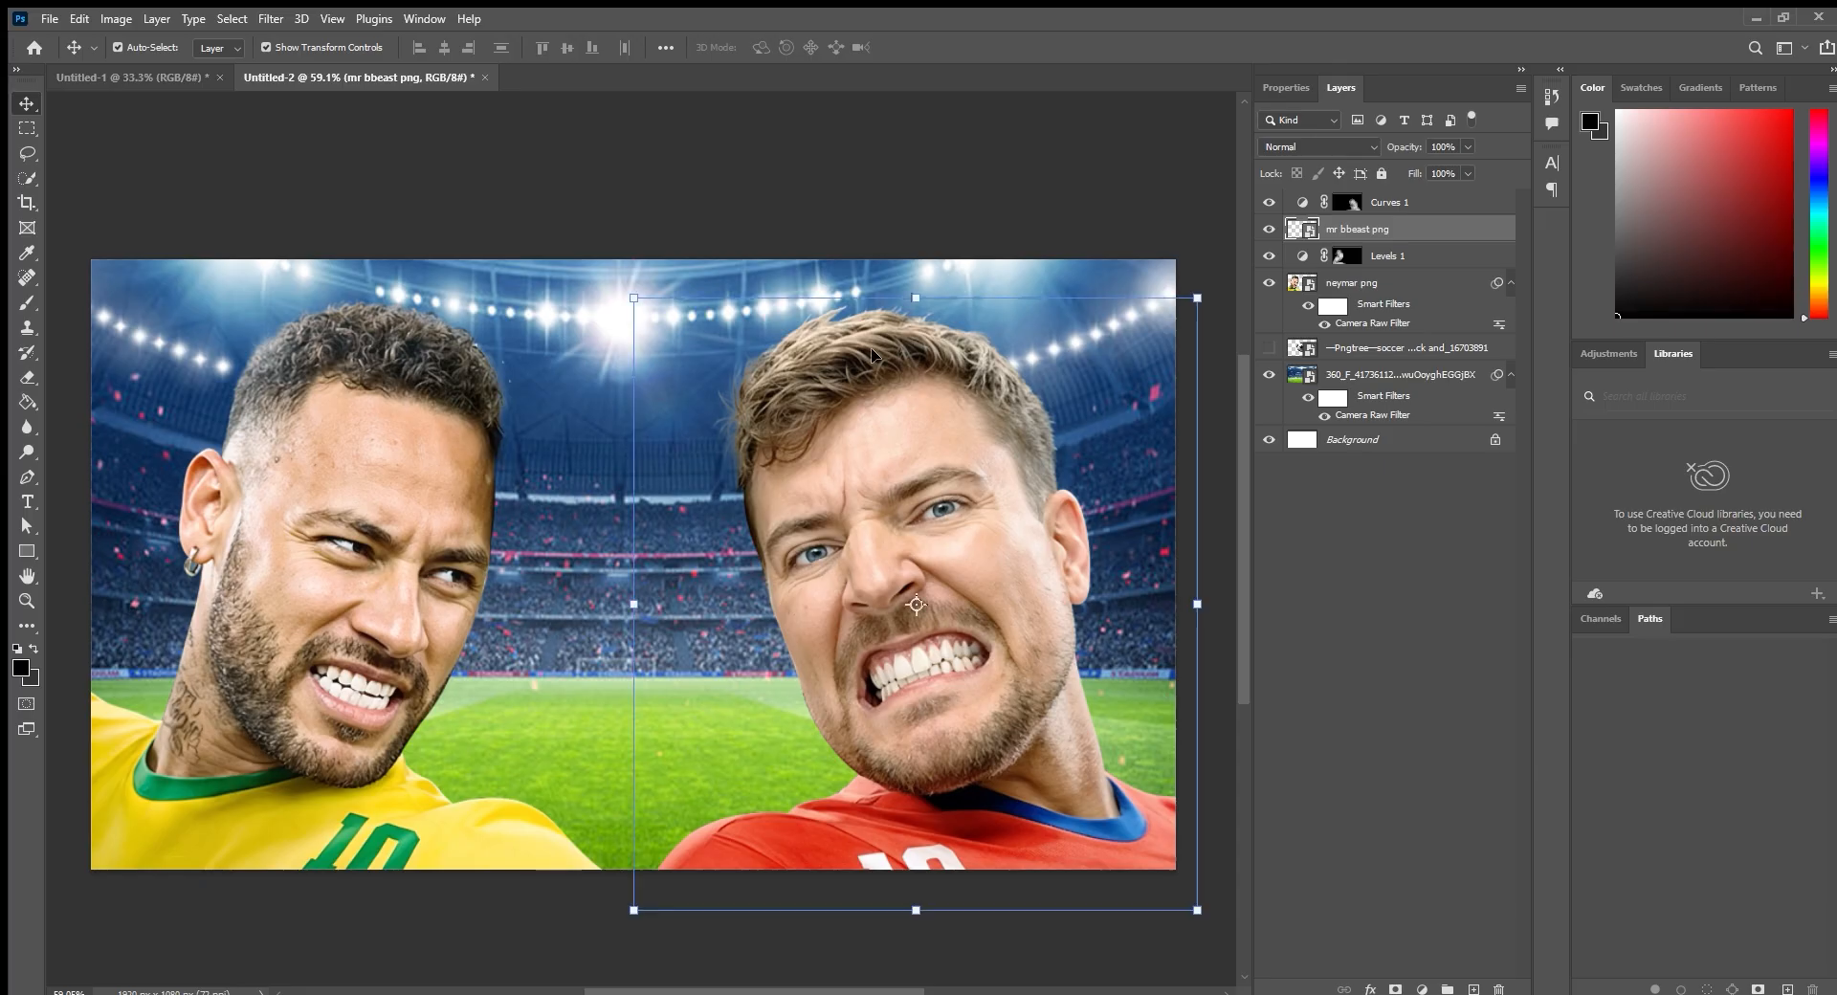
pyautogui.click(830, 177)
# Add a Brightness/Contrast adjustment layer at the top of the stack with brightness -8 and contrast -12.
pyautogui.scroll(-3, 844, 643)
pyautogui.scroll(-1, 844, 646)
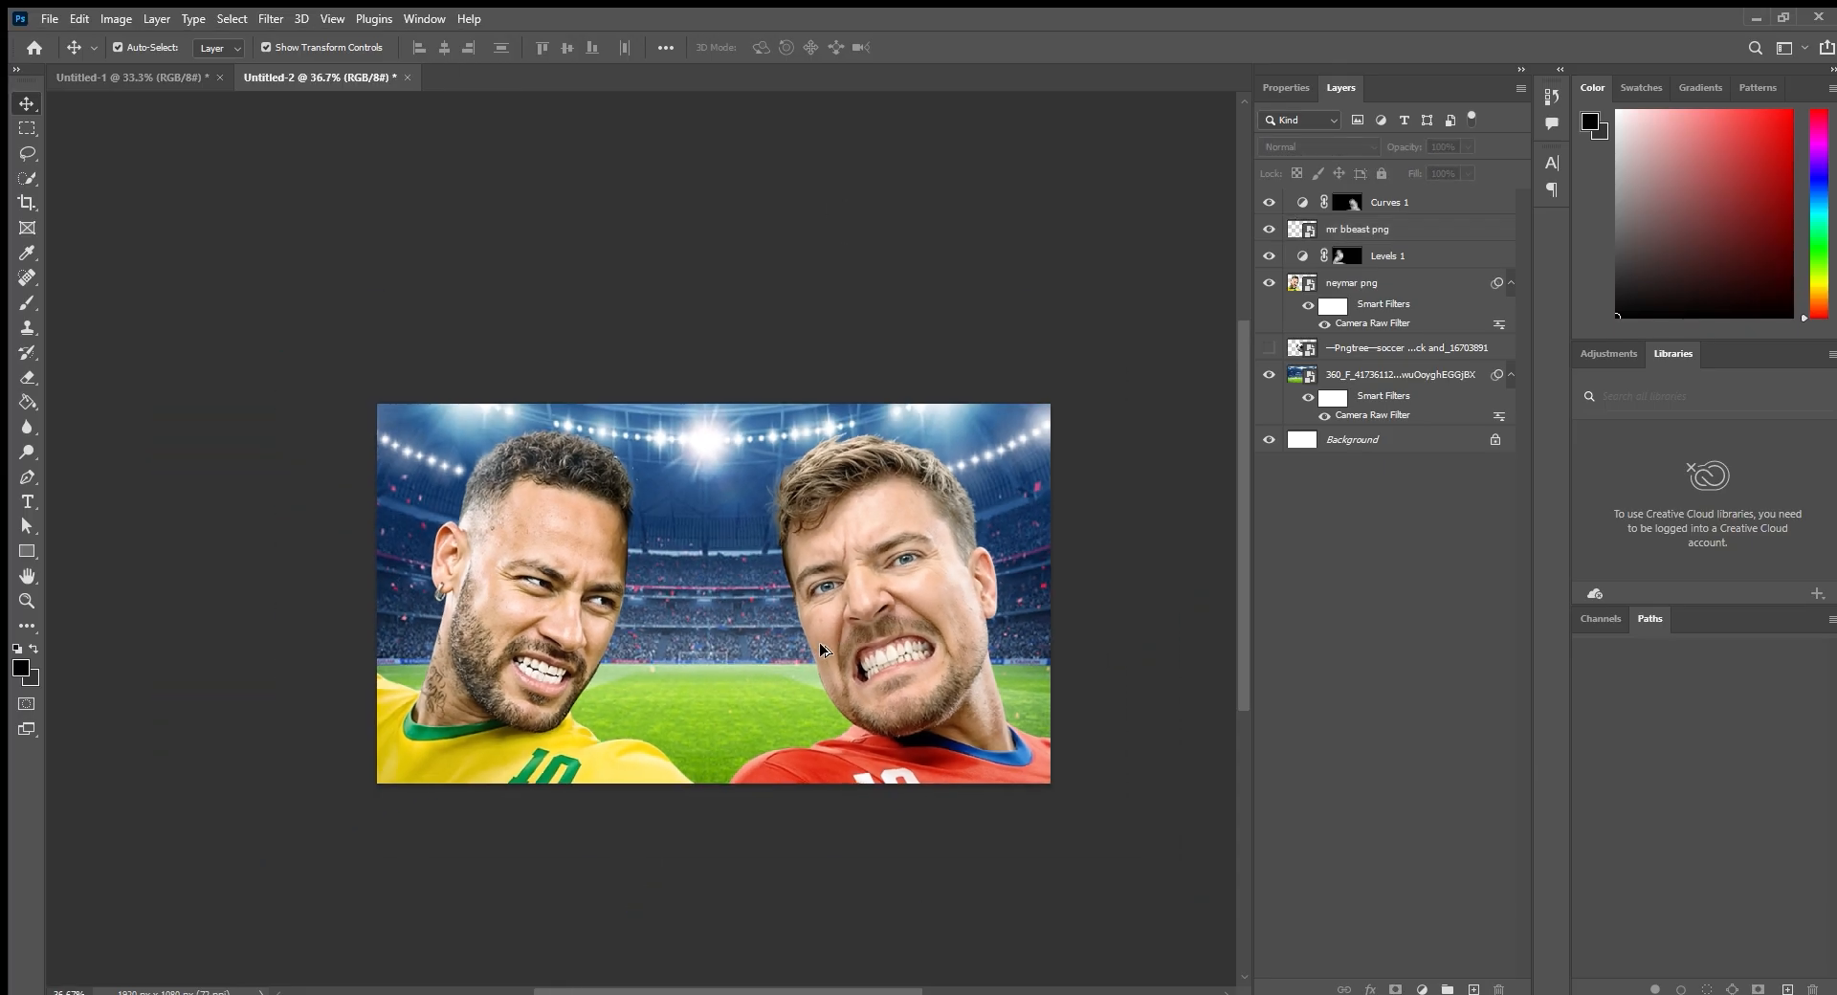
pyautogui.scroll(4, 869, 629)
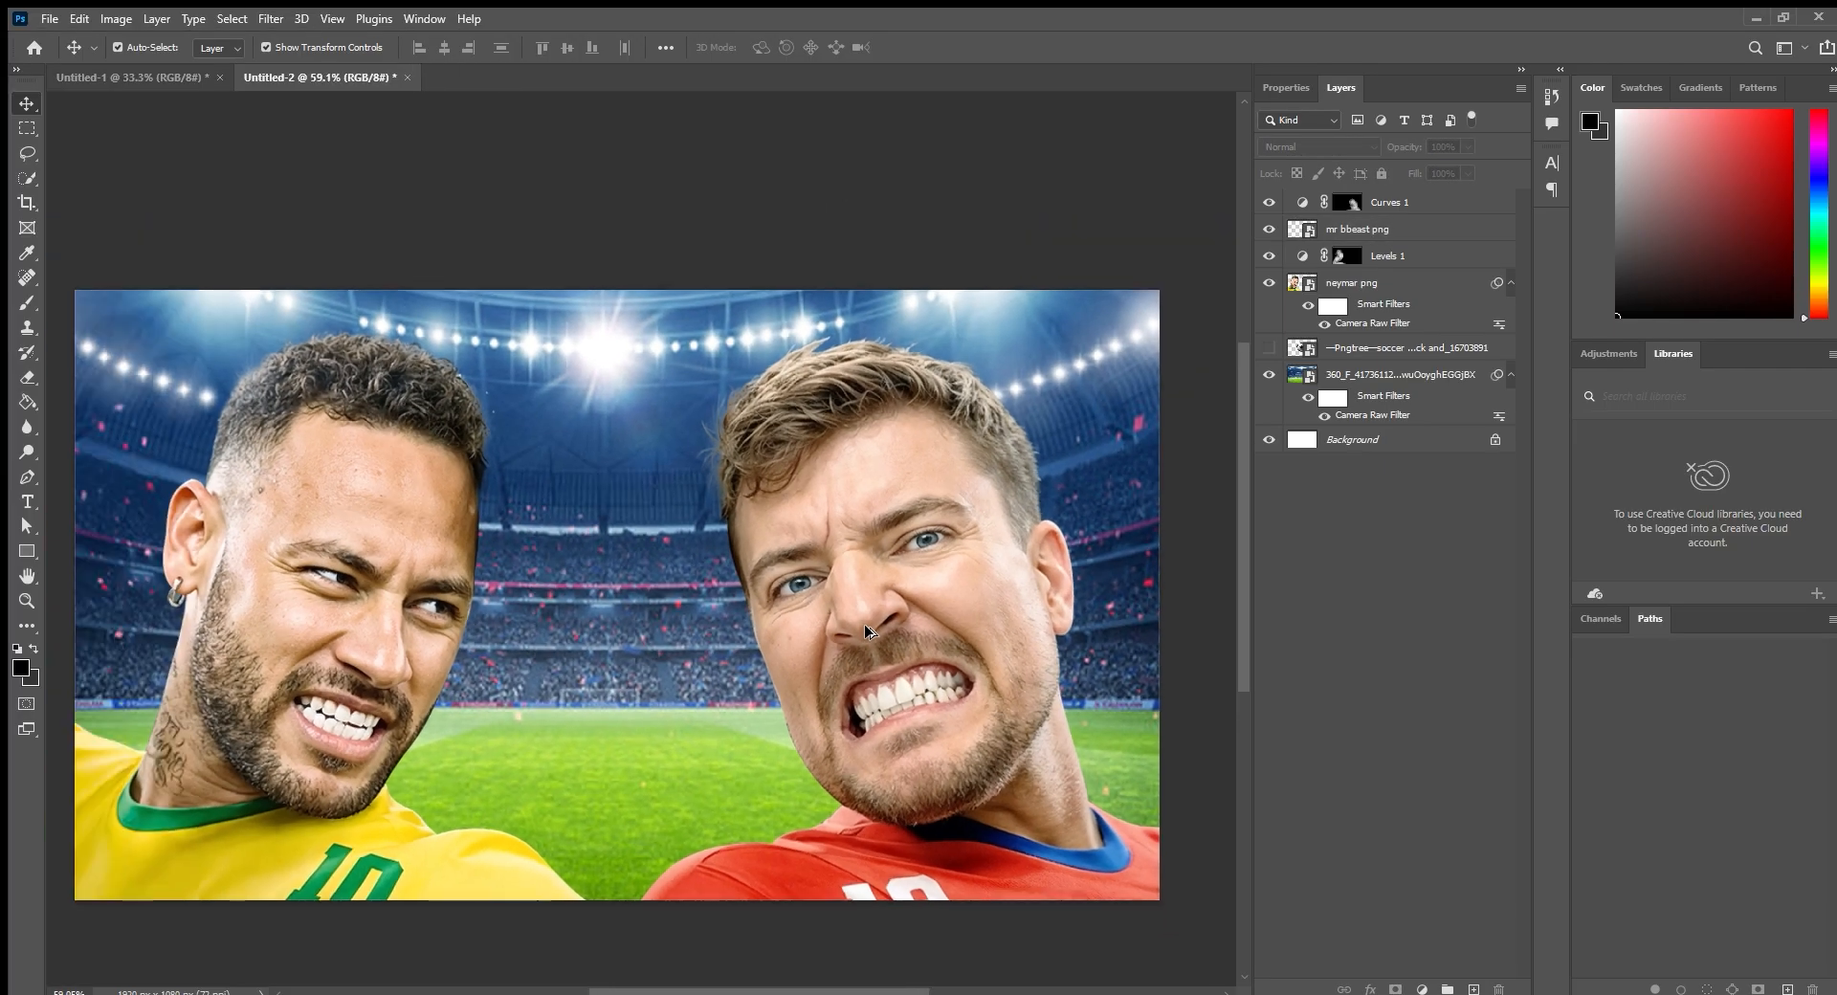
pyautogui.moveTo(863, 626); pyautogui.dragTo(879, 624)
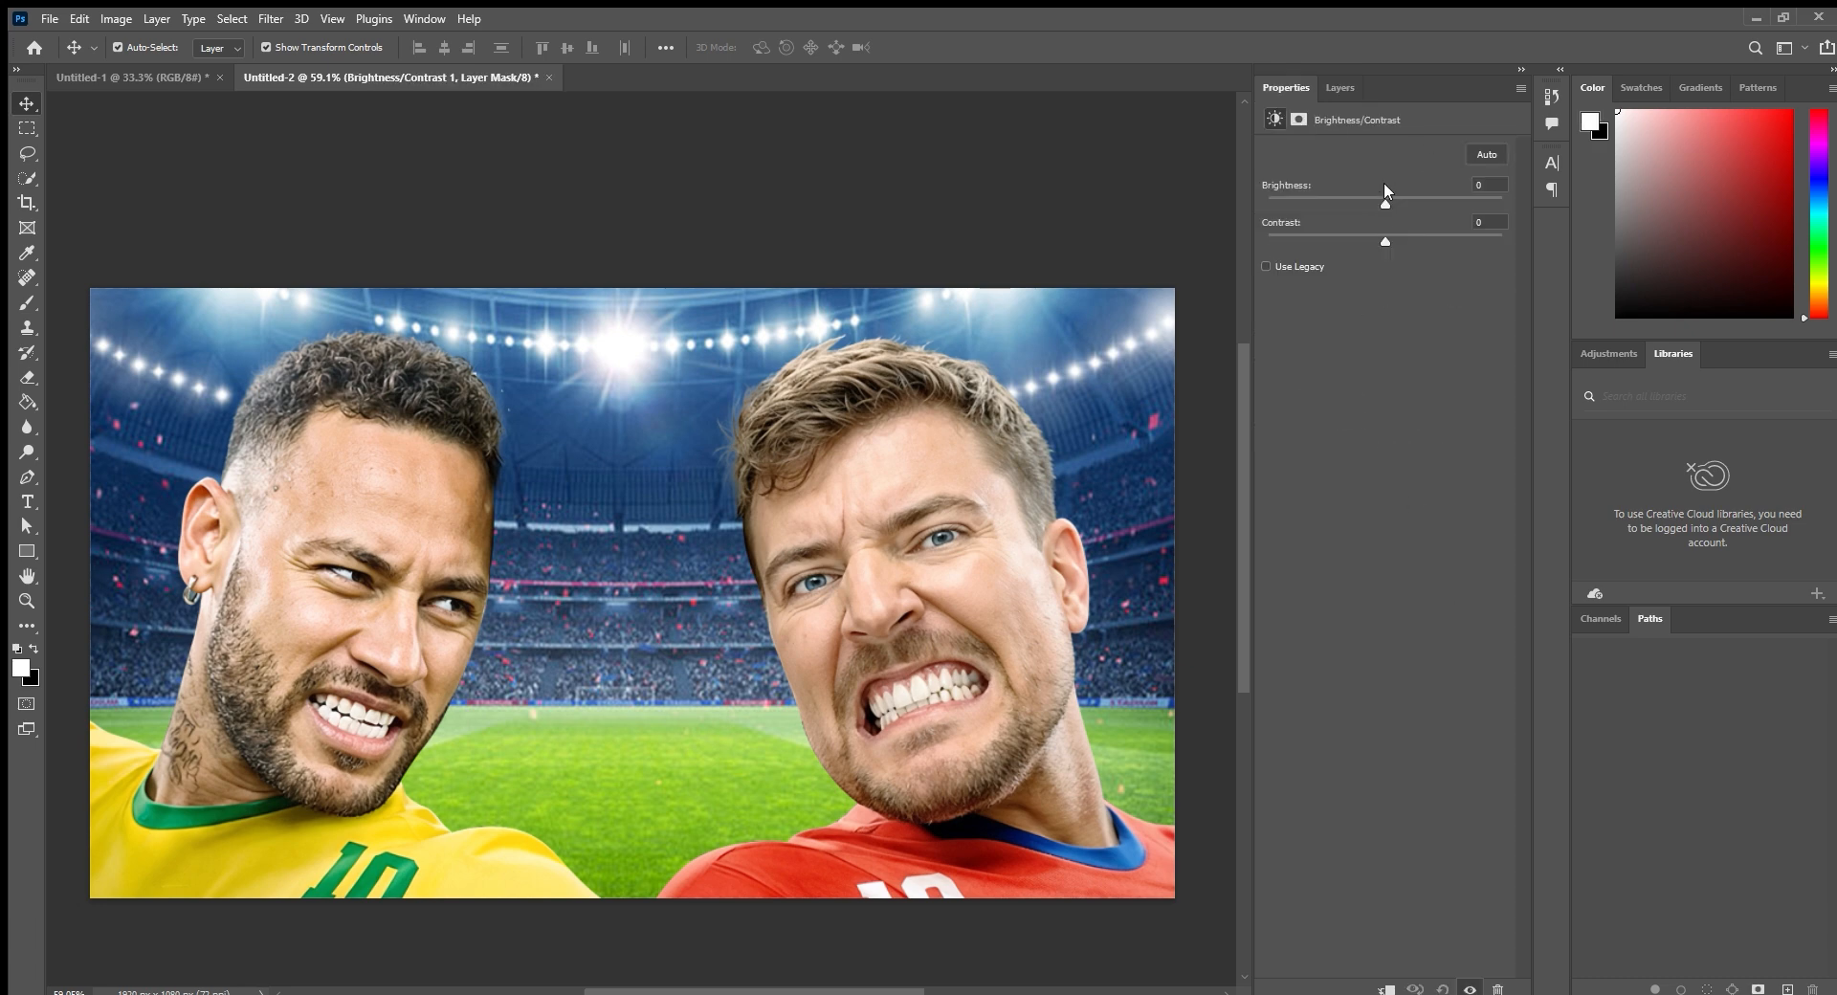
pyautogui.moveTo(1384, 201)
pyautogui.mouseDown()
pyautogui.moveTo(1367, 197)
pyautogui.moveTo(1349, 243)
pyautogui.moveTo(1375, 200)
pyautogui.mouseUp()
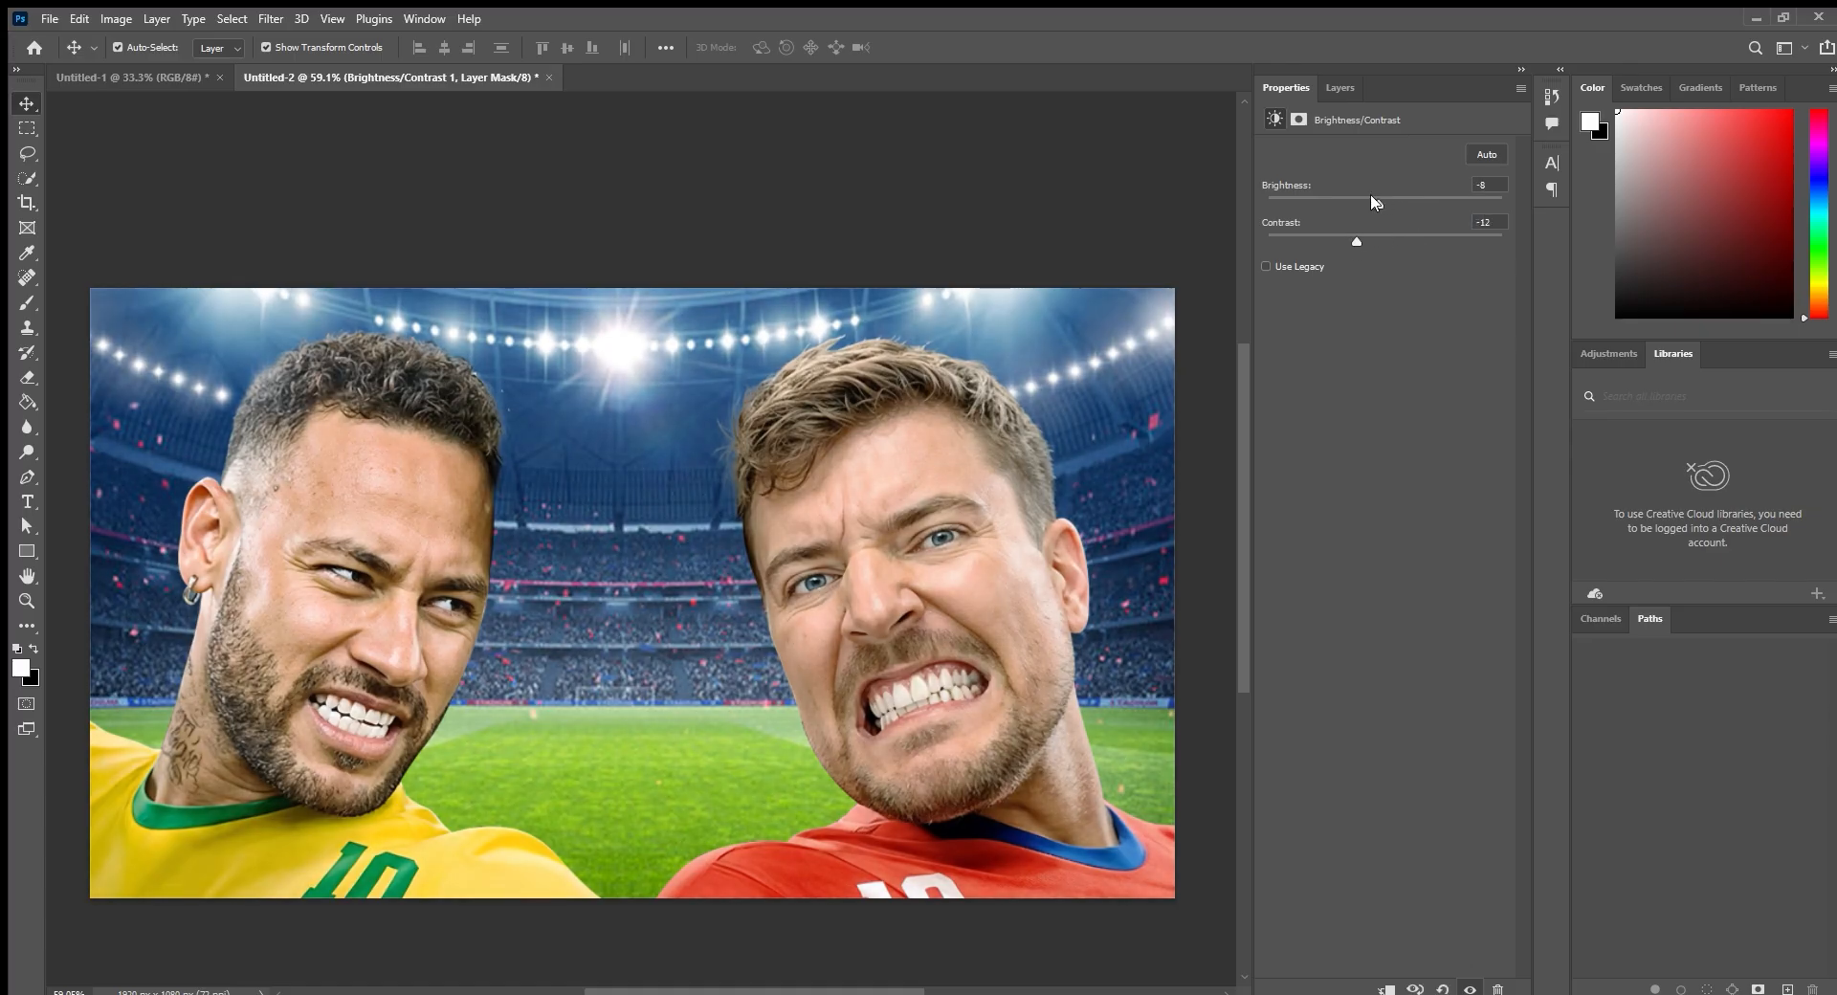
pyautogui.click(1340, 87)
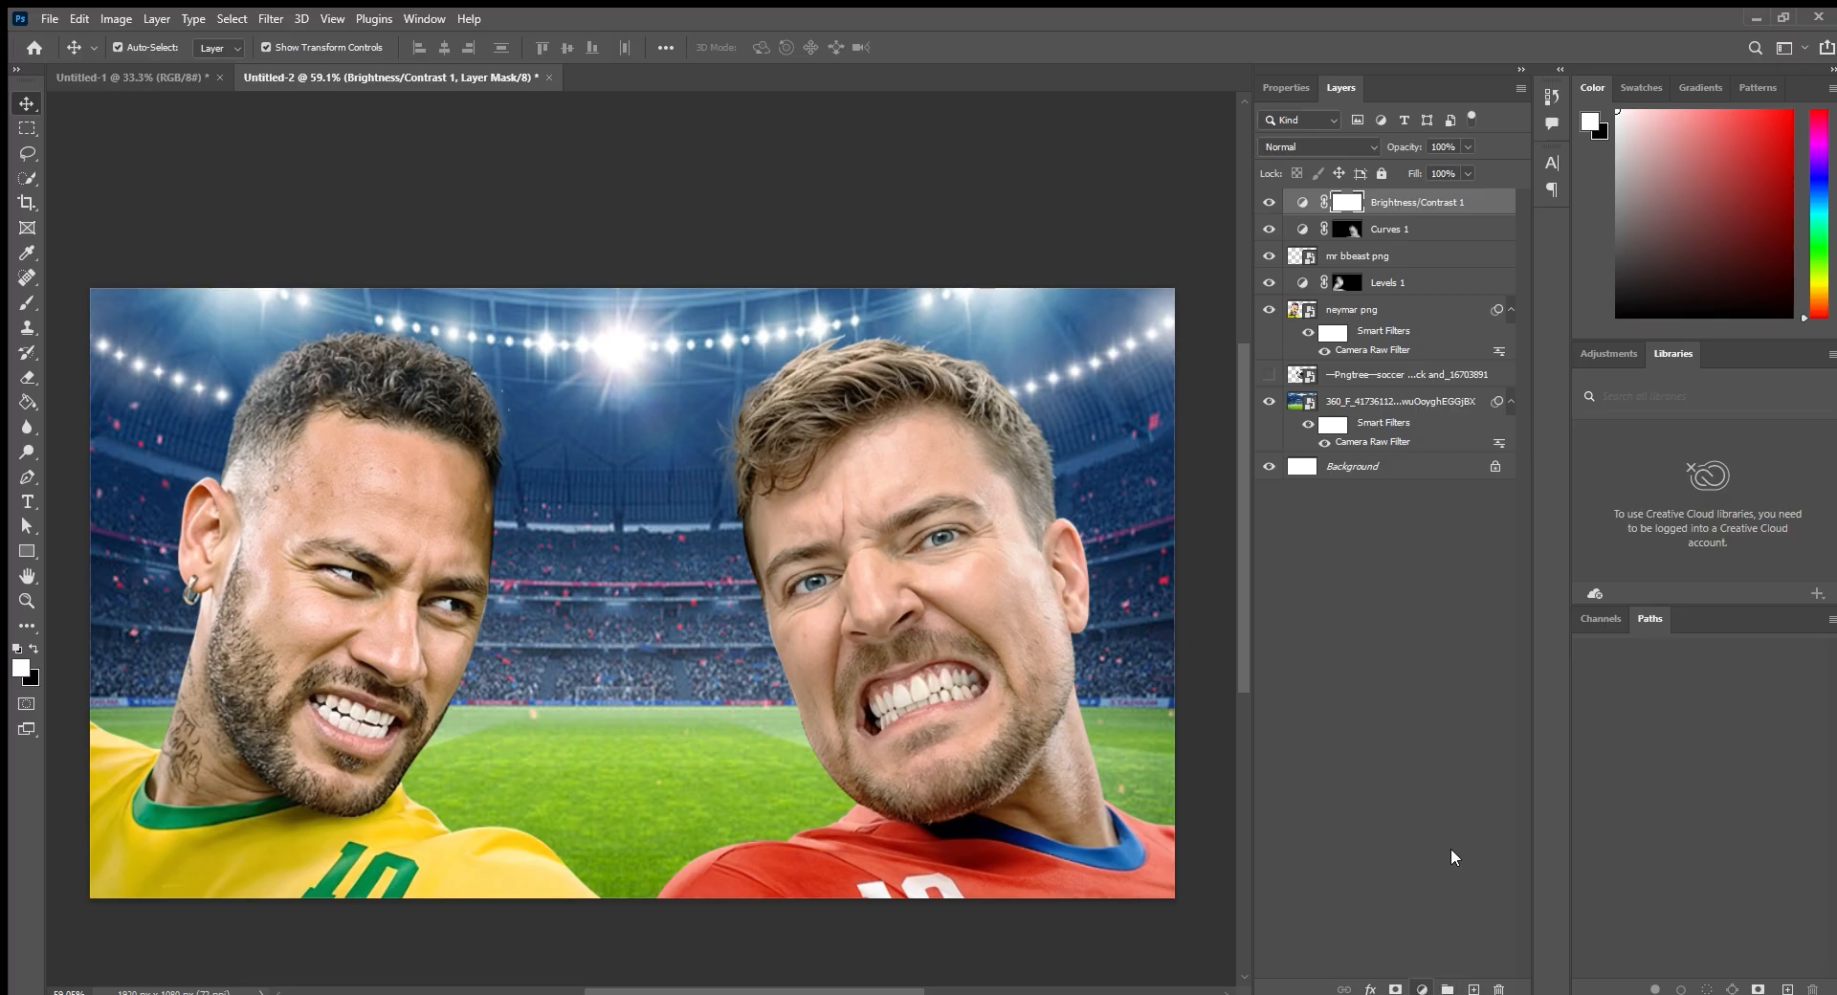
# Add a Hue/Saturation adjustment layer on top, raising the saturation to slightly above +16 and the lightness to +5.
pyautogui.click(1451, 804)
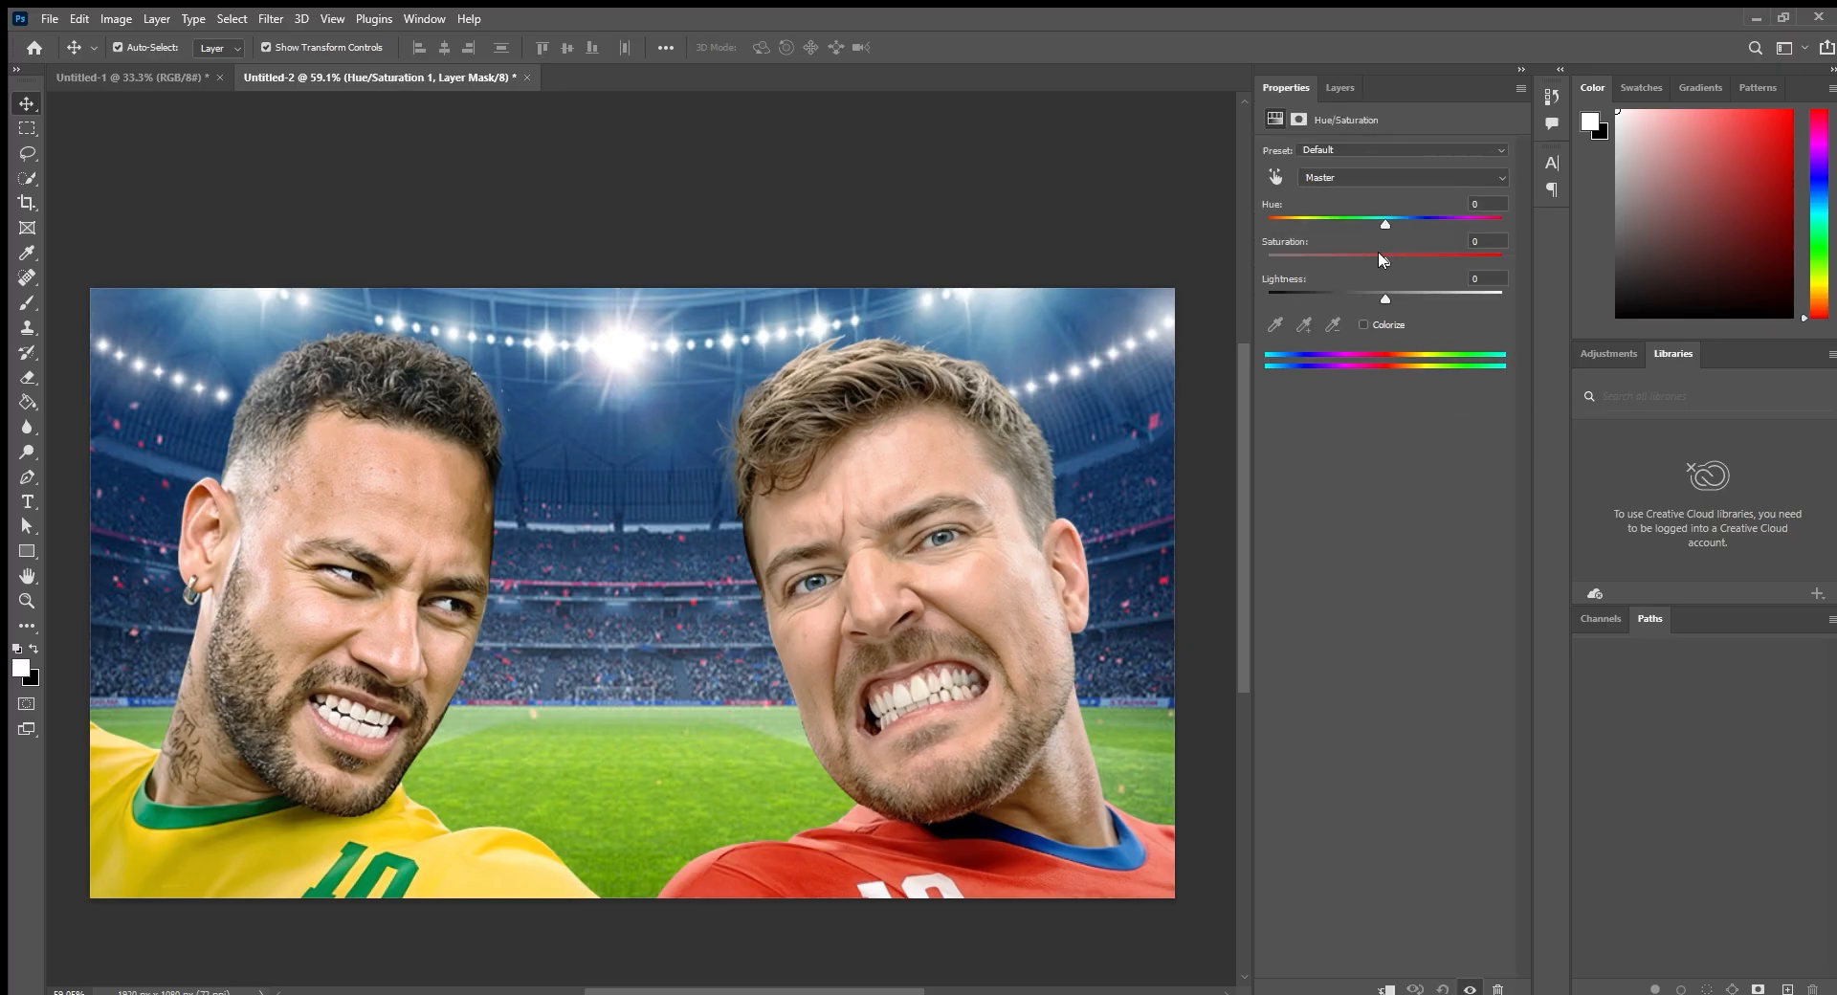
pyautogui.moveTo(1379, 253); pyautogui.dragTo(1391, 293)
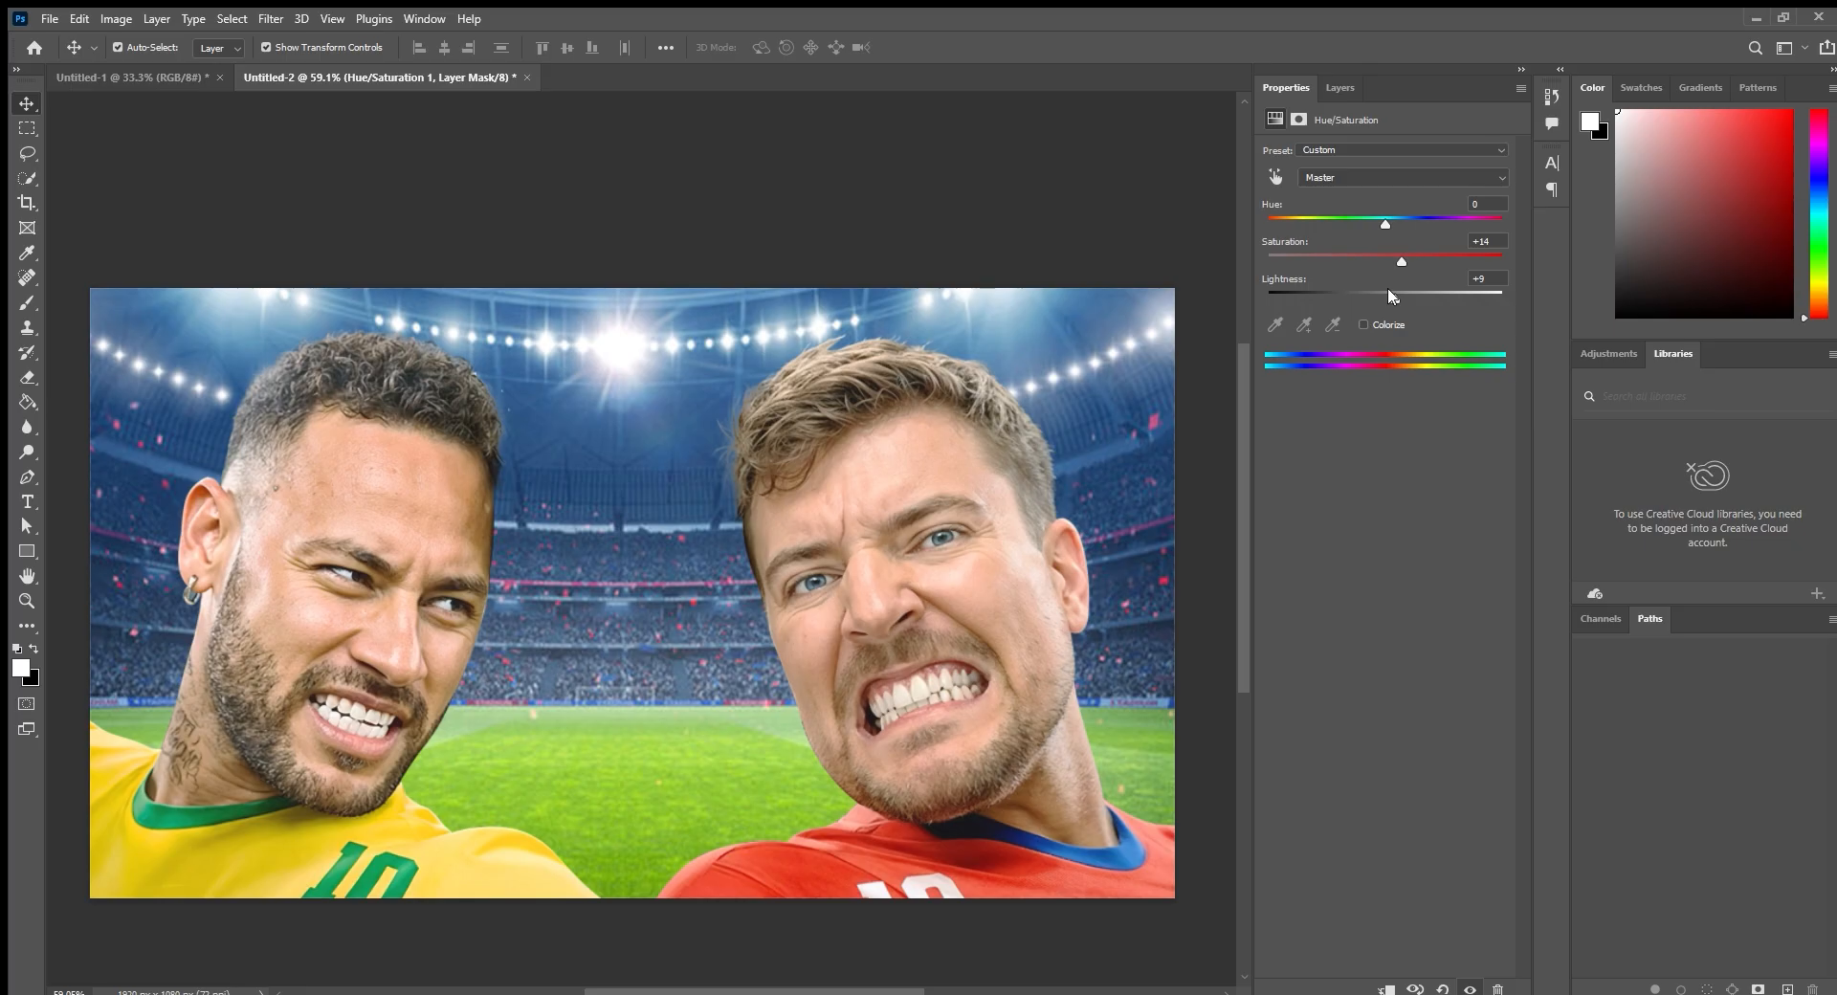
pyautogui.moveTo(1396, 258); pyautogui.dragTo(1383, 299)
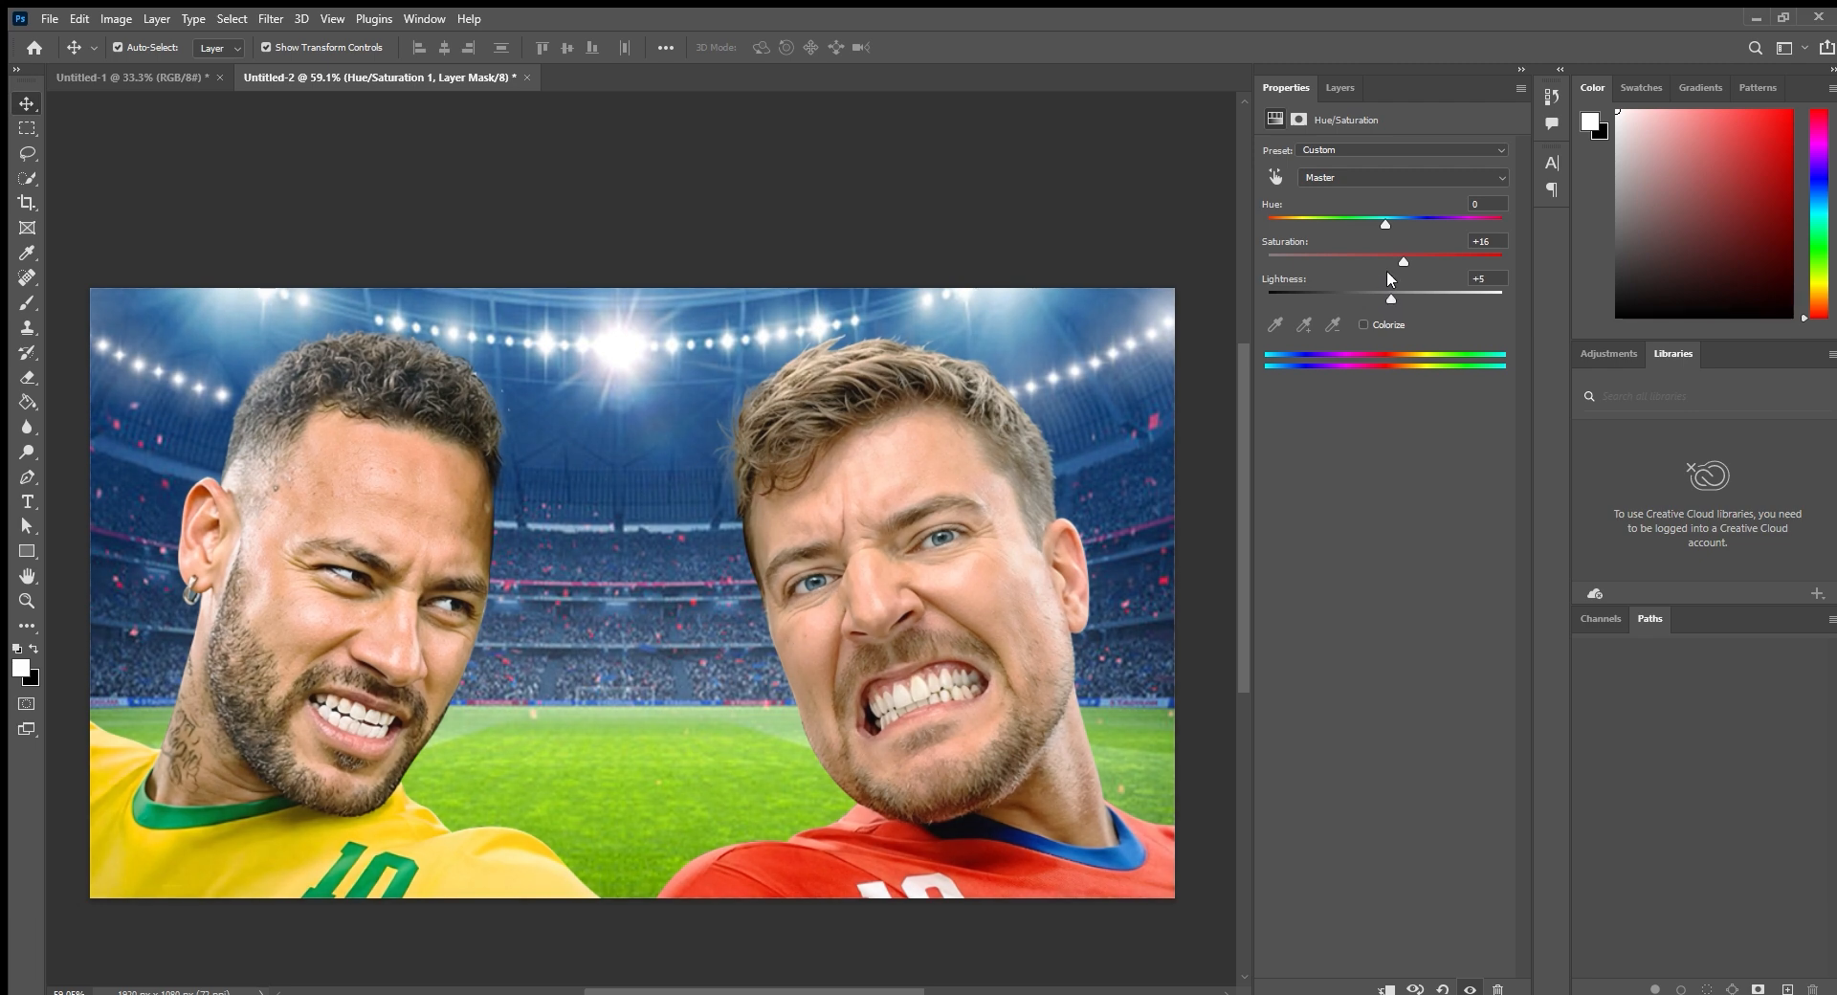
pyautogui.moveTo(1402, 261); pyautogui.dragTo(1406, 260)
pyautogui.click(1339, 87)
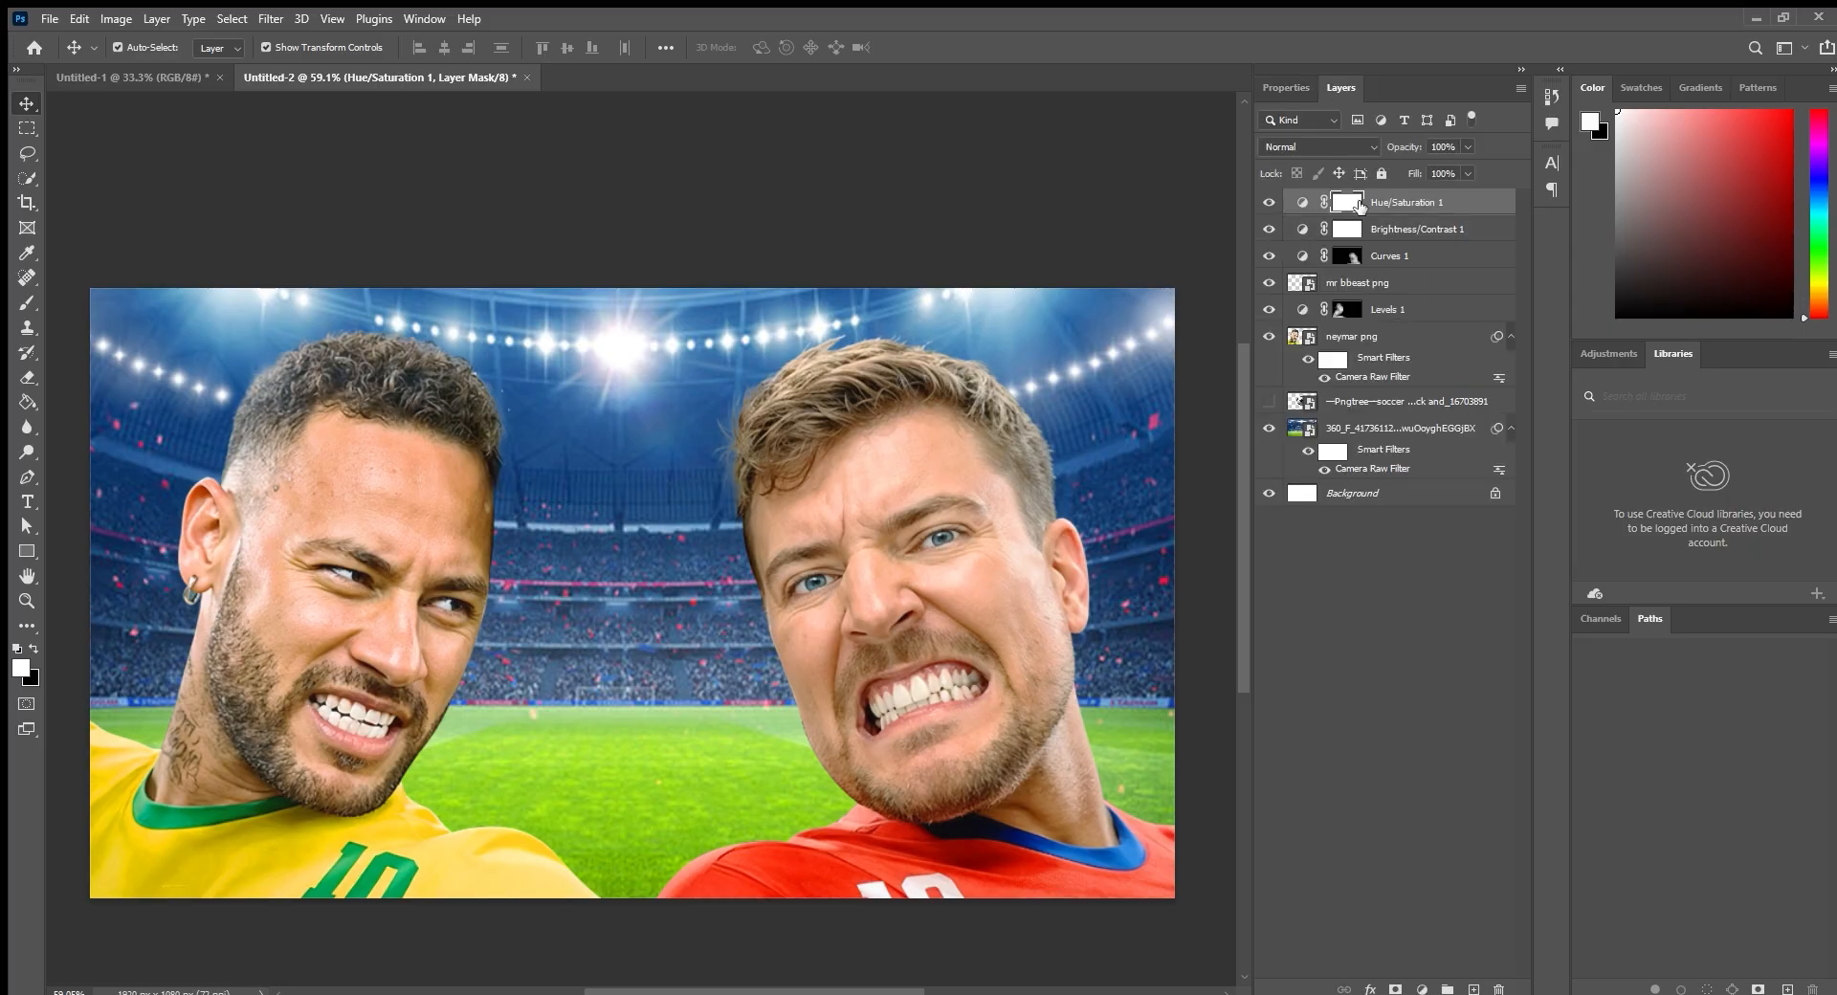
# Invert the Hue/Saturation 1 and Brightness/Contrast 1 masks to black.
pyautogui.hotkey('ctrl', 'i')
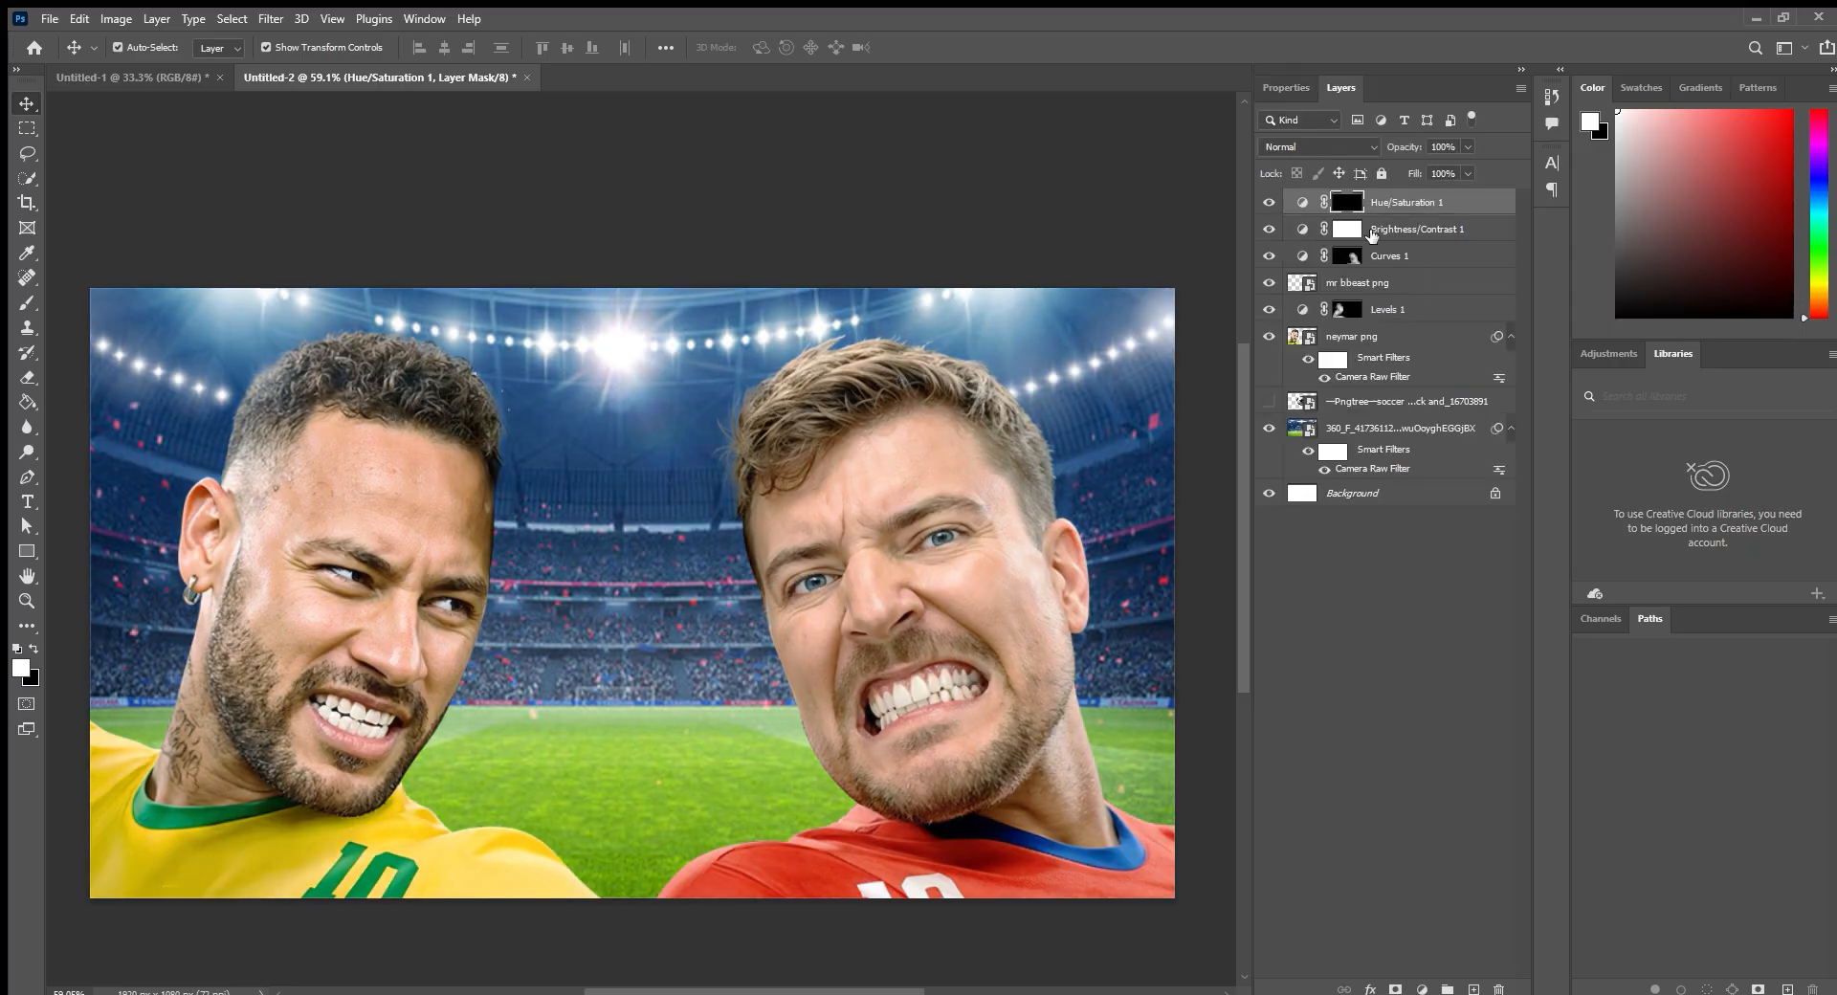
pyautogui.click(1387, 230)
pyautogui.hotkey('ctrl', 'i')
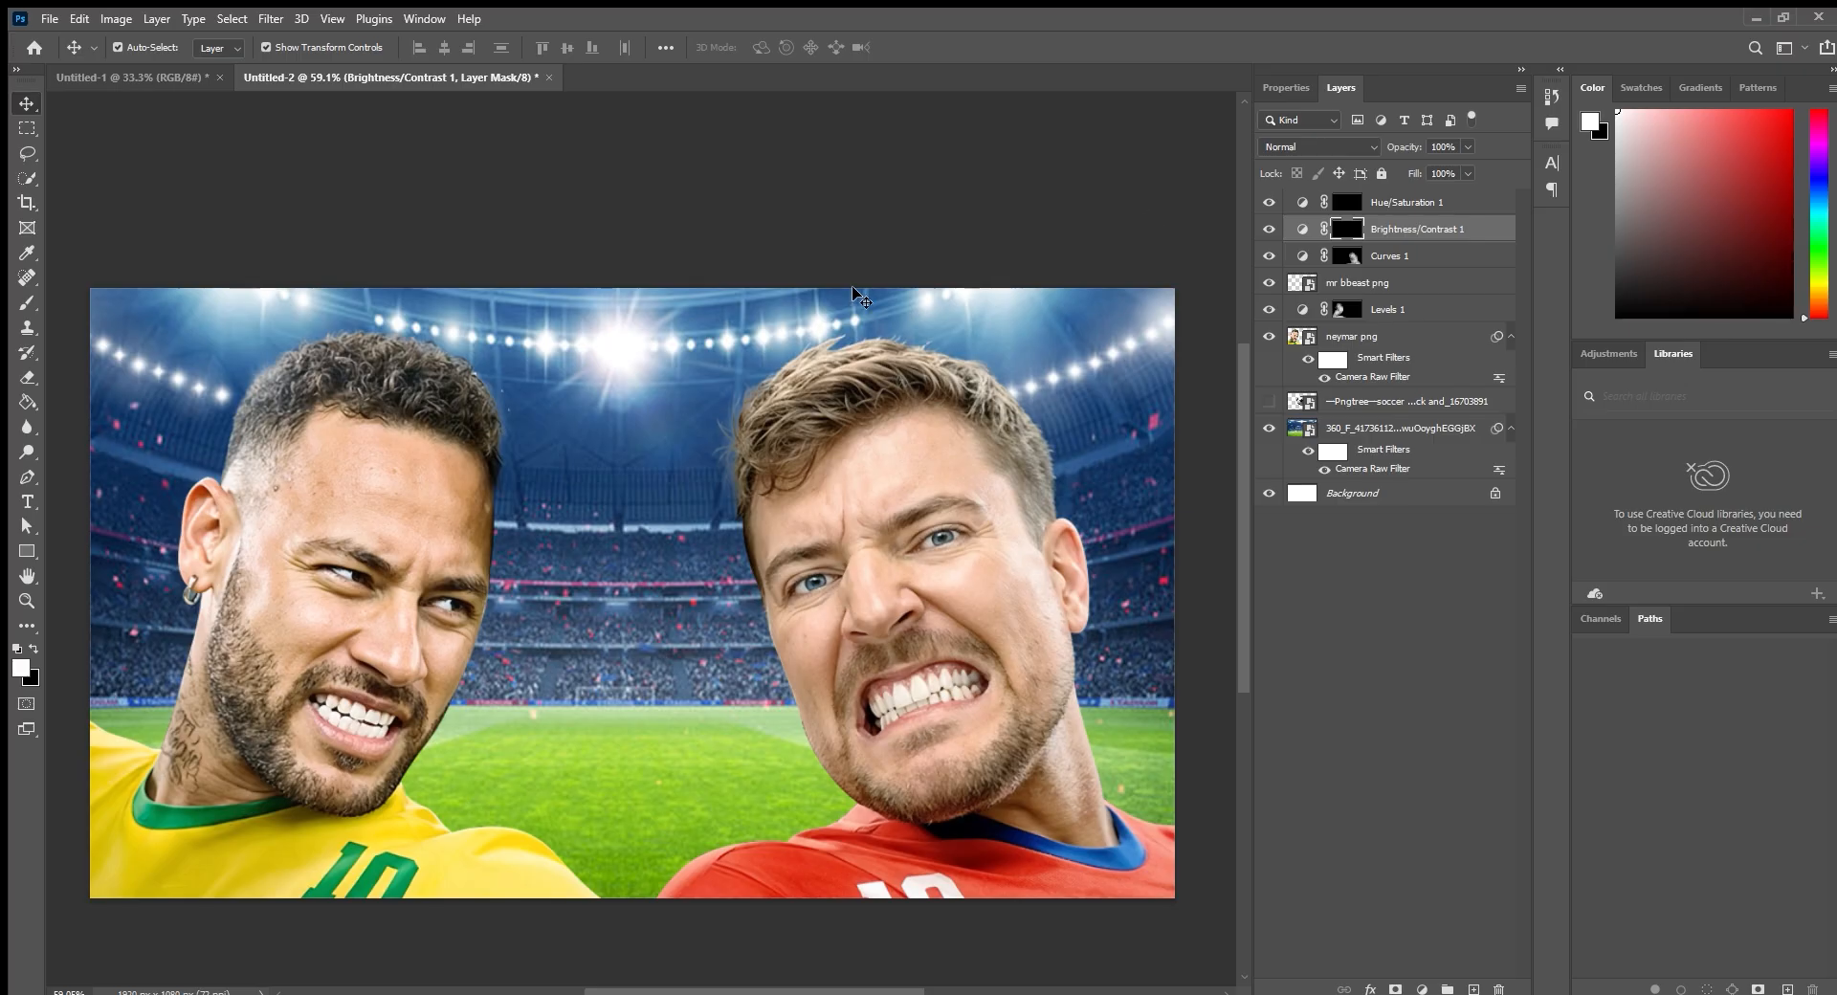
# Paint white on the Brightness/Contrast 1 mask over the faces and shirts of both cutouts.
pyautogui.click(26, 300)
pyautogui.moveTo(878, 519)
pyautogui.mouseDown()
pyautogui.moveTo(1034, 536)
pyautogui.moveTo(1052, 690)
pyautogui.moveTo(1055, 669)
pyautogui.moveTo(965, 788)
pyautogui.moveTo(929, 741)
pyautogui.moveTo(1000, 844)
pyautogui.moveTo(1110, 783)
pyautogui.mouseUp()
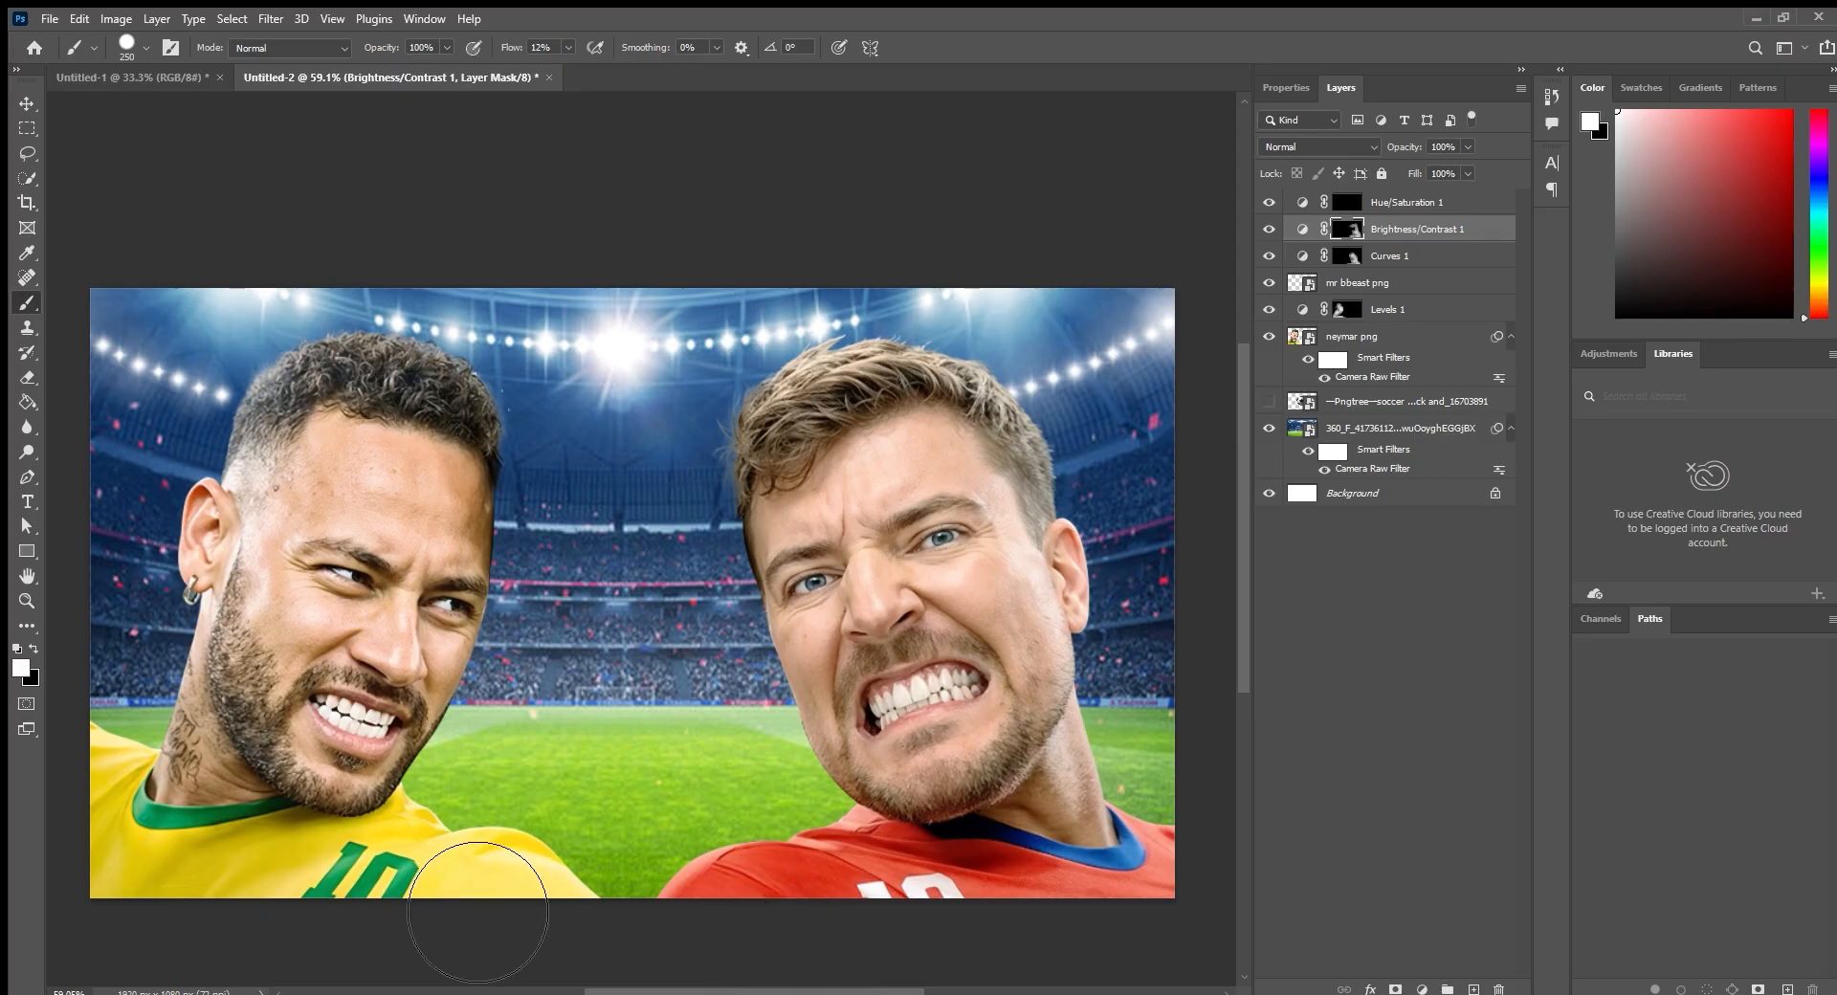
pyautogui.moveTo(392, 478)
pyautogui.mouseDown()
pyautogui.moveTo(460, 550)
pyautogui.moveTo(399, 756)
pyautogui.moveTo(323, 681)
pyautogui.mouseUp()
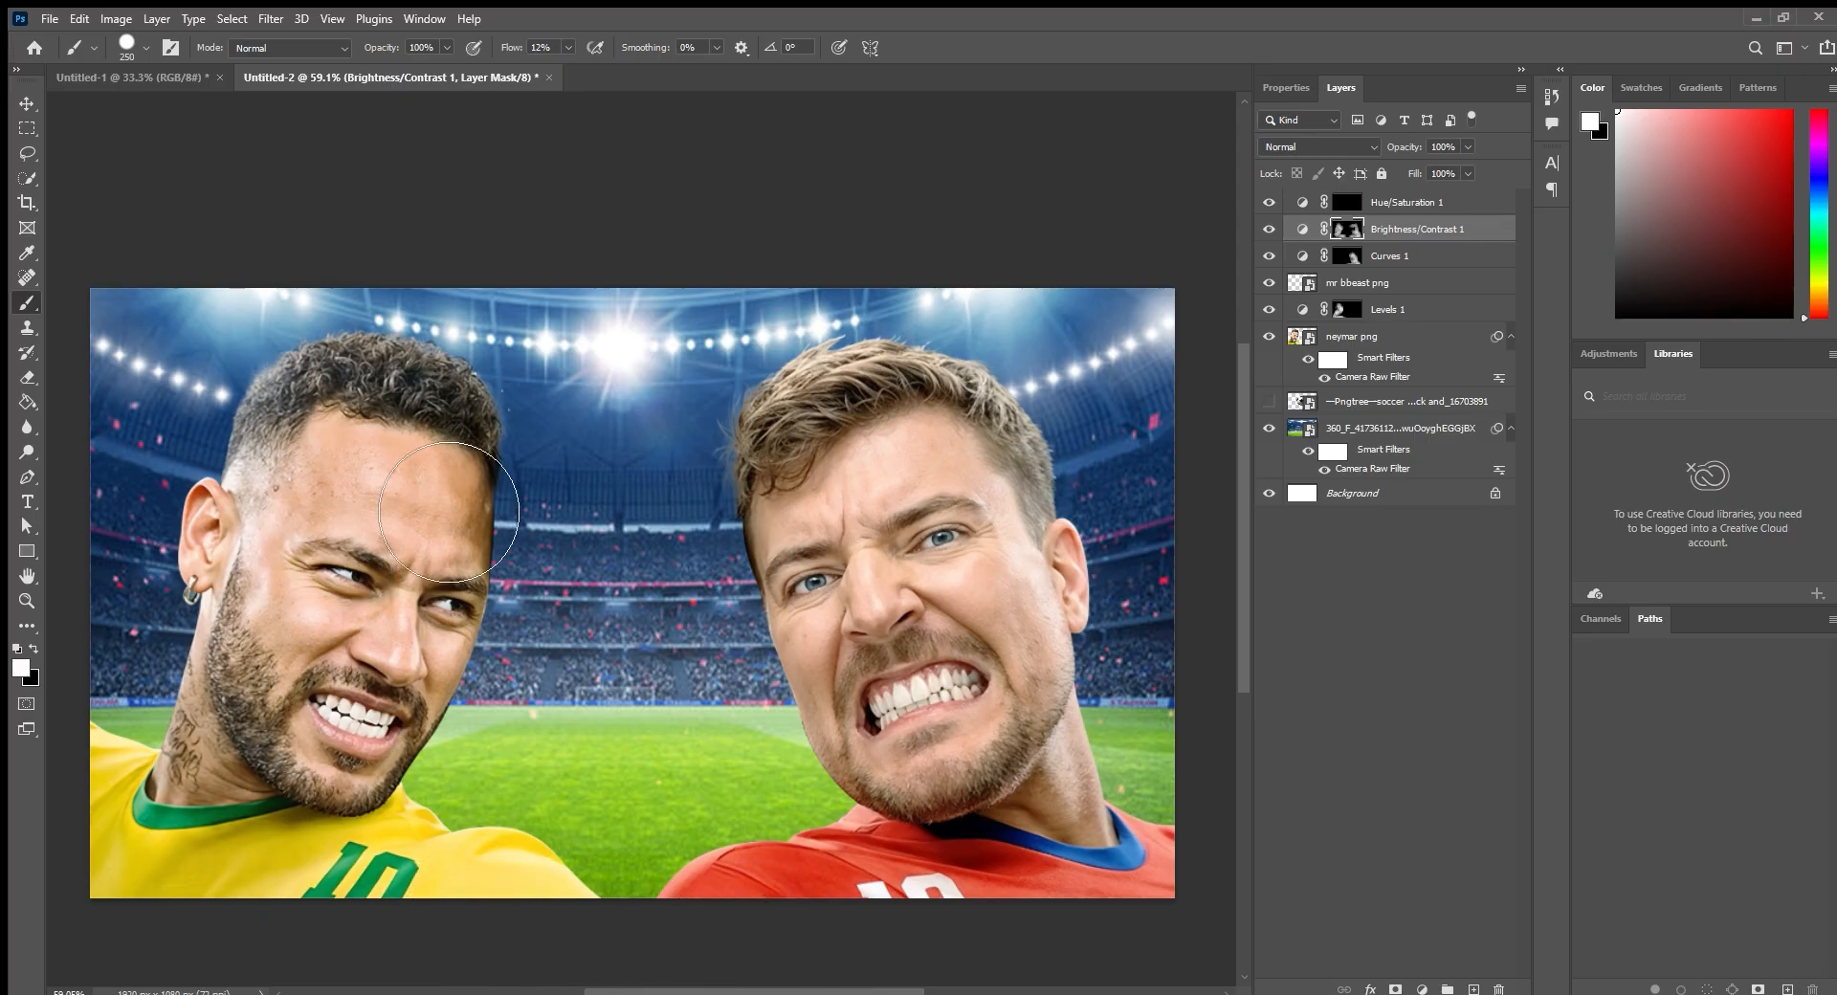
# Paint white on the Hue/Saturation 1 mask over MrBeast and Neymar to apply the color boost to them.
pyautogui.click(1379, 204)
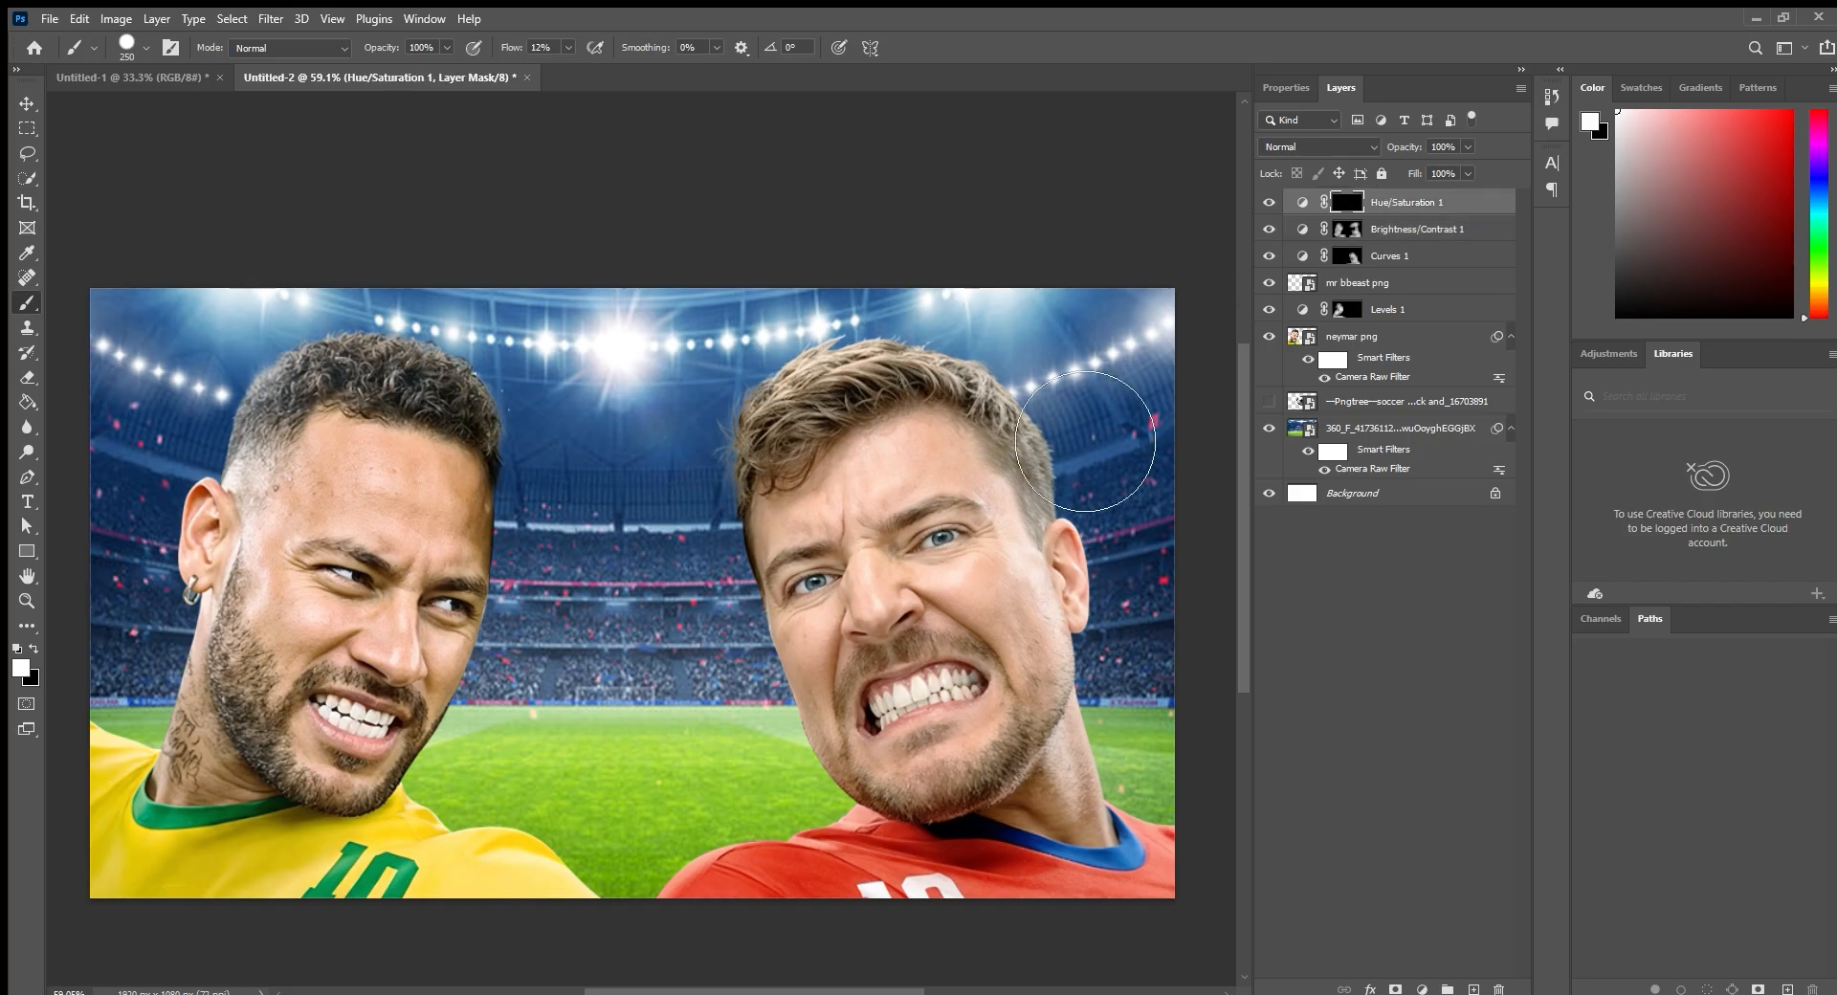
pyautogui.moveTo(1085, 443)
pyautogui.mouseDown()
pyautogui.moveTo(913, 479)
pyautogui.moveTo(1062, 500)
pyautogui.mouseUp()
pyautogui.moveTo(1106, 683)
pyautogui.mouseDown()
pyautogui.moveTo(1118, 802)
pyautogui.moveTo(1055, 633)
pyautogui.moveTo(898, 695)
pyautogui.moveTo(930, 823)
pyautogui.moveTo(1001, 677)
pyautogui.moveTo(903, 572)
pyautogui.mouseUp()
pyautogui.moveTo(353, 538)
pyautogui.mouseDown()
pyautogui.moveTo(431, 579)
pyautogui.moveTo(402, 486)
pyautogui.moveTo(311, 570)
pyautogui.moveTo(387, 773)
pyautogui.mouseUp()
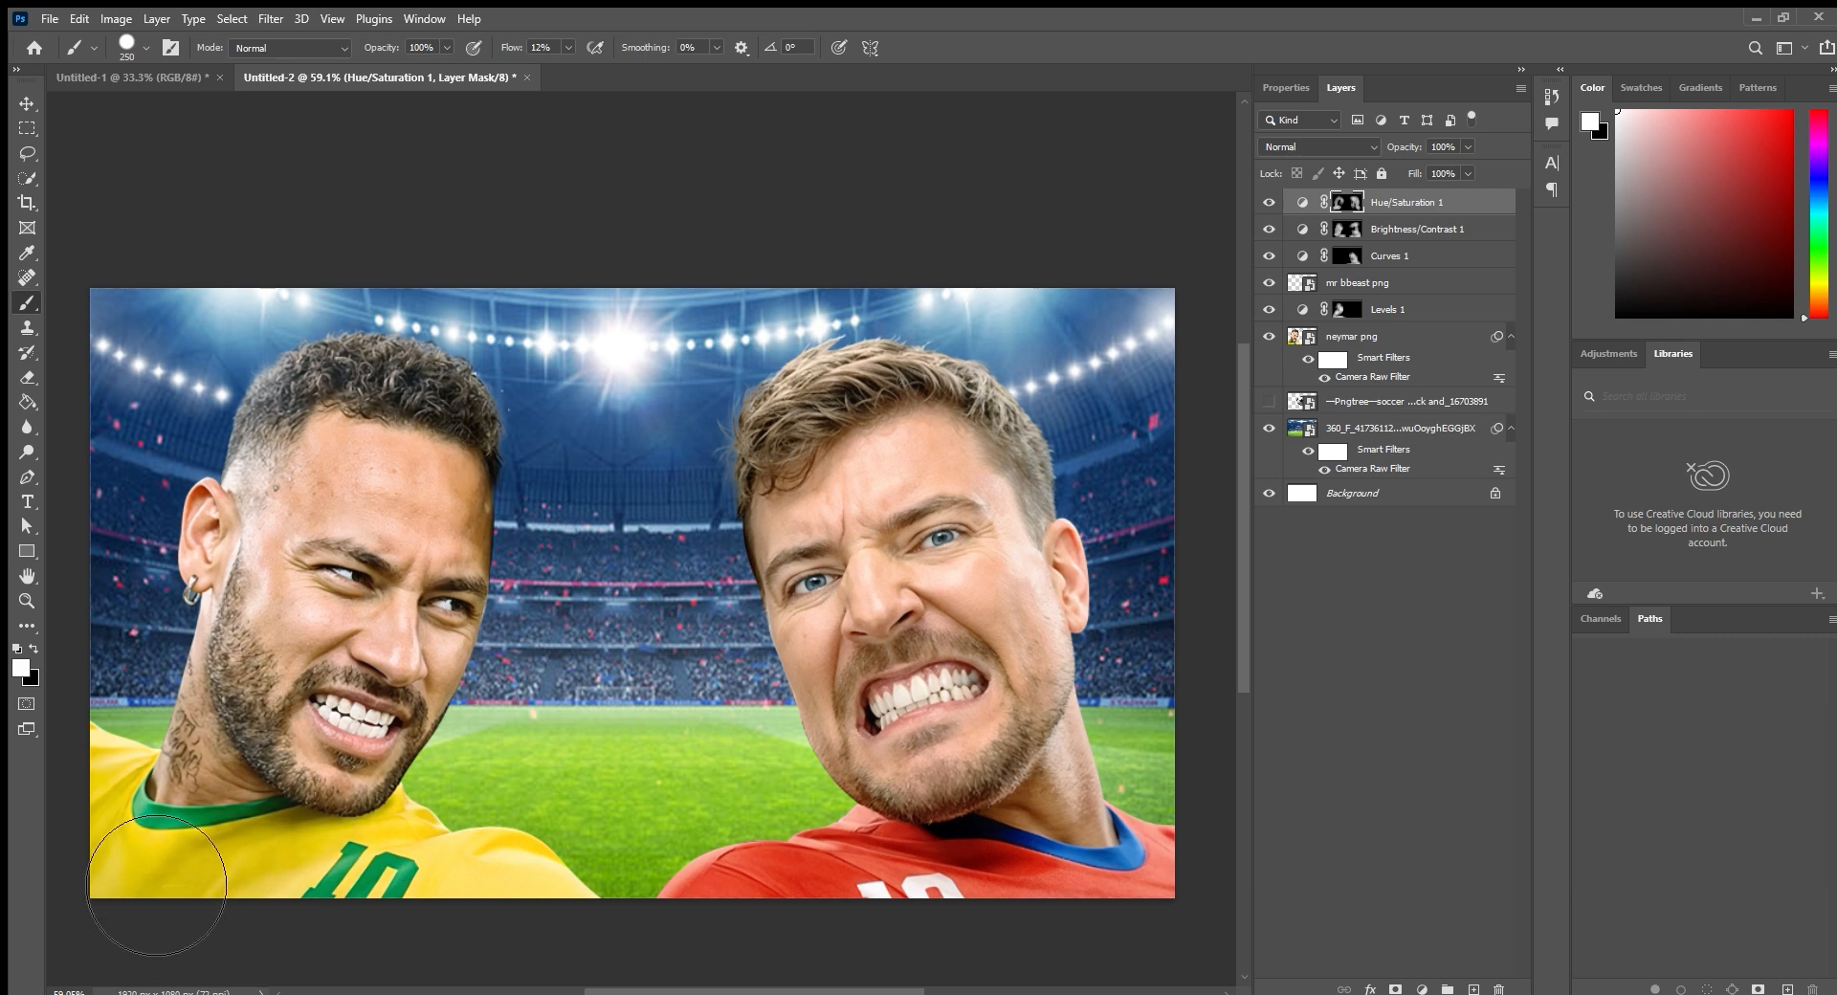
# Make the soccer ball layer visible again.
pyautogui.click(25, 104)
pyautogui.click(191, 215)
pyautogui.click(742, 572)
pyautogui.scroll(-2, 742, 573)
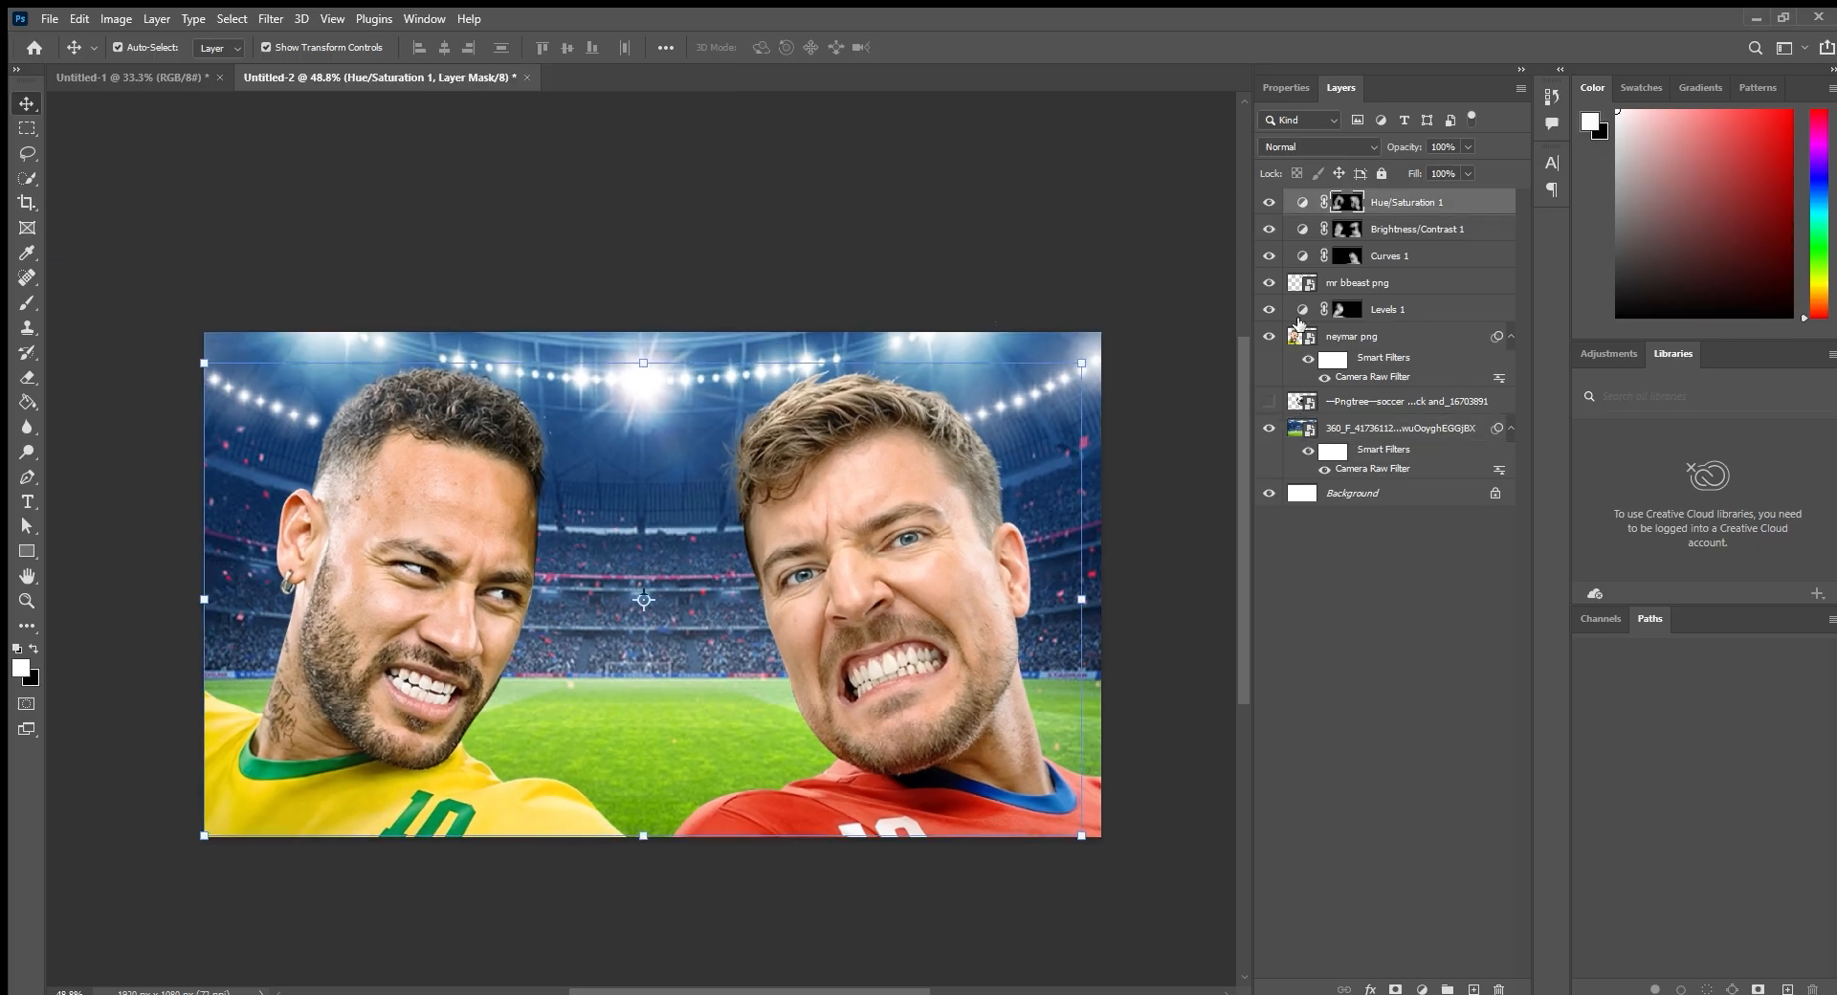
pyautogui.click(1269, 402)
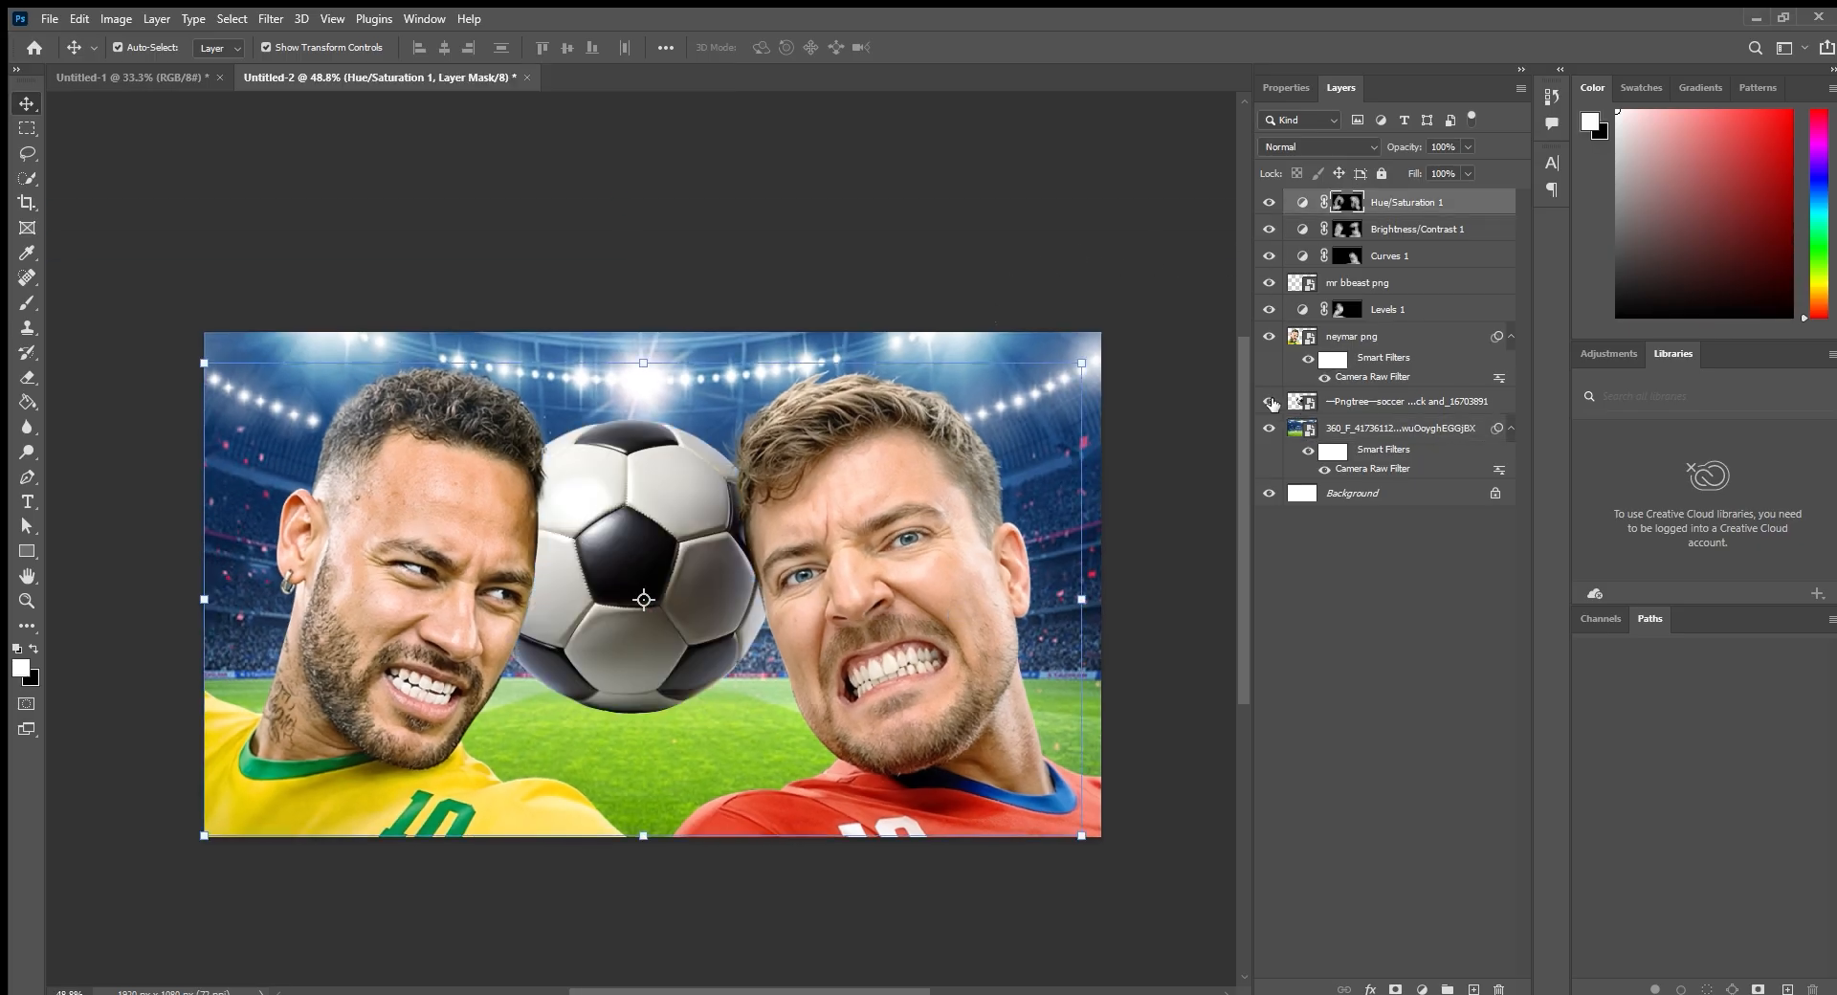
# Nudge the soccer ball up between the heads and transform it to 16.82% scale.
pyautogui.click(1370, 395)
pyautogui.moveTo(629, 541)
pyautogui.mouseDown()
pyautogui.moveTo(646, 514)
pyautogui.moveTo(637, 531)
pyautogui.mouseUp()
pyautogui.moveTo(824, 550); pyautogui.dragTo(714, 531)
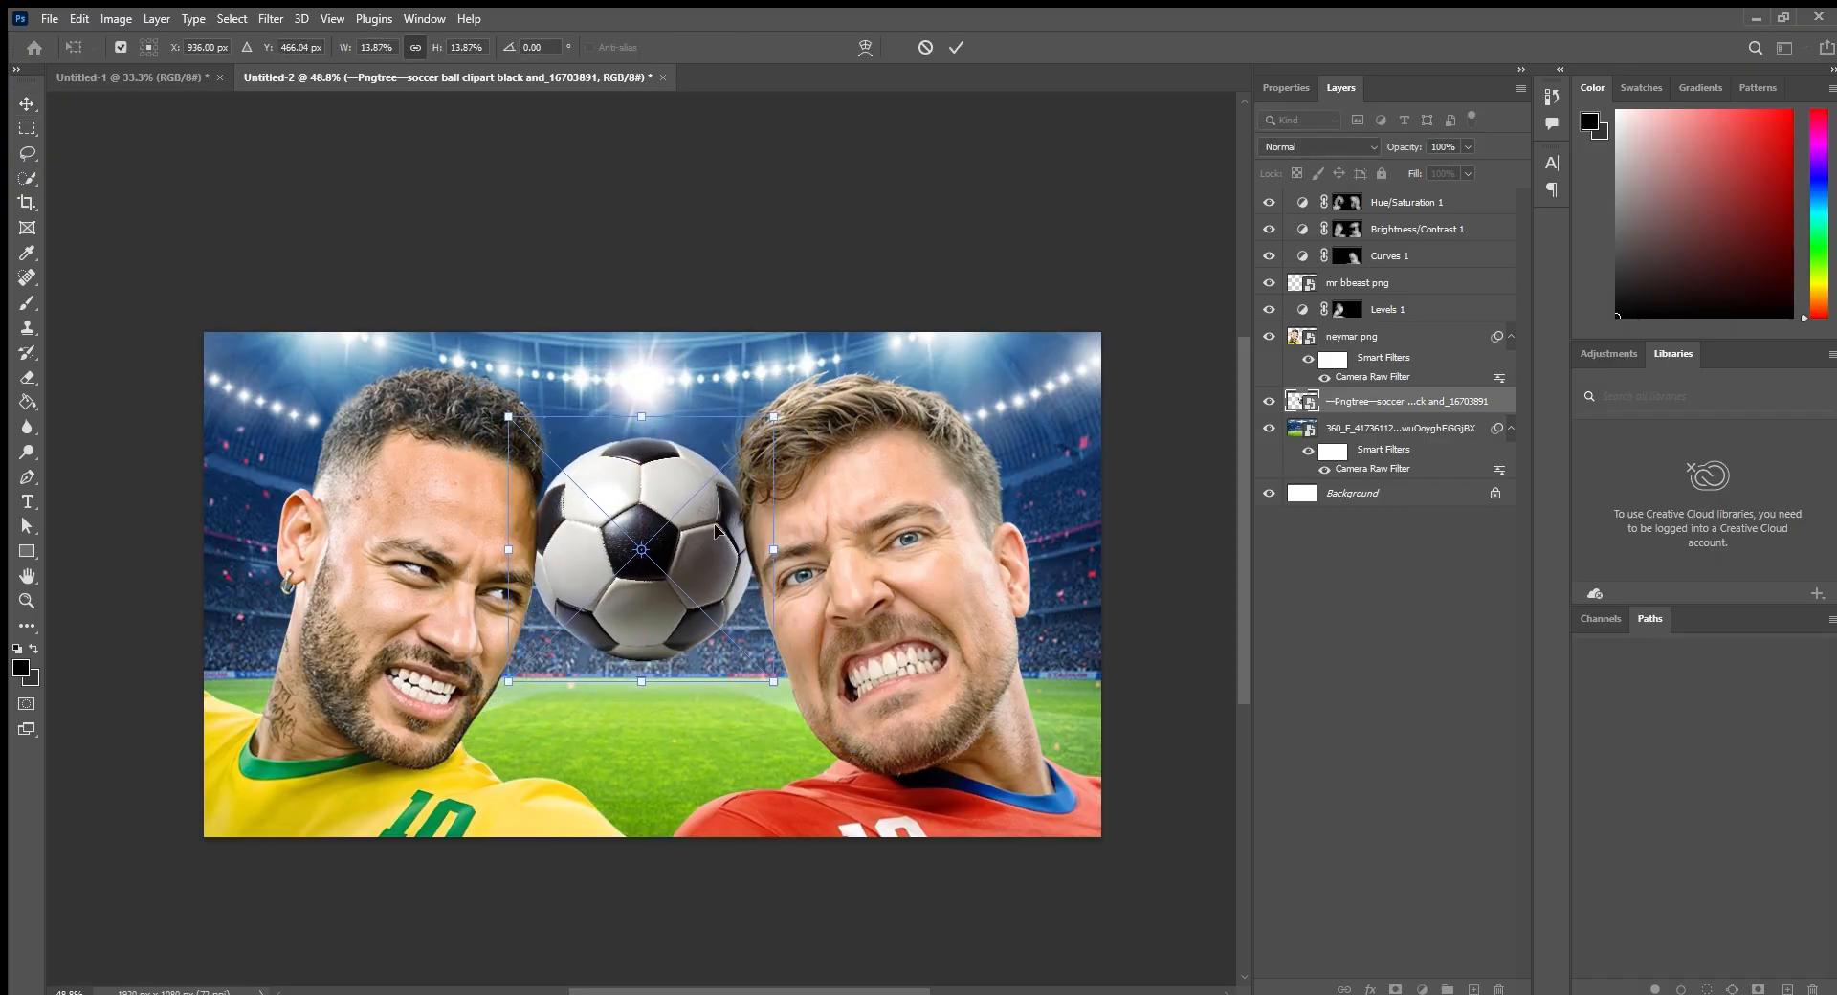
pyautogui.moveTo(654, 410); pyautogui.dragTo(656, 446)
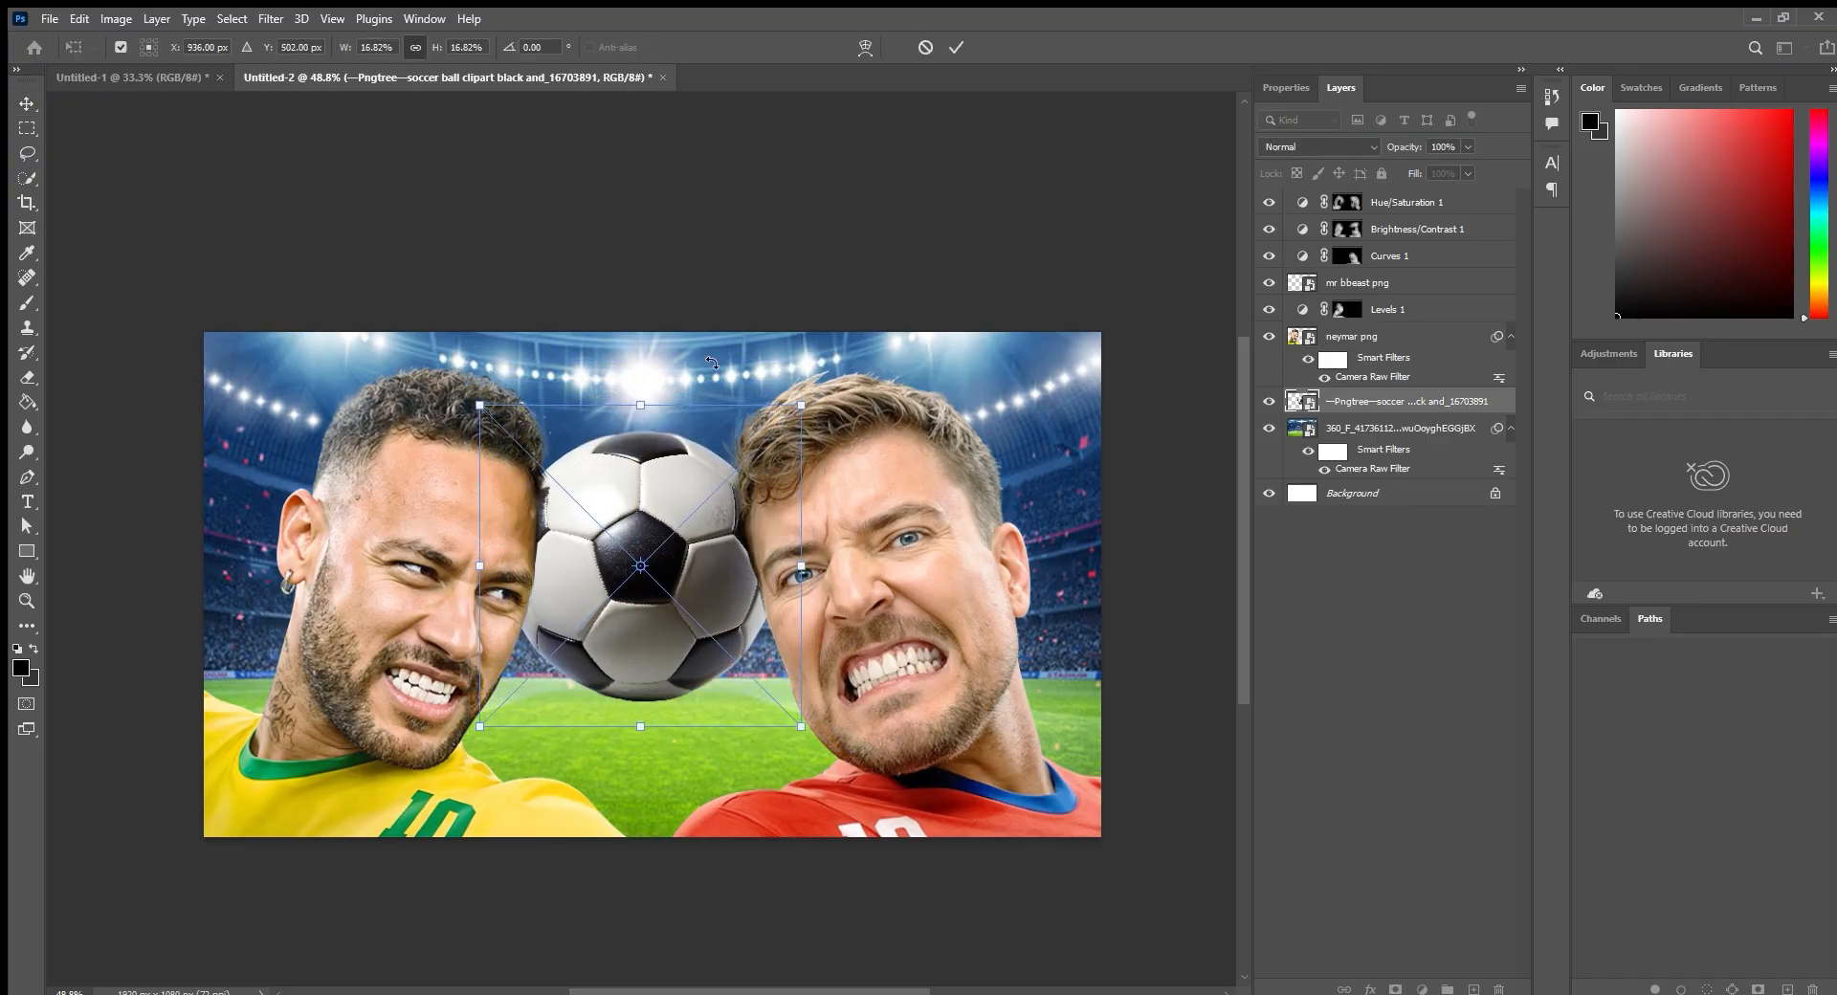
pyautogui.click(954, 47)
# Bring the soccer ball layer forward to move the ball up between the foreheads, and return the layer below neymar png.
pyautogui.moveTo(1387, 405); pyautogui.dragTo(1377, 267)
pyautogui.click(904, 308)
pyautogui.moveTo(691, 526); pyautogui.dragTo(691, 485)
pyautogui.moveTo(1392, 285); pyautogui.dragTo(1391, 414)
pyautogui.click(920, 193)
# Create a new empty layer between Curves 1 and mr bbeast png and activate the Brush tool for it.
pyautogui.scroll(5, 719, 509)
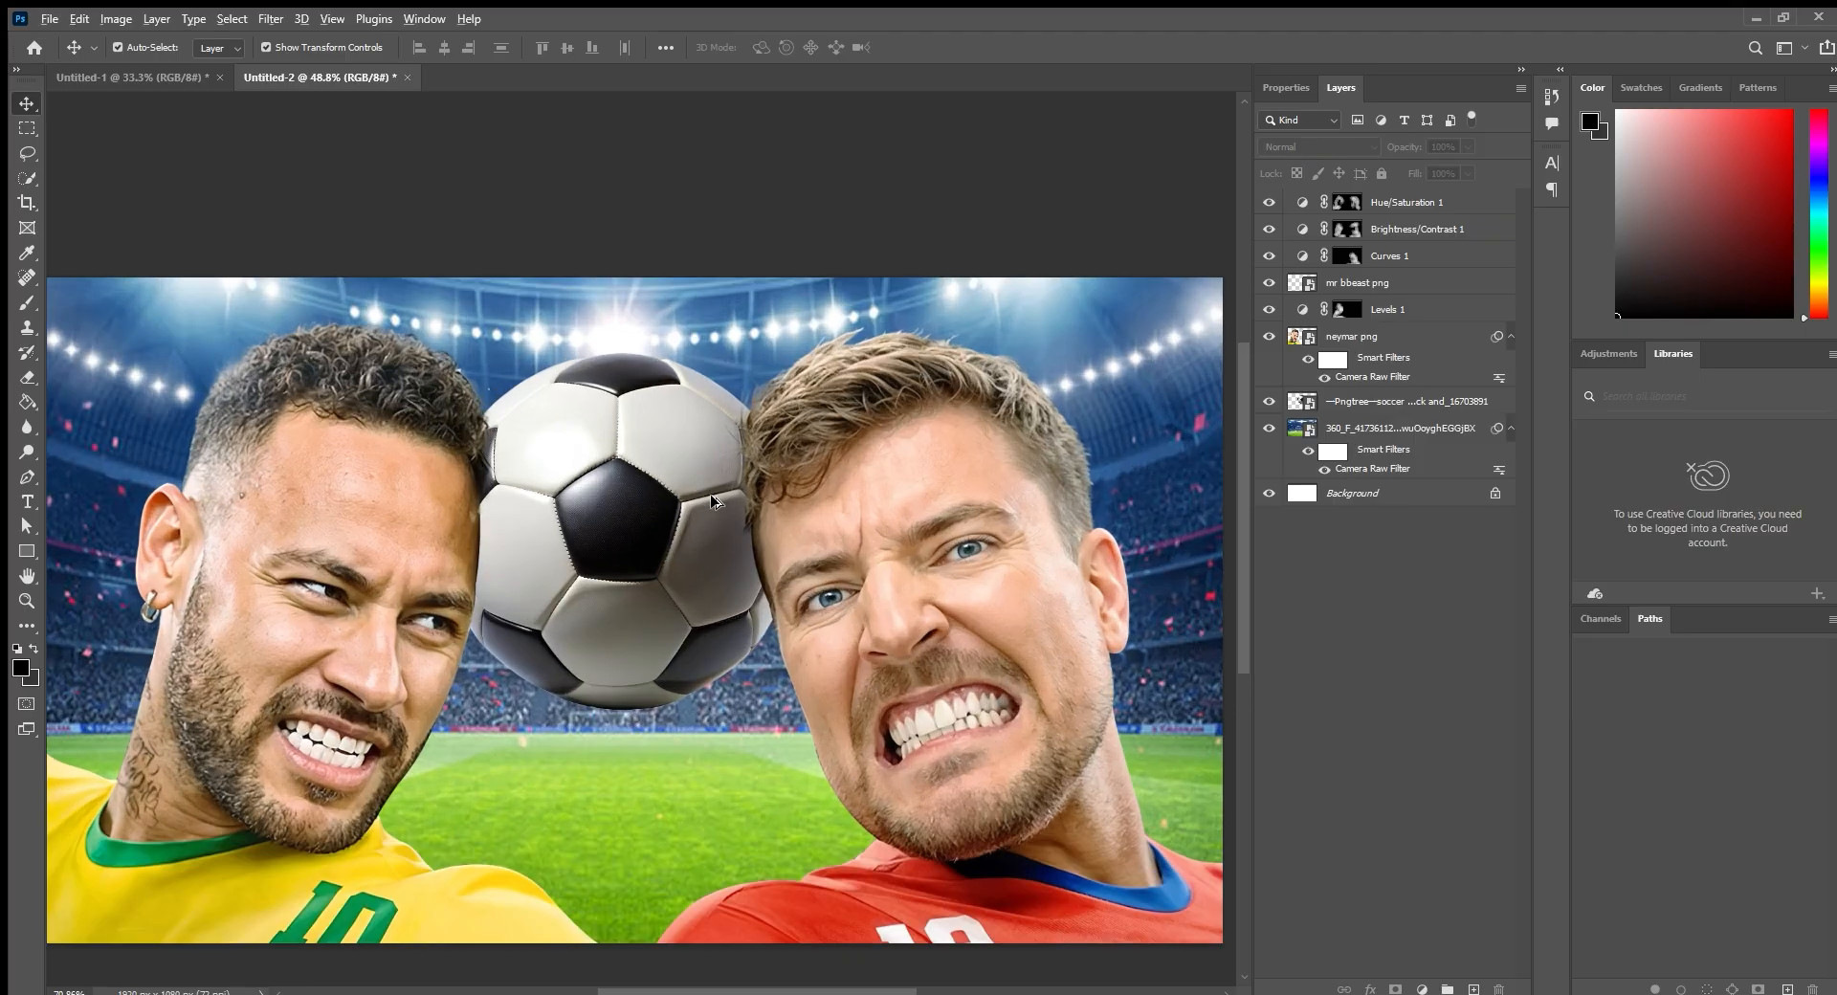
pyautogui.click(842, 526)
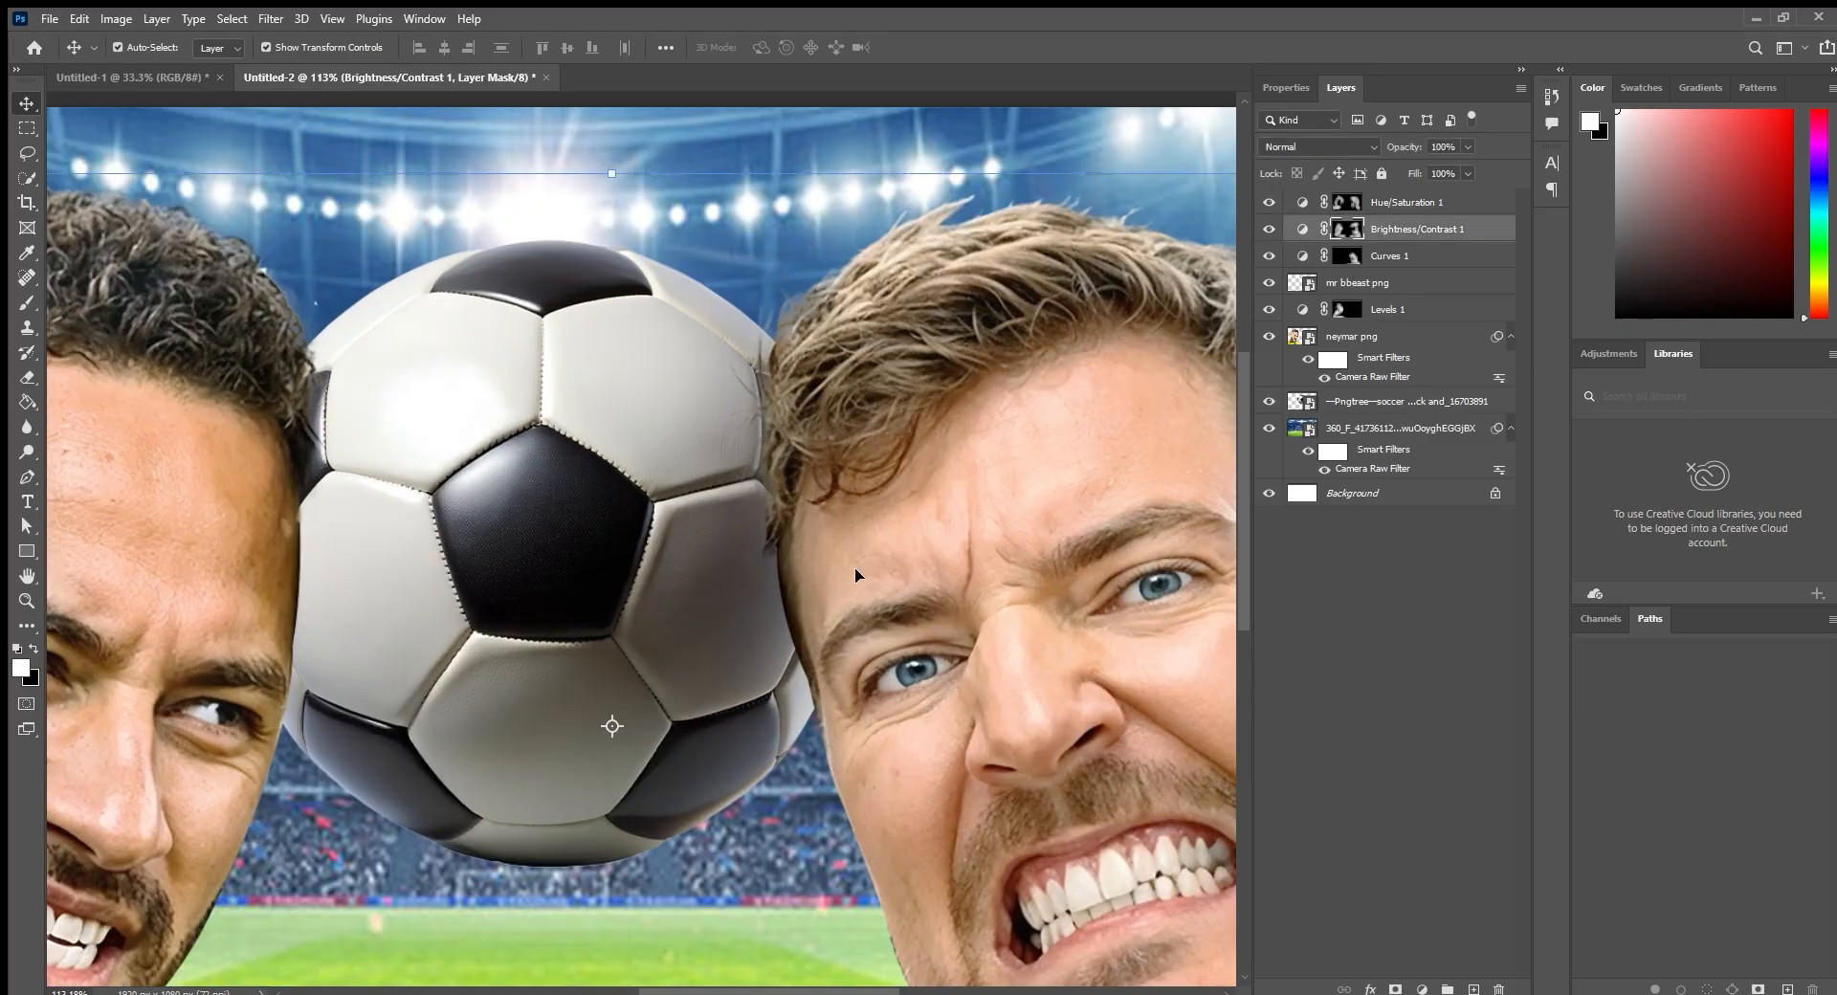
pyautogui.click(1372, 282)
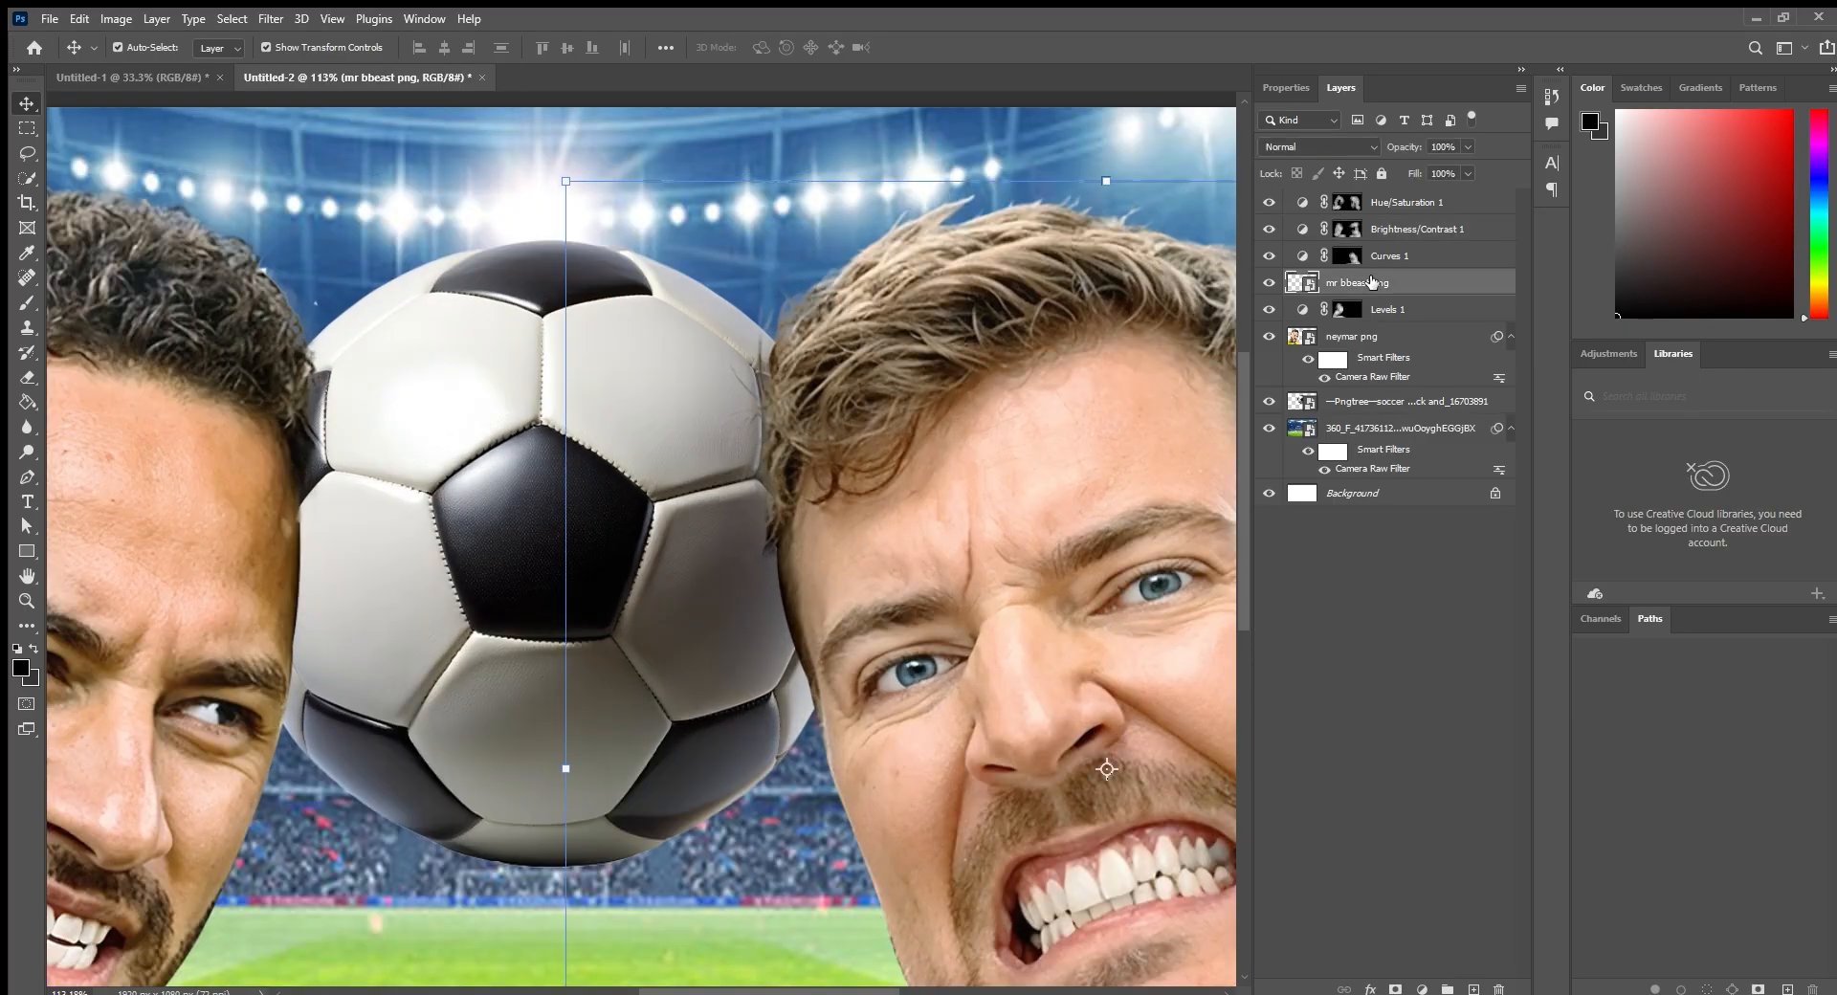
pyautogui.click(1381, 264)
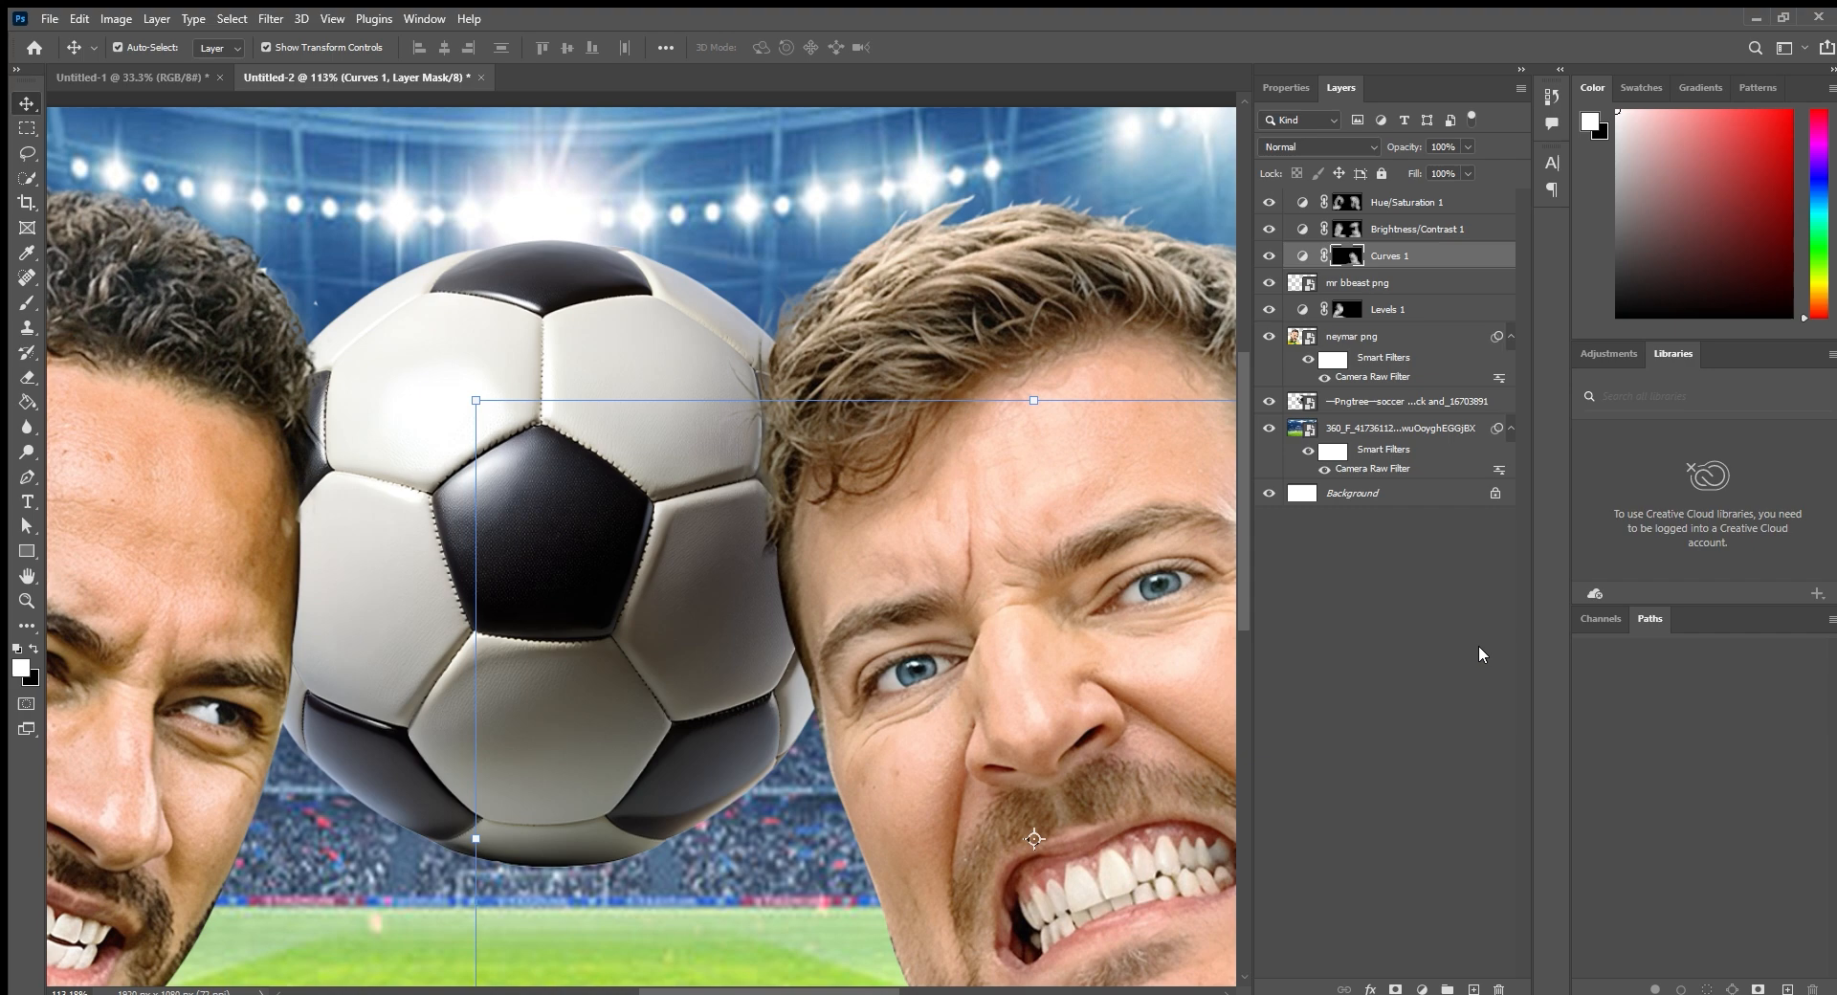
pyautogui.click(1471, 989)
pyautogui.moveTo(1405, 278); pyautogui.dragTo(1404, 289)
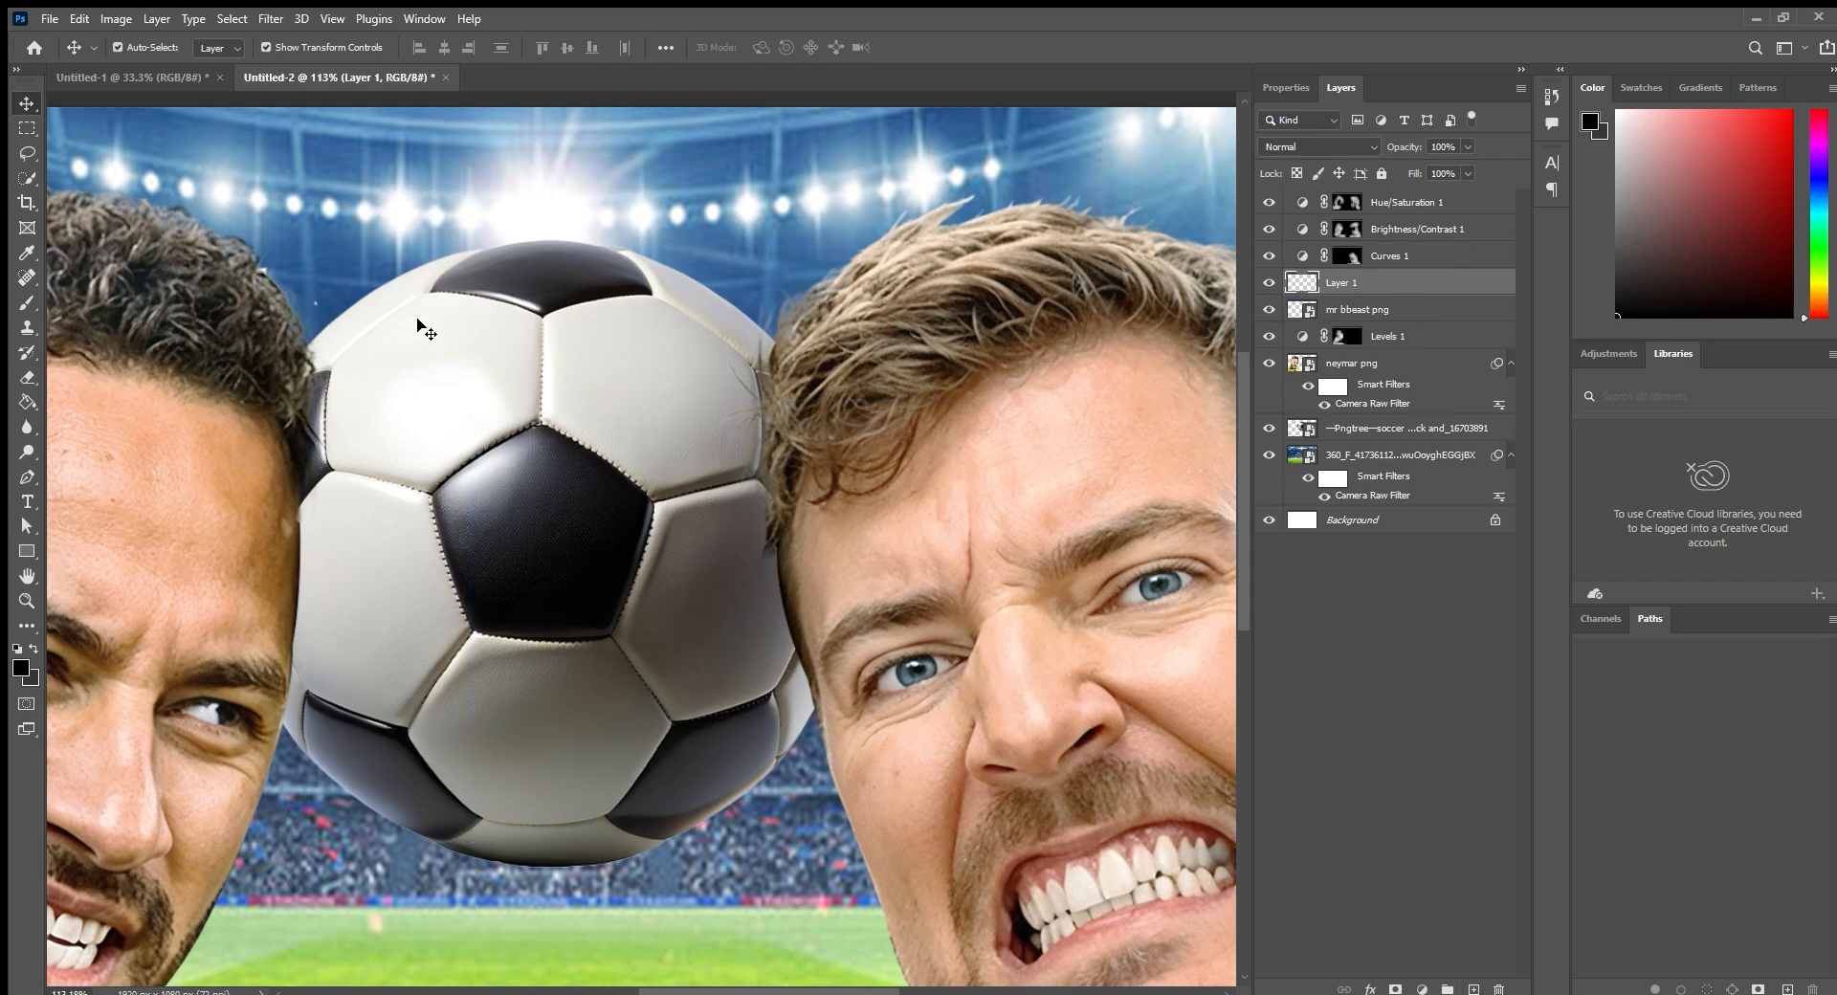
pyautogui.click(23, 304)
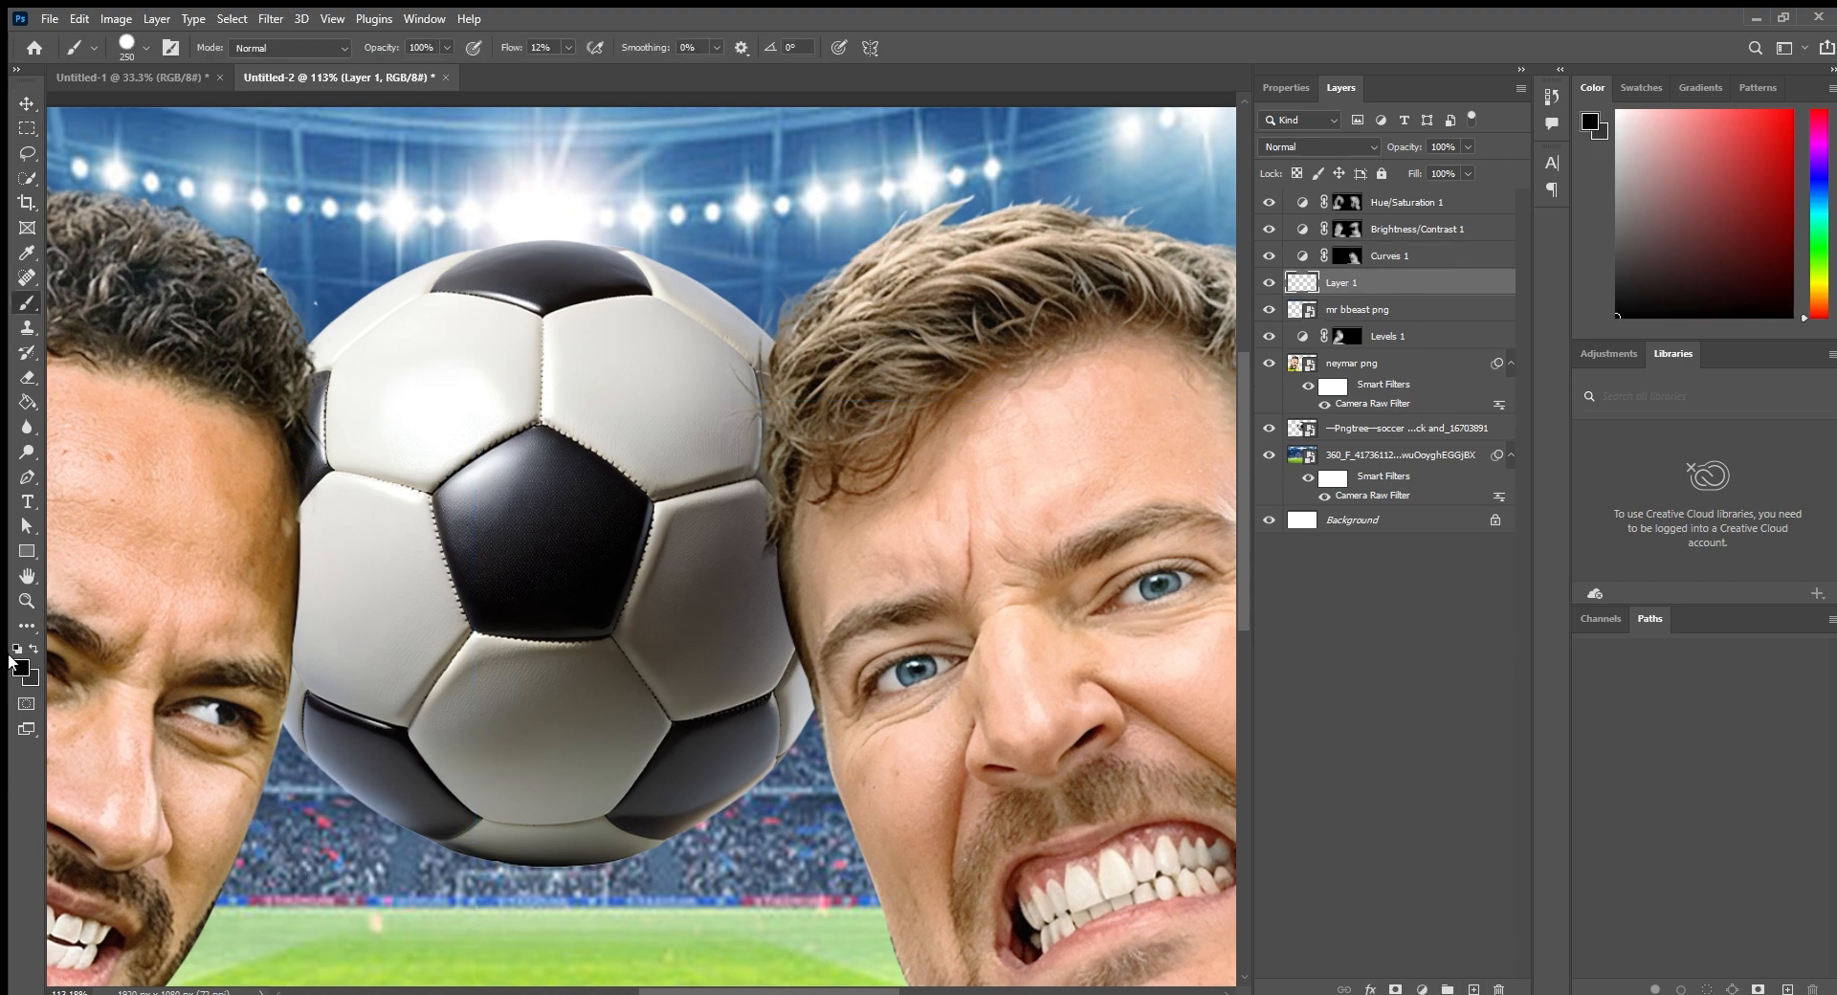
# Set the brush to 95 px with 41% flow, move Layer 1 below mr bbeast png and paint black shading along the ball's edge beside MrBeast.
pyautogui.press('[')
pyautogui.press('[')
pyautogui.press('[')
pyautogui.press('[')
pyautogui.press('[')
pyautogui.press('[')
pyautogui.press('[')
pyautogui.press('[')
pyautogui.press('[')
pyautogui.press('[')
pyautogui.press('[')
pyautogui.hotkey('ctrl', '[')
pyautogui.moveTo(774, 382); pyautogui.dragTo(808, 686)
pyautogui.scroll(-5, 781, 641)
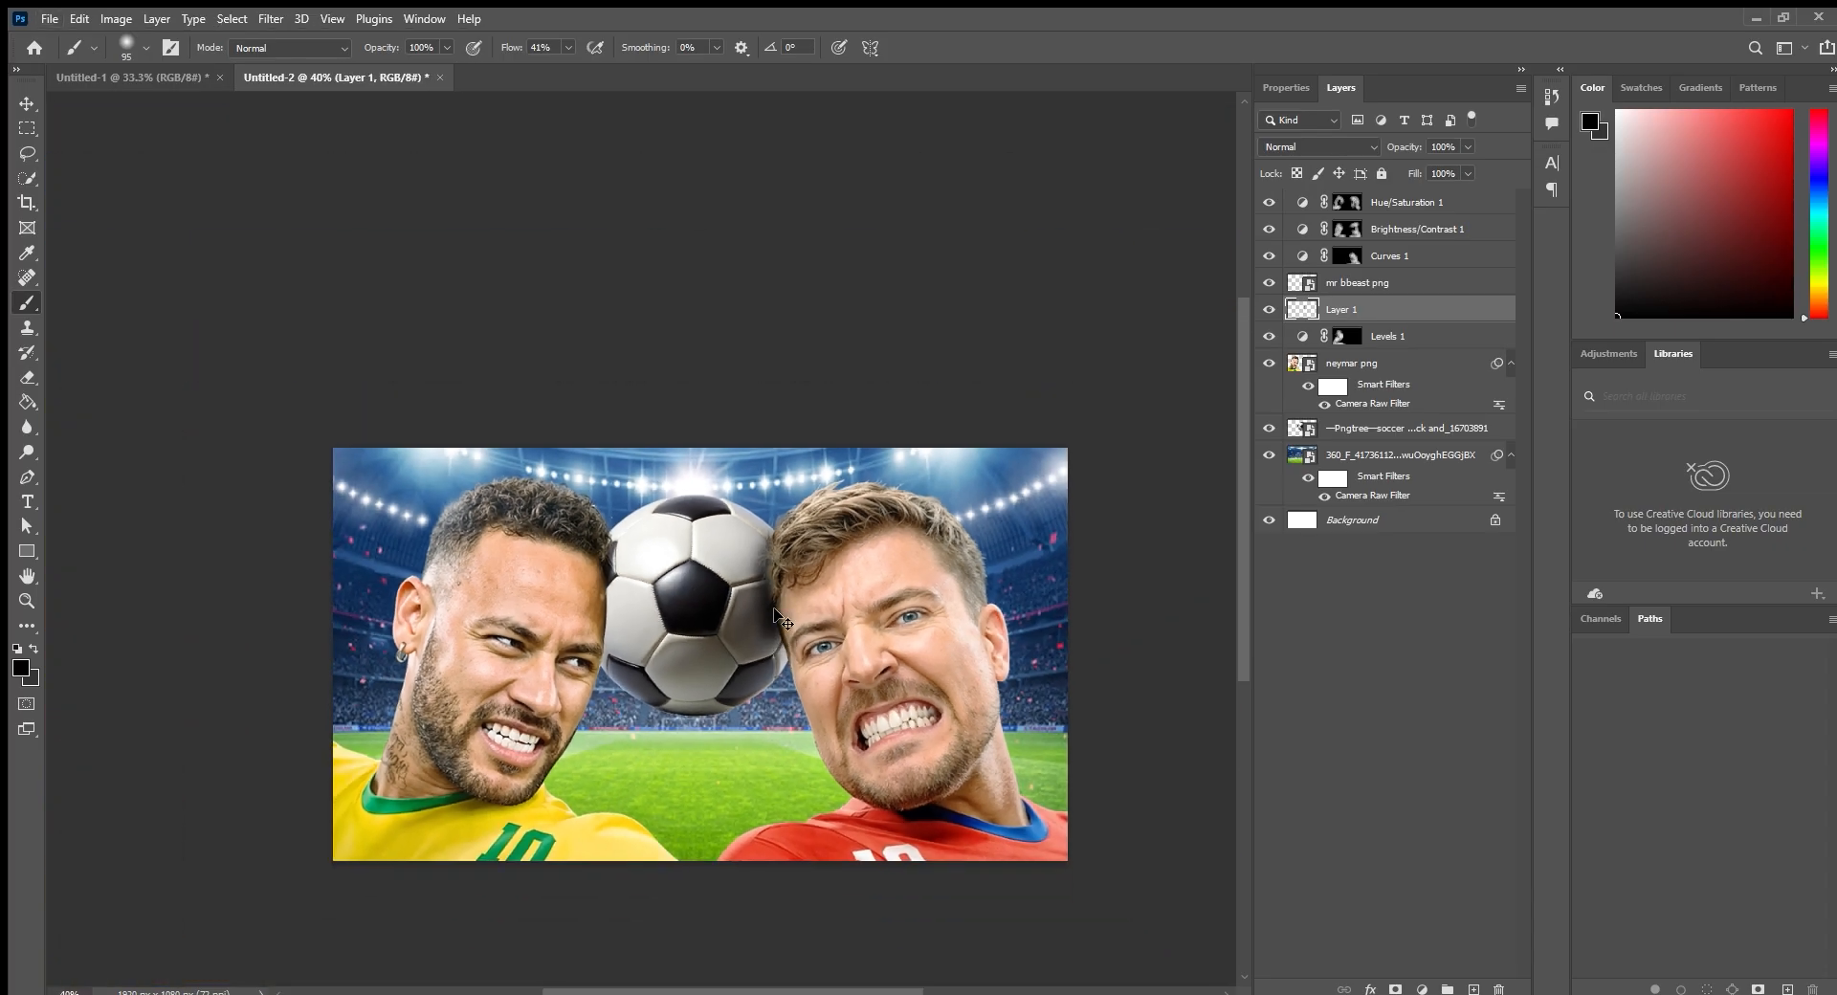
# Deepen the black contact shadow on the ball along MrBeast's forehead and hair with a 100 px brush.
pyautogui.scroll(6, 778, 613)
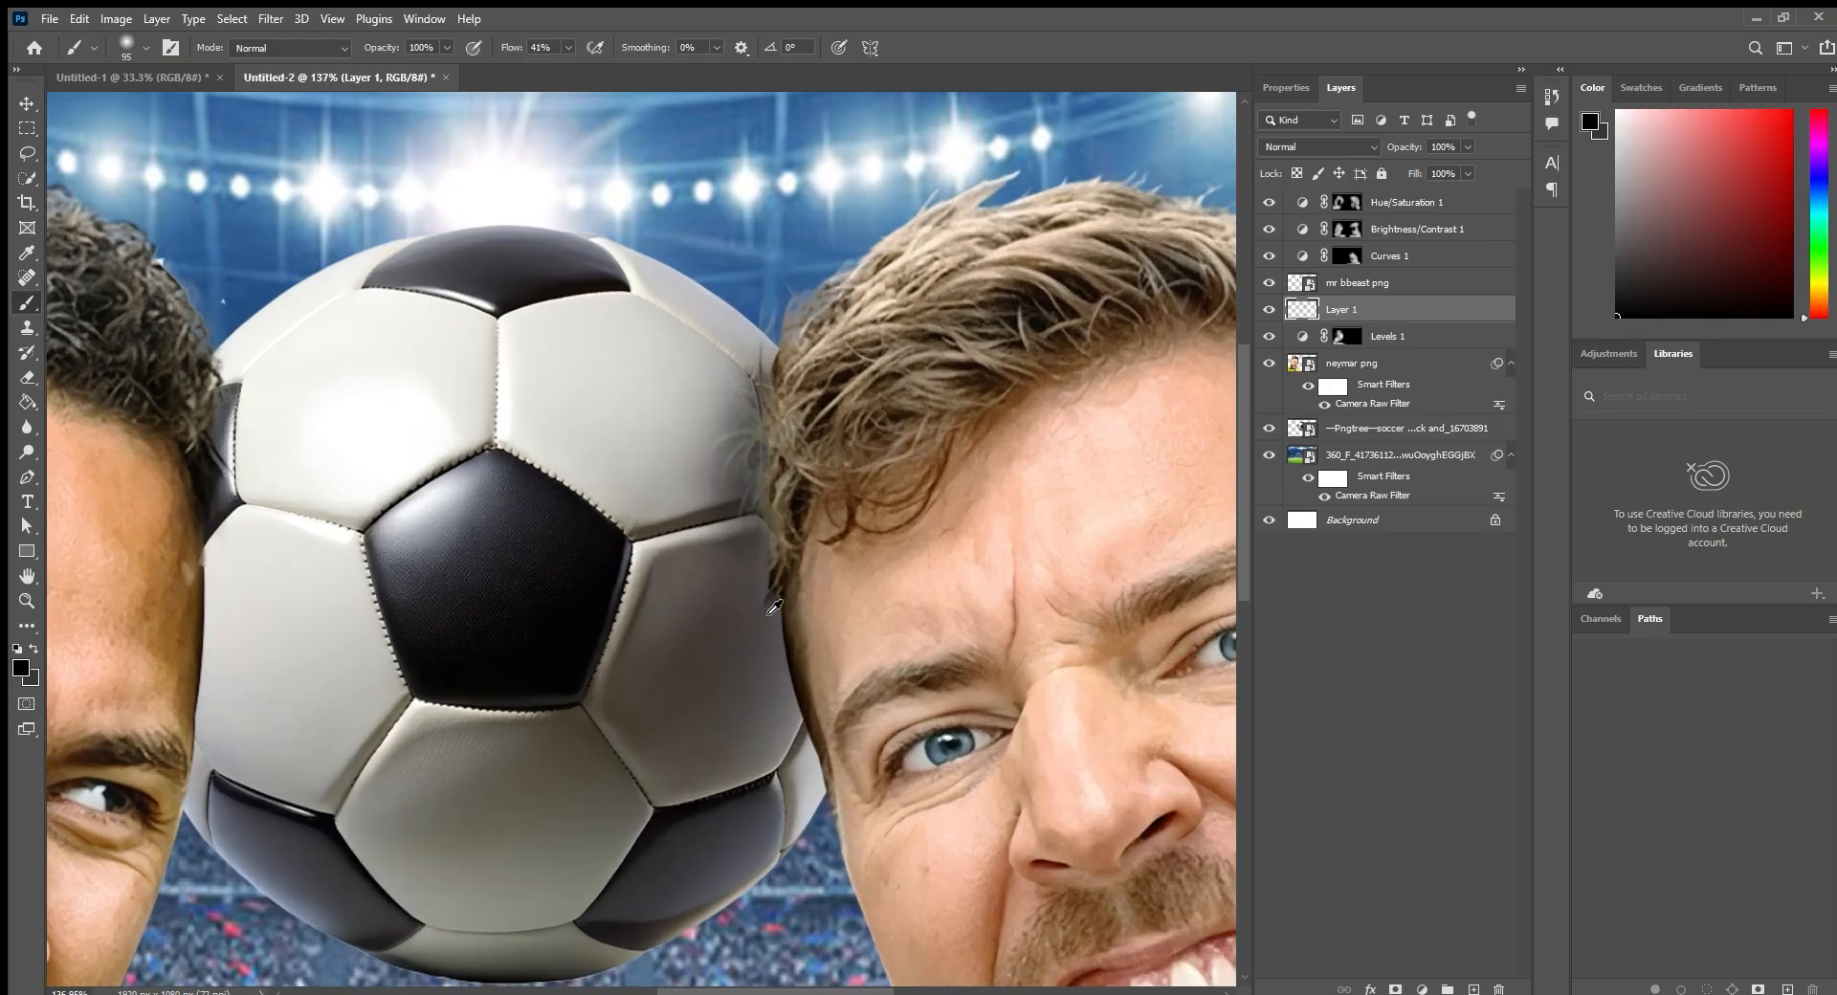
pyautogui.press(']')
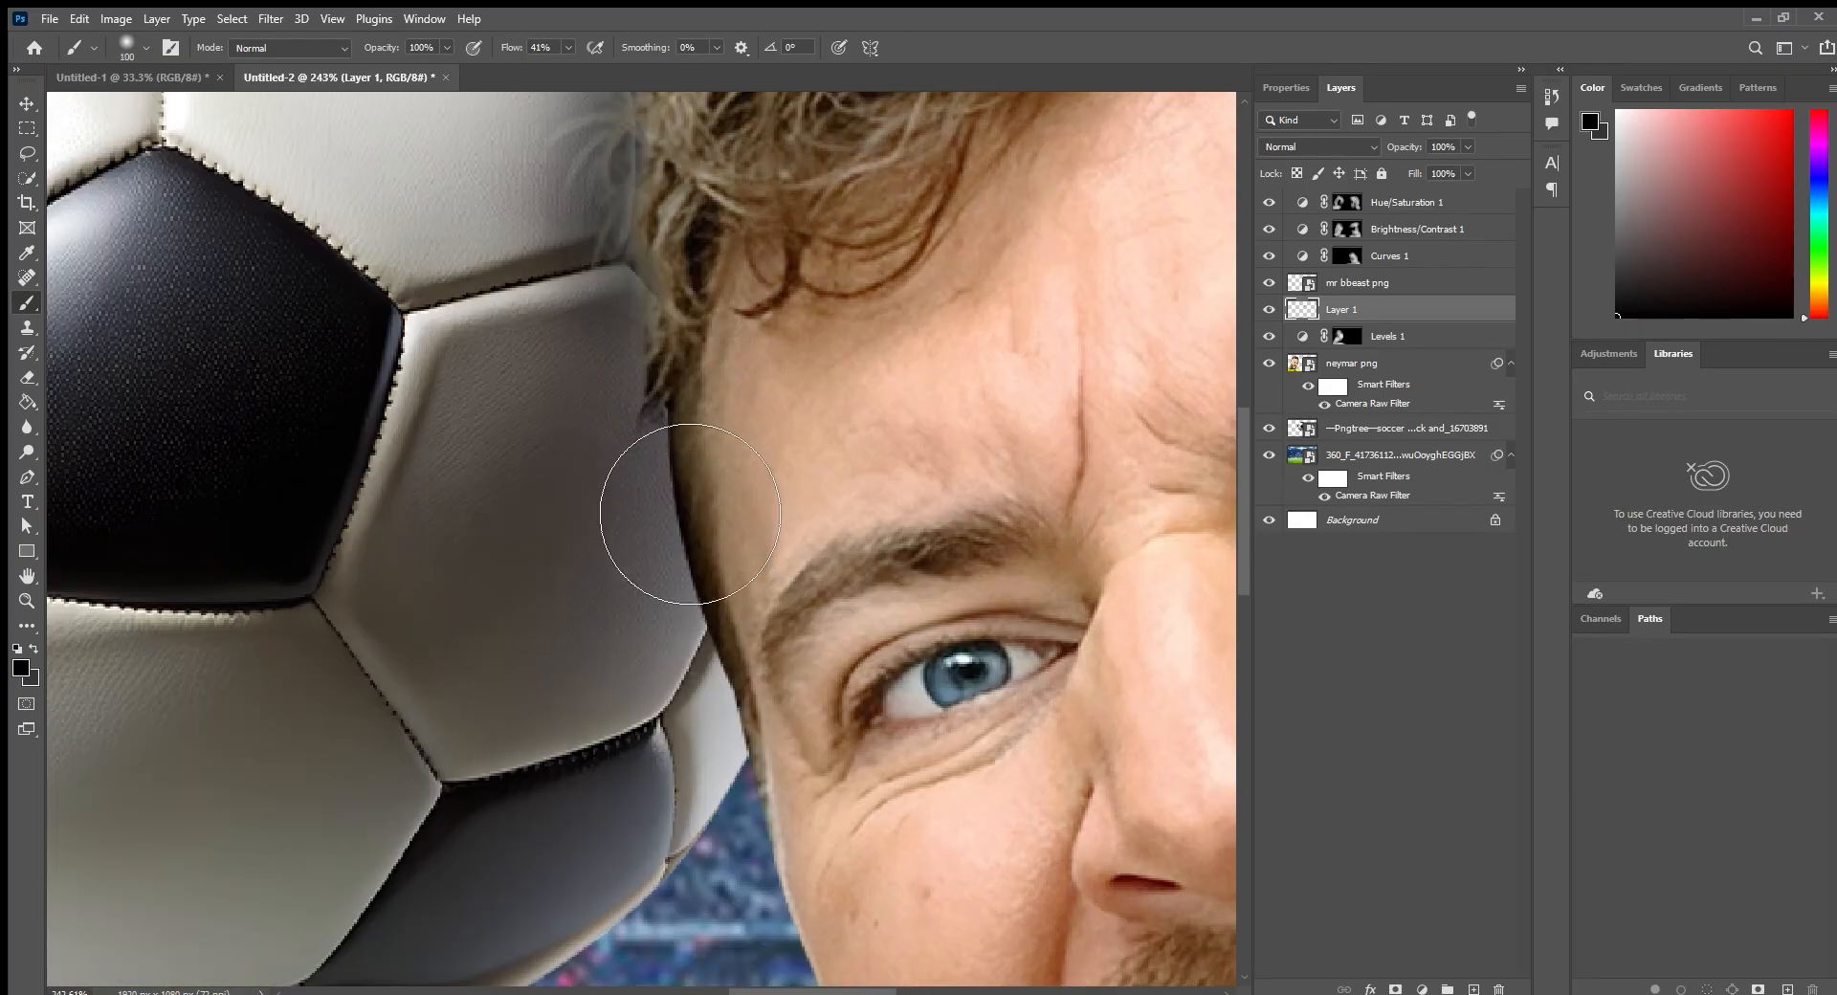
pyautogui.click(633, 451)
pyautogui.click(677, 522)
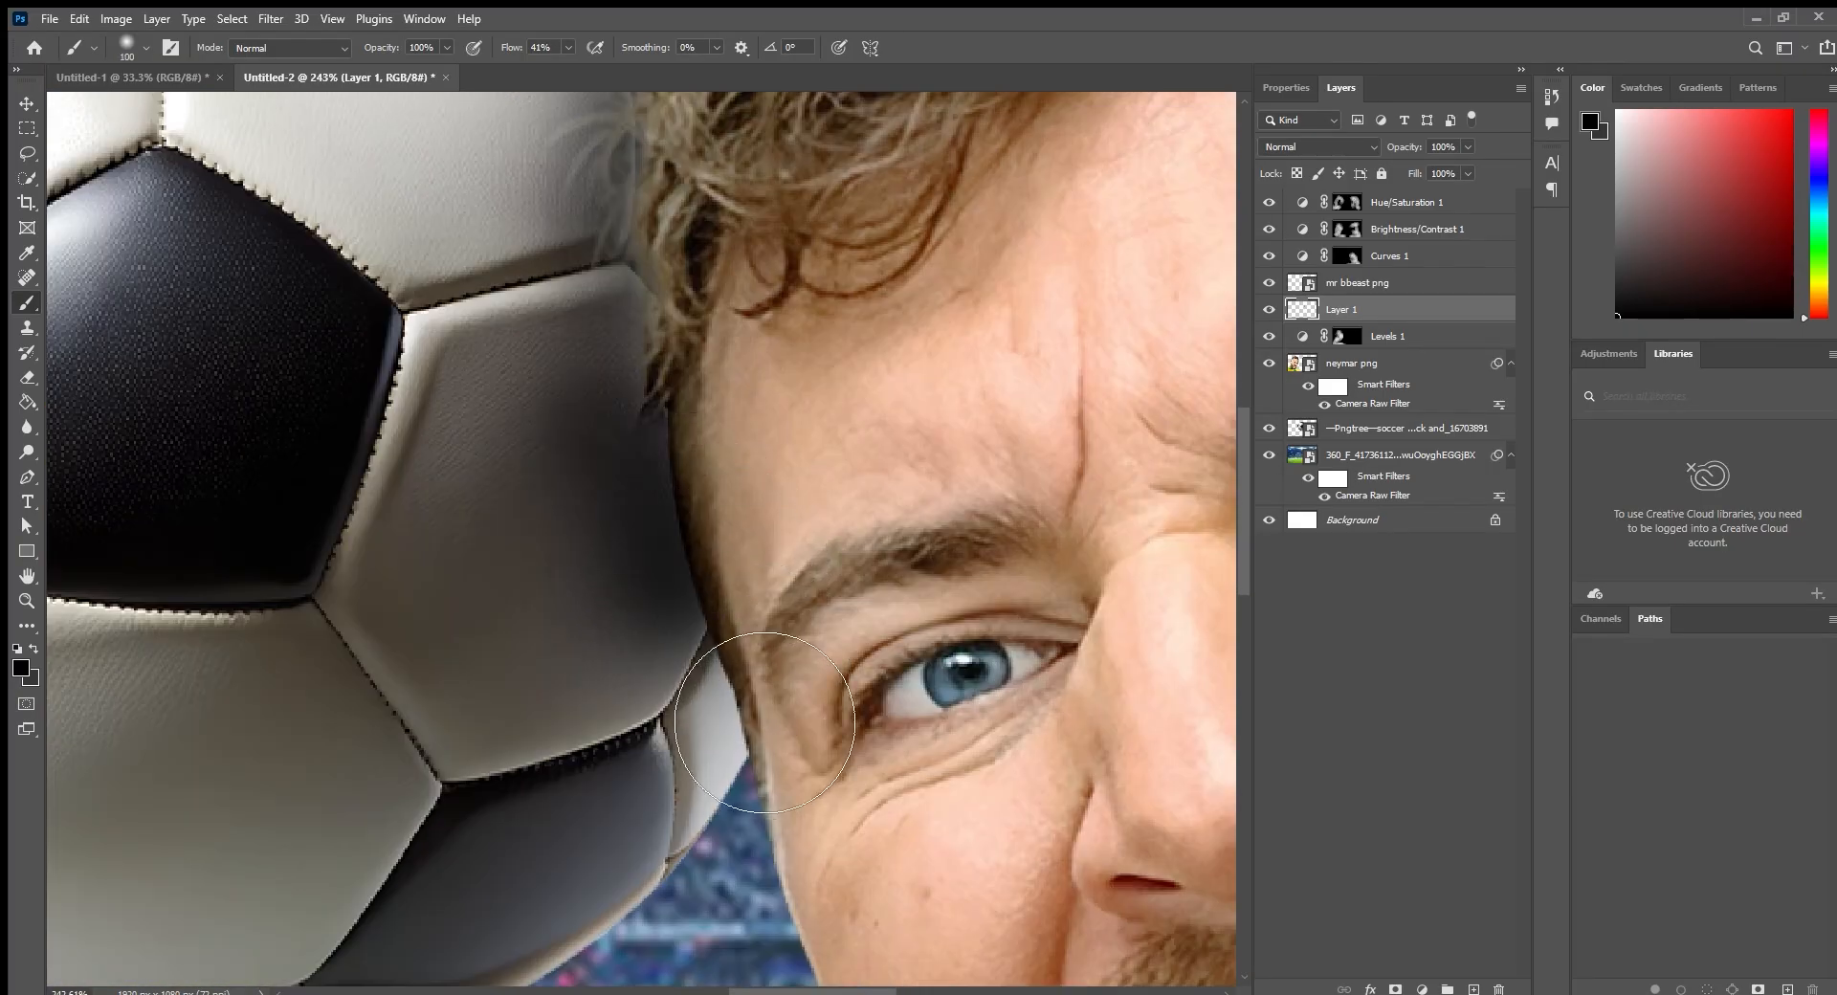
pyautogui.moveTo(660, 287)
pyautogui.mouseDown()
pyautogui.moveTo(617, 521)
pyautogui.moveTo(631, 566)
pyautogui.mouseUp()
pyautogui.scroll(-2, 639, 467)
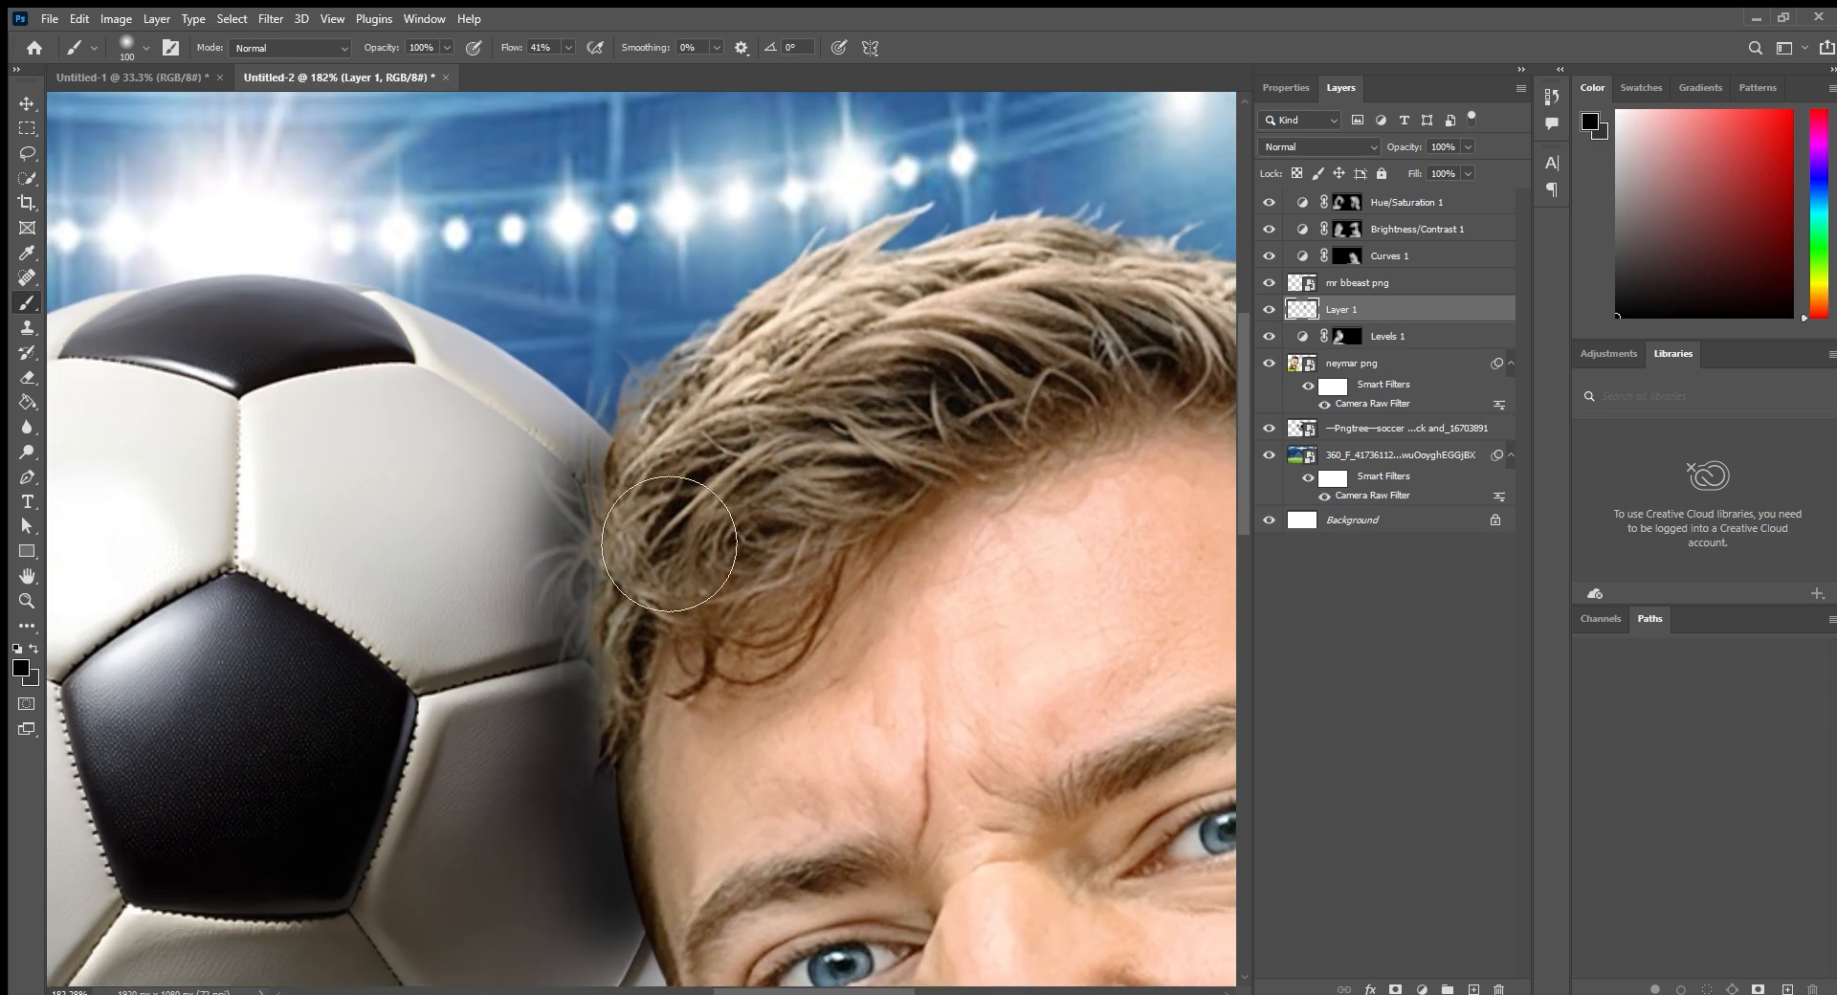
pyautogui.moveTo(605, 474); pyautogui.dragTo(612, 517)
pyautogui.scroll(-3, 536, 560)
pyautogui.moveTo(556, 614); pyautogui.dragTo(902, 416)
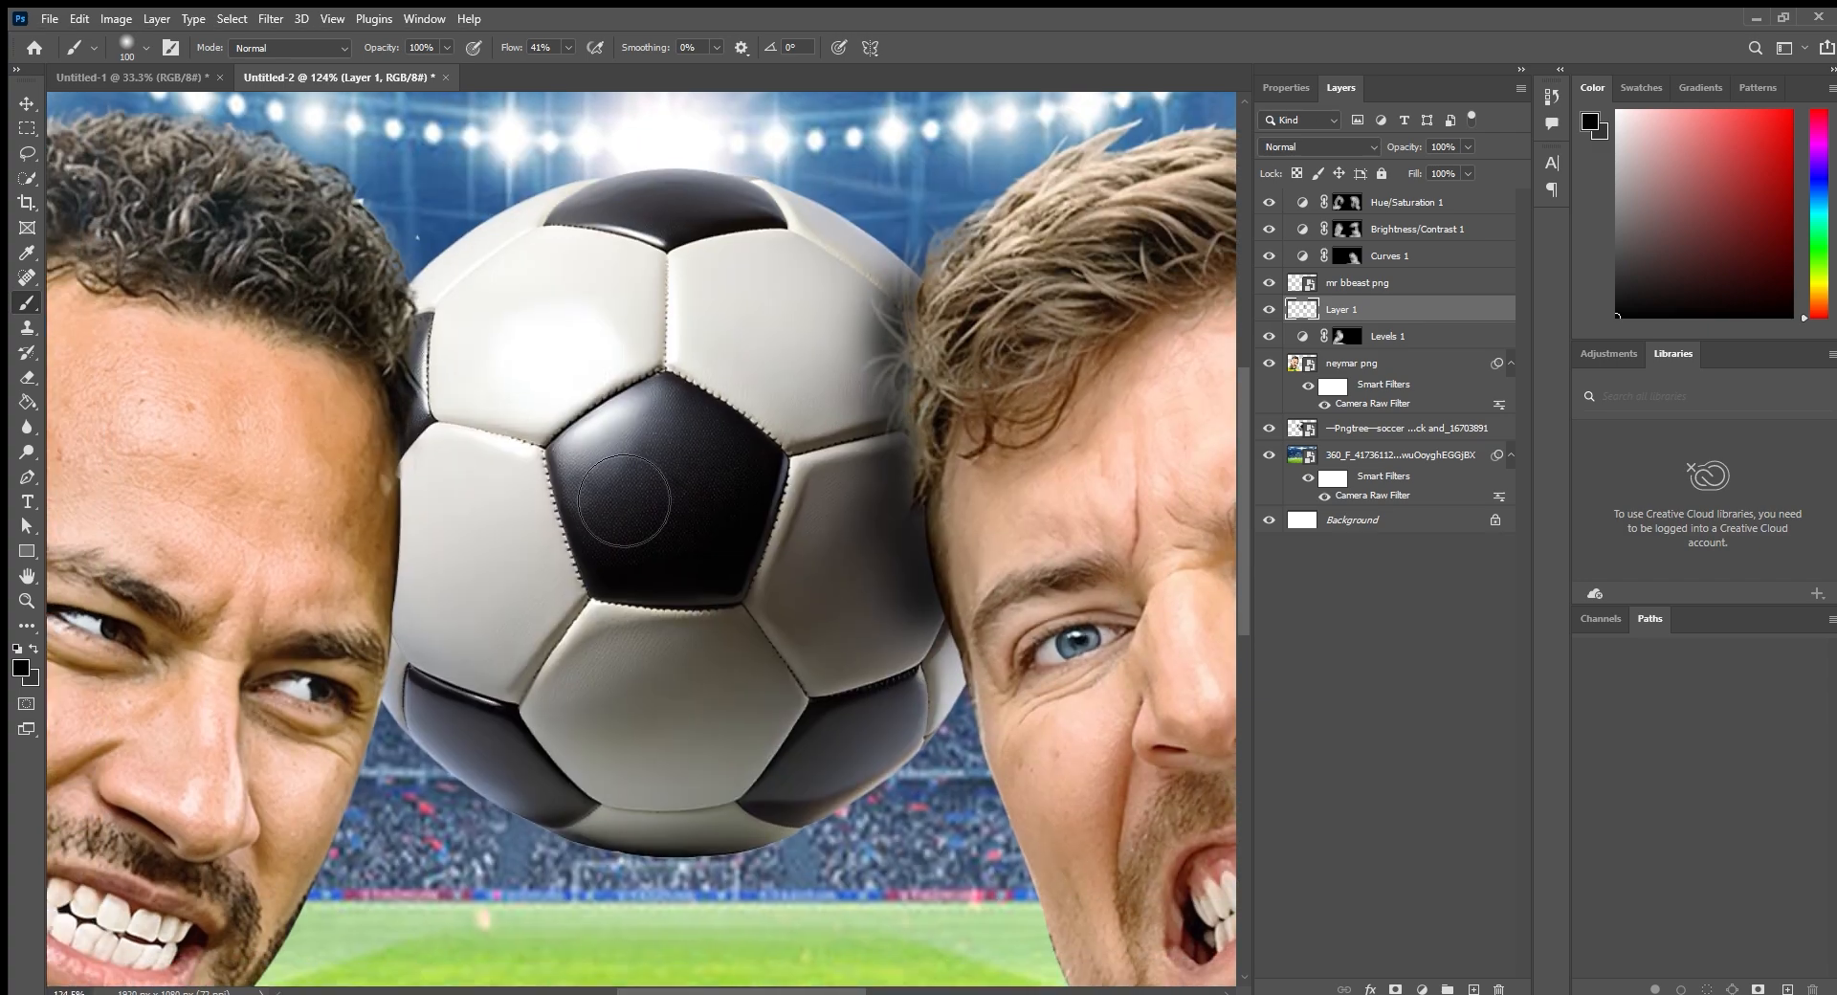
pyautogui.moveTo(411, 348)
pyautogui.mouseDown()
pyautogui.moveTo(444, 519)
pyautogui.moveTo(443, 487)
pyautogui.moveTo(417, 742)
pyautogui.mouseUp()
pyautogui.hotkey('ctrl', 'z')
pyautogui.hotkey('ctrl', 'z')
pyautogui.hotkey('ctrl', 'z')
pyautogui.hotkey('ctrl', 'z')
pyautogui.hotkey('ctrl', 'z')
# Move Layer 1 below neymar png and paint black shading on the ball beside Neymar's face and at the lower edge beside MrBeast.
pyautogui.moveTo(1370, 309)
pyautogui.mouseDown()
pyautogui.moveTo(1392, 441)
pyautogui.moveTo(1416, 392)
pyautogui.mouseUp()
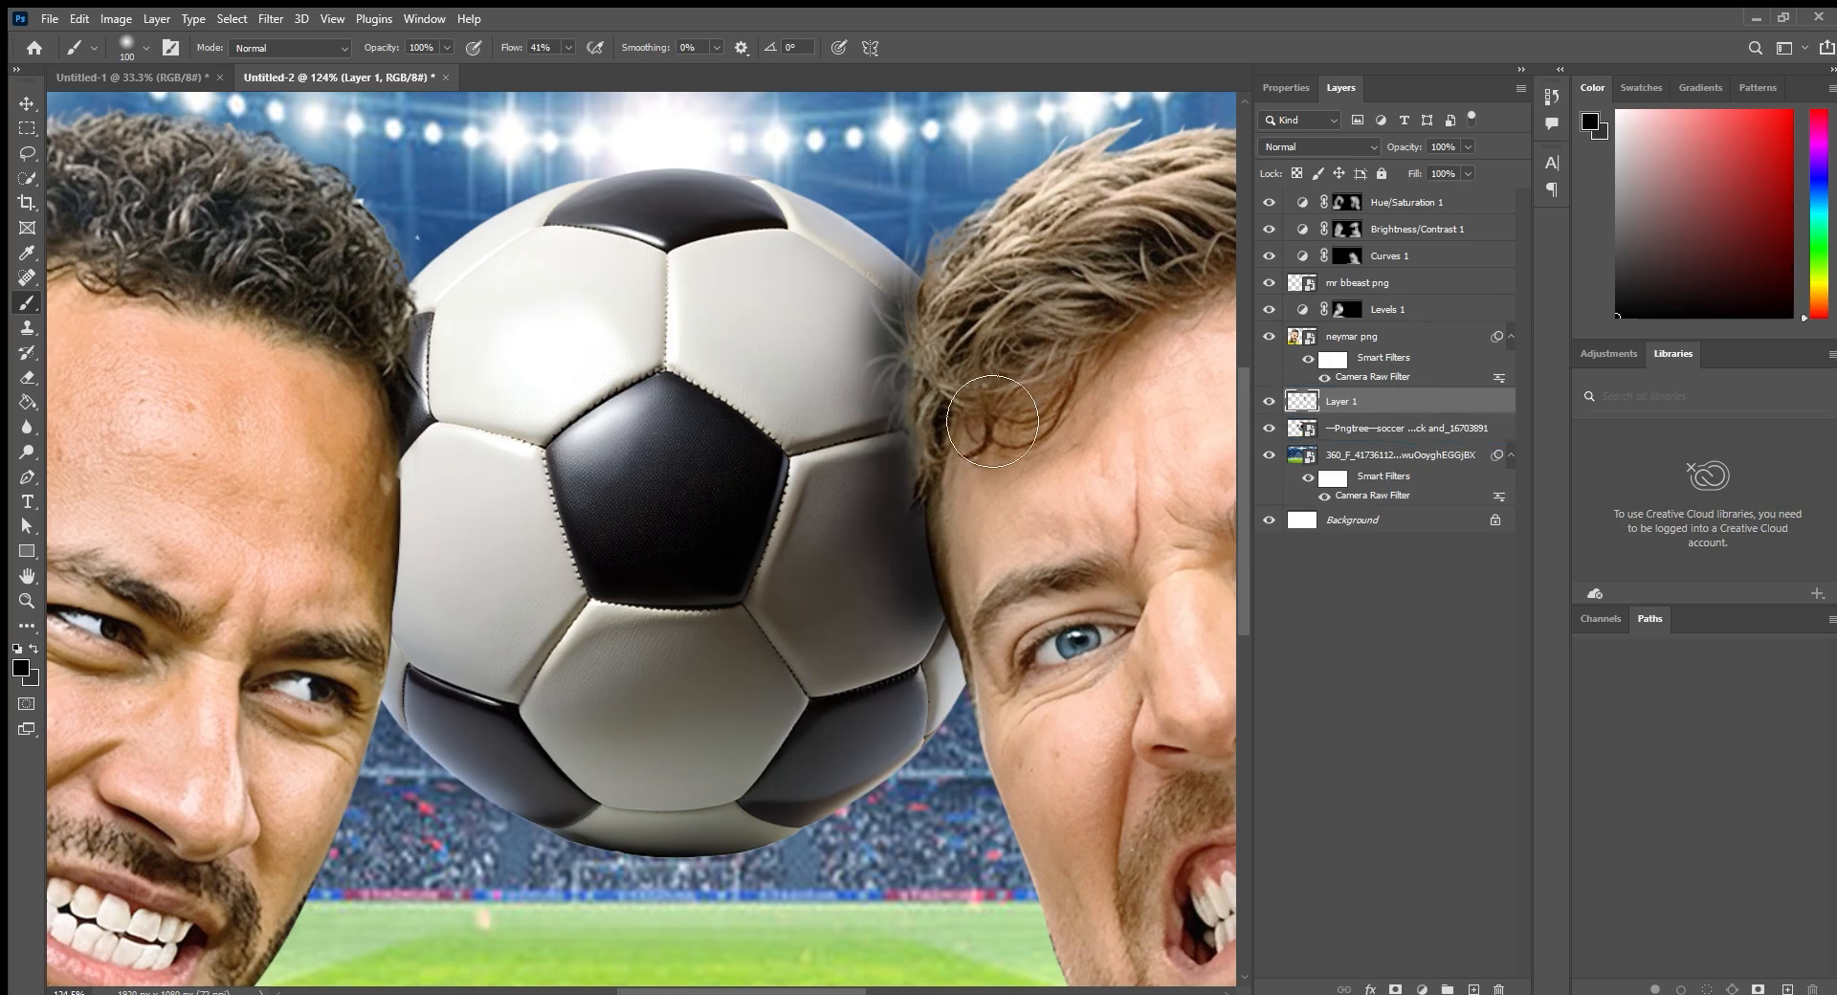
pyautogui.moveTo(400, 413)
pyautogui.mouseDown()
pyautogui.moveTo(421, 498)
pyautogui.moveTo(407, 743)
pyautogui.mouseUp()
pyautogui.moveTo(974, 683); pyautogui.dragTo(979, 737)
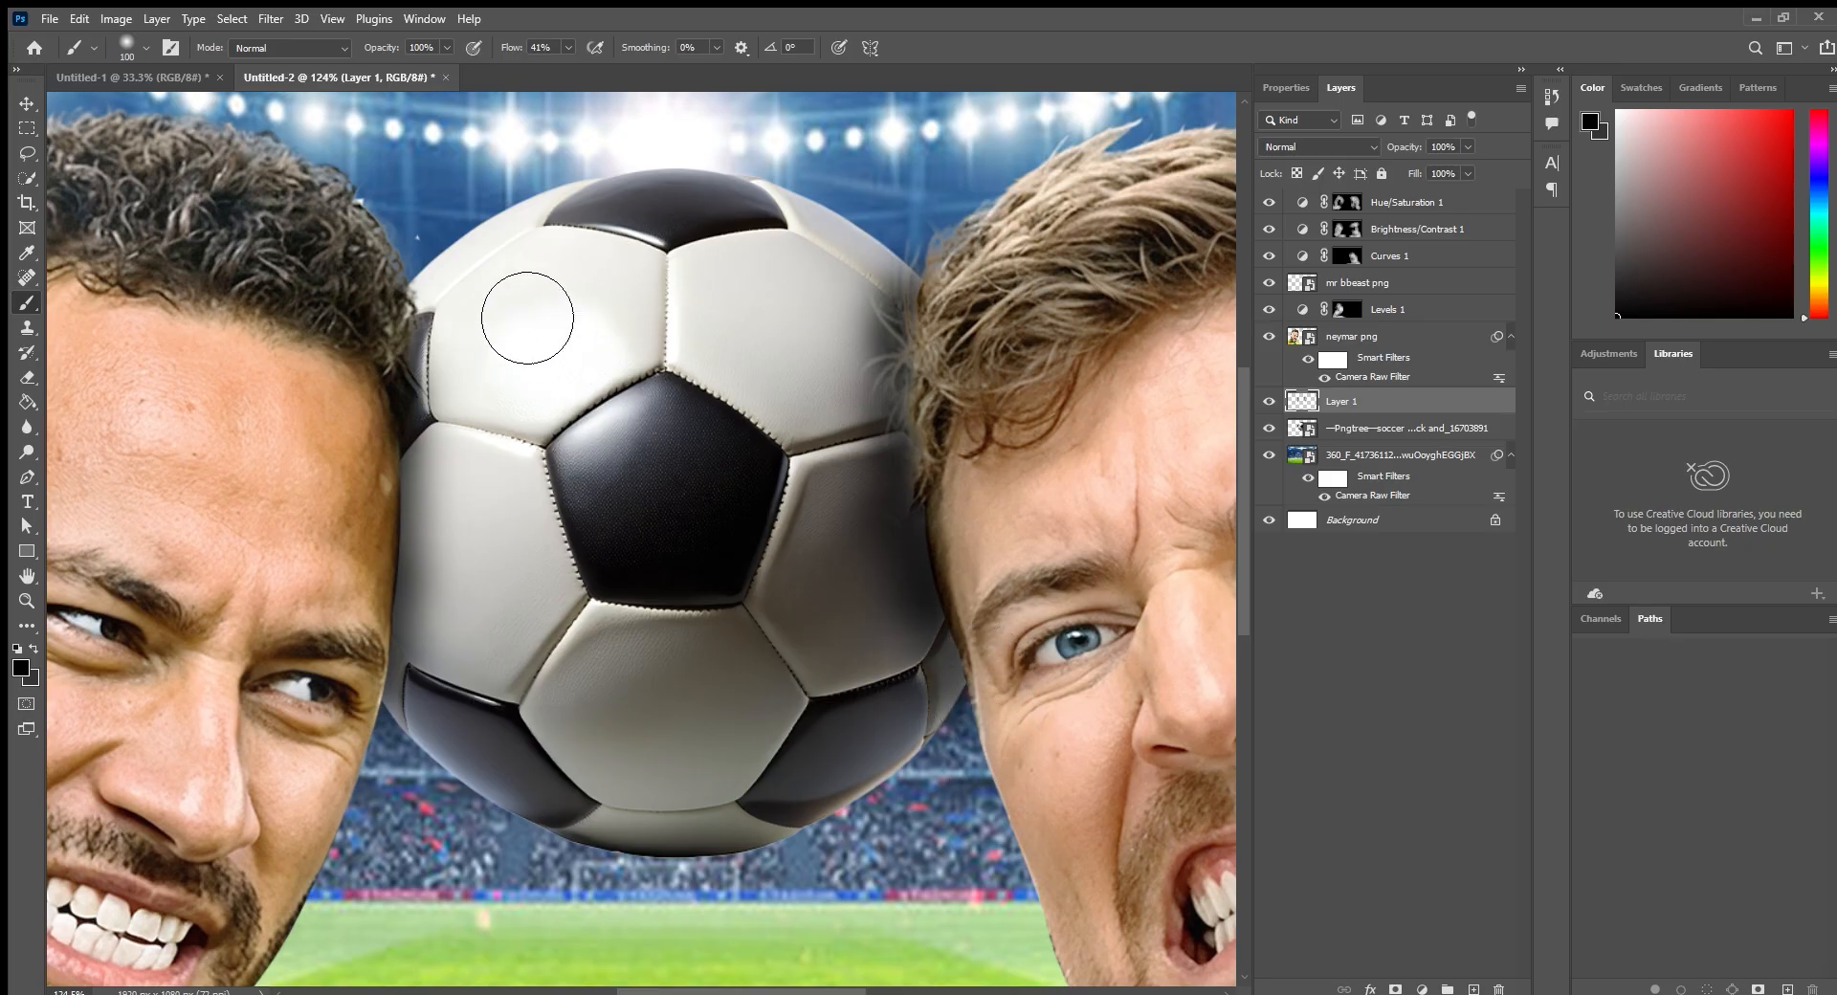
pyautogui.moveTo(525, 316); pyautogui.dragTo(675, 196)
pyautogui.hotkey('ctrl', 'z')
pyautogui.scroll(-13, 763, 287)
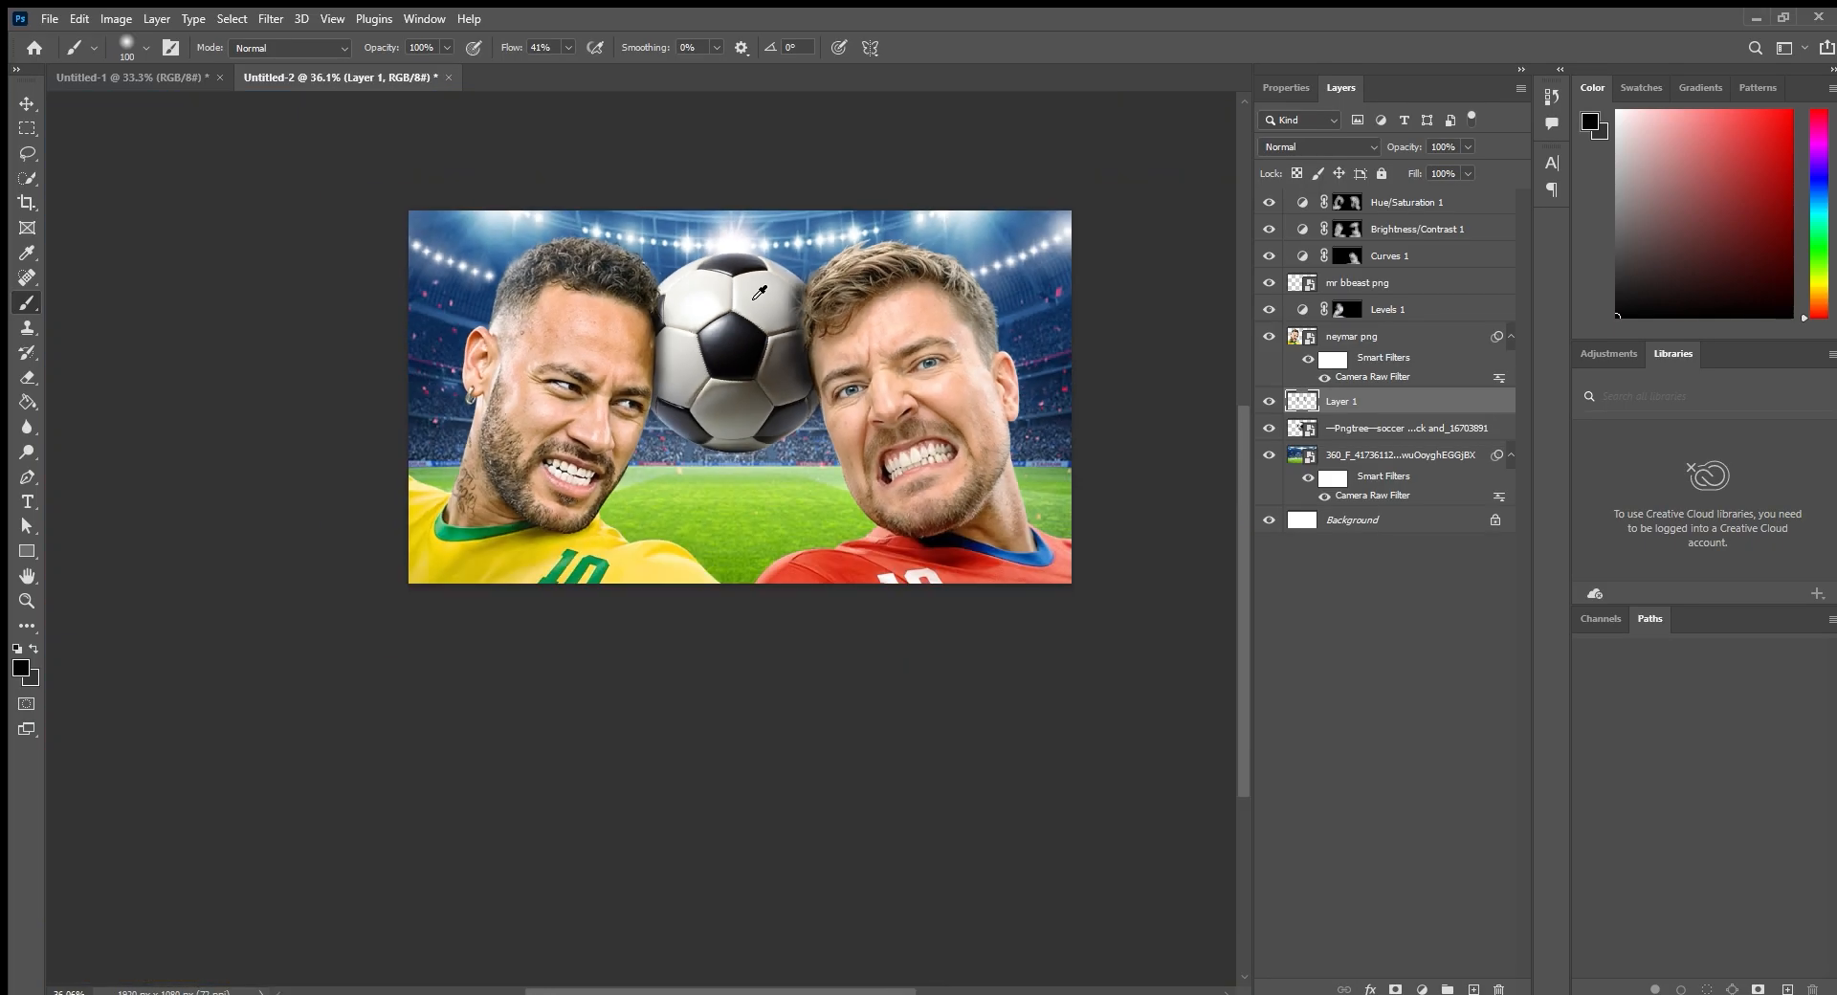
pyautogui.moveTo(768, 294); pyautogui.dragTo(747, 352)
pyautogui.hotkey('ctrl', 'z')
# Erase excess shading from the ball's panels beside MrBeast's head with the Eraser tool enlarged to 100 px.
pyautogui.scroll(11, 776, 329)
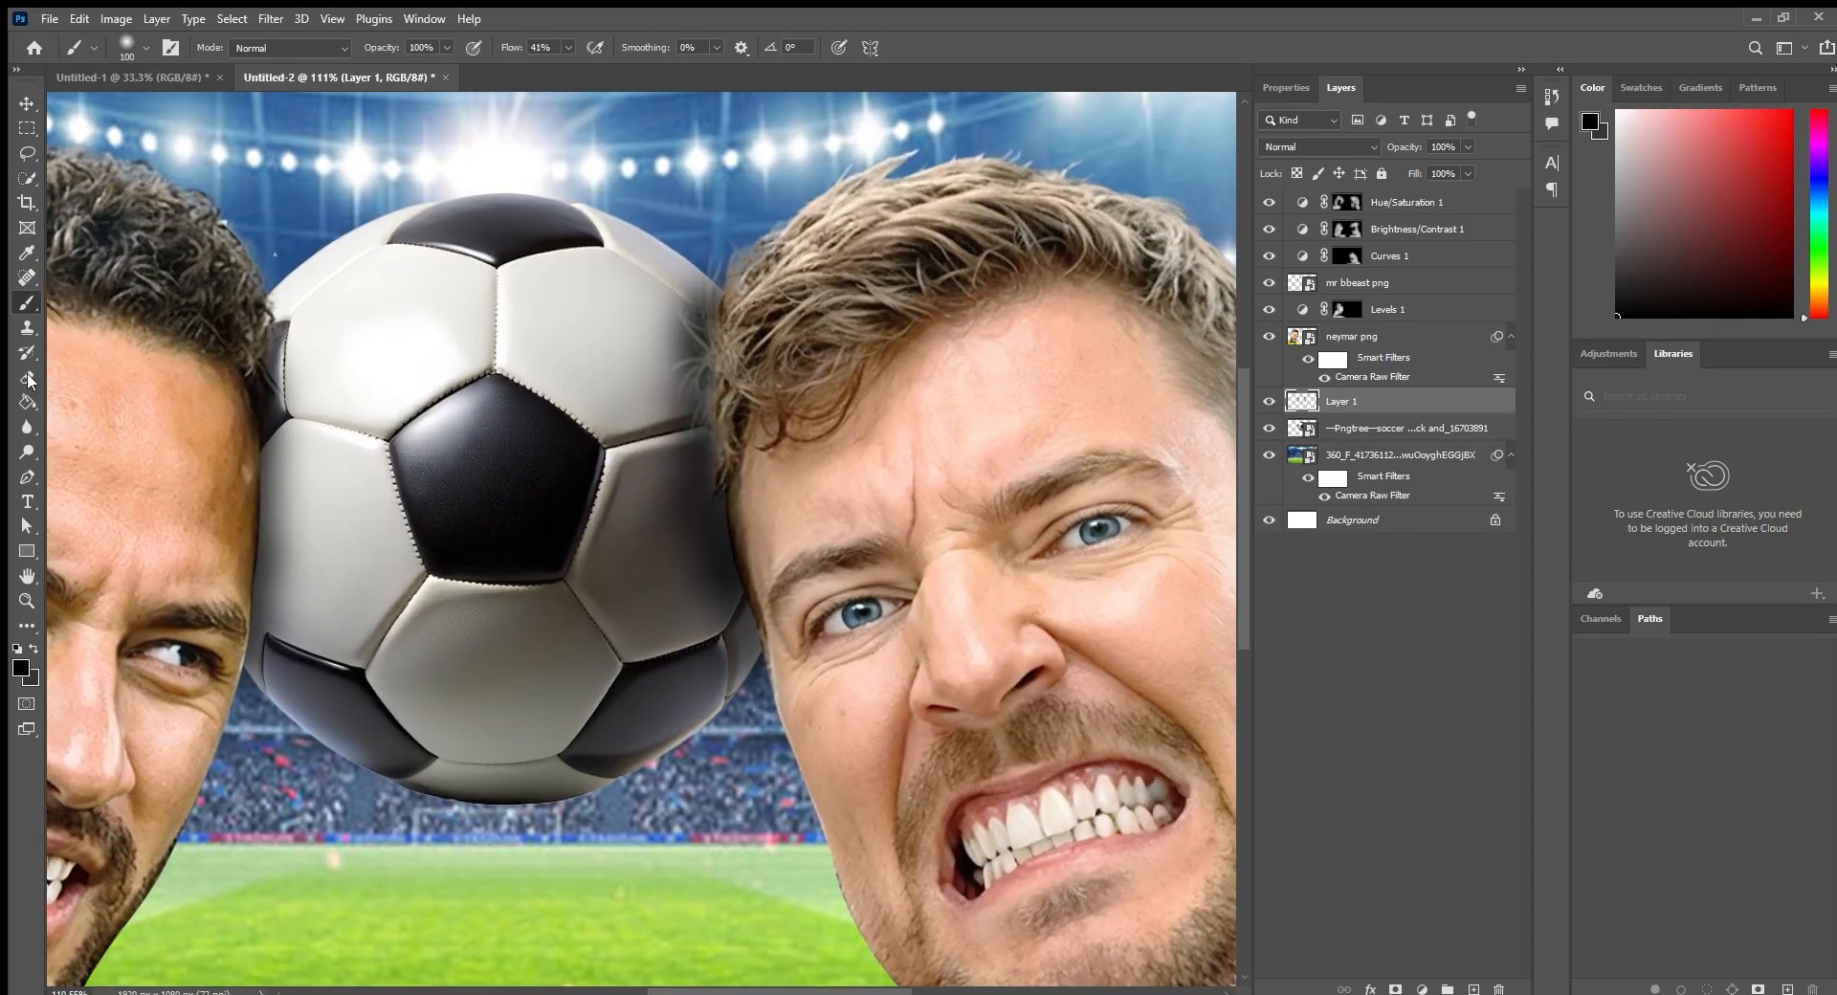
pyautogui.click(28, 379)
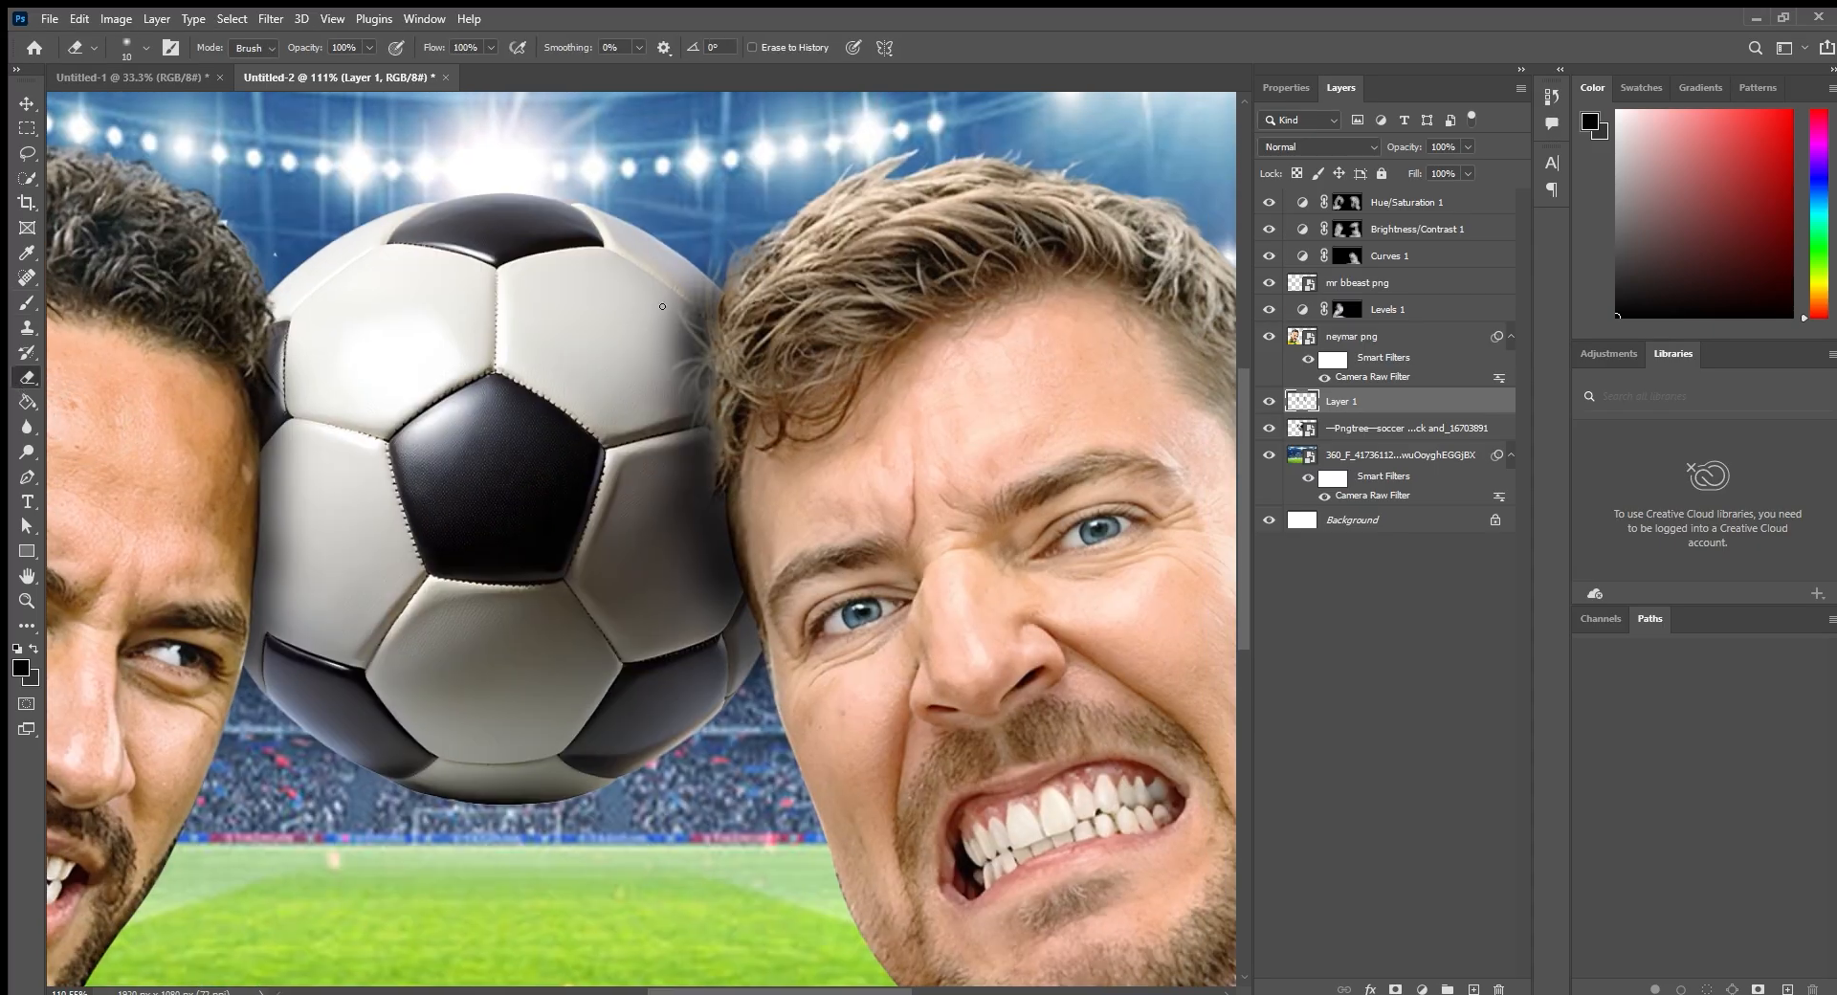
pyautogui.moveTo(691, 336)
pyautogui.mouseDown()
pyautogui.moveTo(685, 322)
pyautogui.moveTo(691, 368)
pyautogui.mouseUp()
pyautogui.press(']')
pyautogui.press(']')
pyautogui.moveTo(698, 488); pyautogui.dragTo(680, 585)
pyautogui.moveTo(675, 302)
pyautogui.mouseDown()
pyautogui.moveTo(717, 270)
pyautogui.moveTo(789, 266)
pyautogui.moveTo(658, 279)
pyautogui.moveTo(716, 287)
pyautogui.mouseUp()
# Reselect Layer 1 and dab black brush shading back onto the ball's edge beside MrBeast's hairline.
pyautogui.press('v')
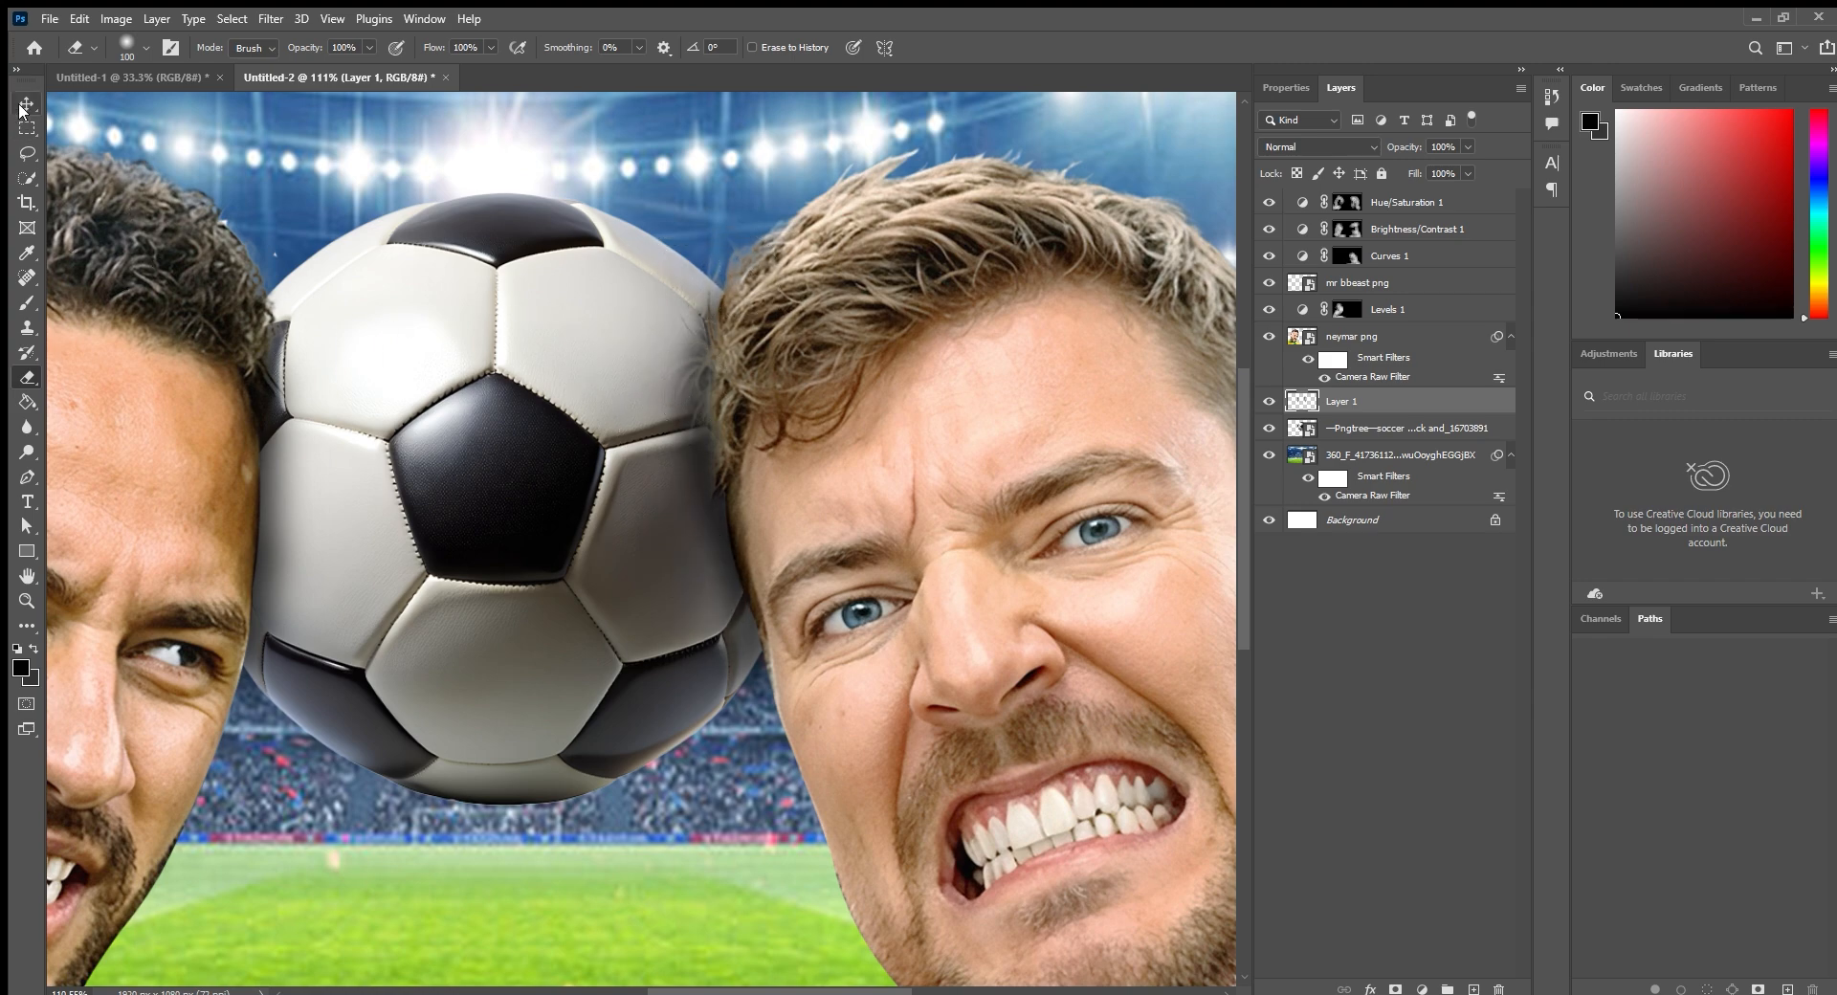
pyautogui.click(438, 182)
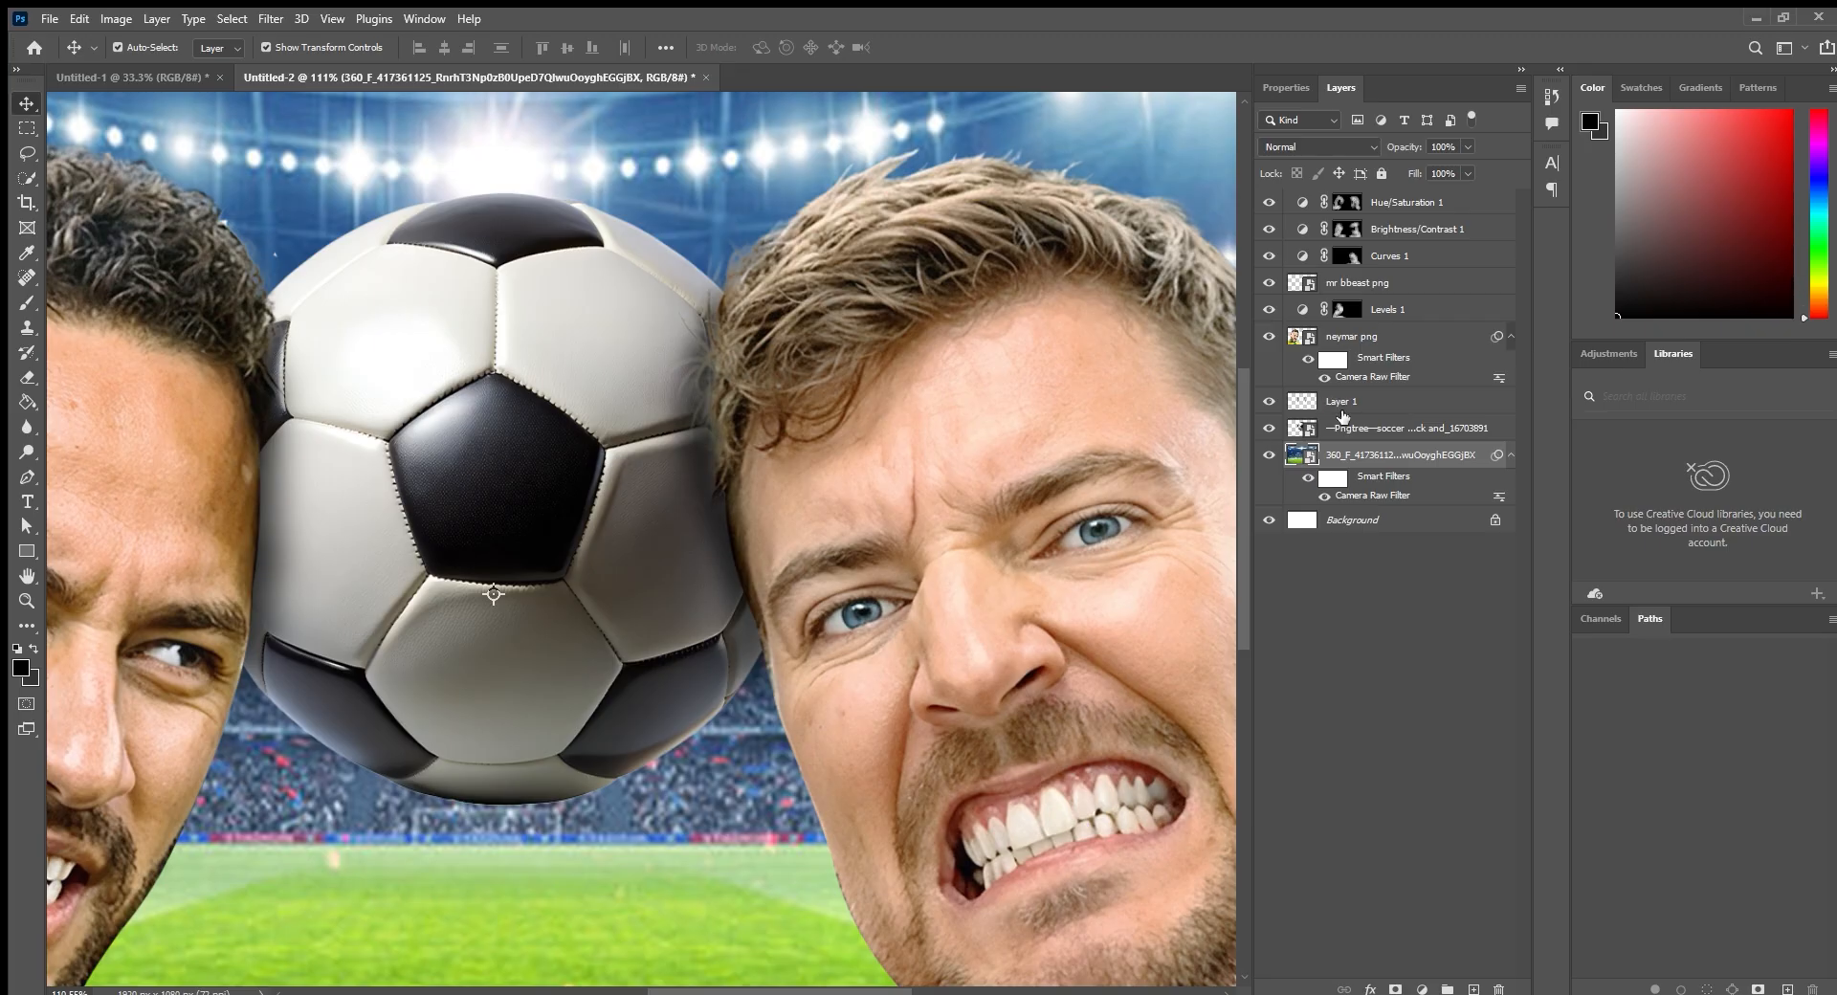
pyautogui.click(1343, 412)
pyautogui.click(27, 302)
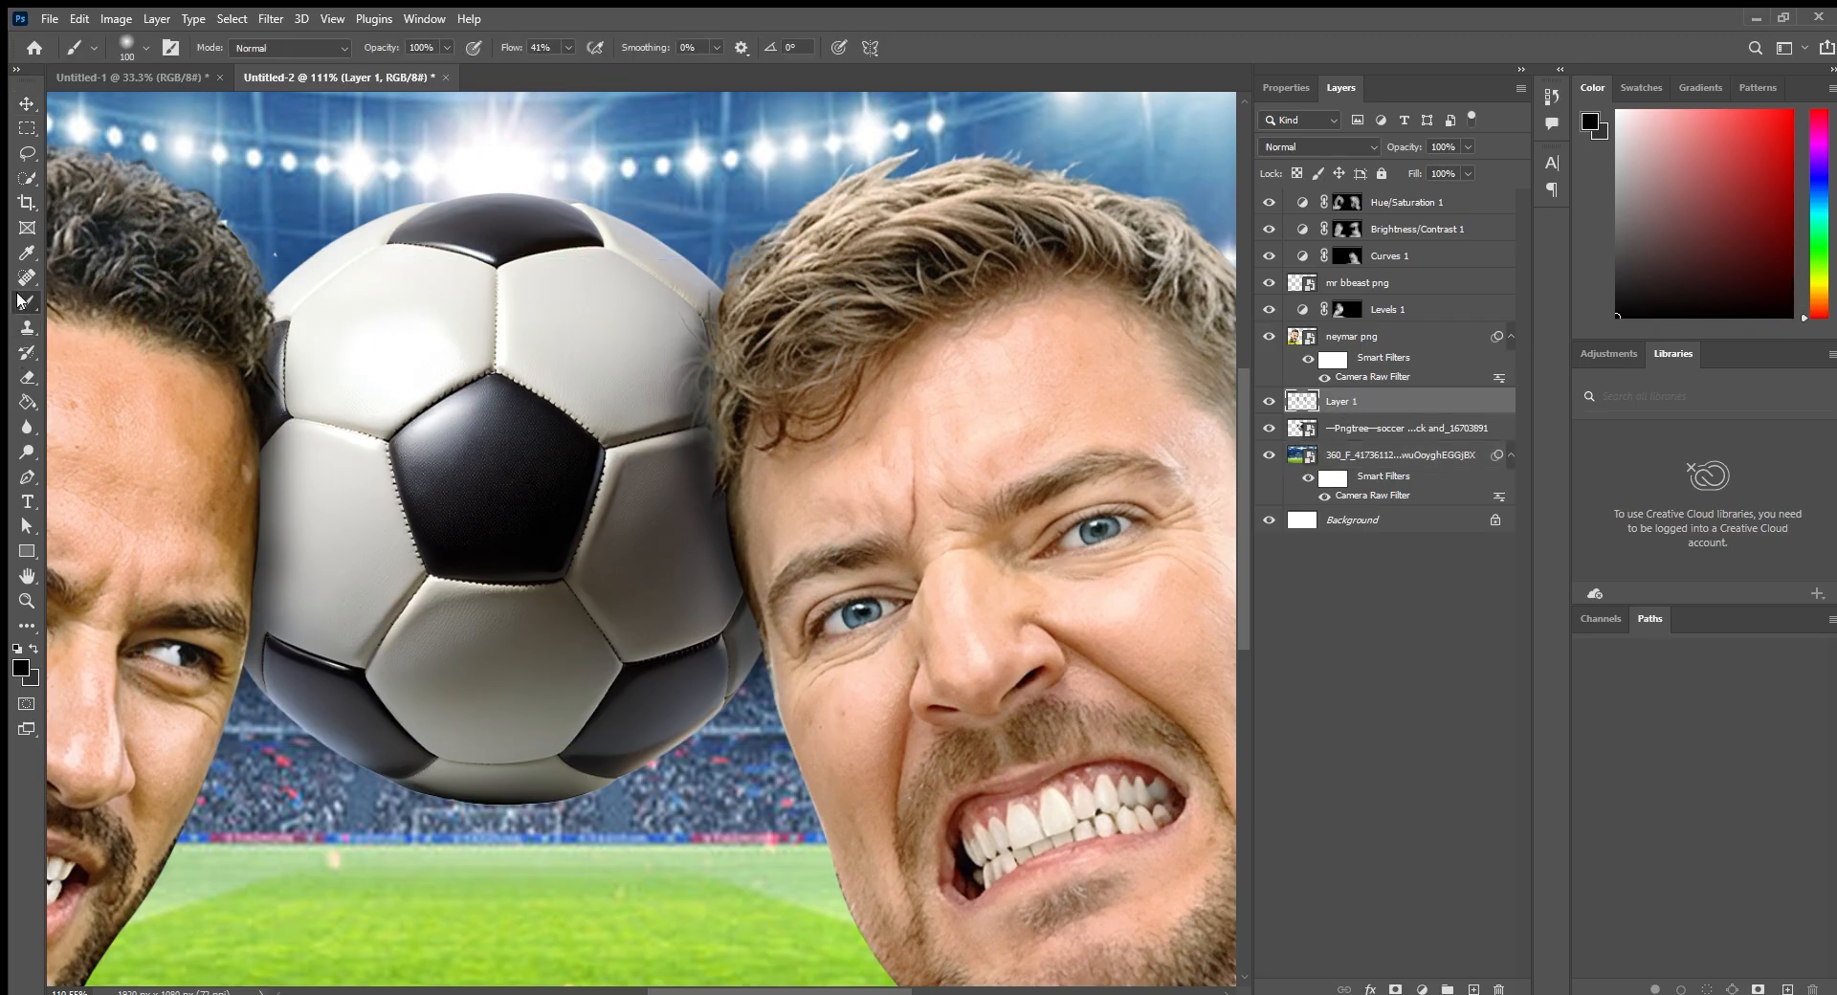
pyautogui.click(750, 449)
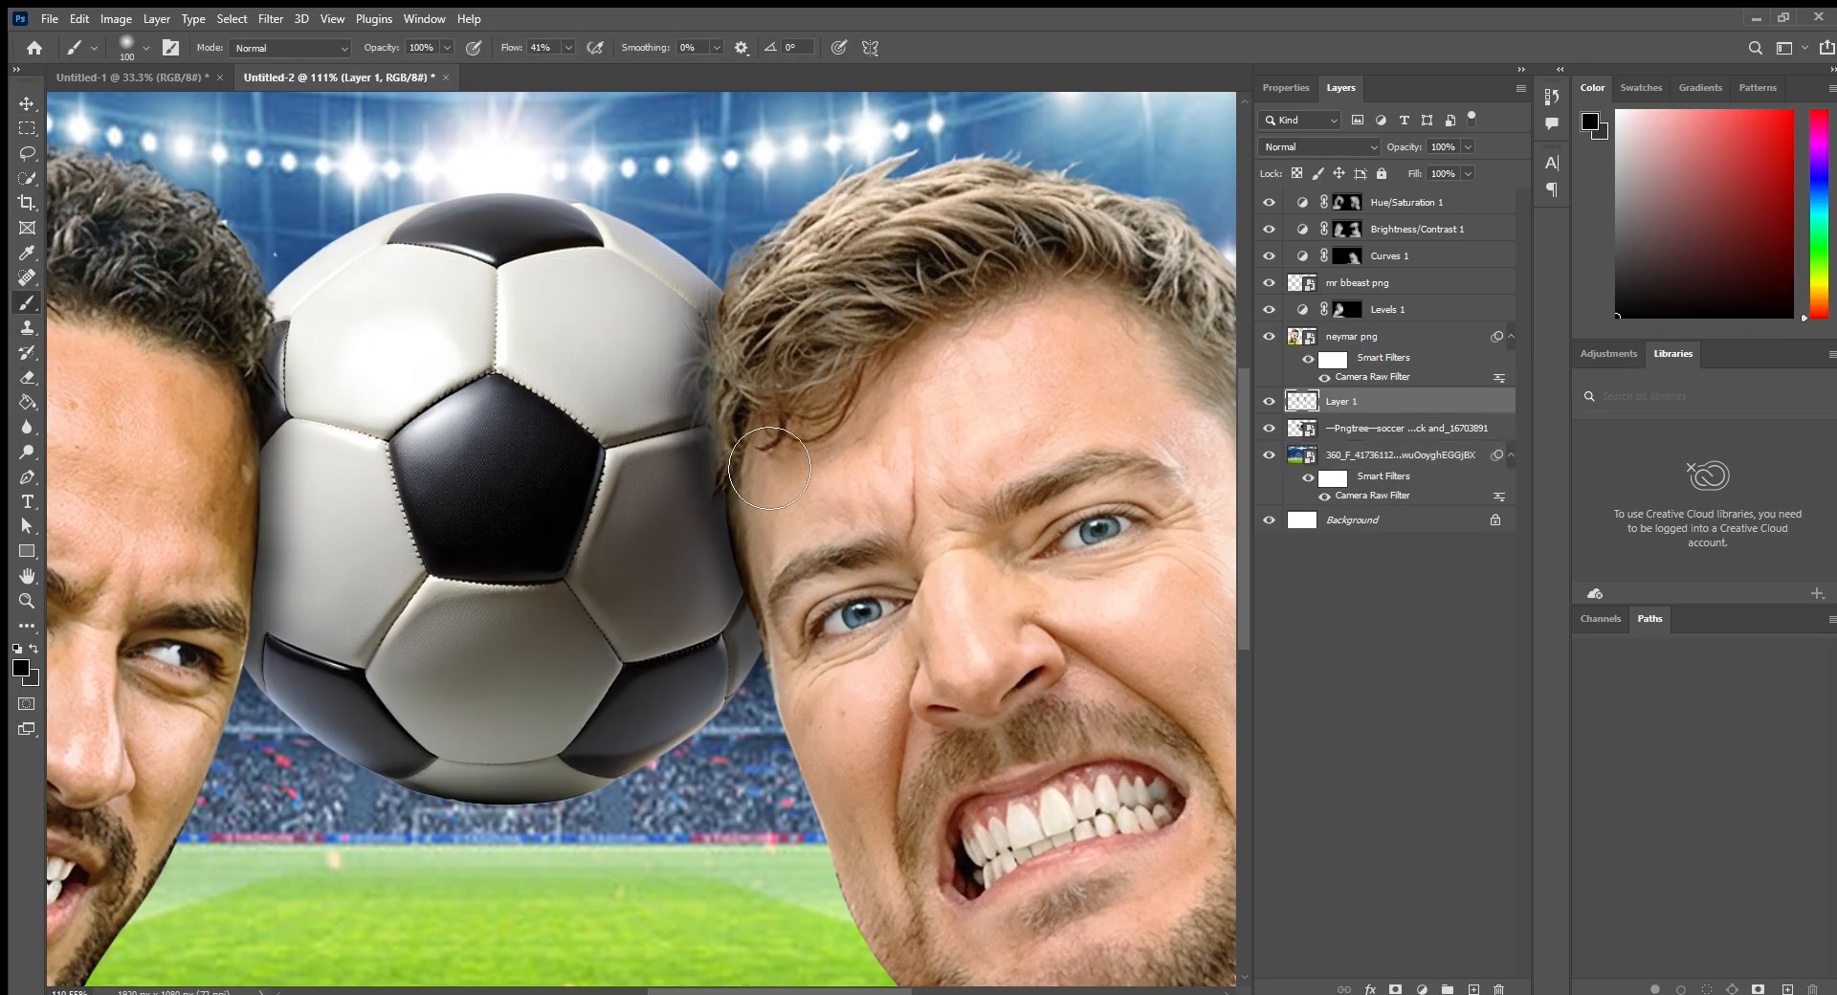
pyautogui.click(709, 438)
pyautogui.hotkey('ctrl', 'z')
pyautogui.click(708, 472)
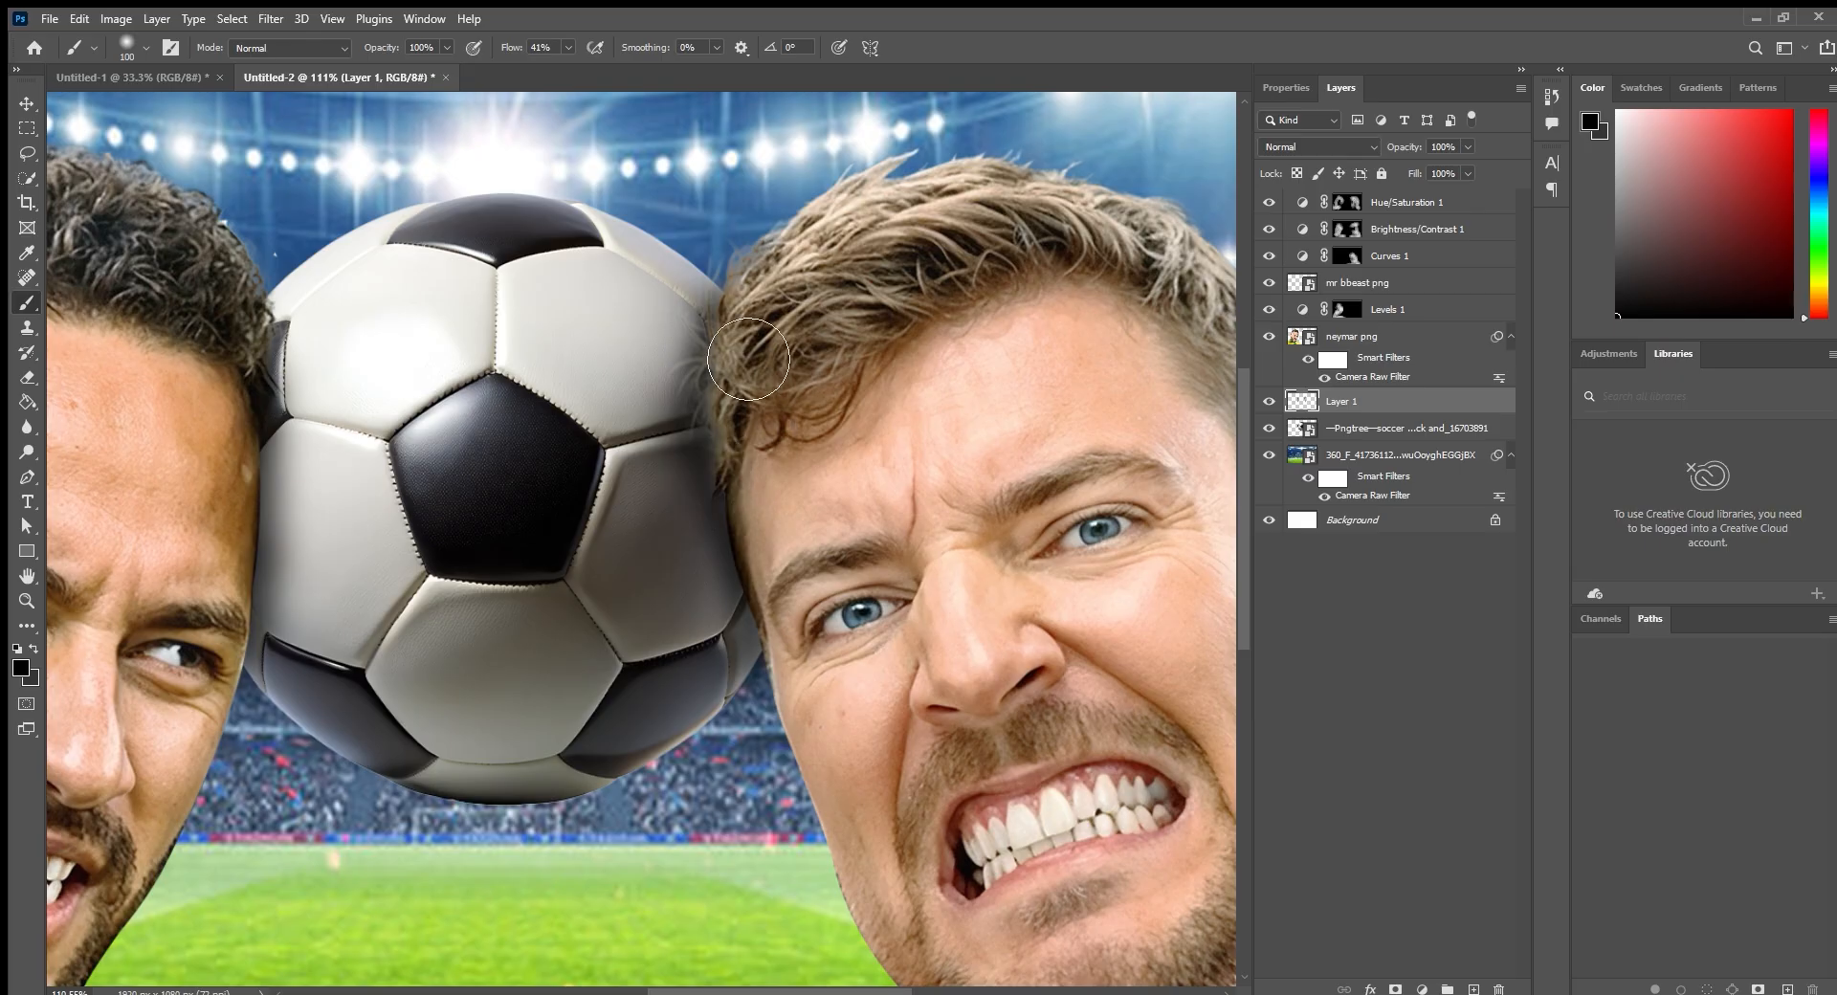
# Review the shaded ball between the two heads in the whole composition, with the Move tool active and no layer selected.
pyautogui.scroll(-4, 708, 478)
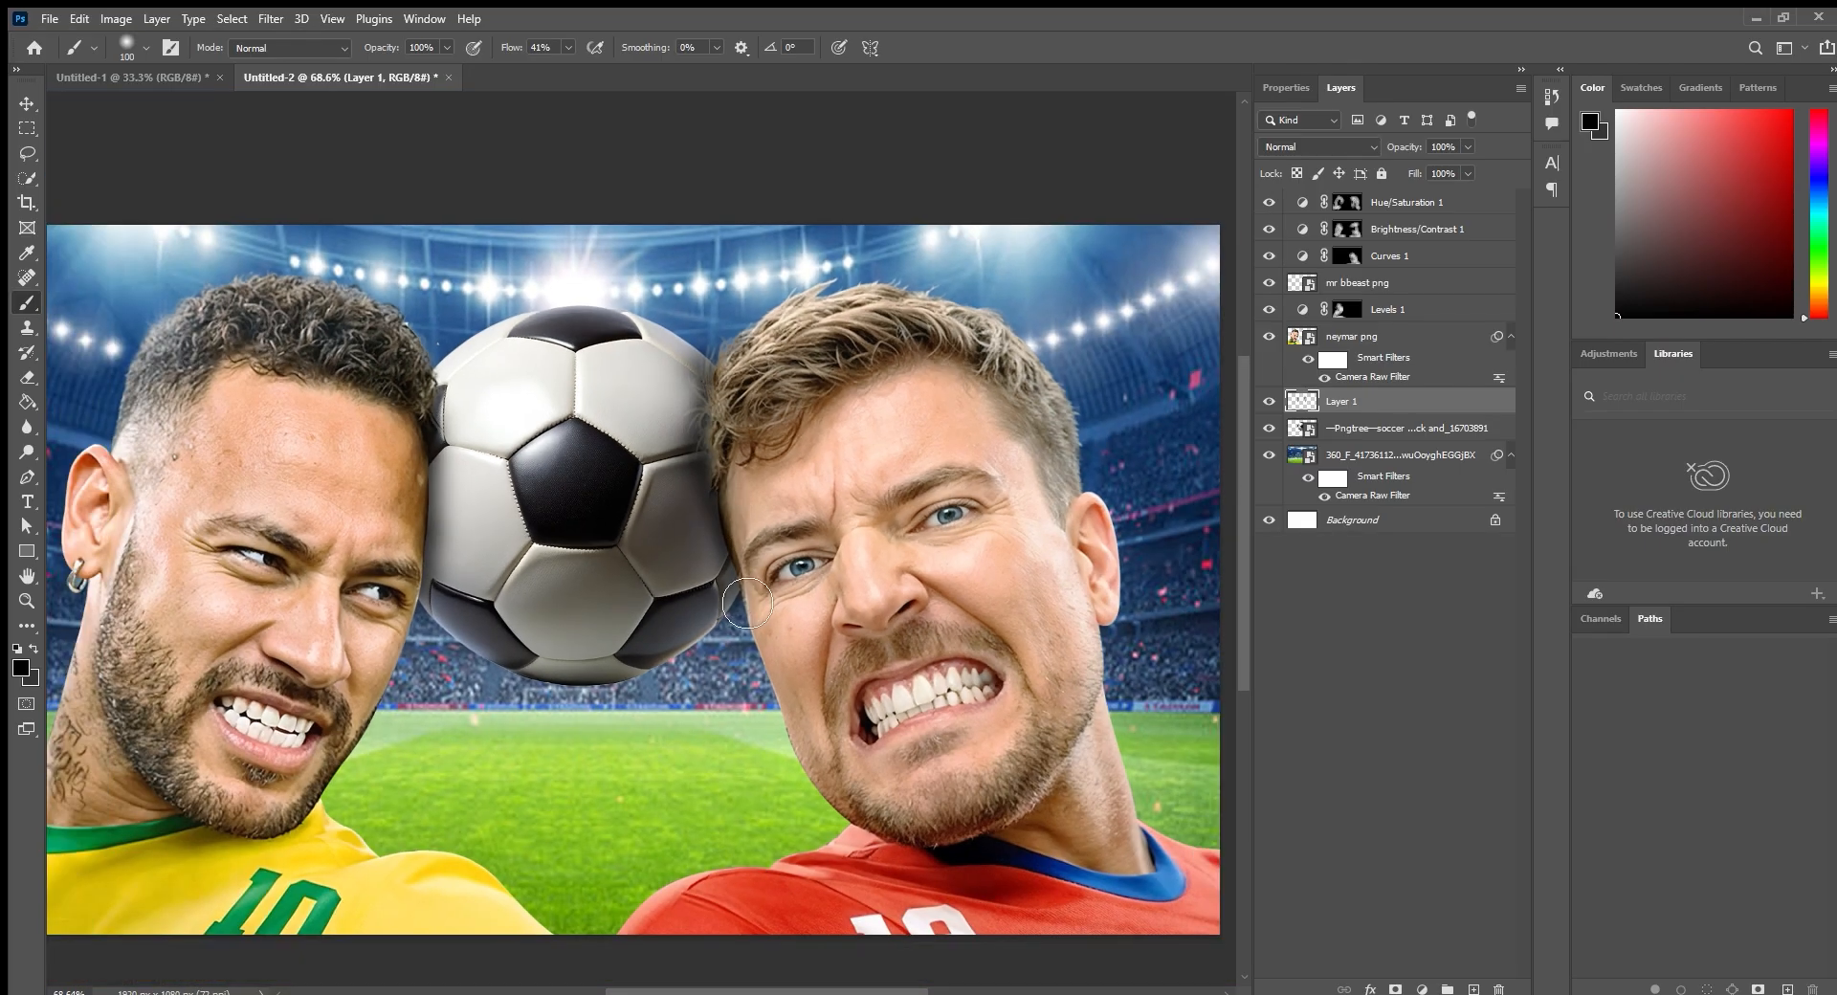
pyautogui.scroll(-4, 731, 612)
pyautogui.scroll(4, 718, 622)
pyautogui.scroll(-2, 709, 627)
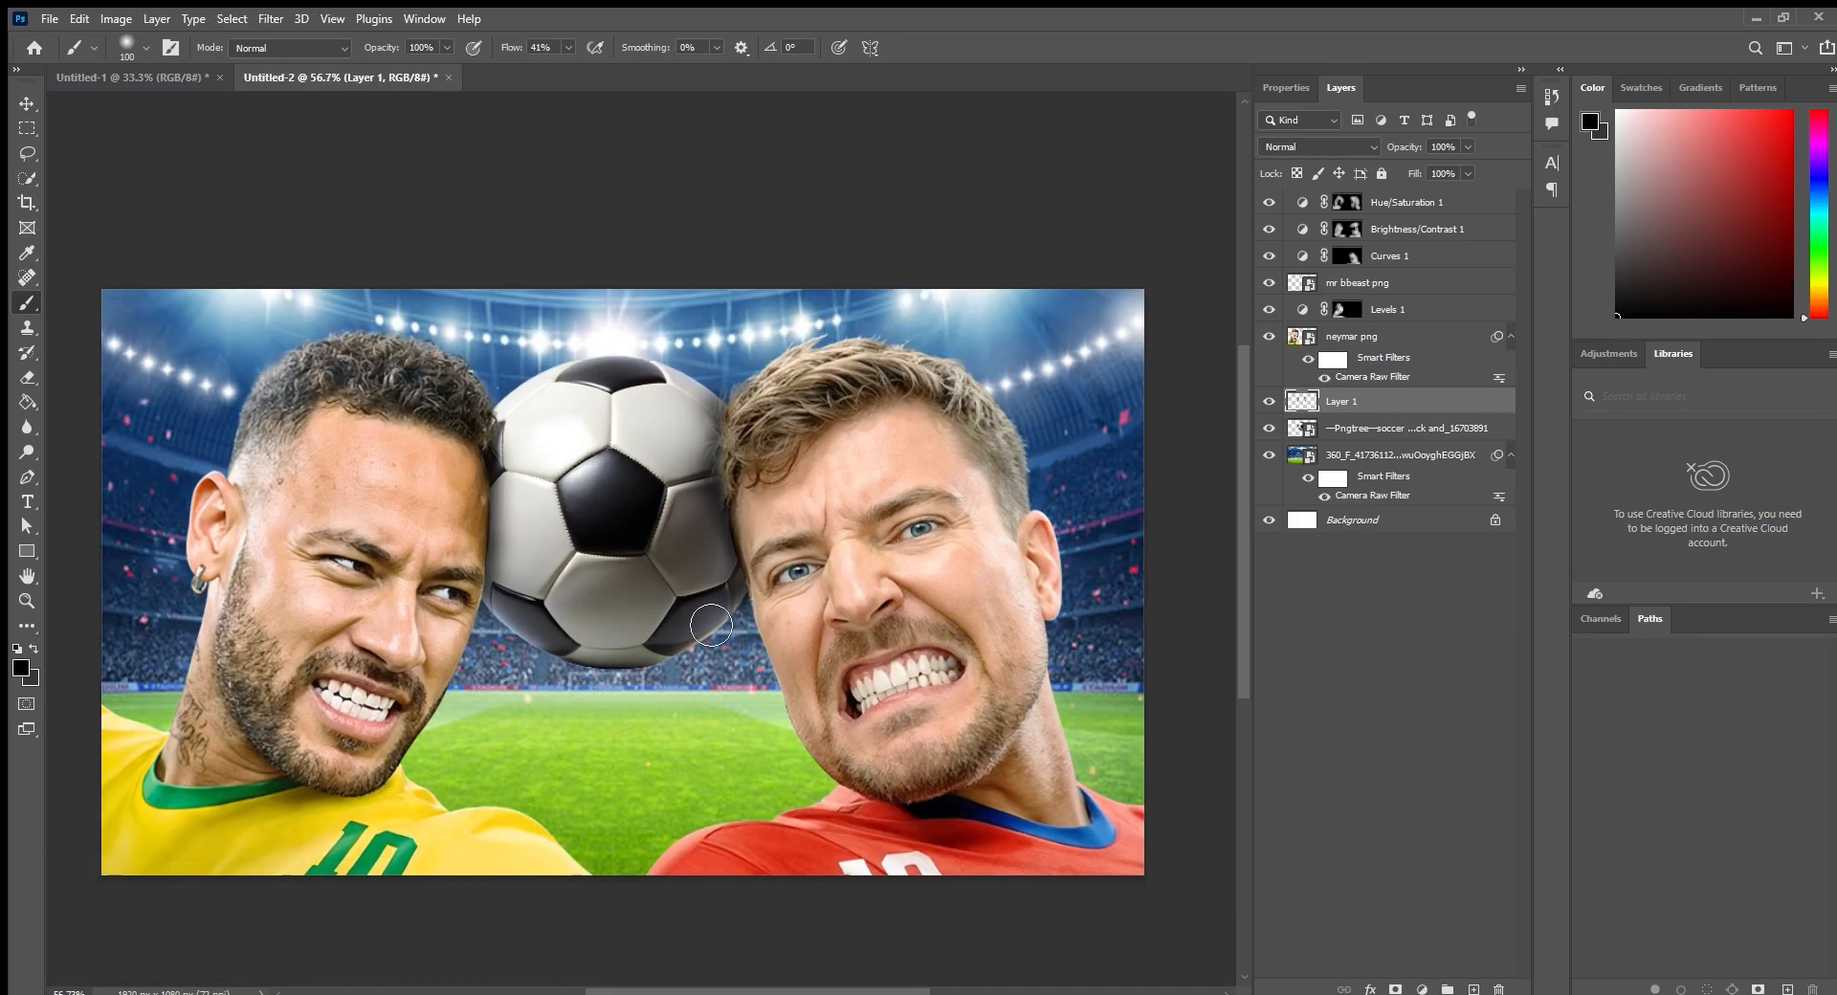
pyautogui.scroll(1, 713, 622)
pyautogui.scroll(-1, 715, 618)
pyautogui.scroll(1, 718, 614)
pyautogui.scroll(-1, 721, 610)
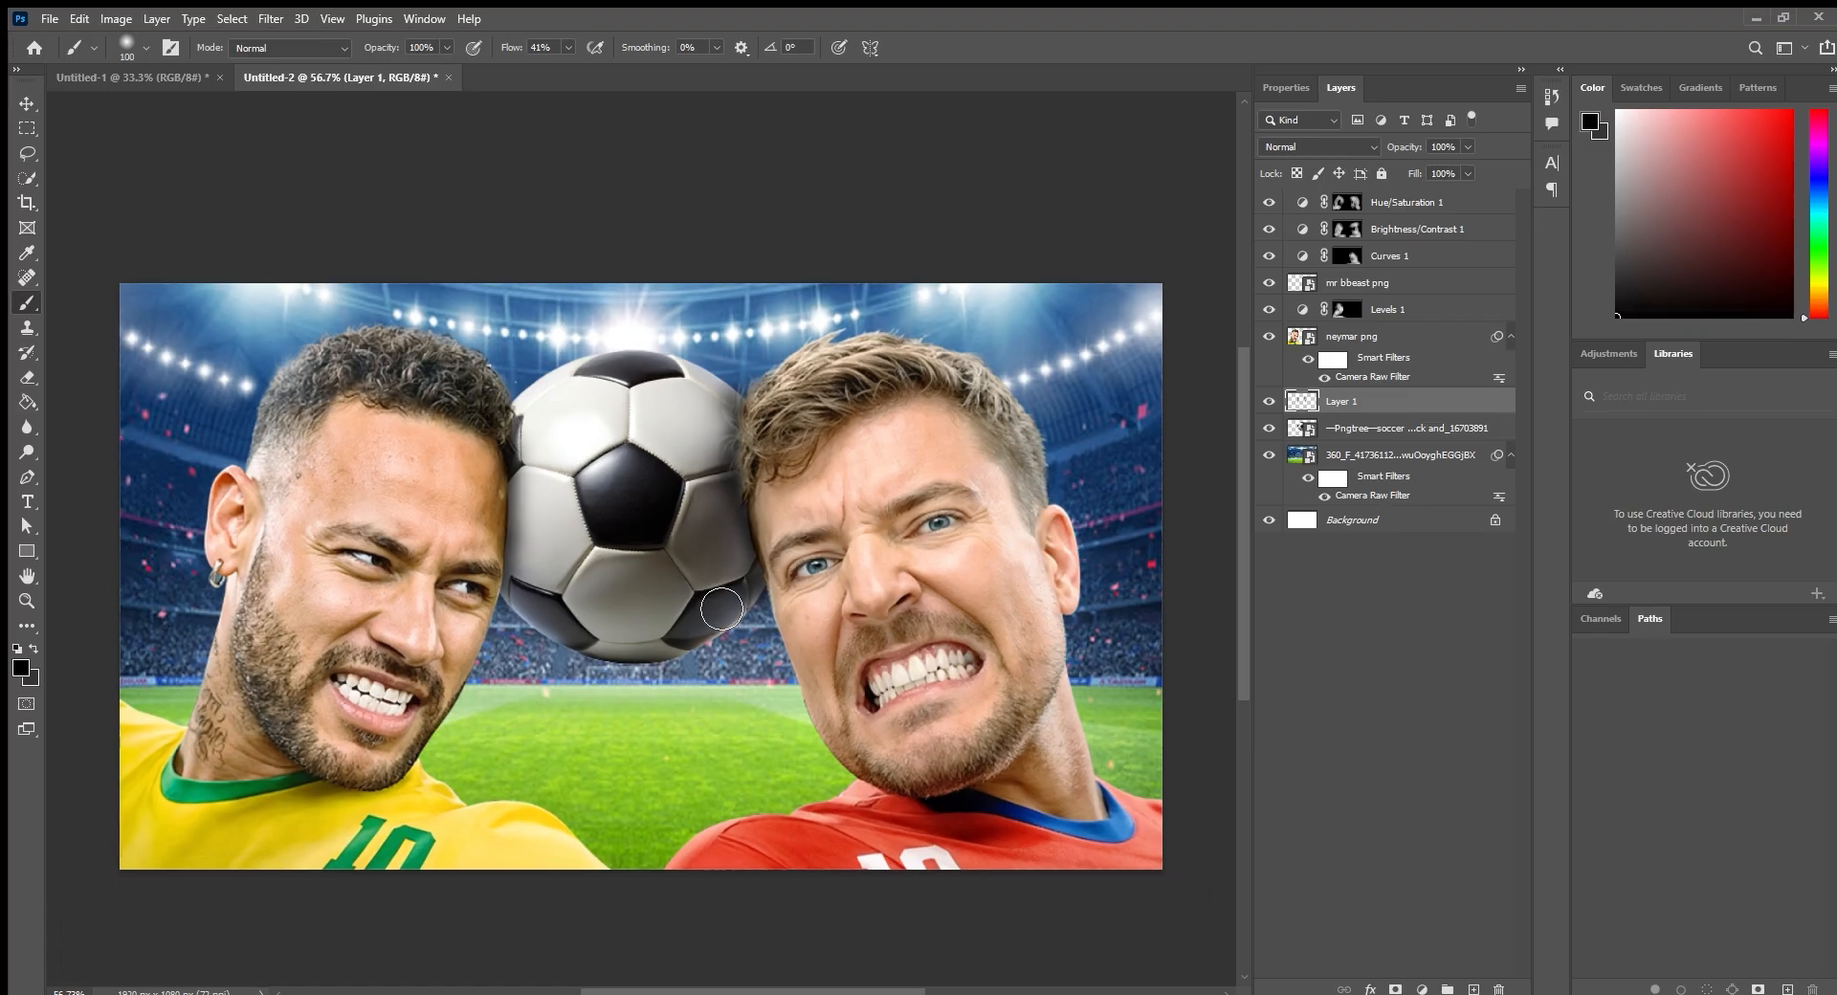
pyautogui.click(26, 102)
pyautogui.click(238, 151)
pyautogui.click(253, 543)
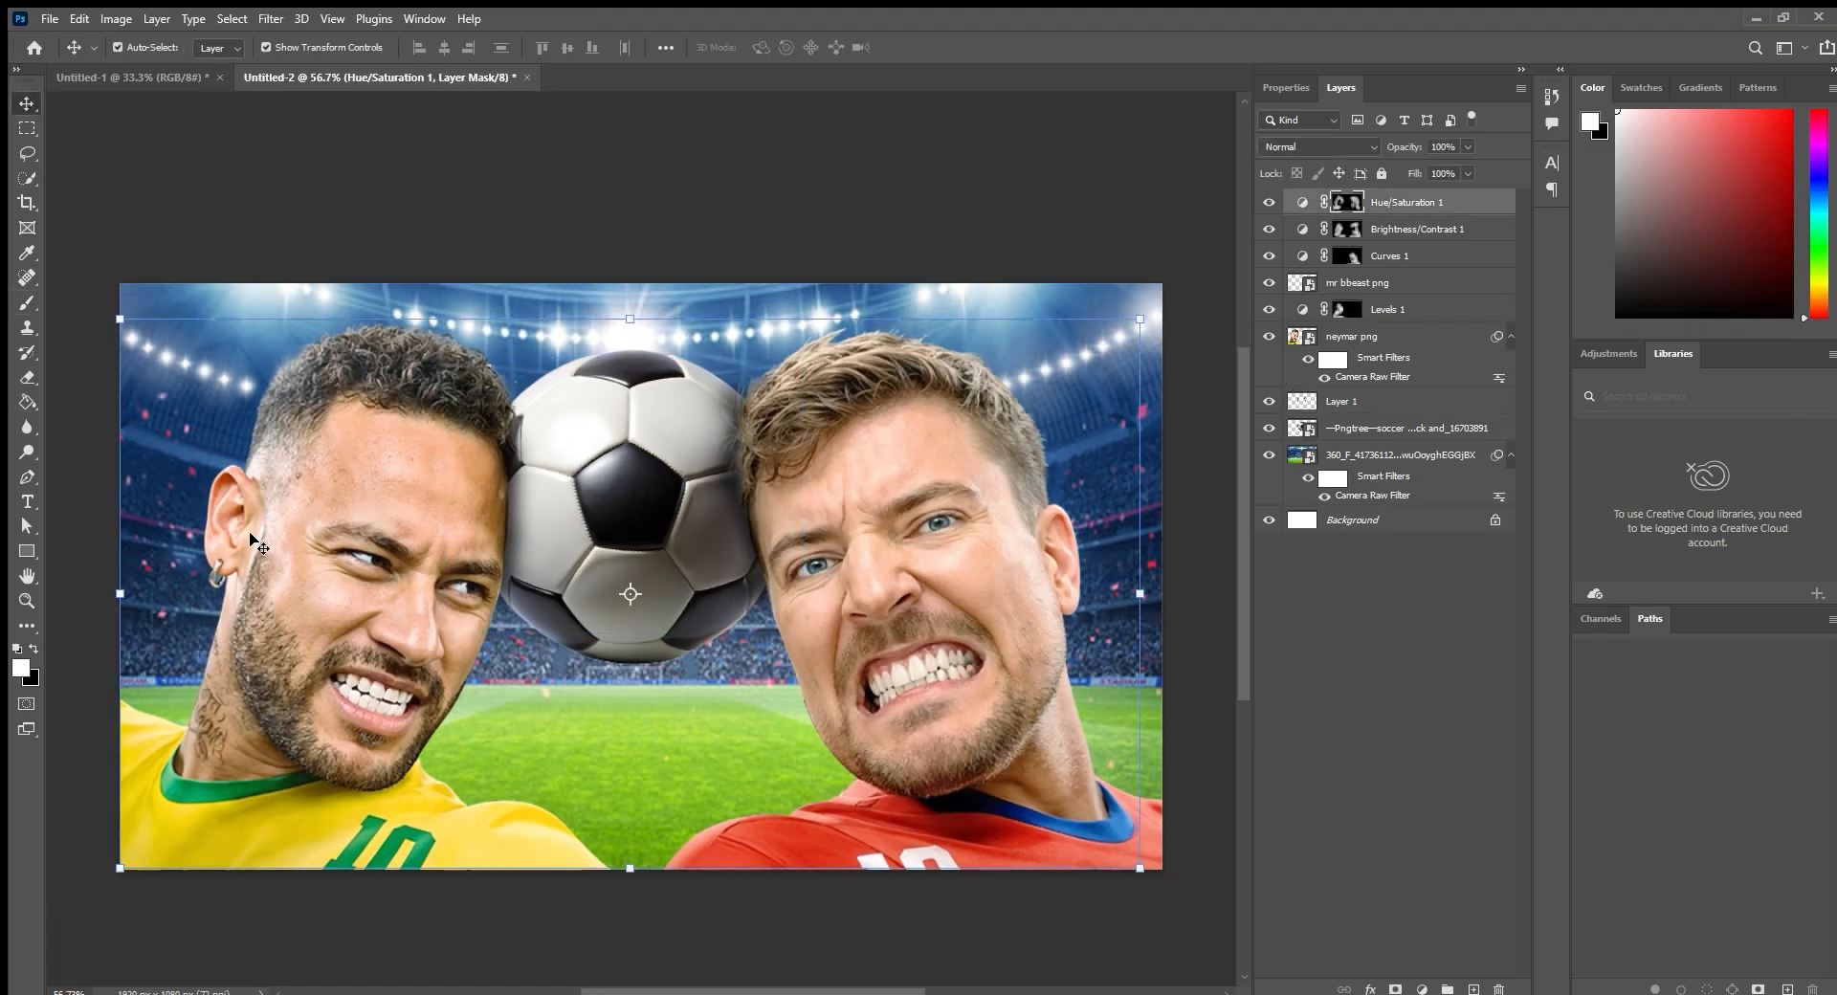
pyautogui.click(572, 183)
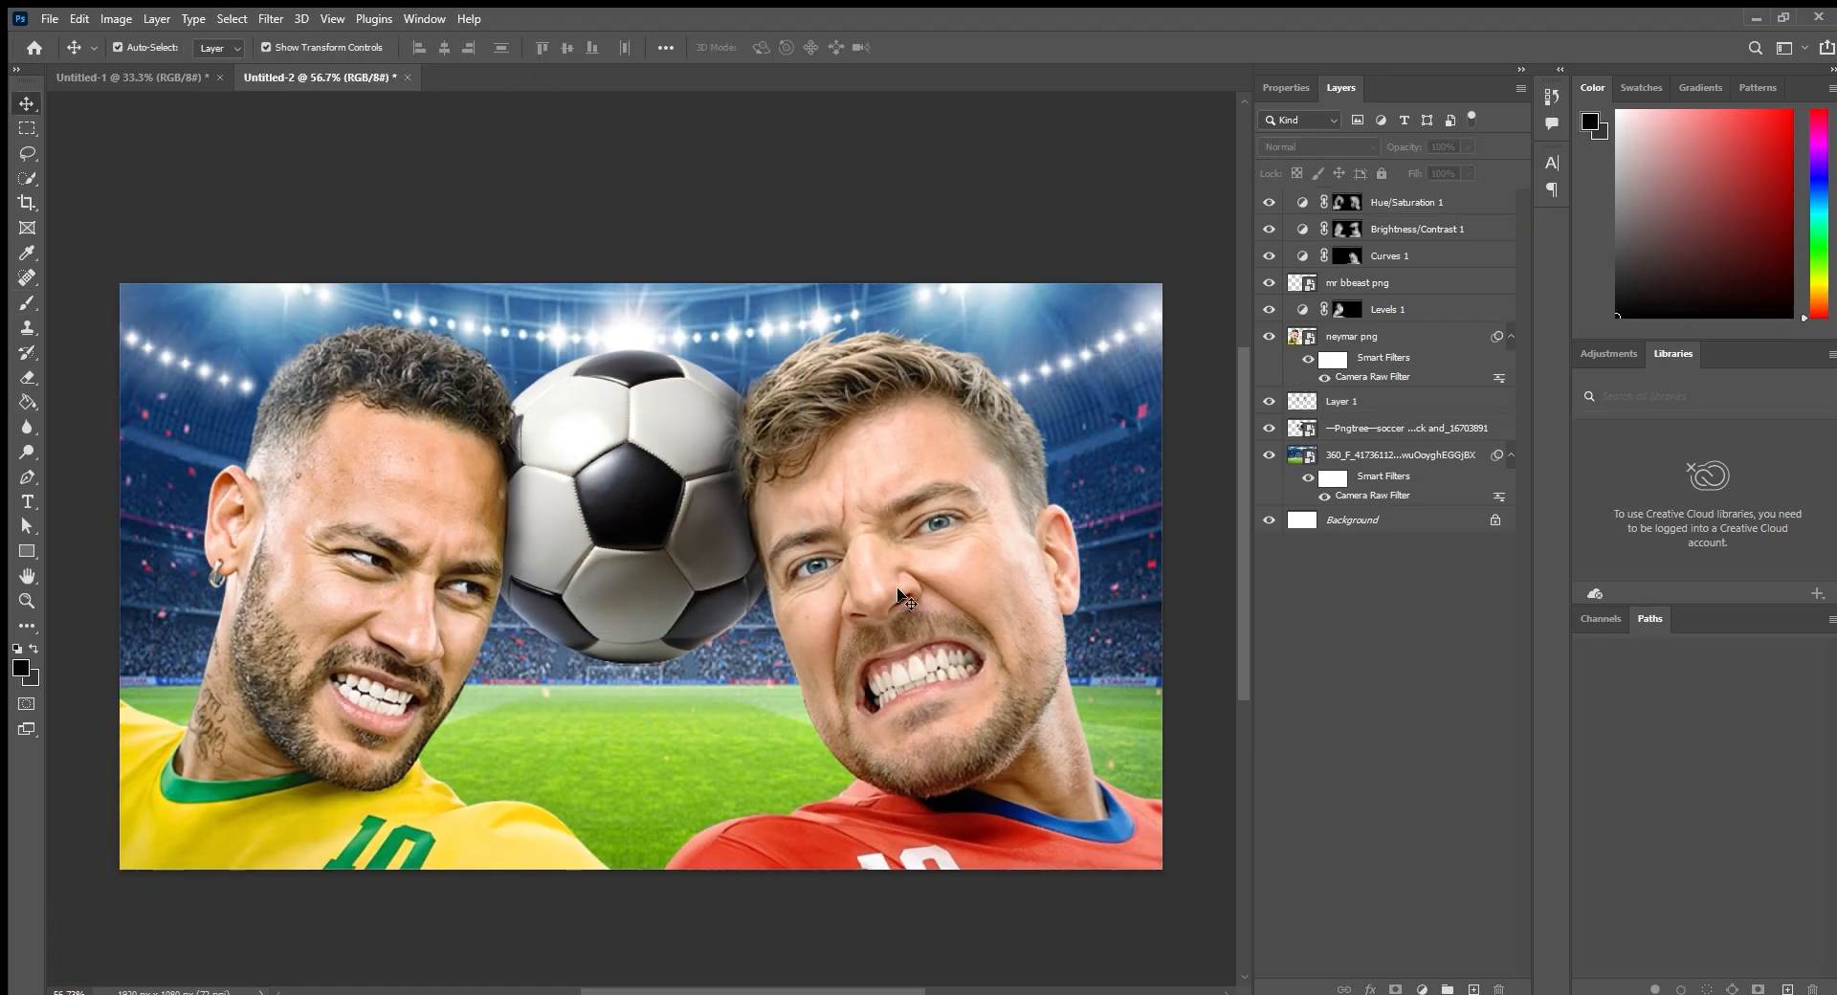
pyautogui.scroll(-1, 733, 592)
pyautogui.scroll(1, 729, 592)
pyautogui.moveTo(643, 540); pyautogui.dragTo(639, 556)
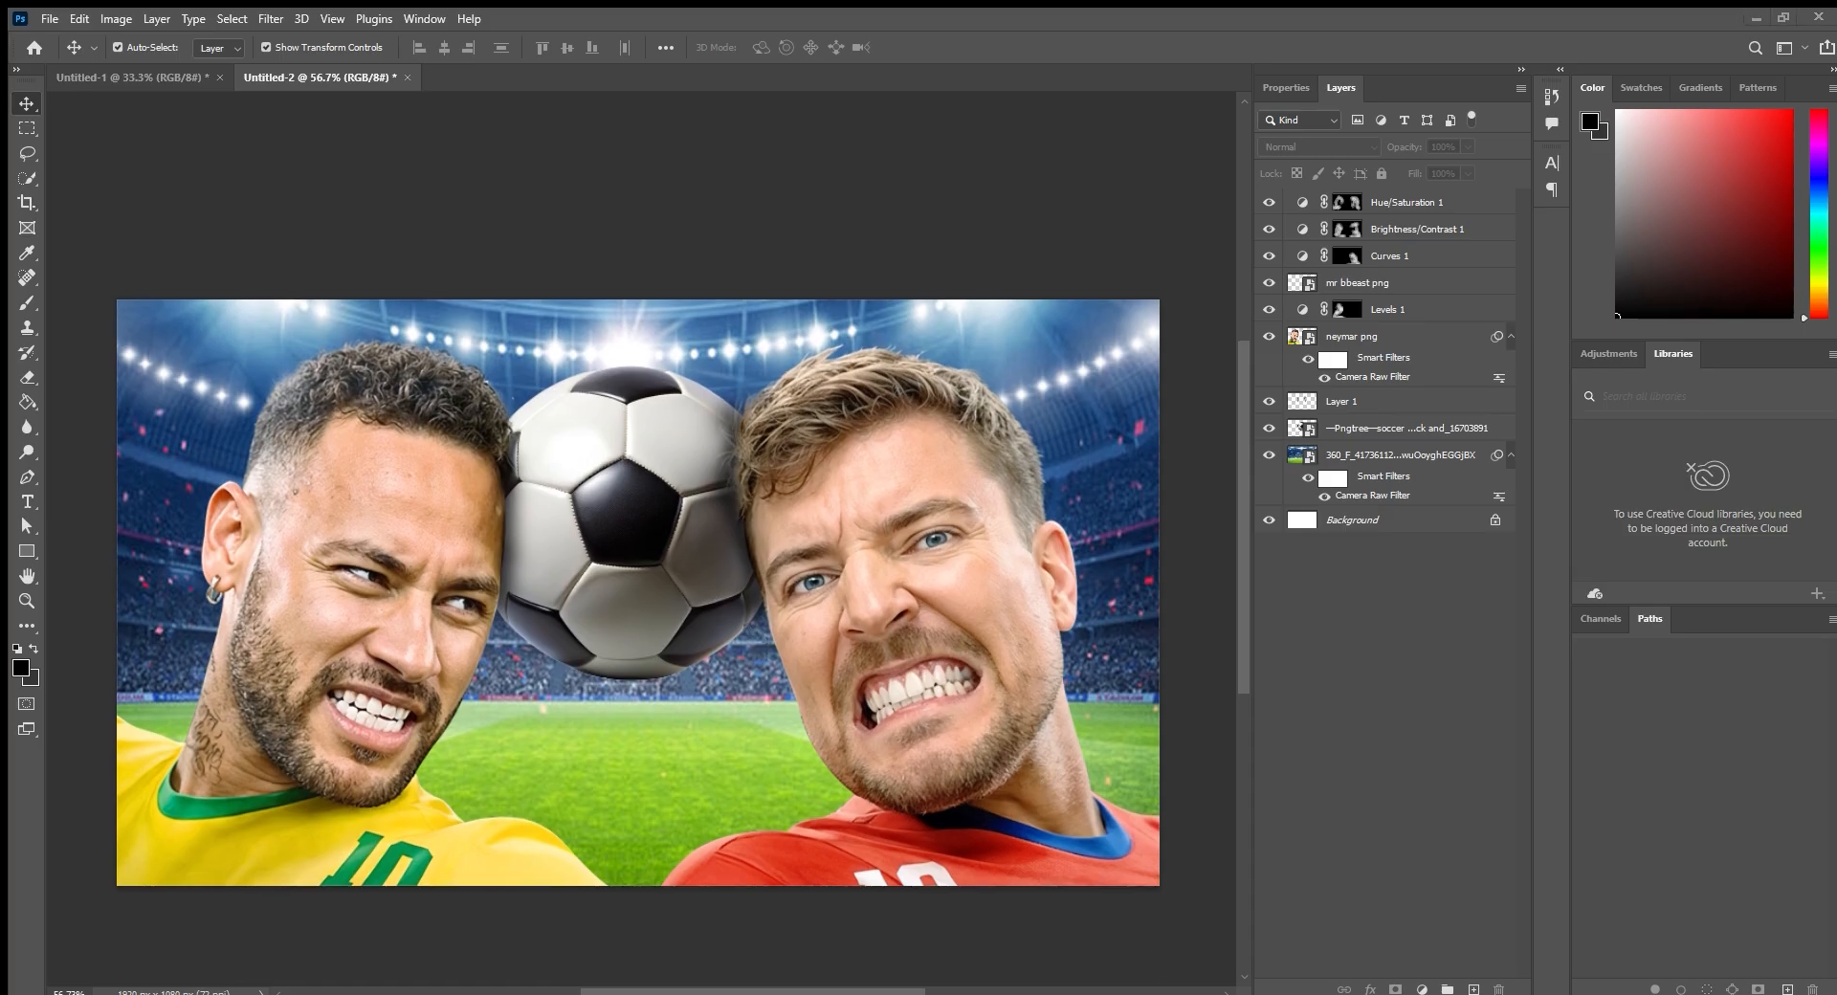
# Transform the soccer ball to 17.27% scale with a 29.56° rotation, positioned between the two heads.
pyautogui.click(657, 620)
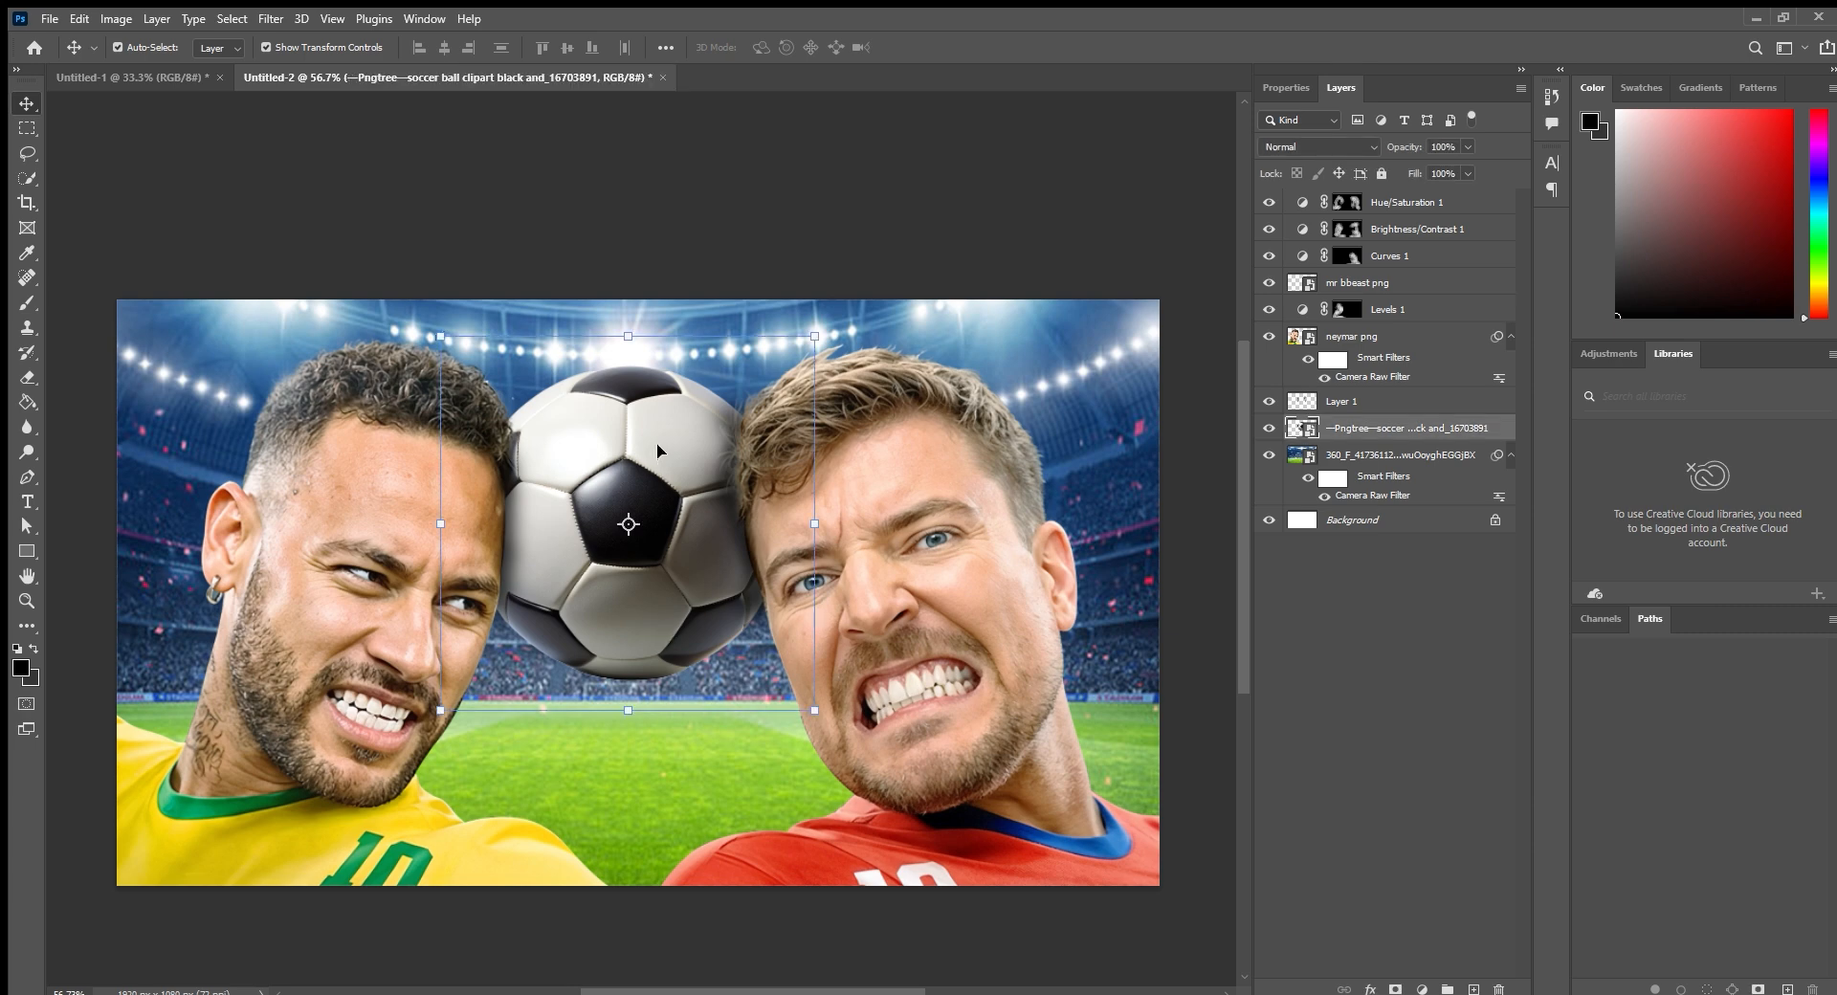
pyautogui.moveTo(634, 526); pyautogui.dragTo(639, 489)
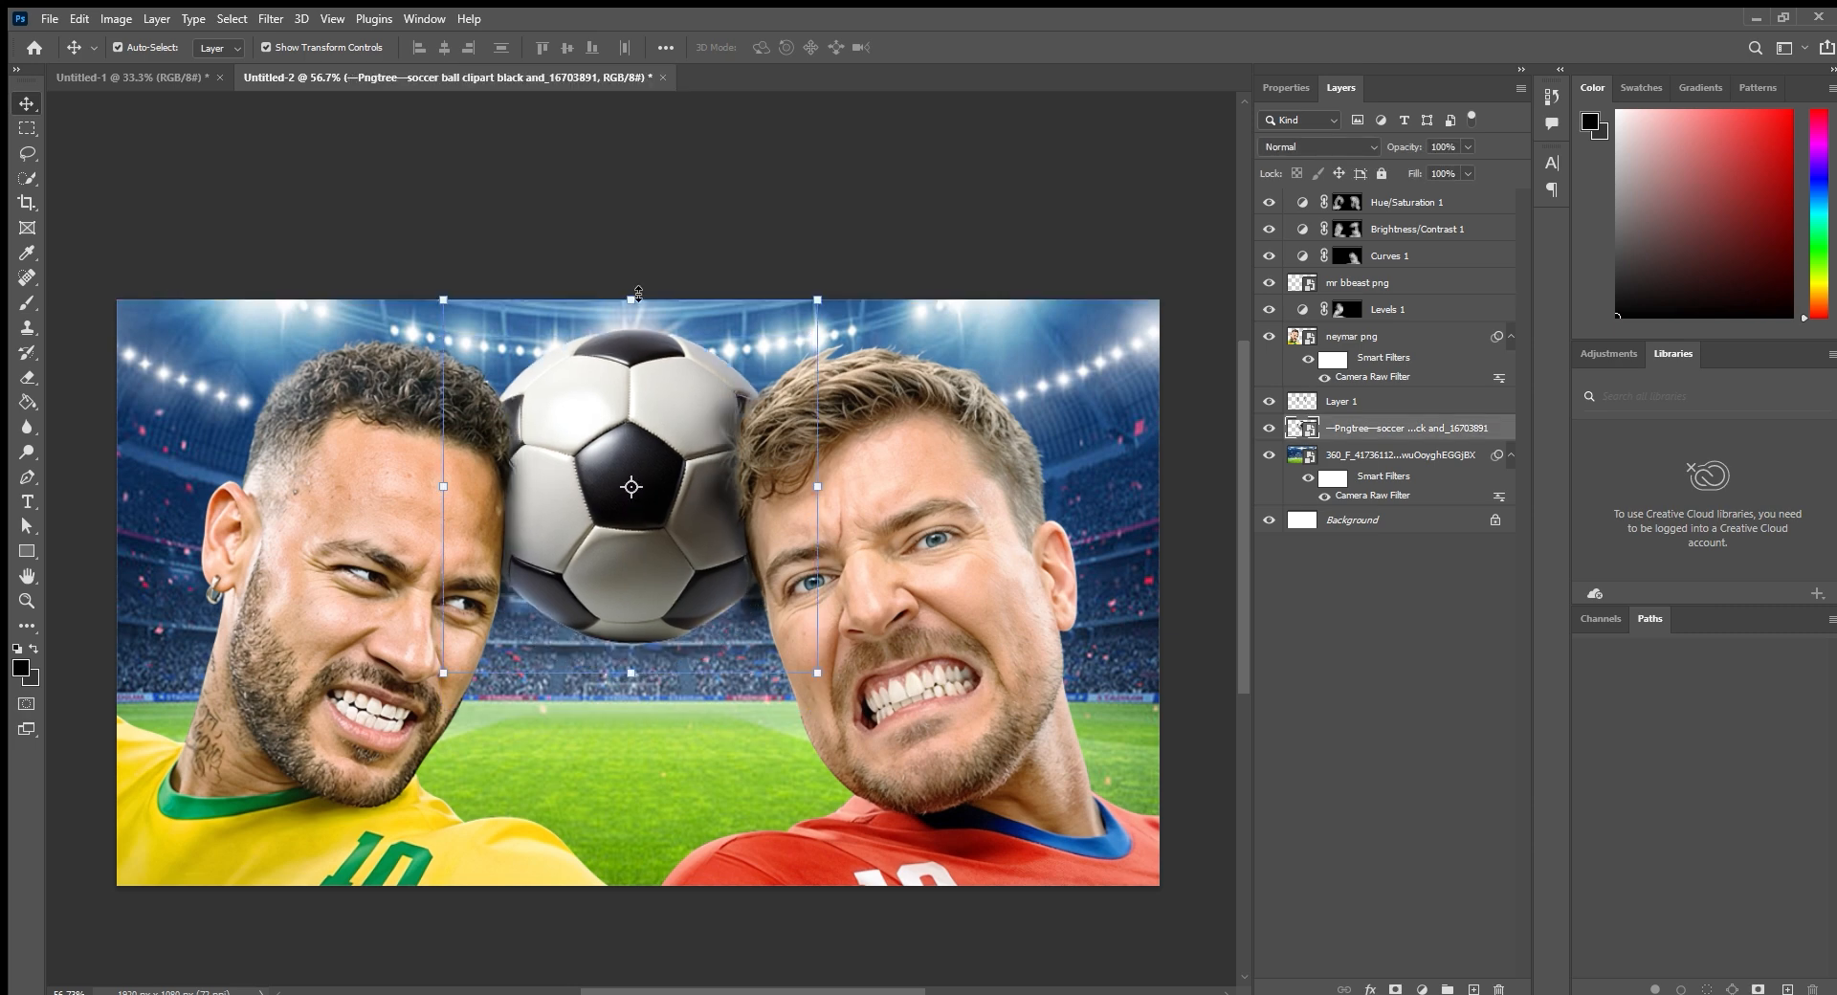
pyautogui.moveTo(632, 300); pyautogui.dragTo(636, 398)
pyautogui.moveTo(643, 516); pyautogui.dragTo(629, 491)
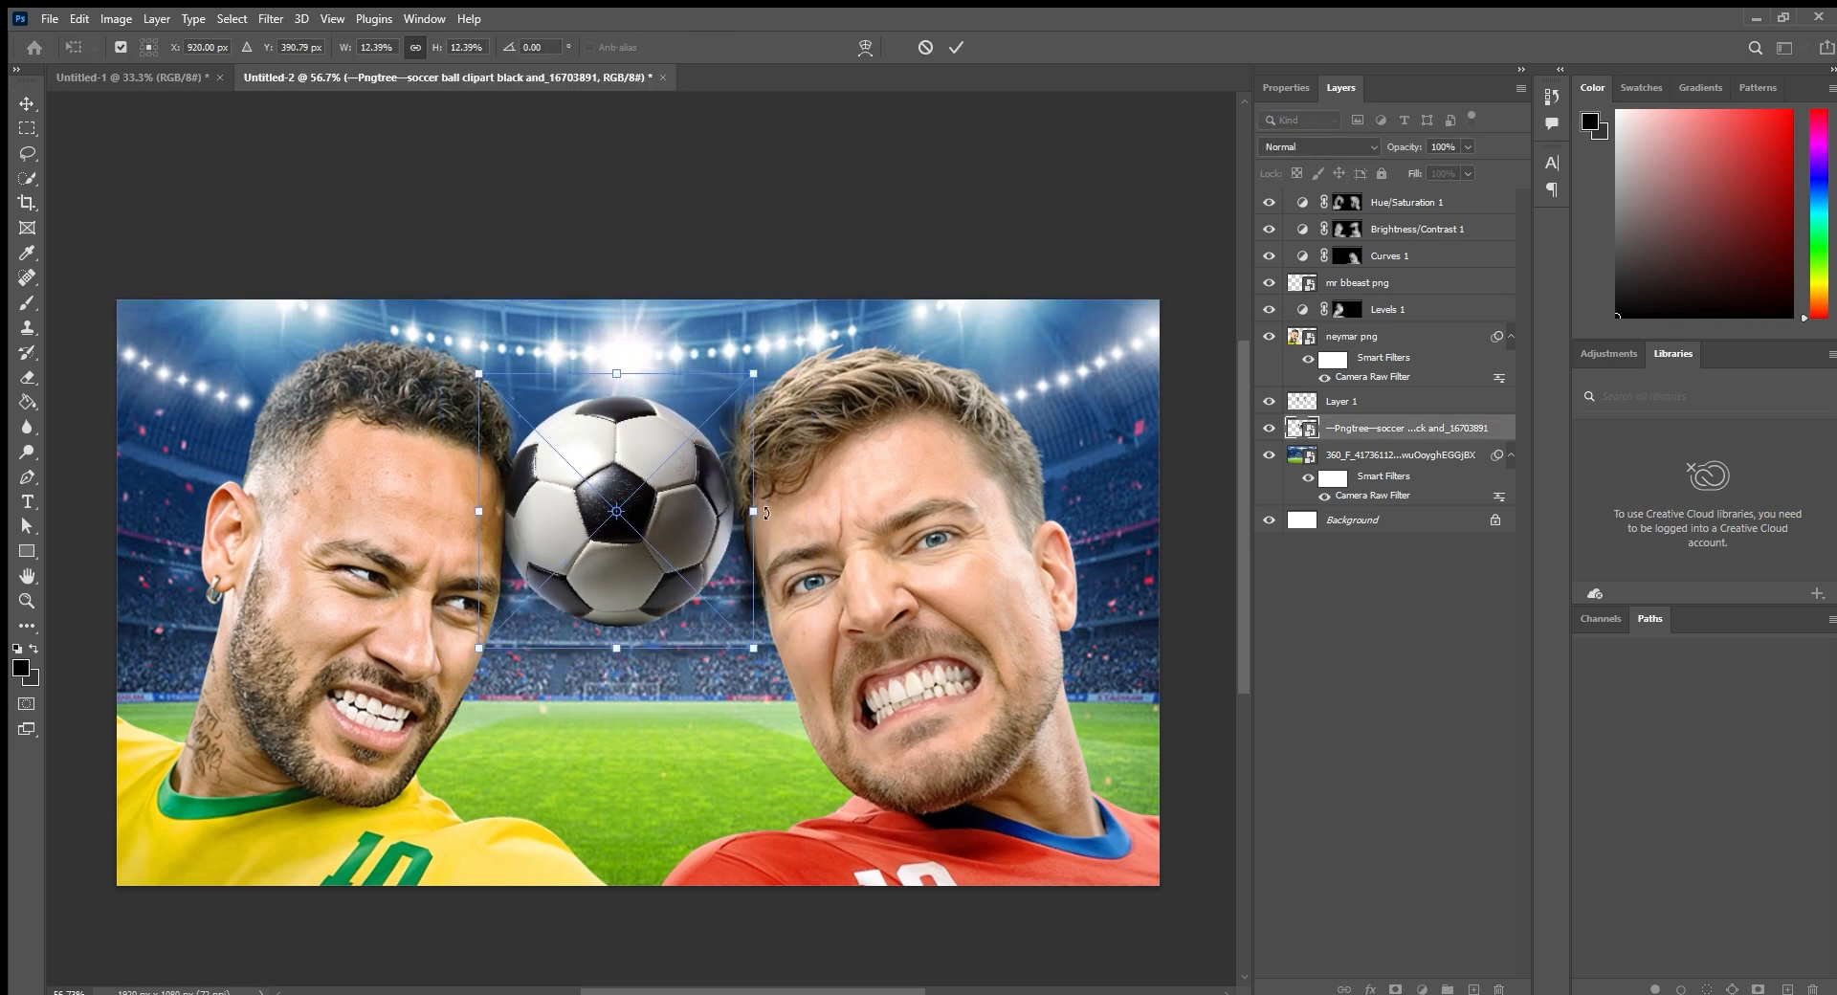
pyautogui.moveTo(776, 385); pyautogui.dragTo(962, 441)
pyautogui.moveTo(823, 450); pyautogui.dragTo(743, 470)
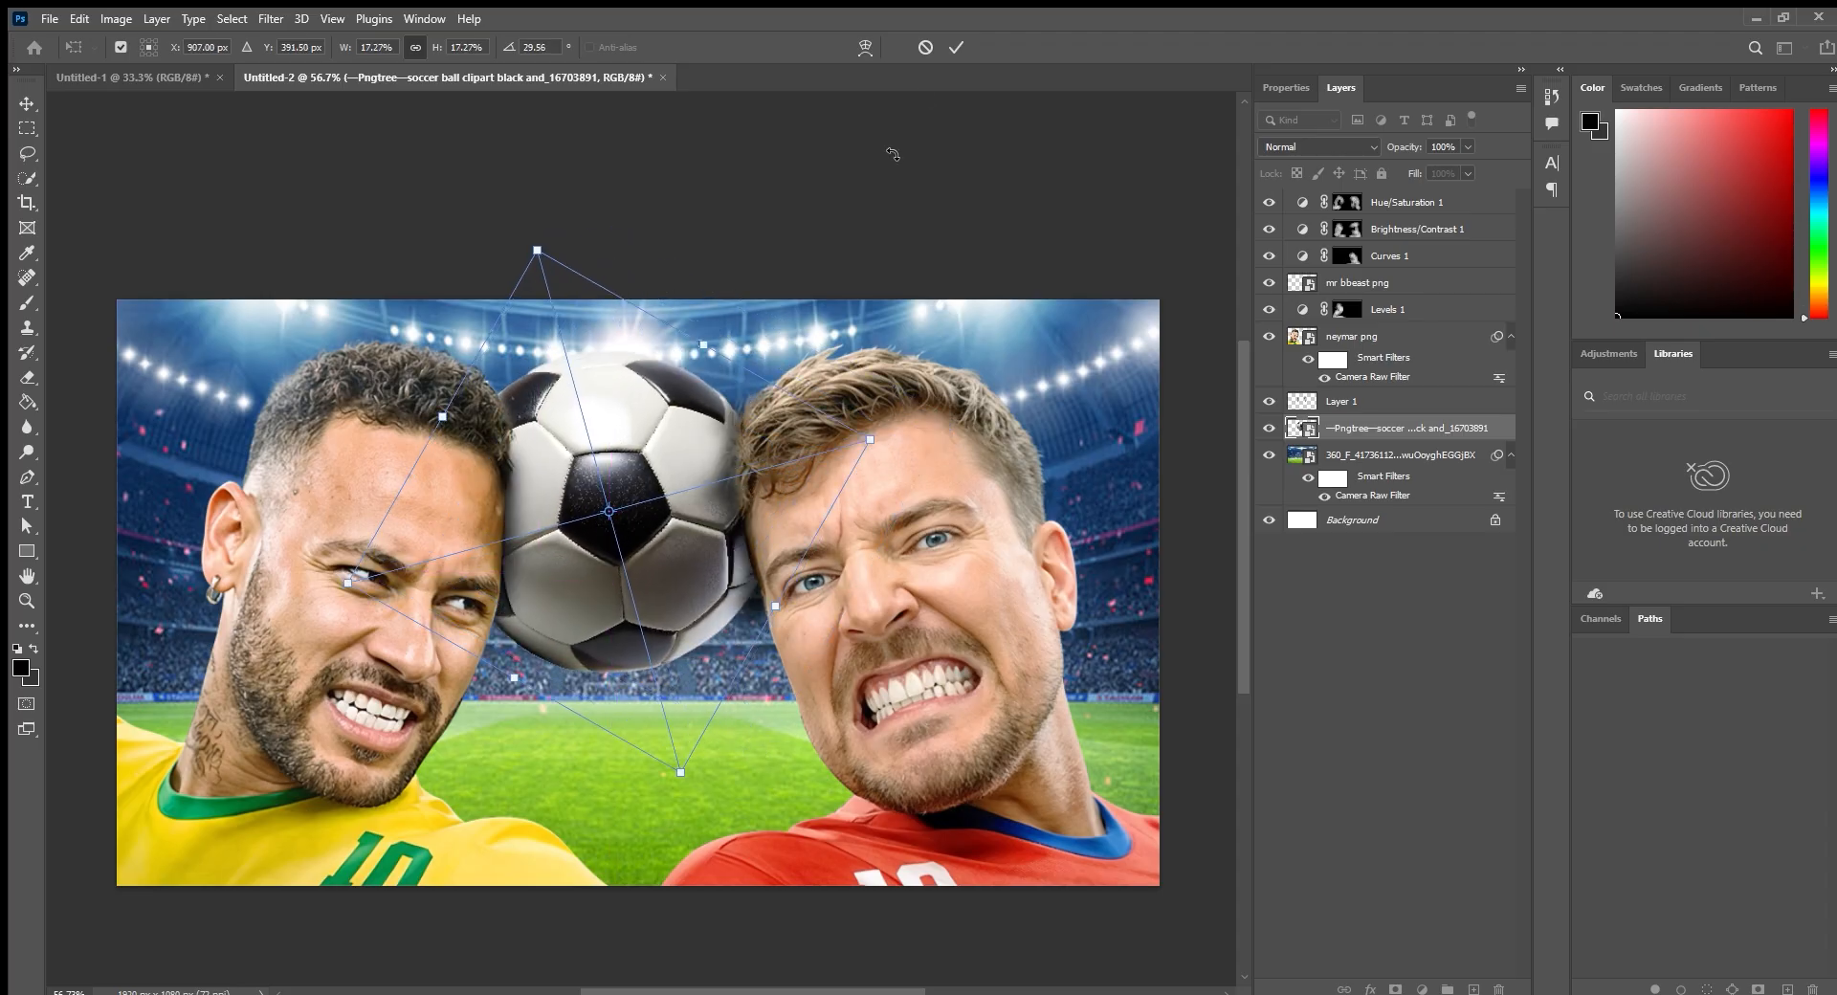
pyautogui.click(953, 47)
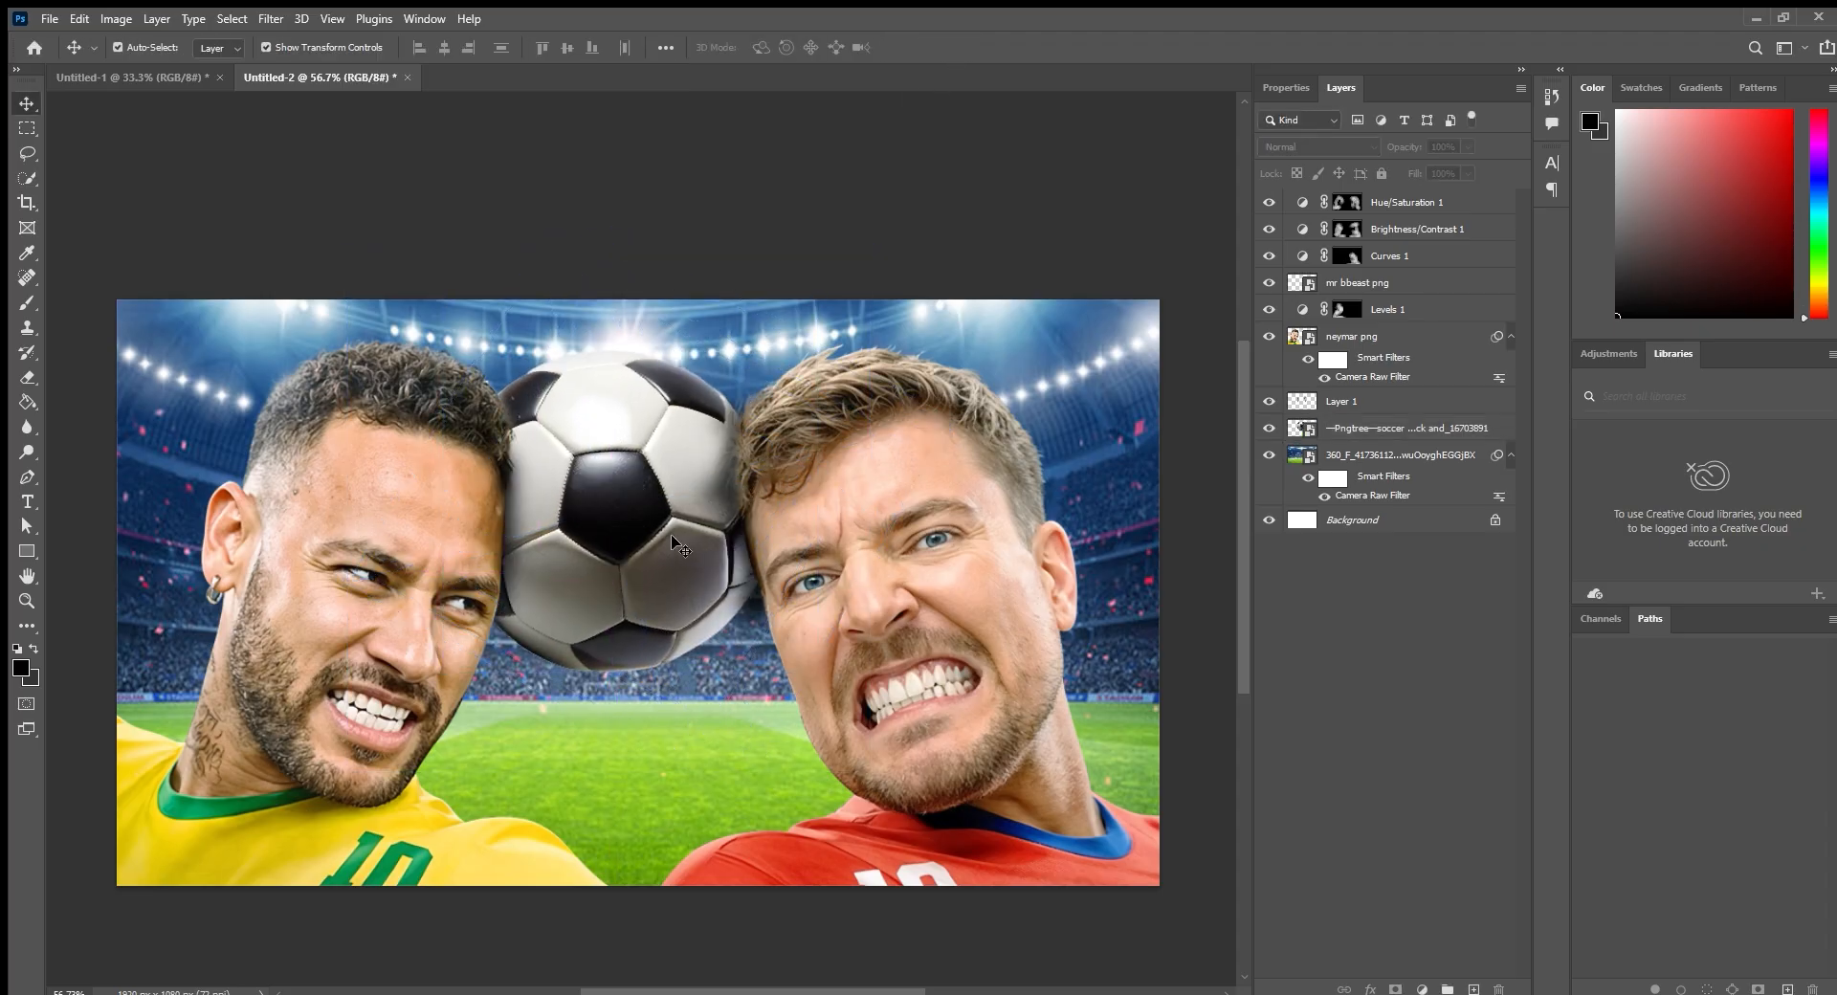
pyautogui.scroll(2, 647, 602)
pyautogui.scroll(-2, 646, 602)
pyautogui.moveTo(635, 626); pyautogui.dragTo(652, 614)
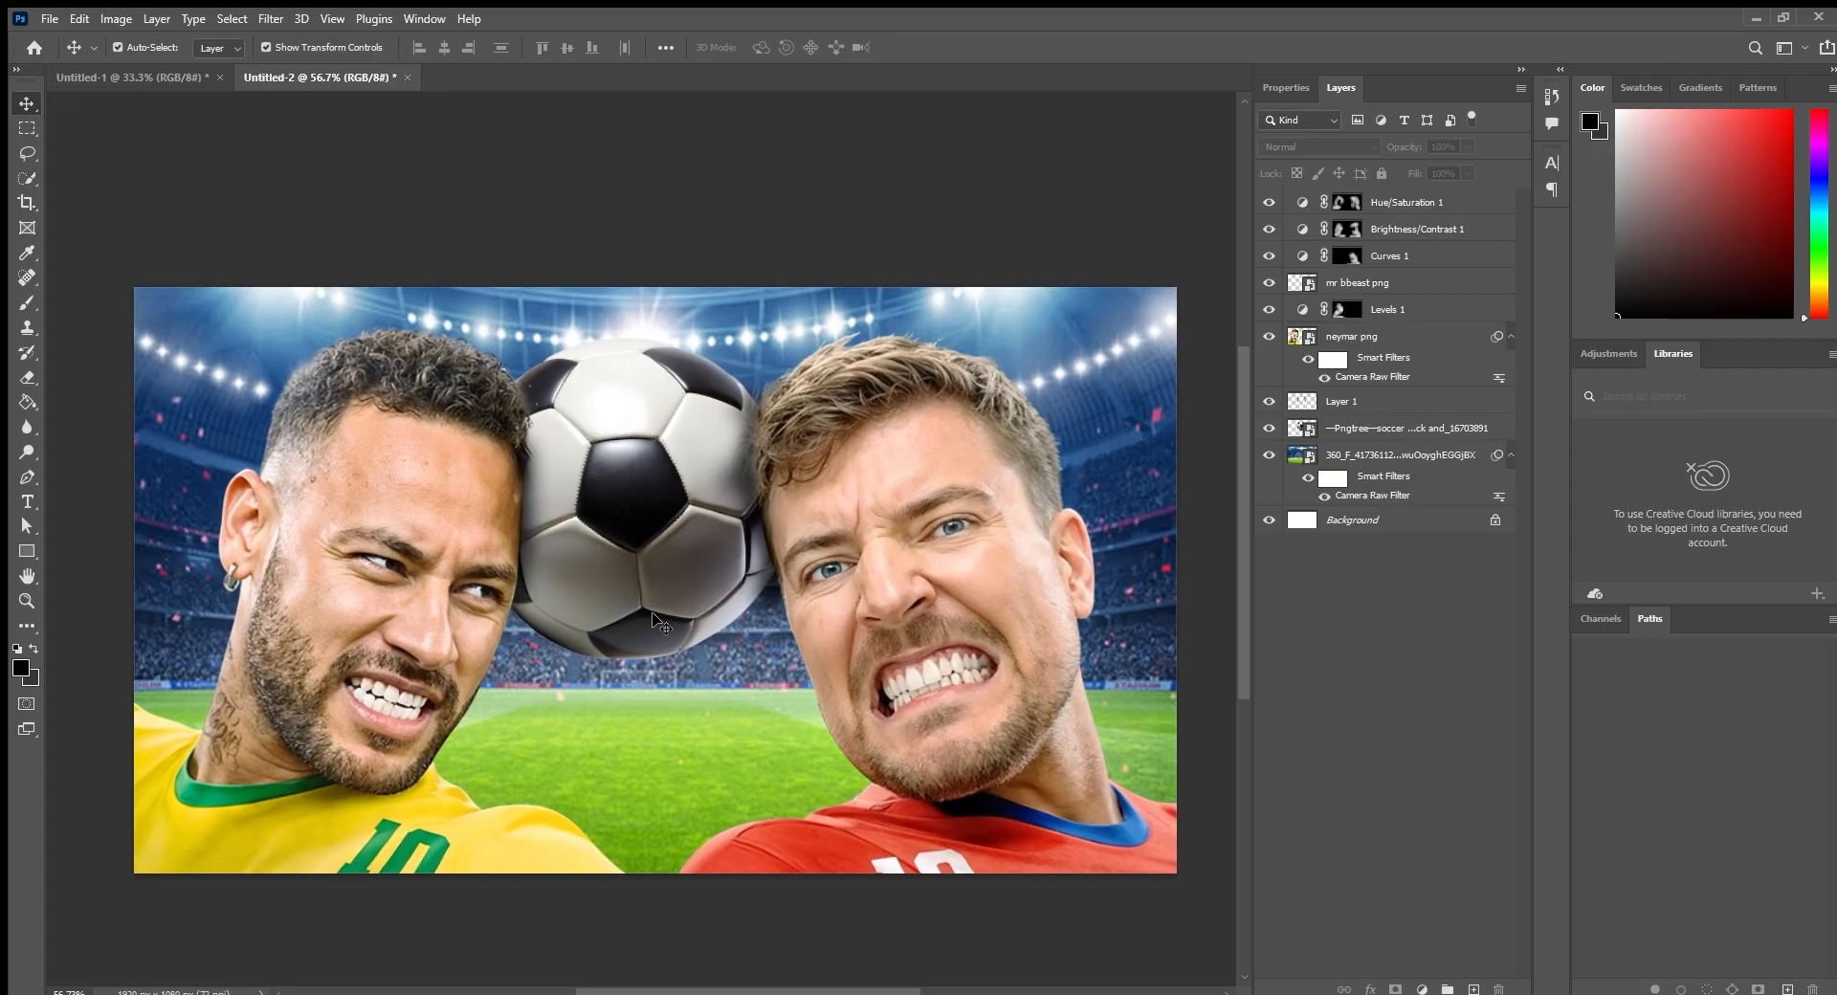
pyautogui.click(329, 614)
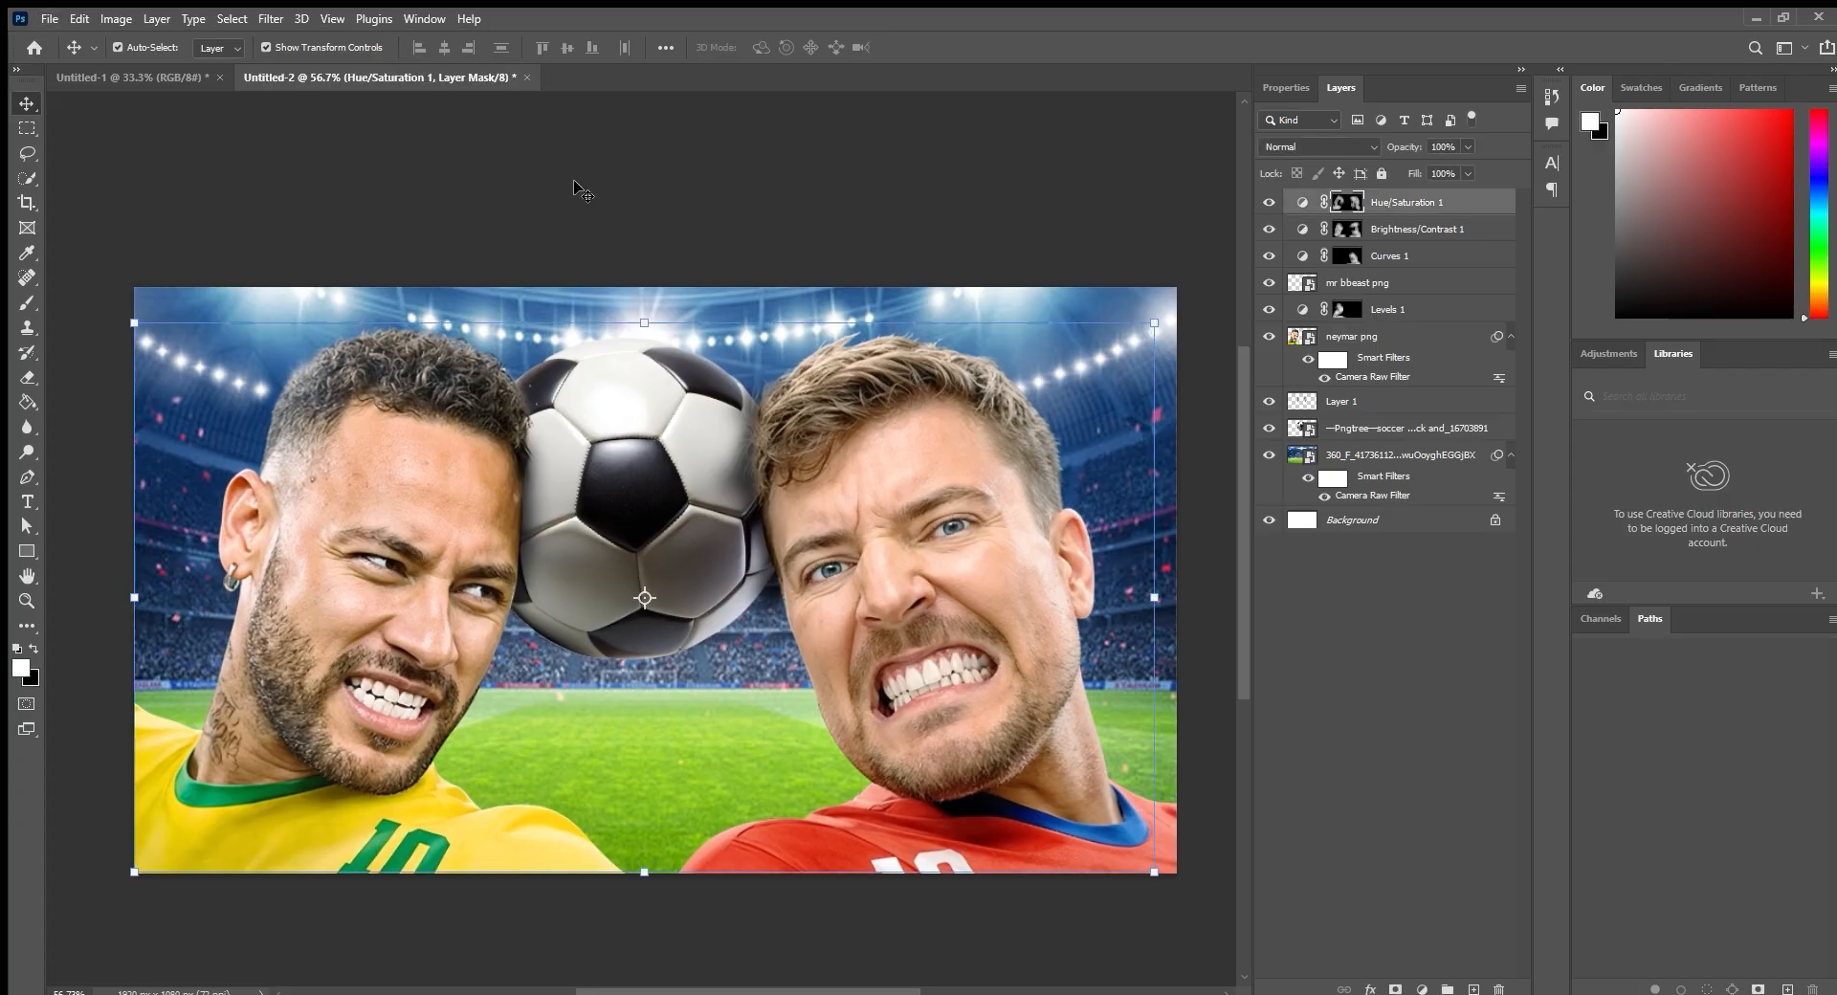
pyautogui.scroll(1, 730, 239)
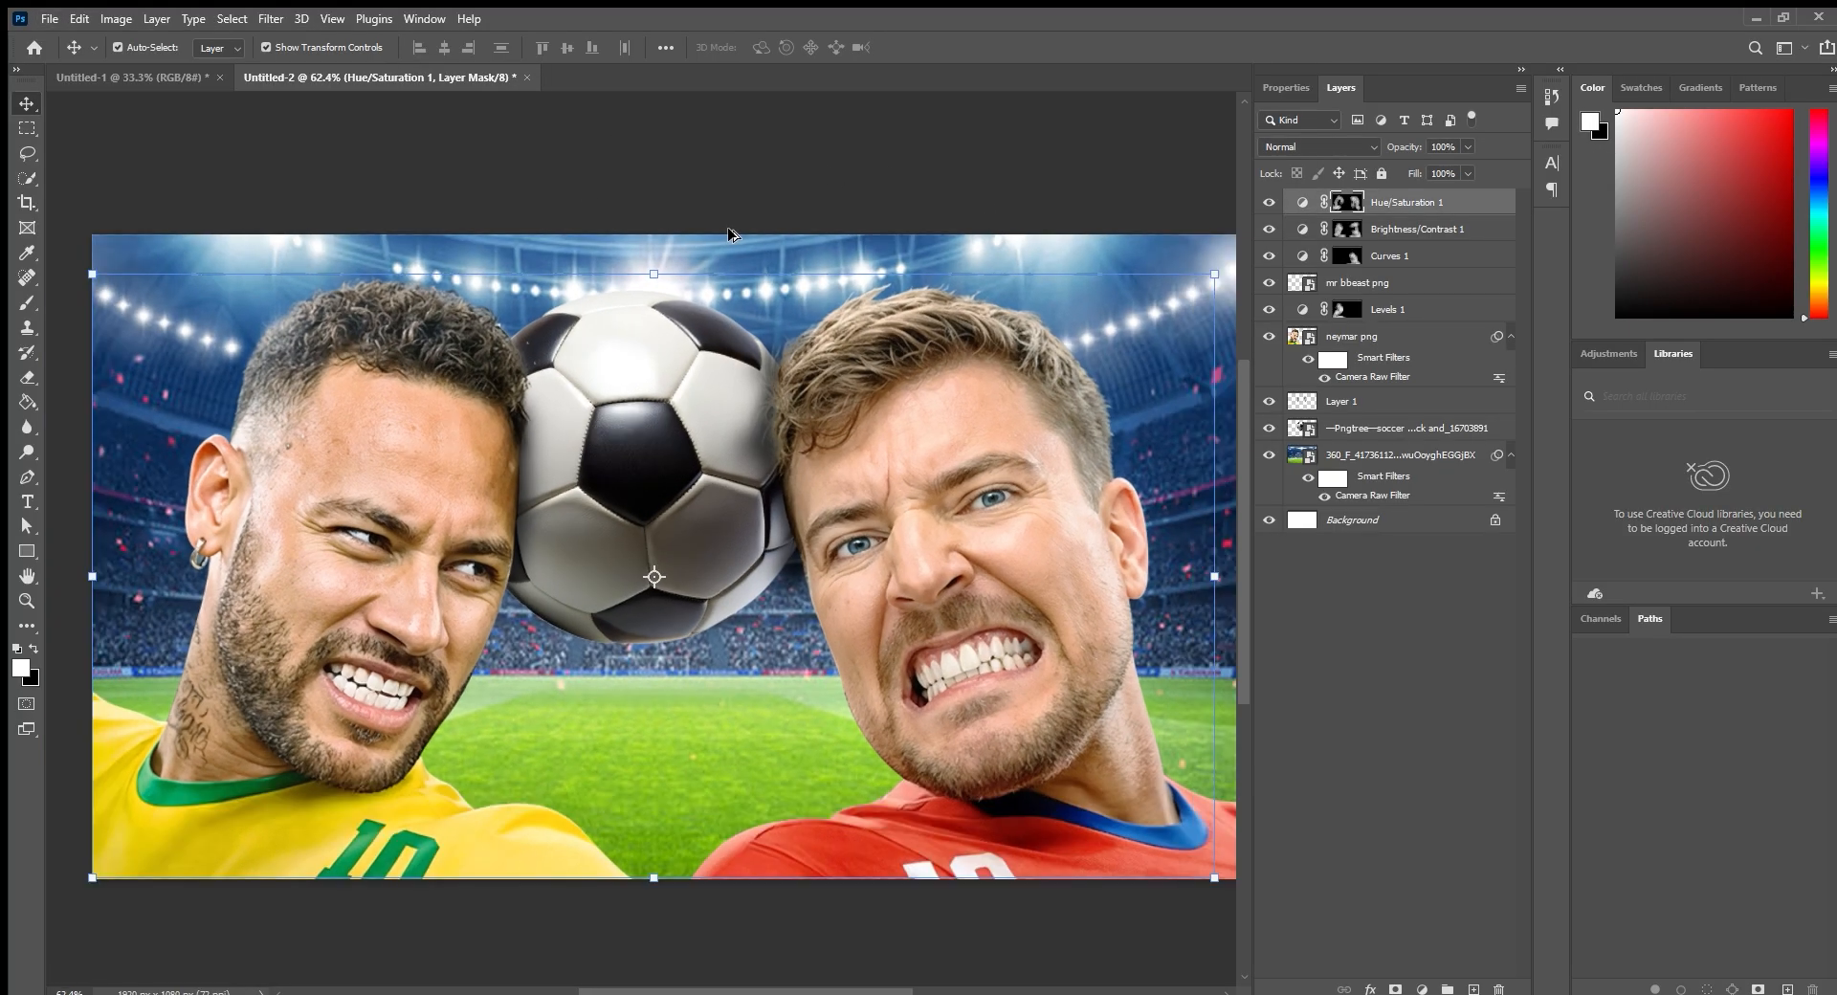
pyautogui.moveTo(735, 227); pyautogui.dragTo(721, 256)
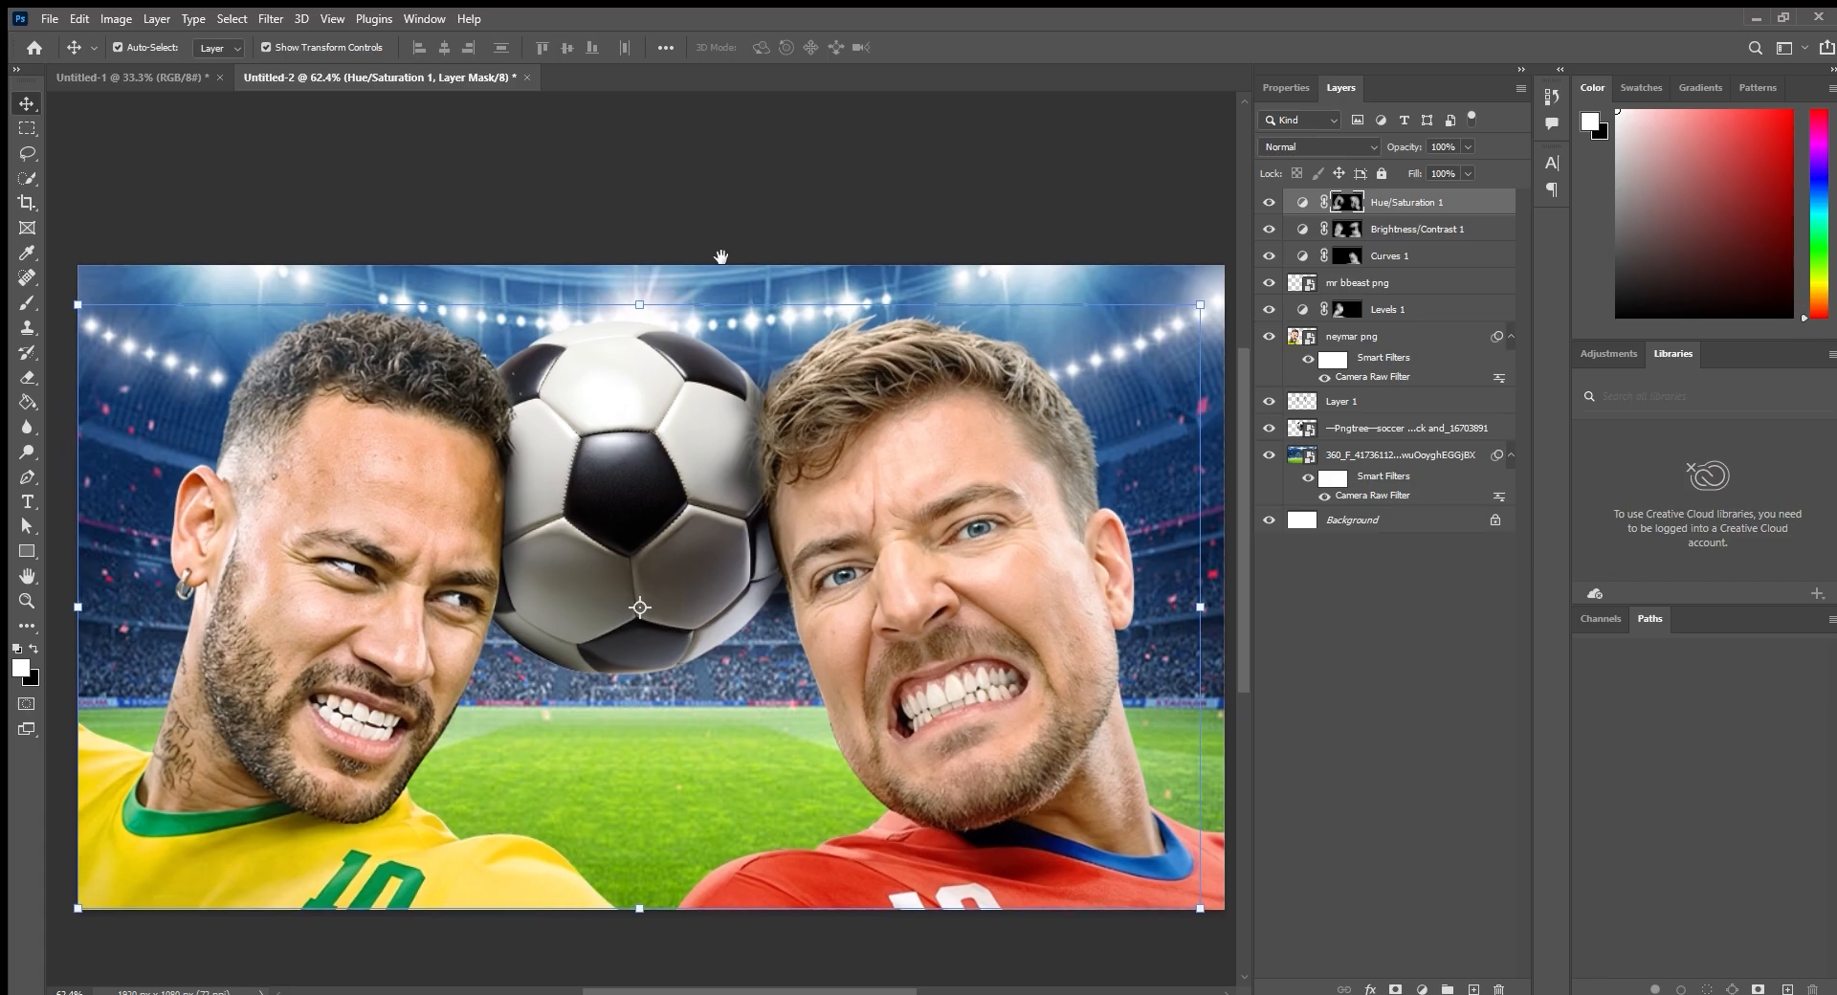
pyautogui.click(804, 187)
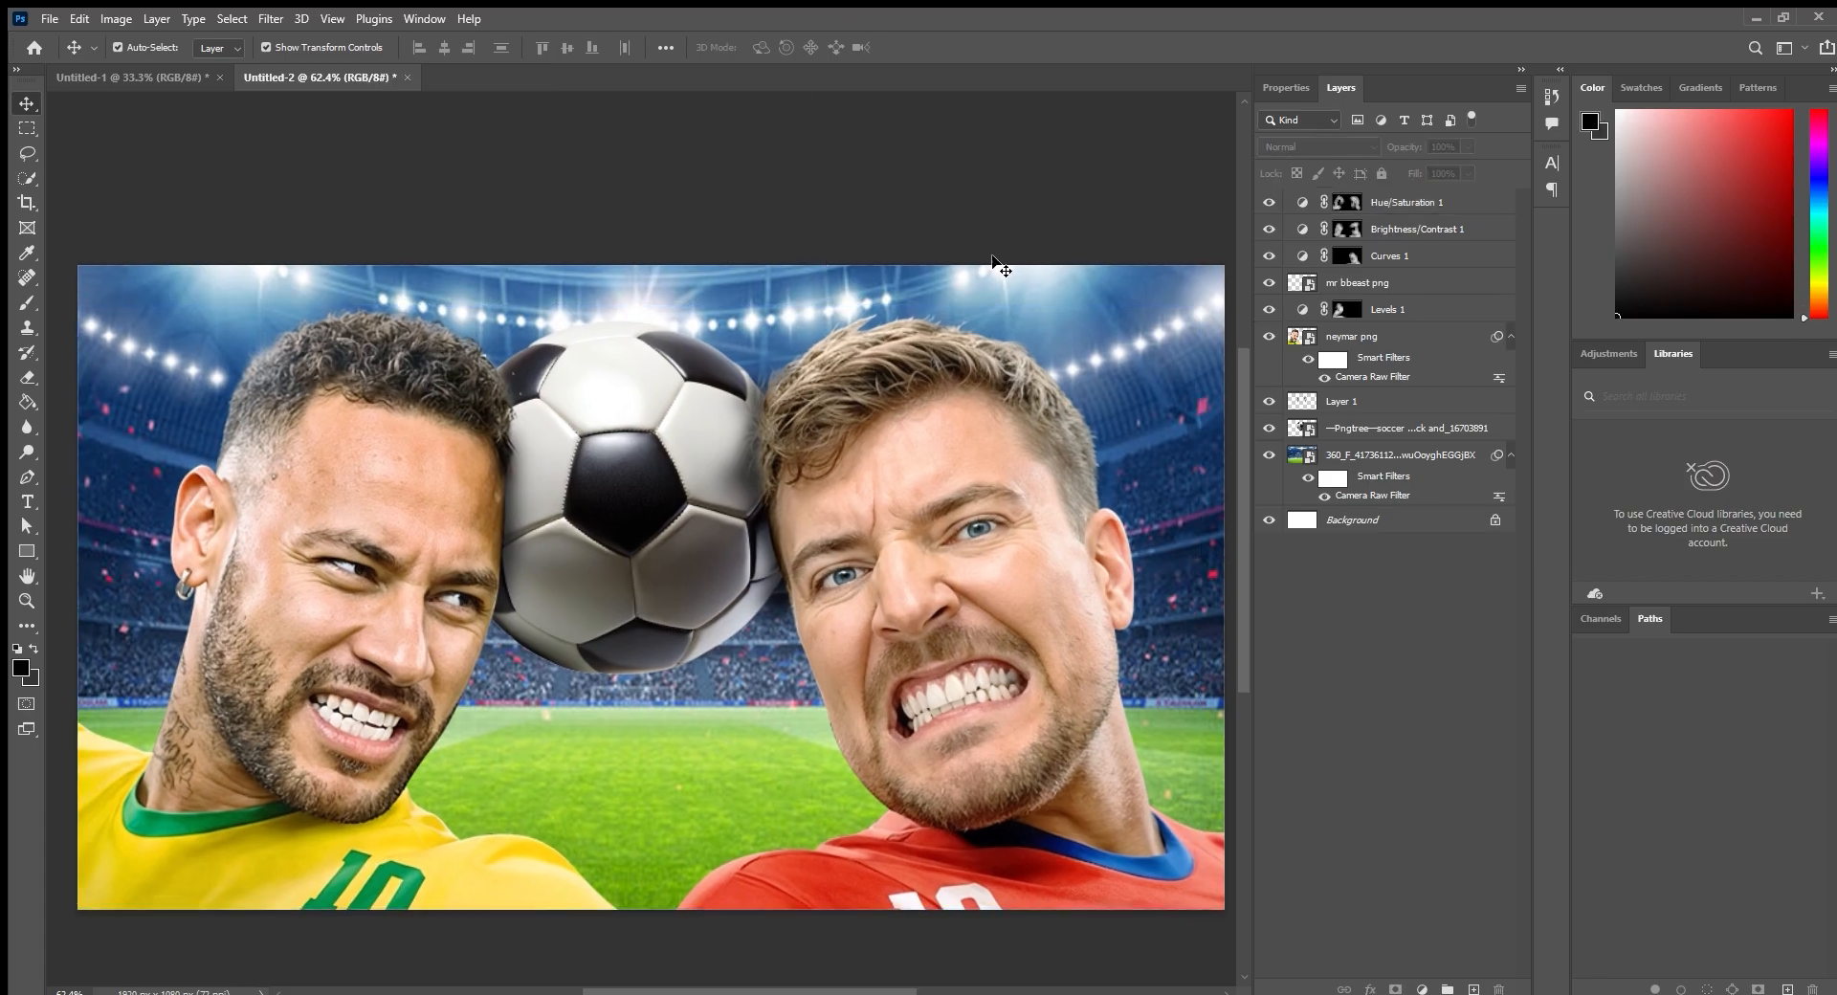
# Rasterize the neymar png layer and shrink the Blur tool's brush to 90 px.
pyautogui.scroll(7, 978, 765)
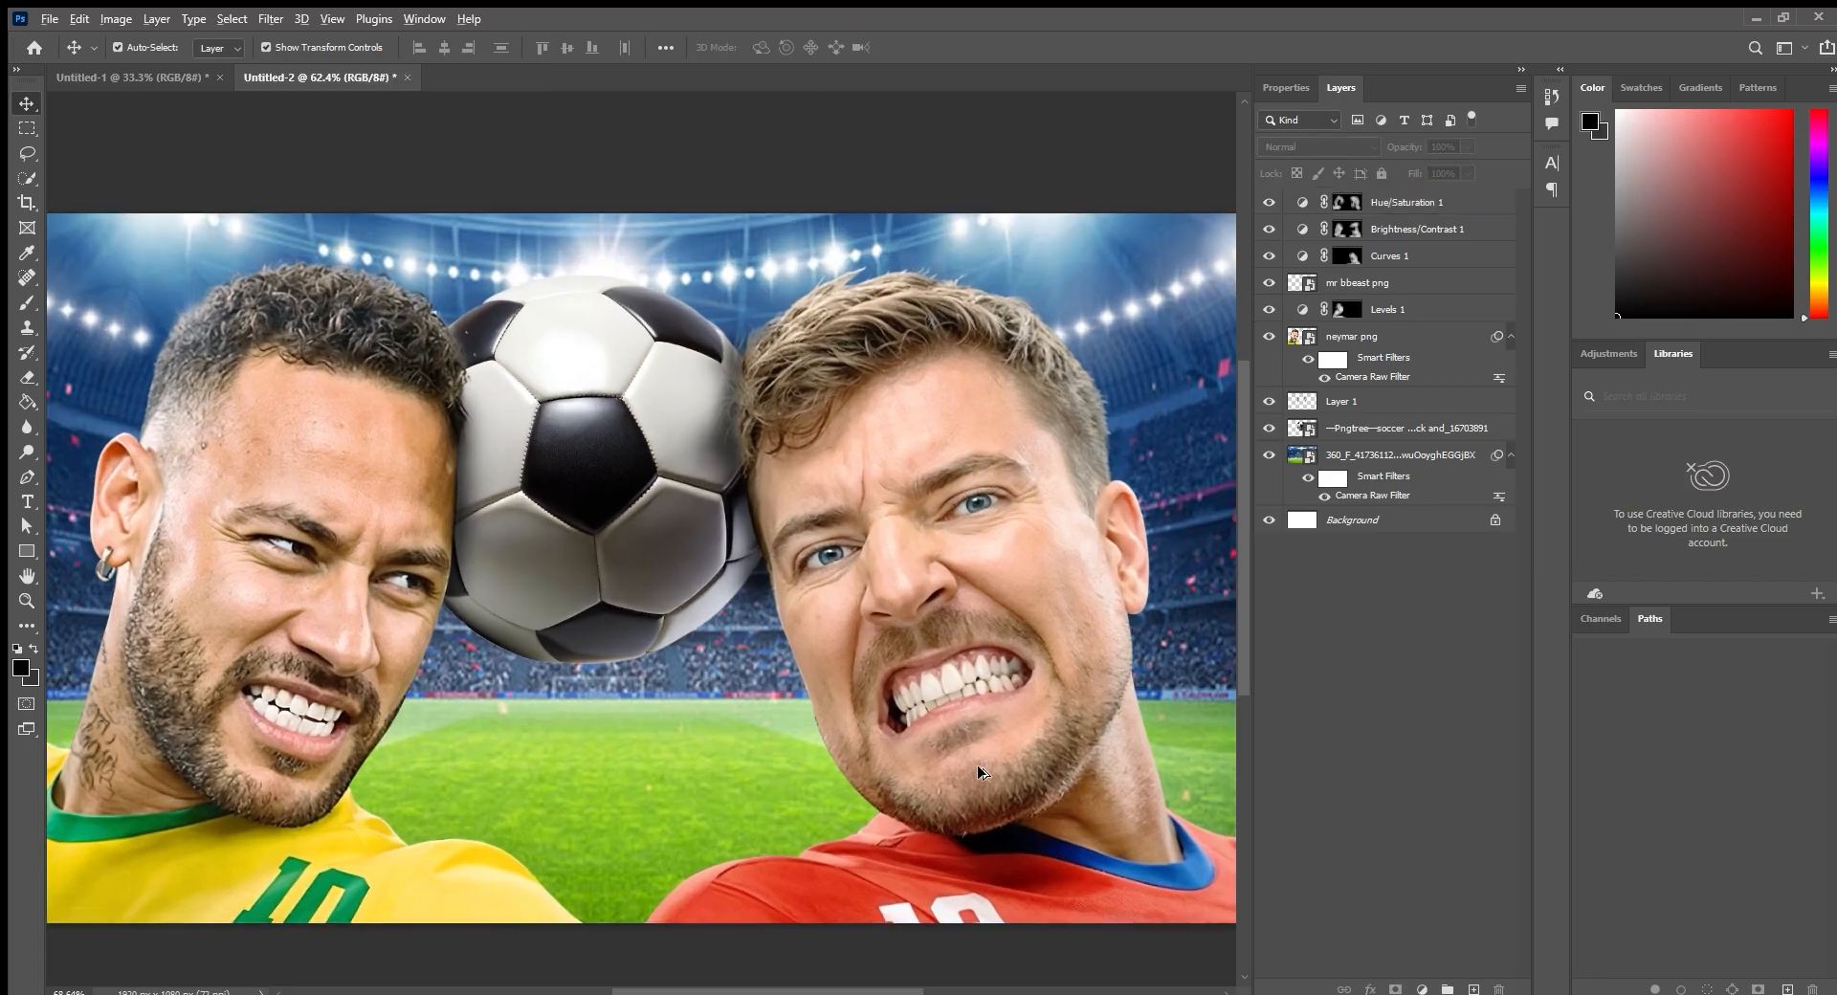
pyautogui.moveTo(974, 759); pyautogui.dragTo(635, 466)
pyautogui.moveTo(842, 662); pyautogui.dragTo(959, 524)
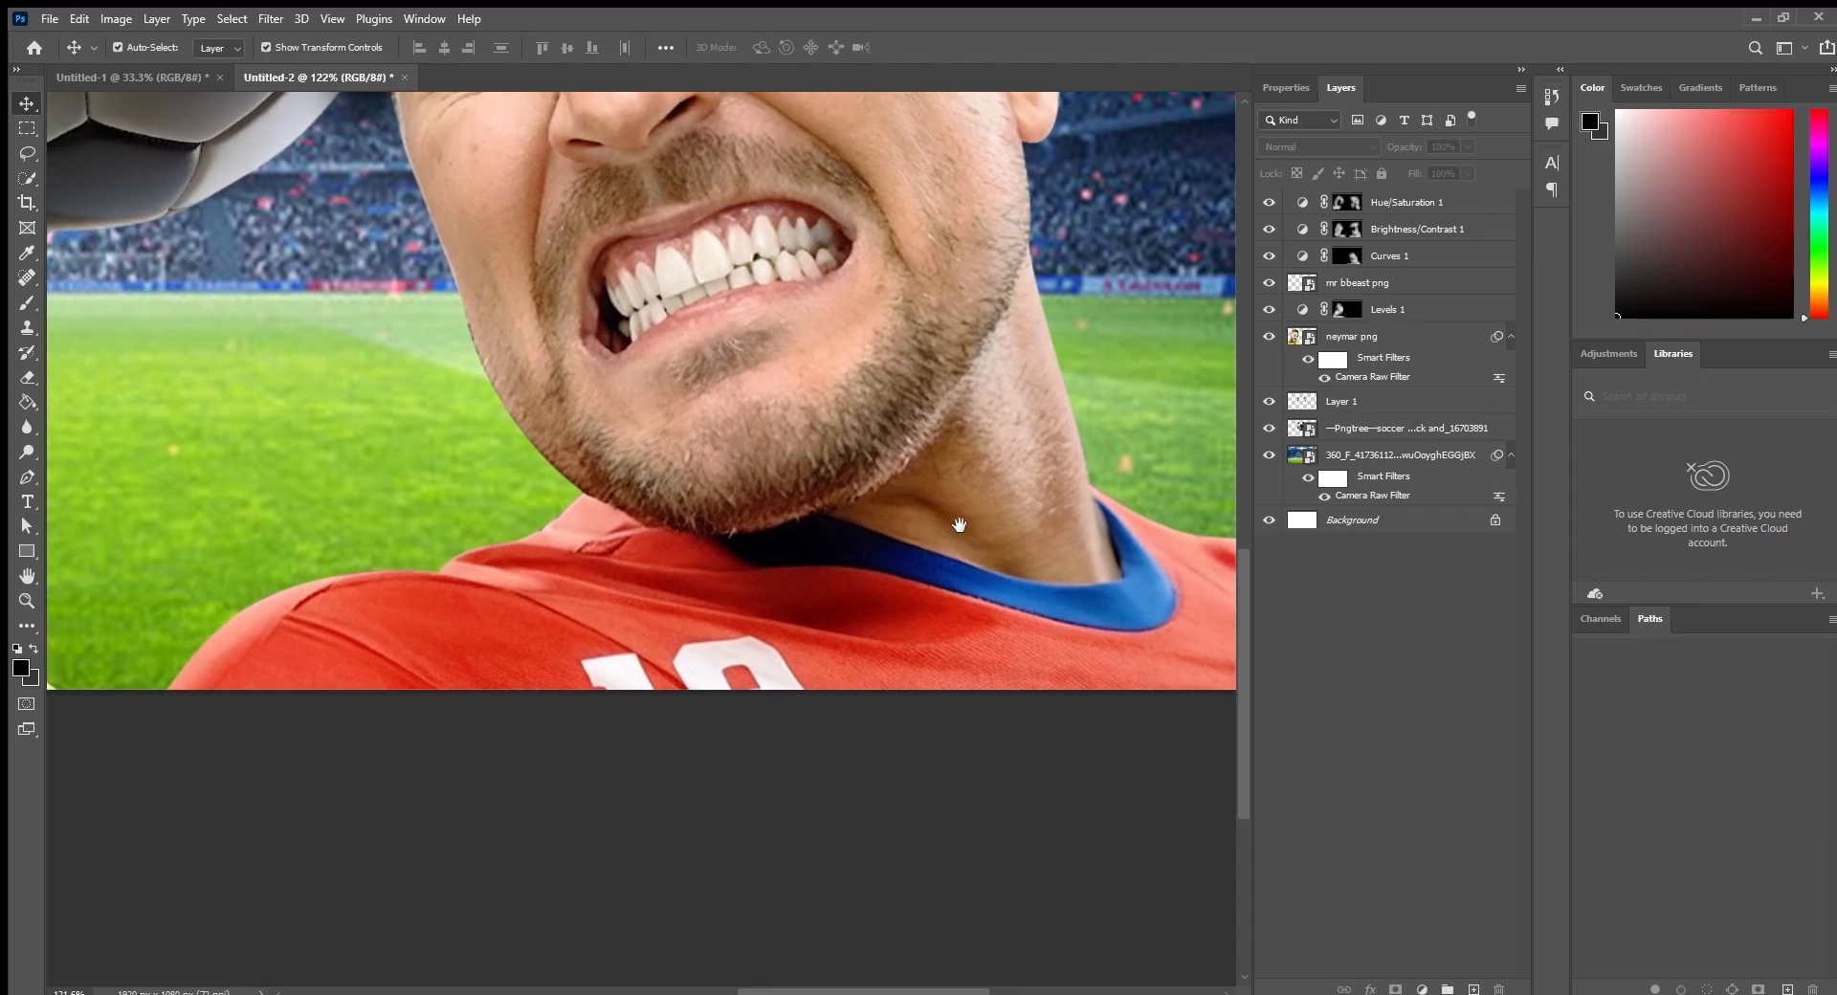
pyautogui.click(26, 426)
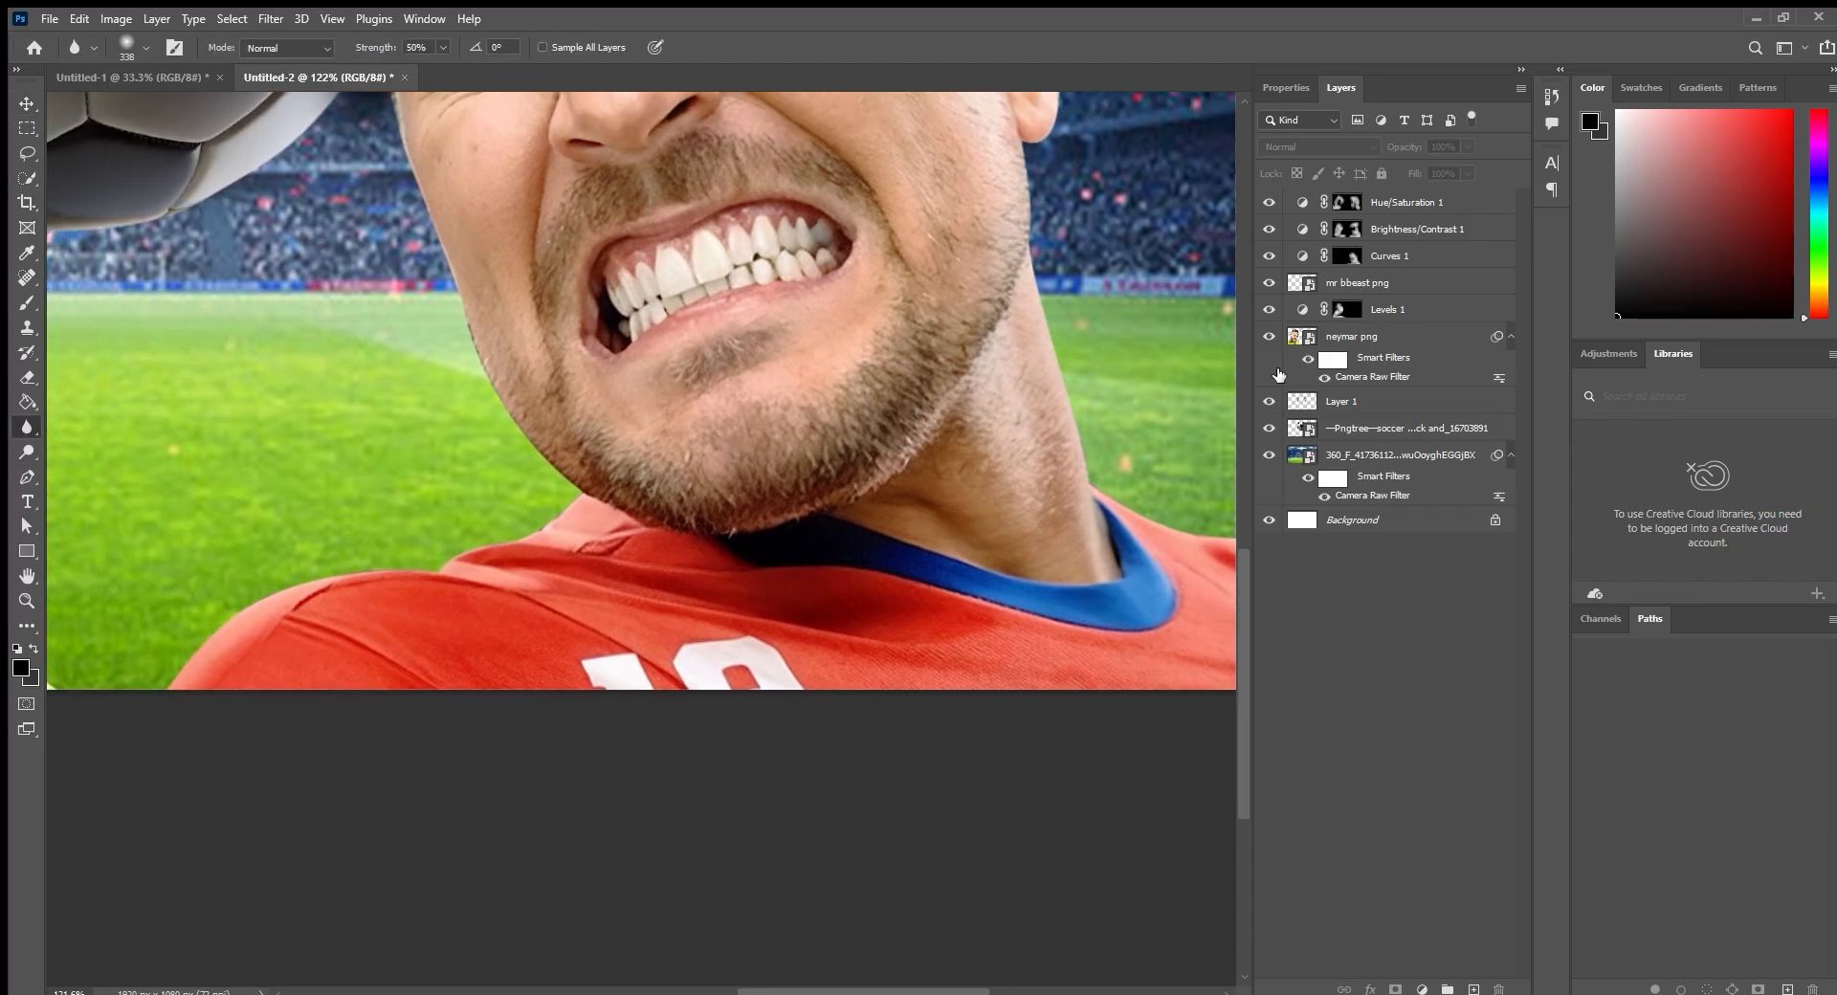
pyautogui.click(1330, 328)
pyautogui.moveTo(600, 561); pyautogui.dragTo(1030, 586)
pyautogui.moveTo(812, 597); pyautogui.dragTo(390, 646)
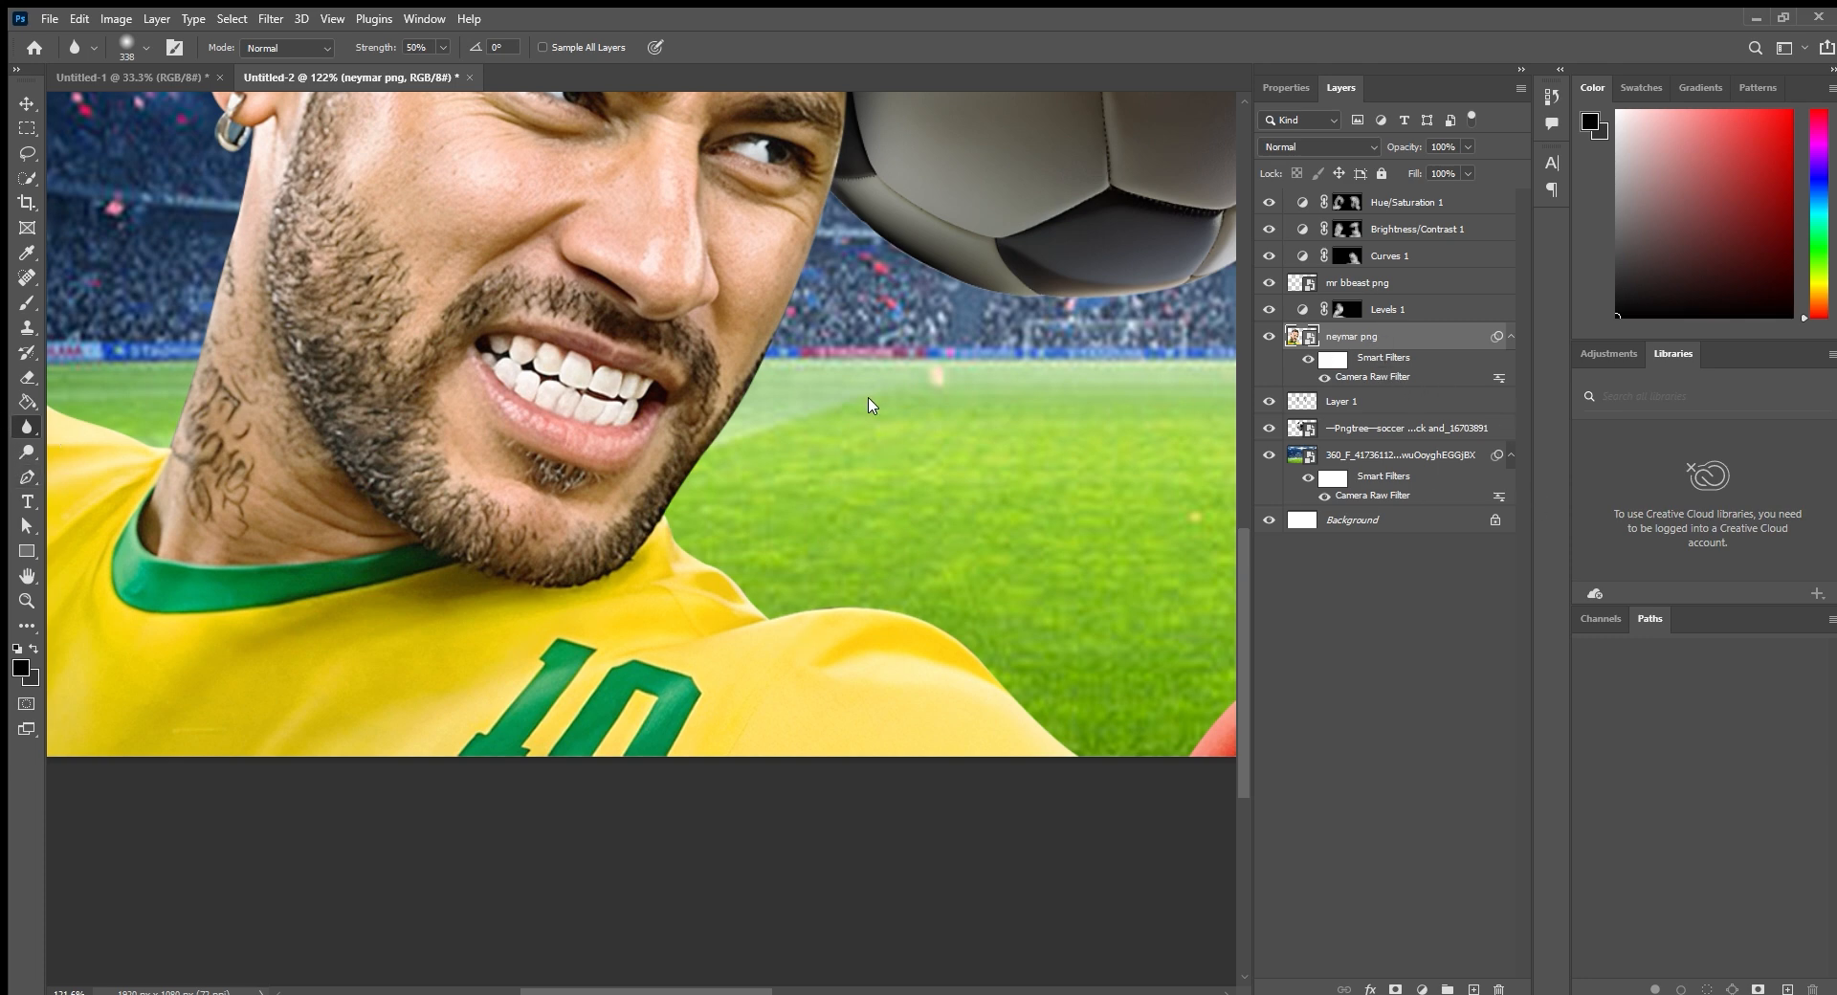
pyautogui.press('[')
pyautogui.press('[')
pyautogui.press('[')
pyautogui.press('[')
pyautogui.press('[')
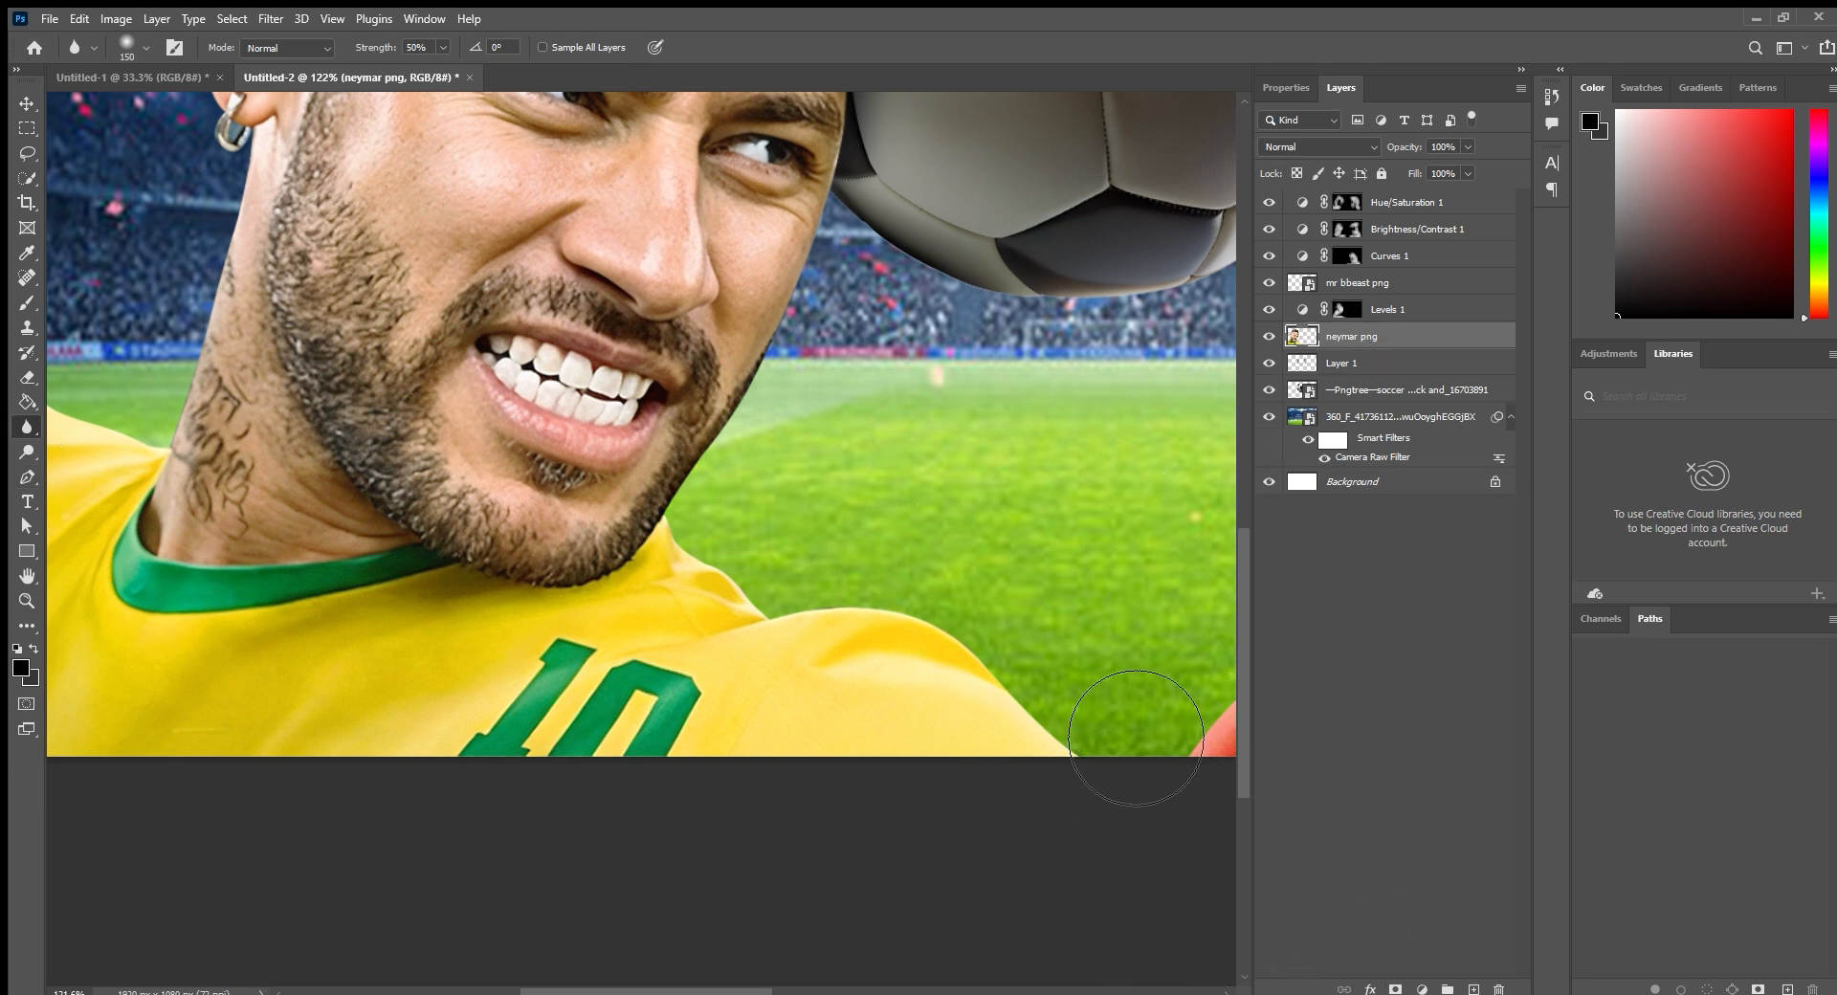
pyautogui.press('[')
pyautogui.press('[')
pyautogui.press('[')
# Blur the outer edge of Neymar's yellow shirt shoulder and jaw against the grass.
pyautogui.moveTo(1079, 752)
pyautogui.mouseDown()
pyautogui.moveTo(1025, 657)
pyautogui.moveTo(950, 635)
pyautogui.moveTo(1008, 646)
pyautogui.moveTo(808, 625)
pyautogui.moveTo(749, 580)
pyautogui.moveTo(766, 604)
pyautogui.mouseUp()
pyautogui.moveTo(792, 445); pyautogui.dragTo(694, 560)
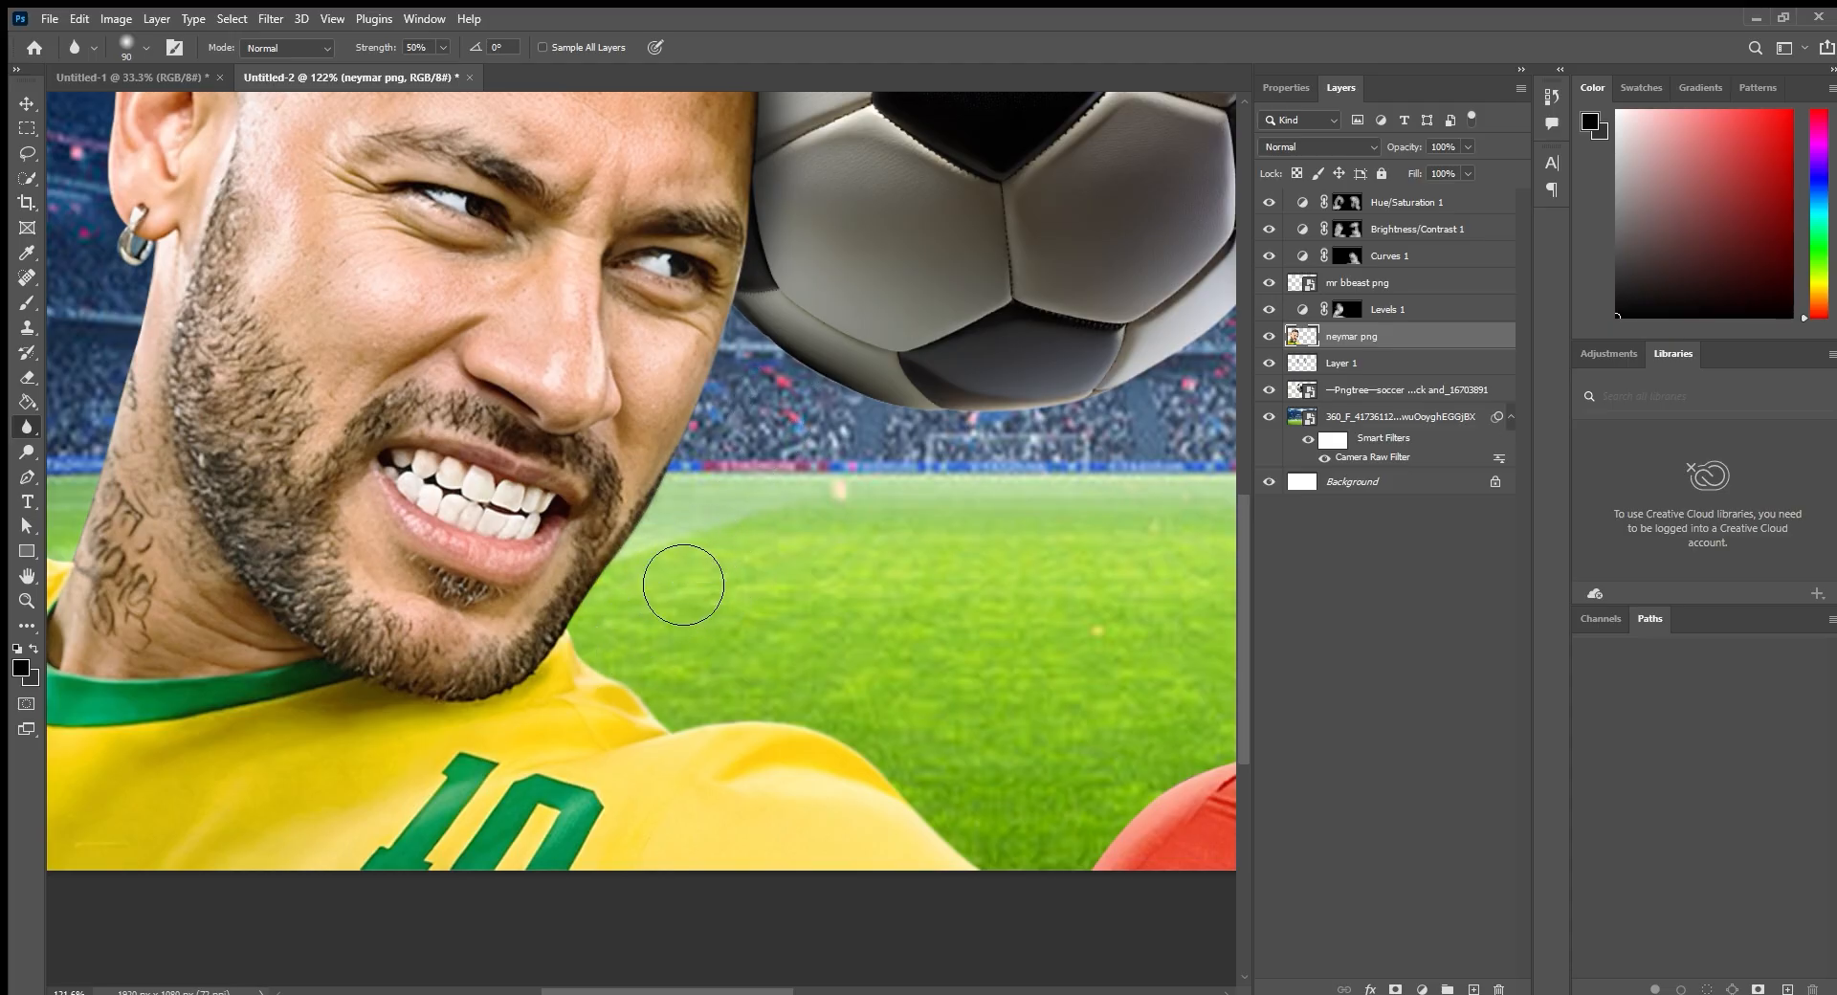
pyautogui.scroll(-4, 806, 391)
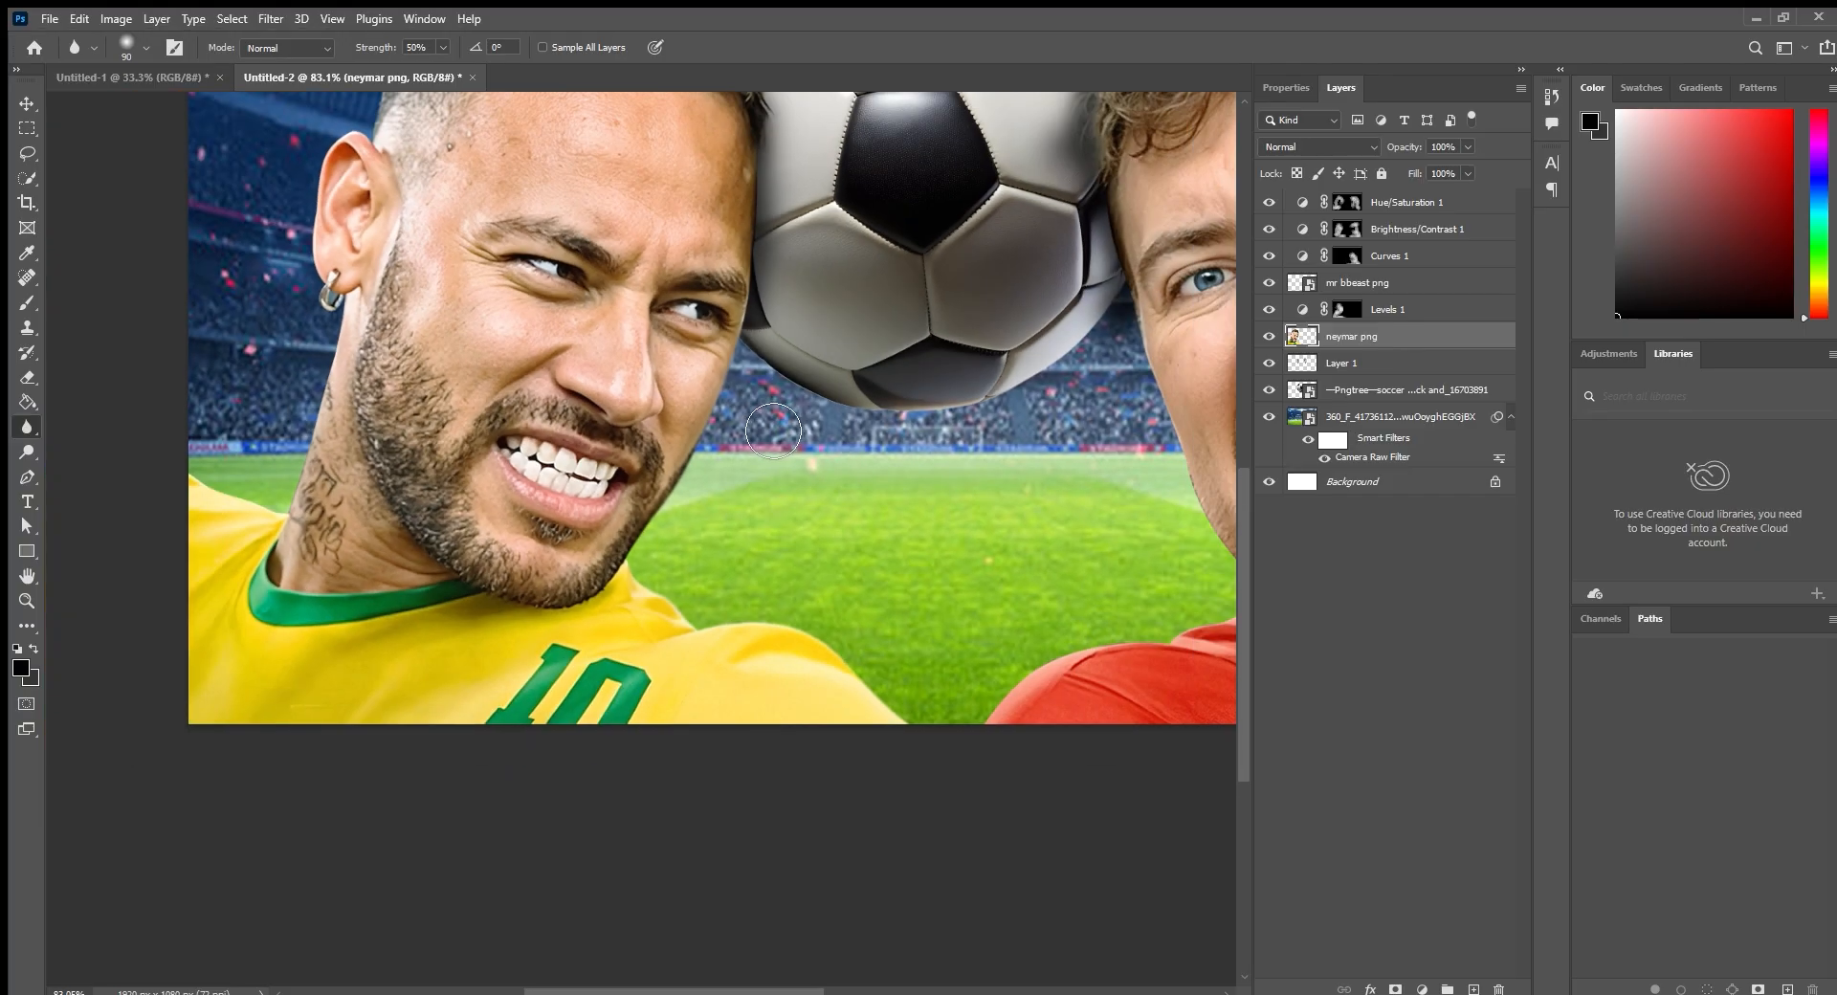
pyautogui.scroll(6, 447, 502)
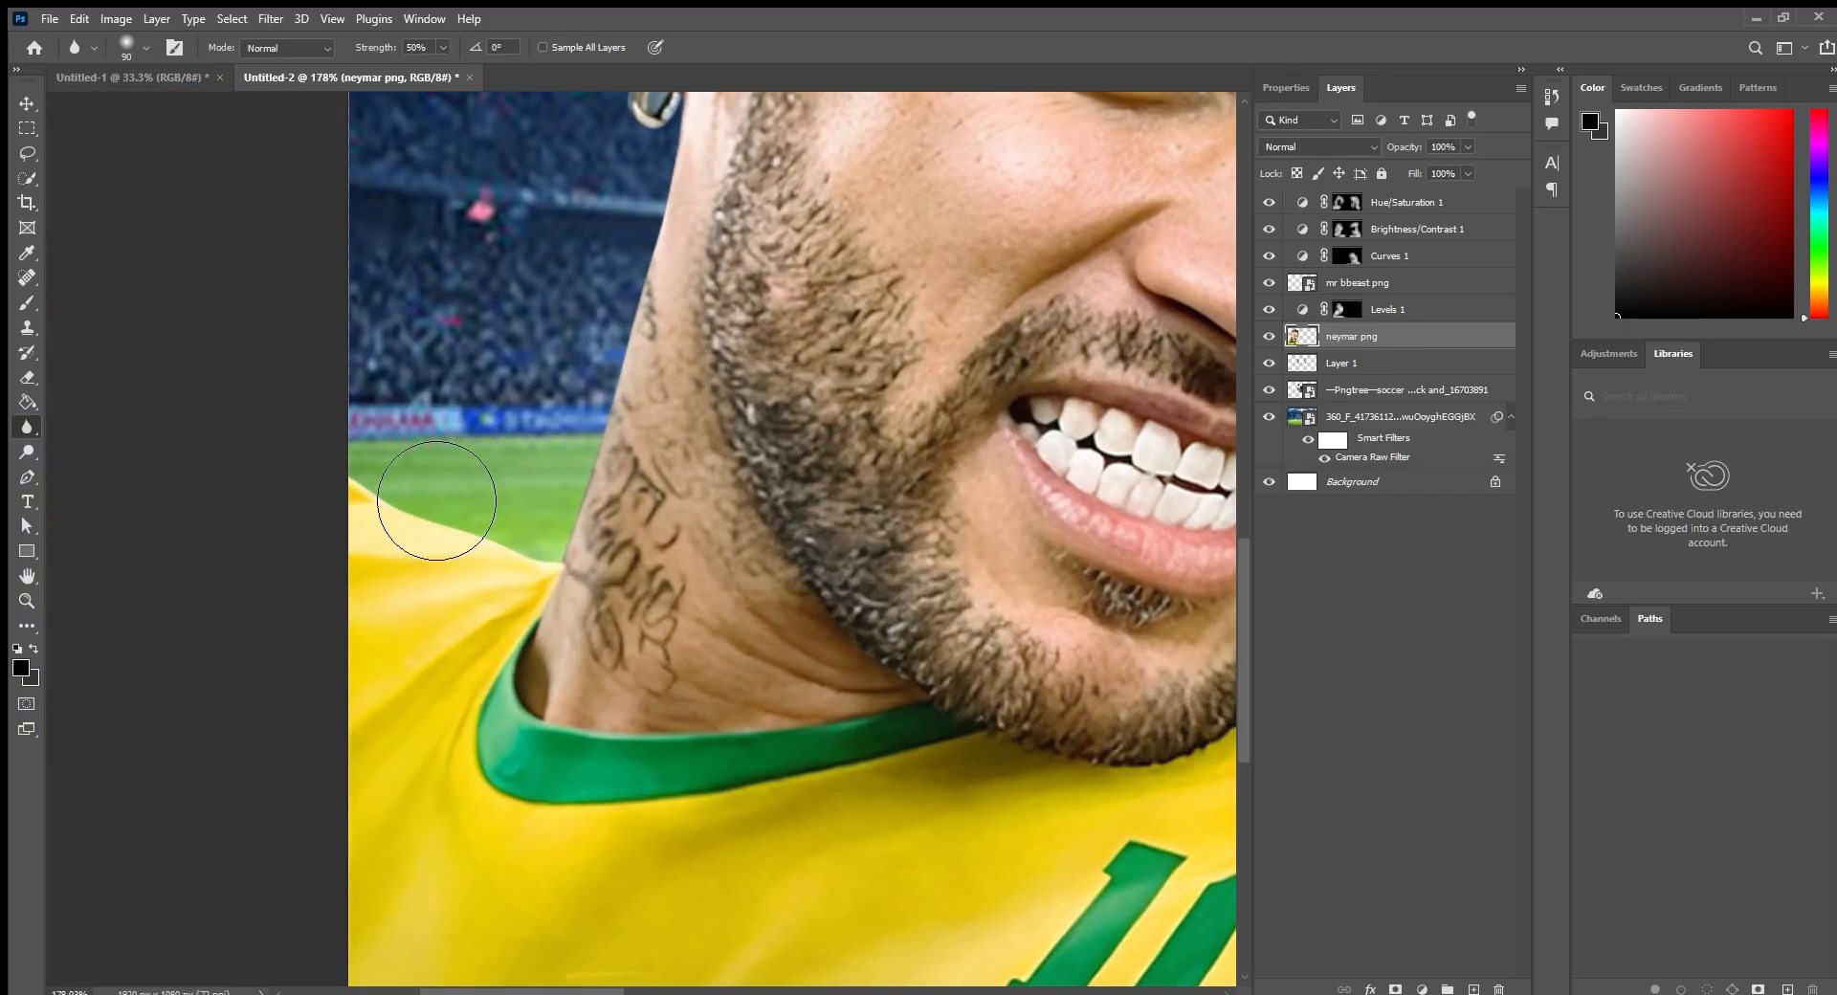
# Soften the cutout outline along Neymar's neck, earring, ear and curly hair with the Blur tool.
pyautogui.moveTo(626, 529); pyautogui.dragTo(634, 457)
pyautogui.moveTo(702, 237); pyautogui.dragTo(647, 469)
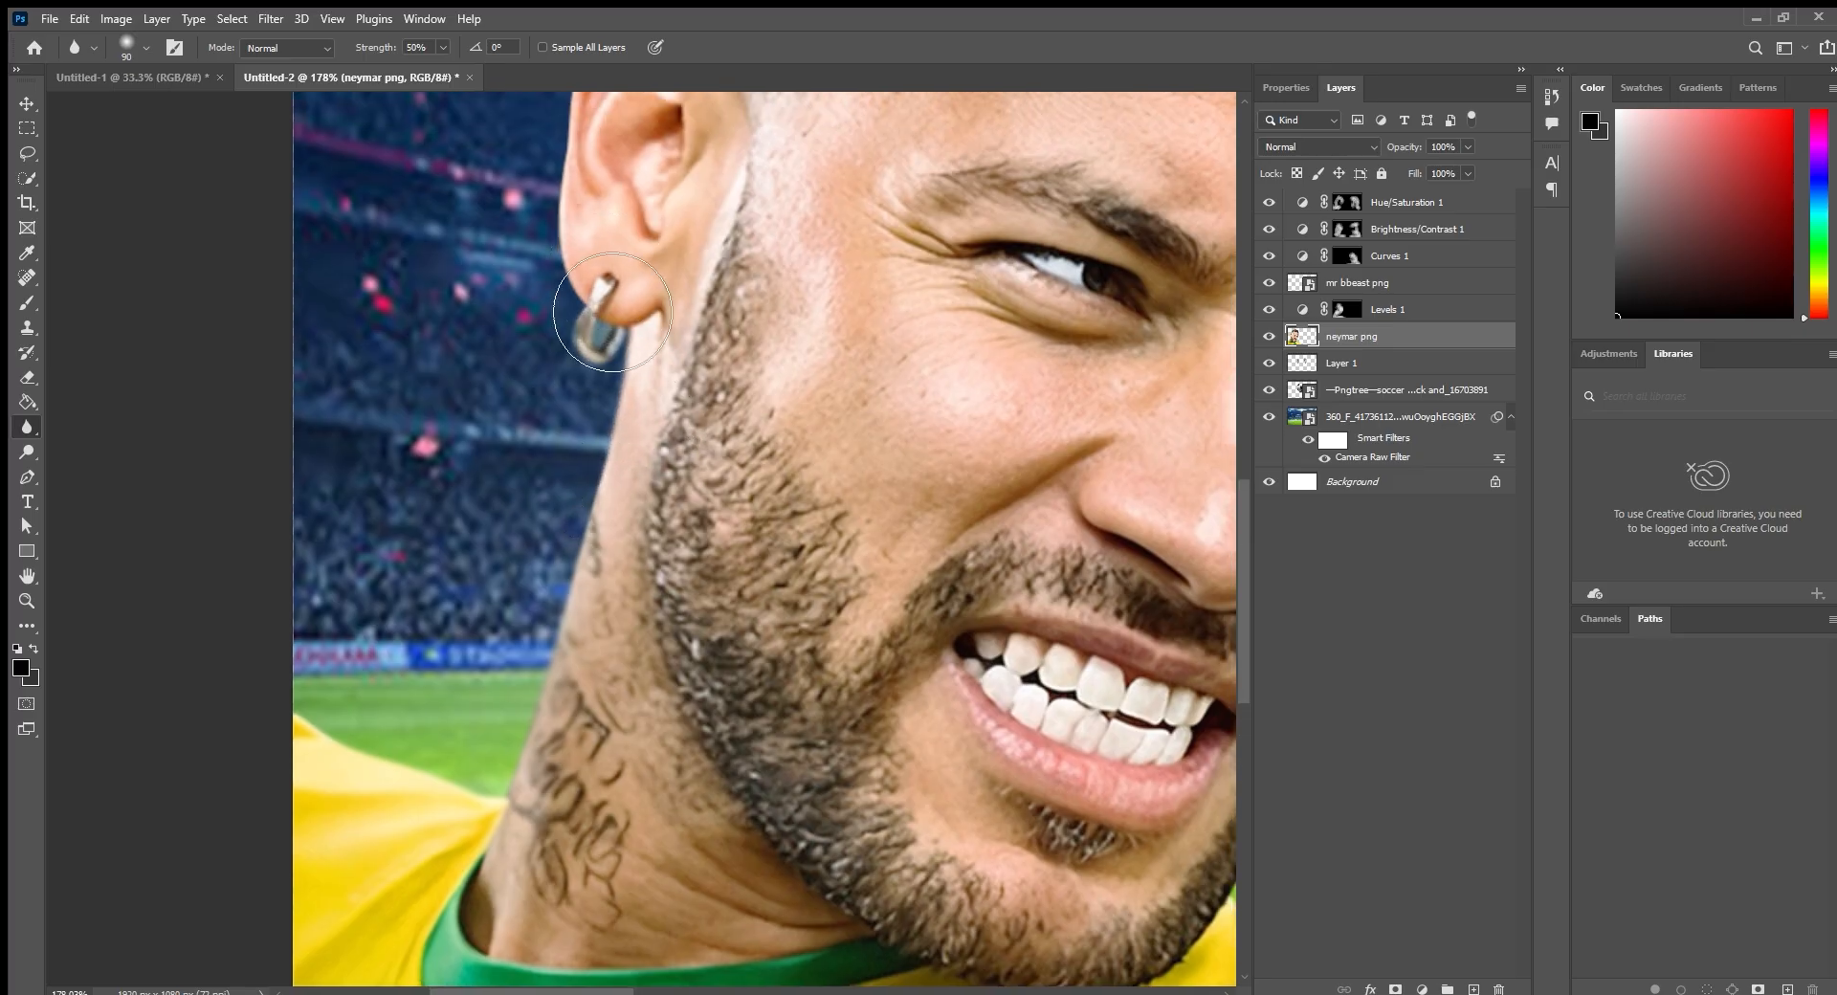
pyautogui.moveTo(595, 192); pyautogui.dragTo(544, 457)
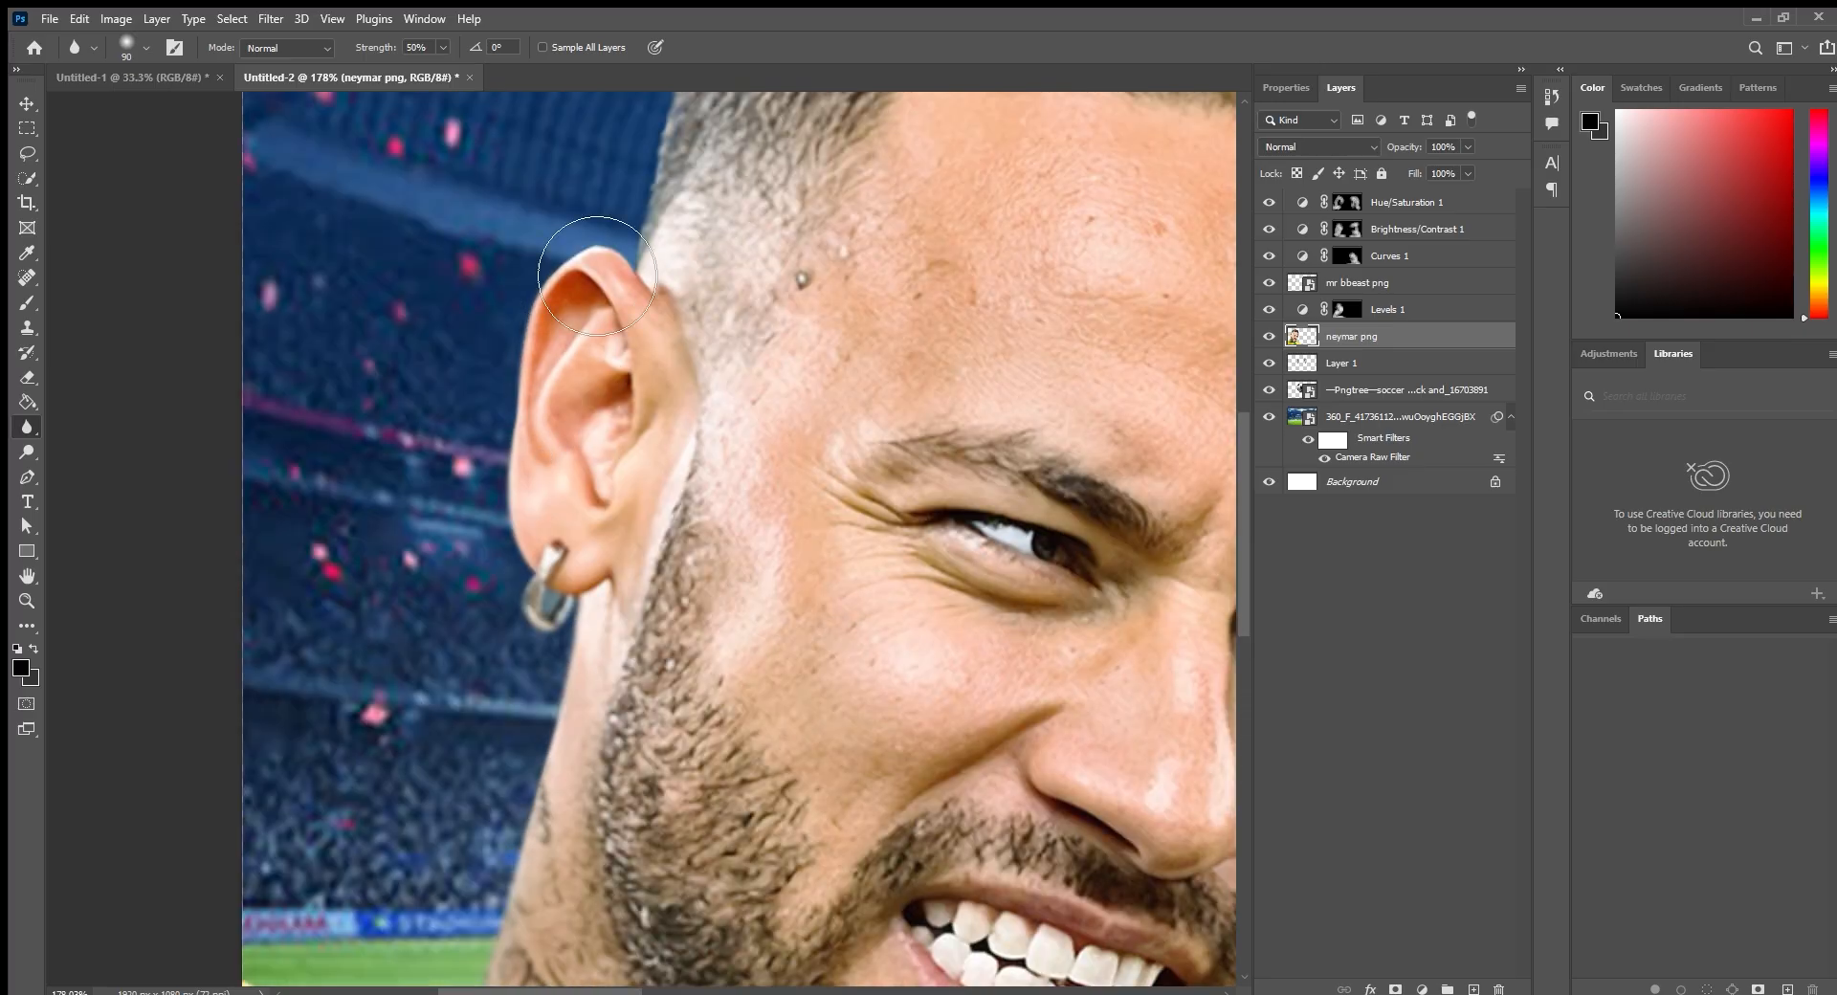
pyautogui.moveTo(629, 291); pyautogui.dragTo(471, 624)
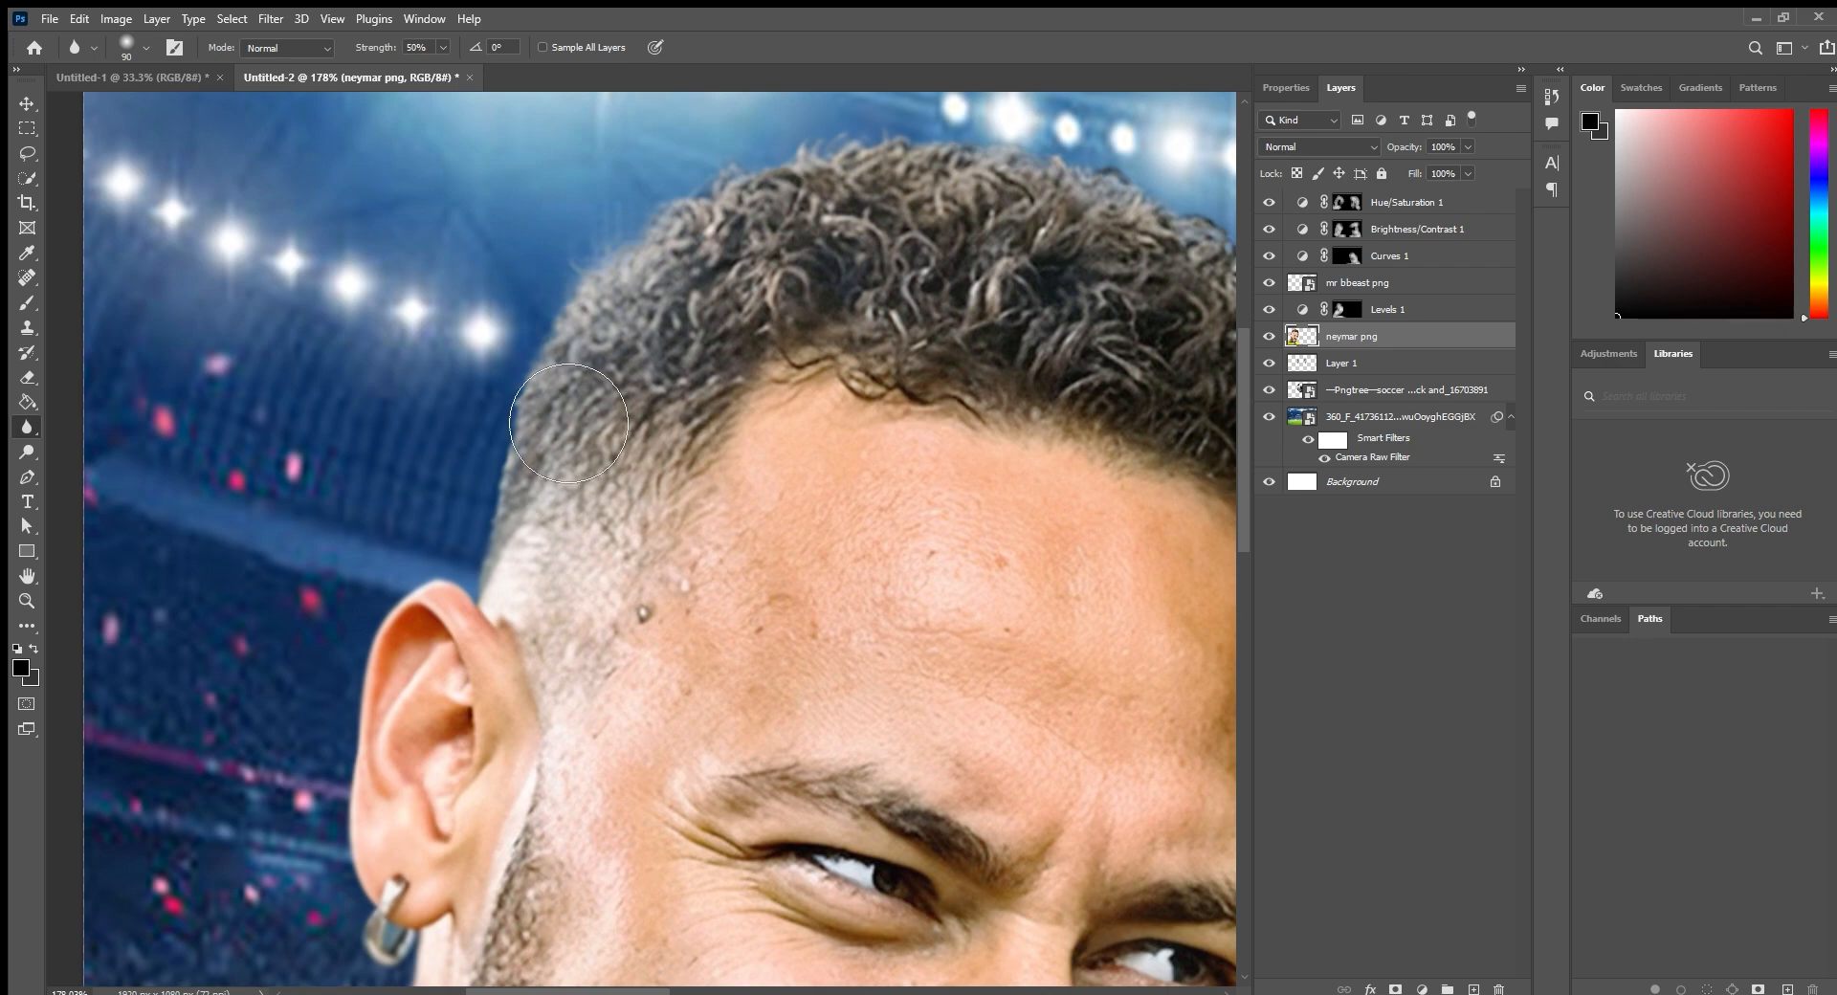
pyautogui.moveTo(727, 233)
pyautogui.mouseDown()
pyautogui.moveTo(488, 271)
pyautogui.moveTo(409, 353)
pyautogui.mouseUp()
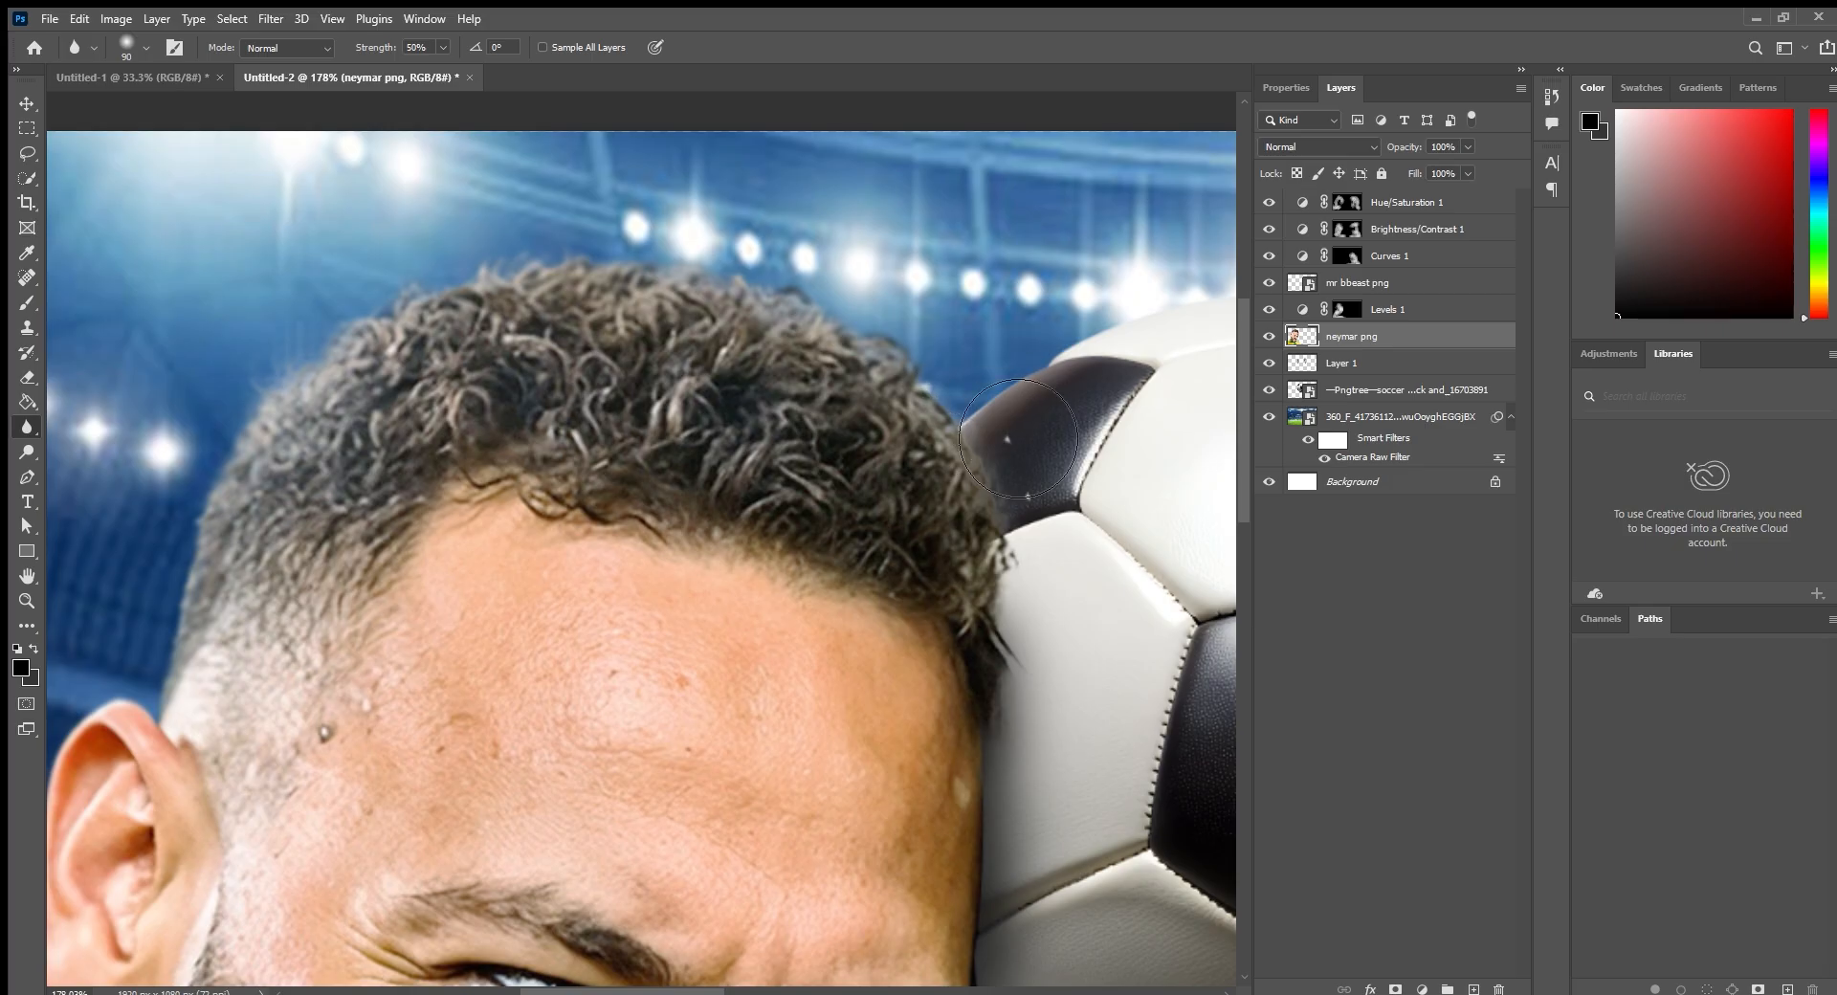
# Rasterize the mr bbeast png layer and blur the red shirt's shoulder edge against the grass.
pyautogui.scroll(-3, 1074, 636)
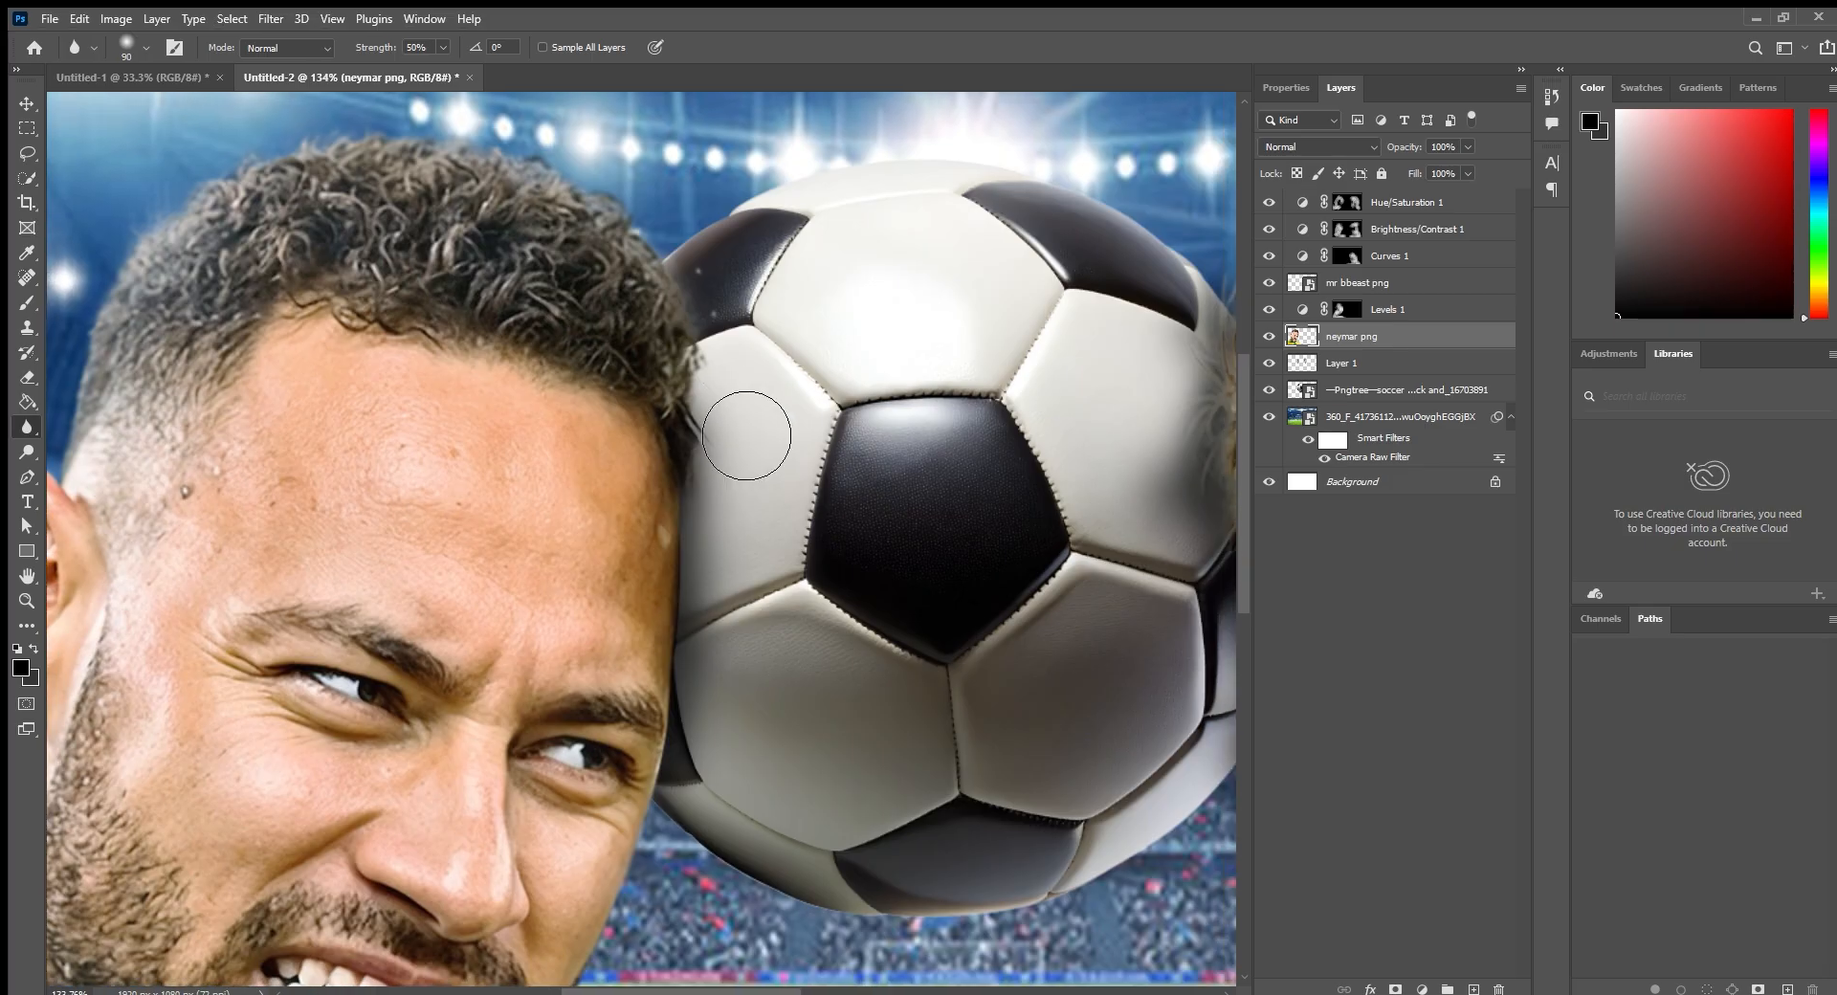
pyautogui.scroll(-3, 749, 517)
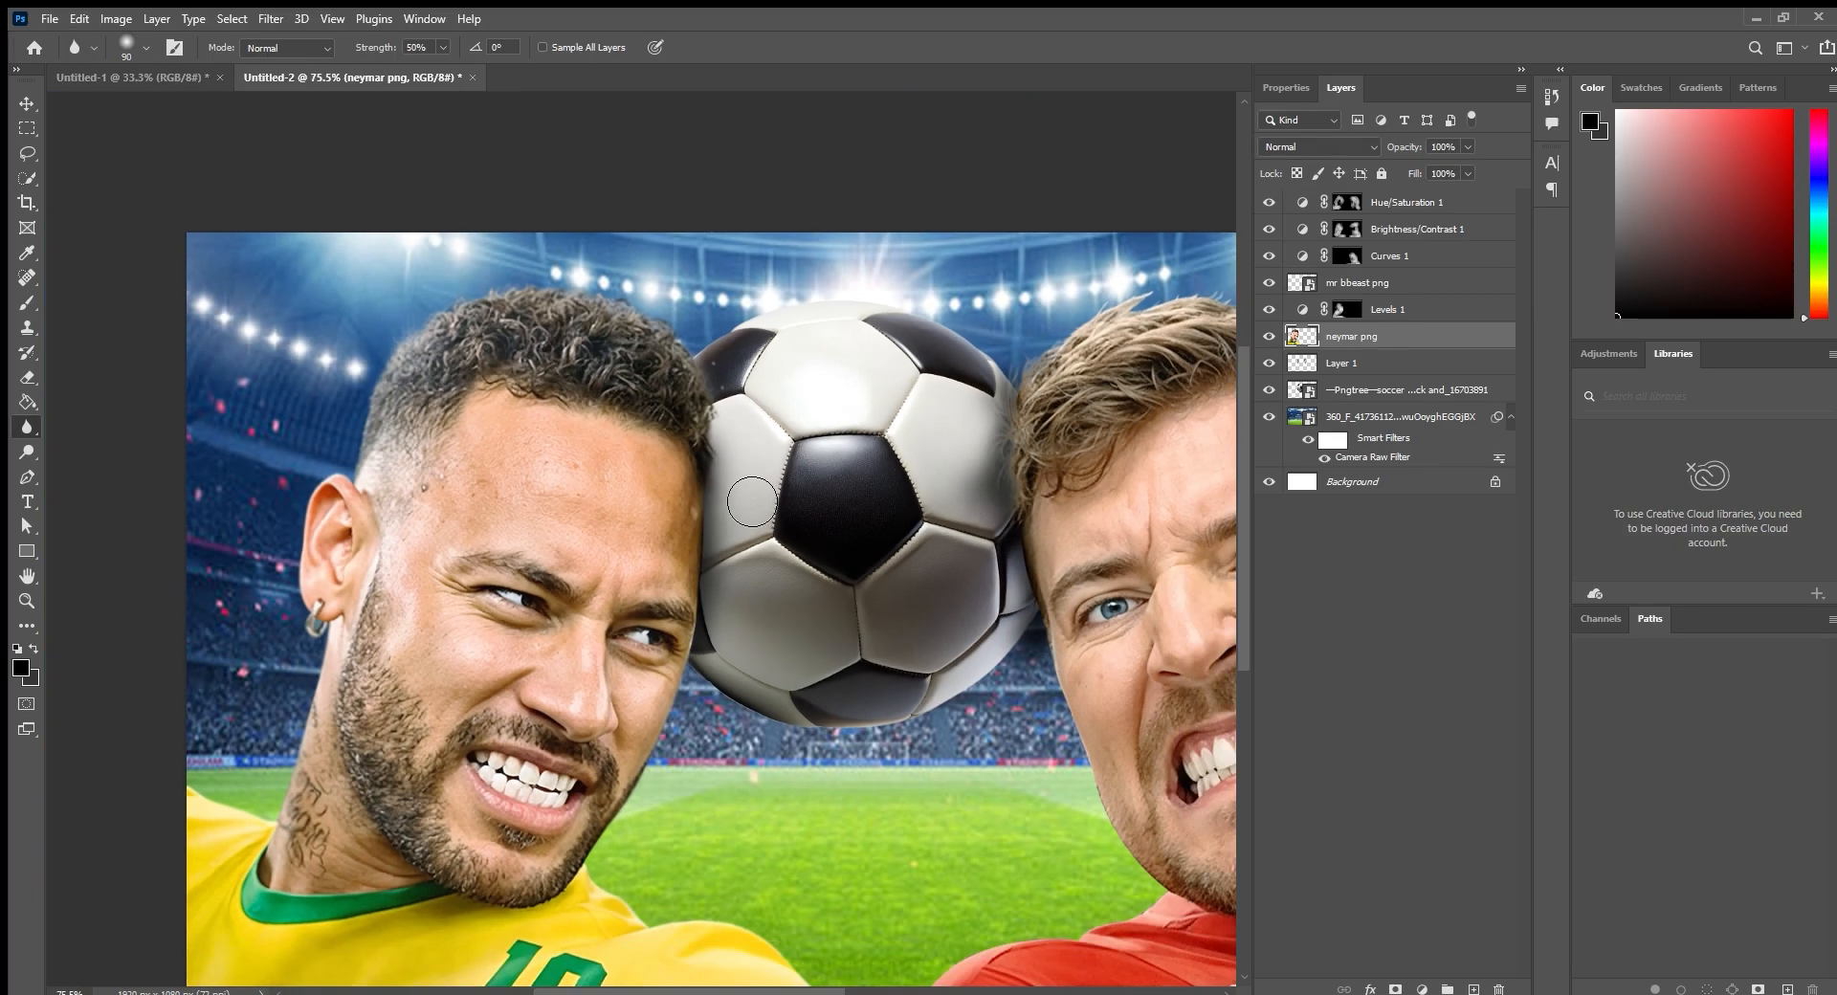
pyautogui.scroll(-2, 752, 501)
pyautogui.moveTo(992, 537); pyautogui.dragTo(781, 531)
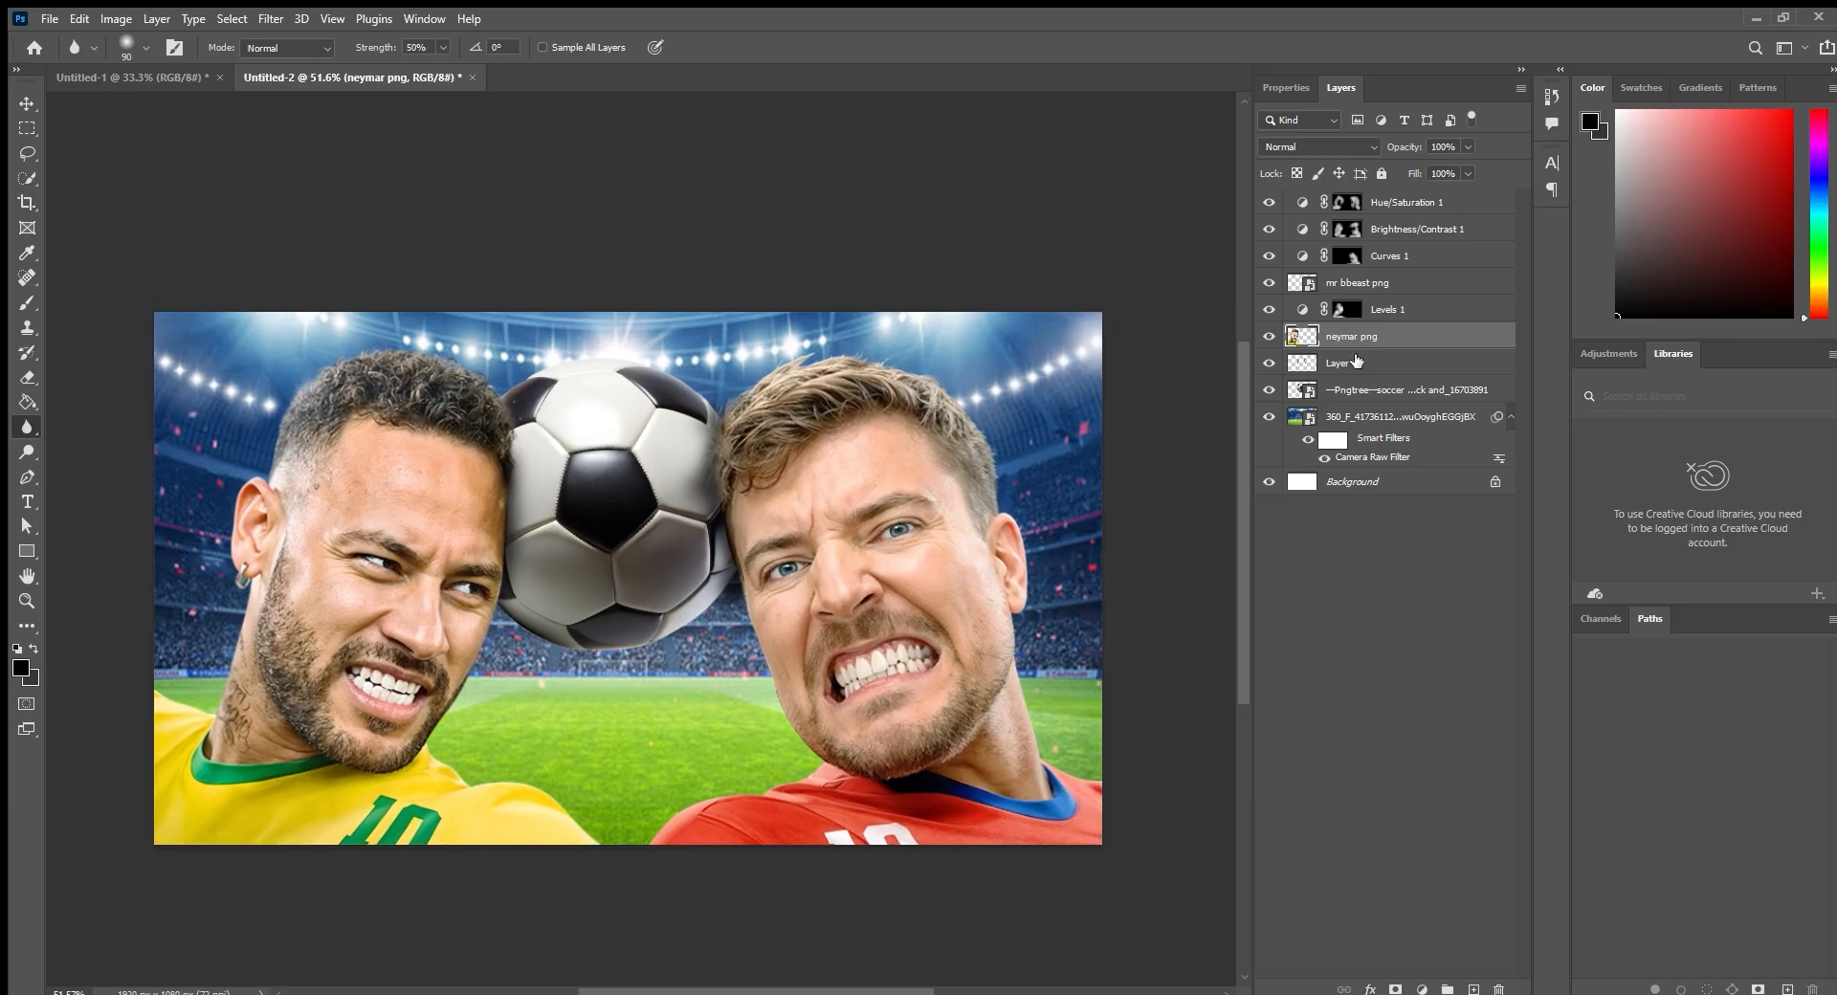
pyautogui.click(1355, 278)
pyautogui.scroll(1, 908, 555)
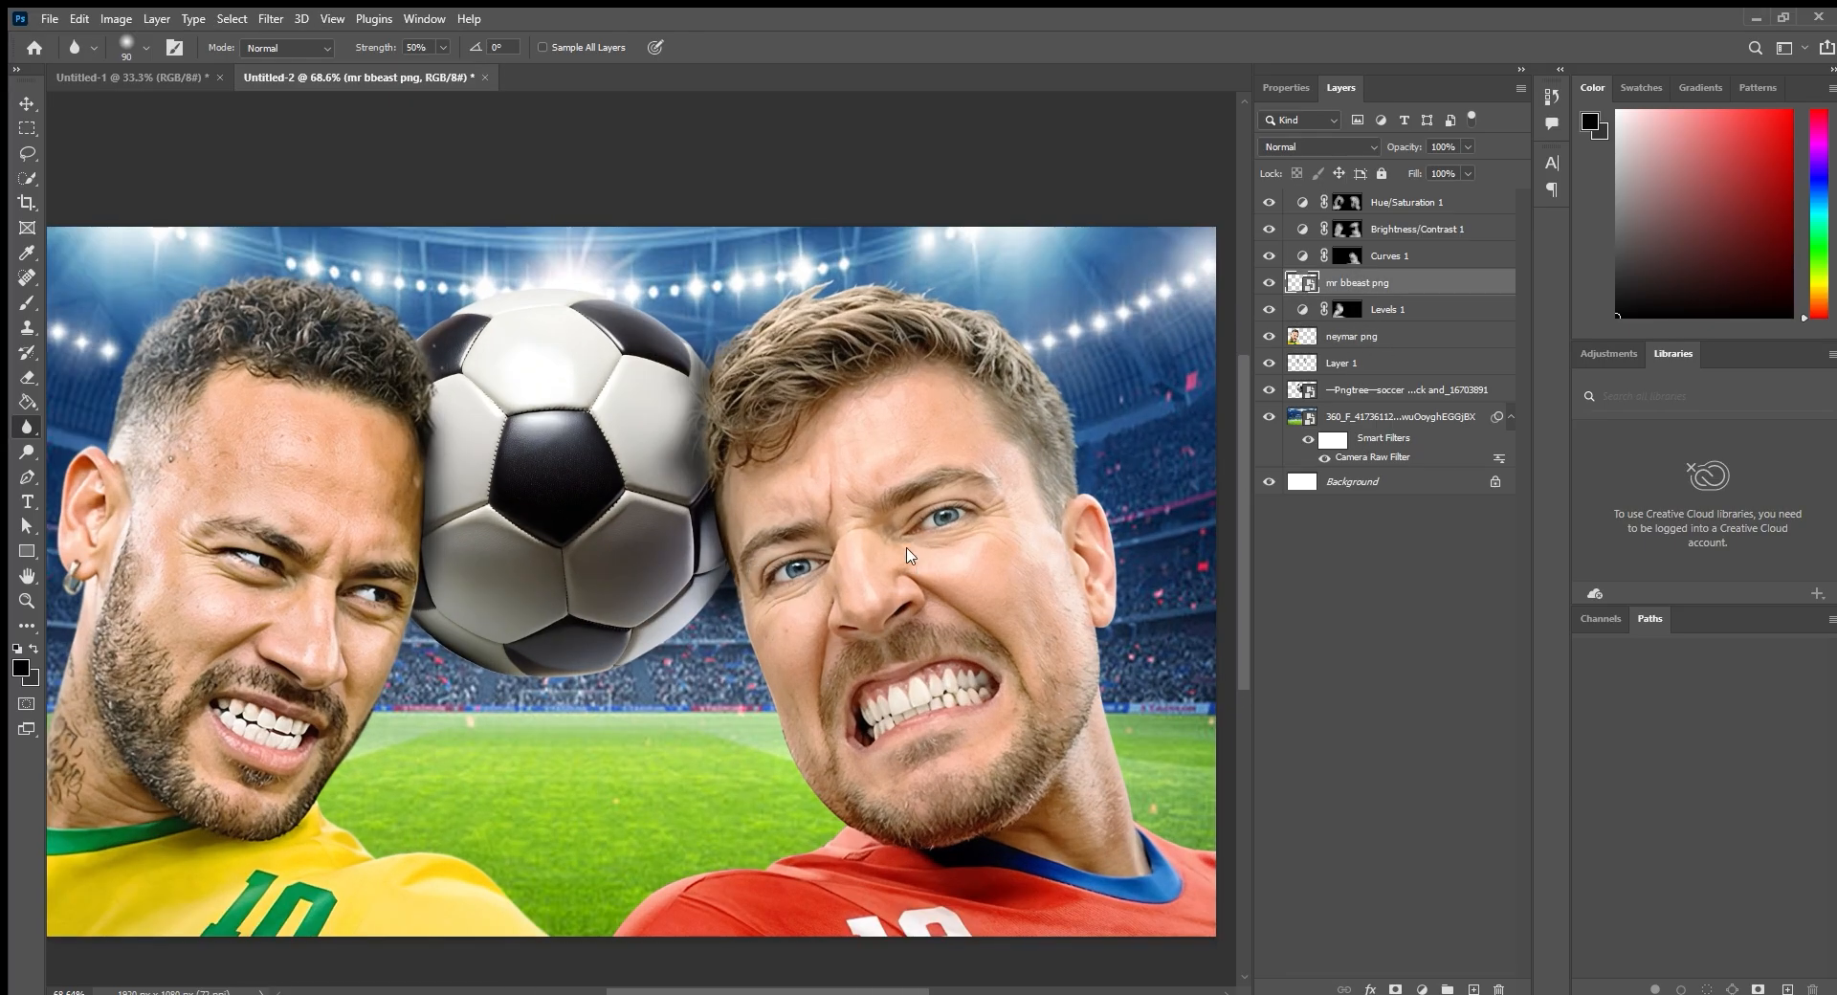
pyautogui.scroll(1, 889, 404)
pyautogui.scroll(2, 558, 790)
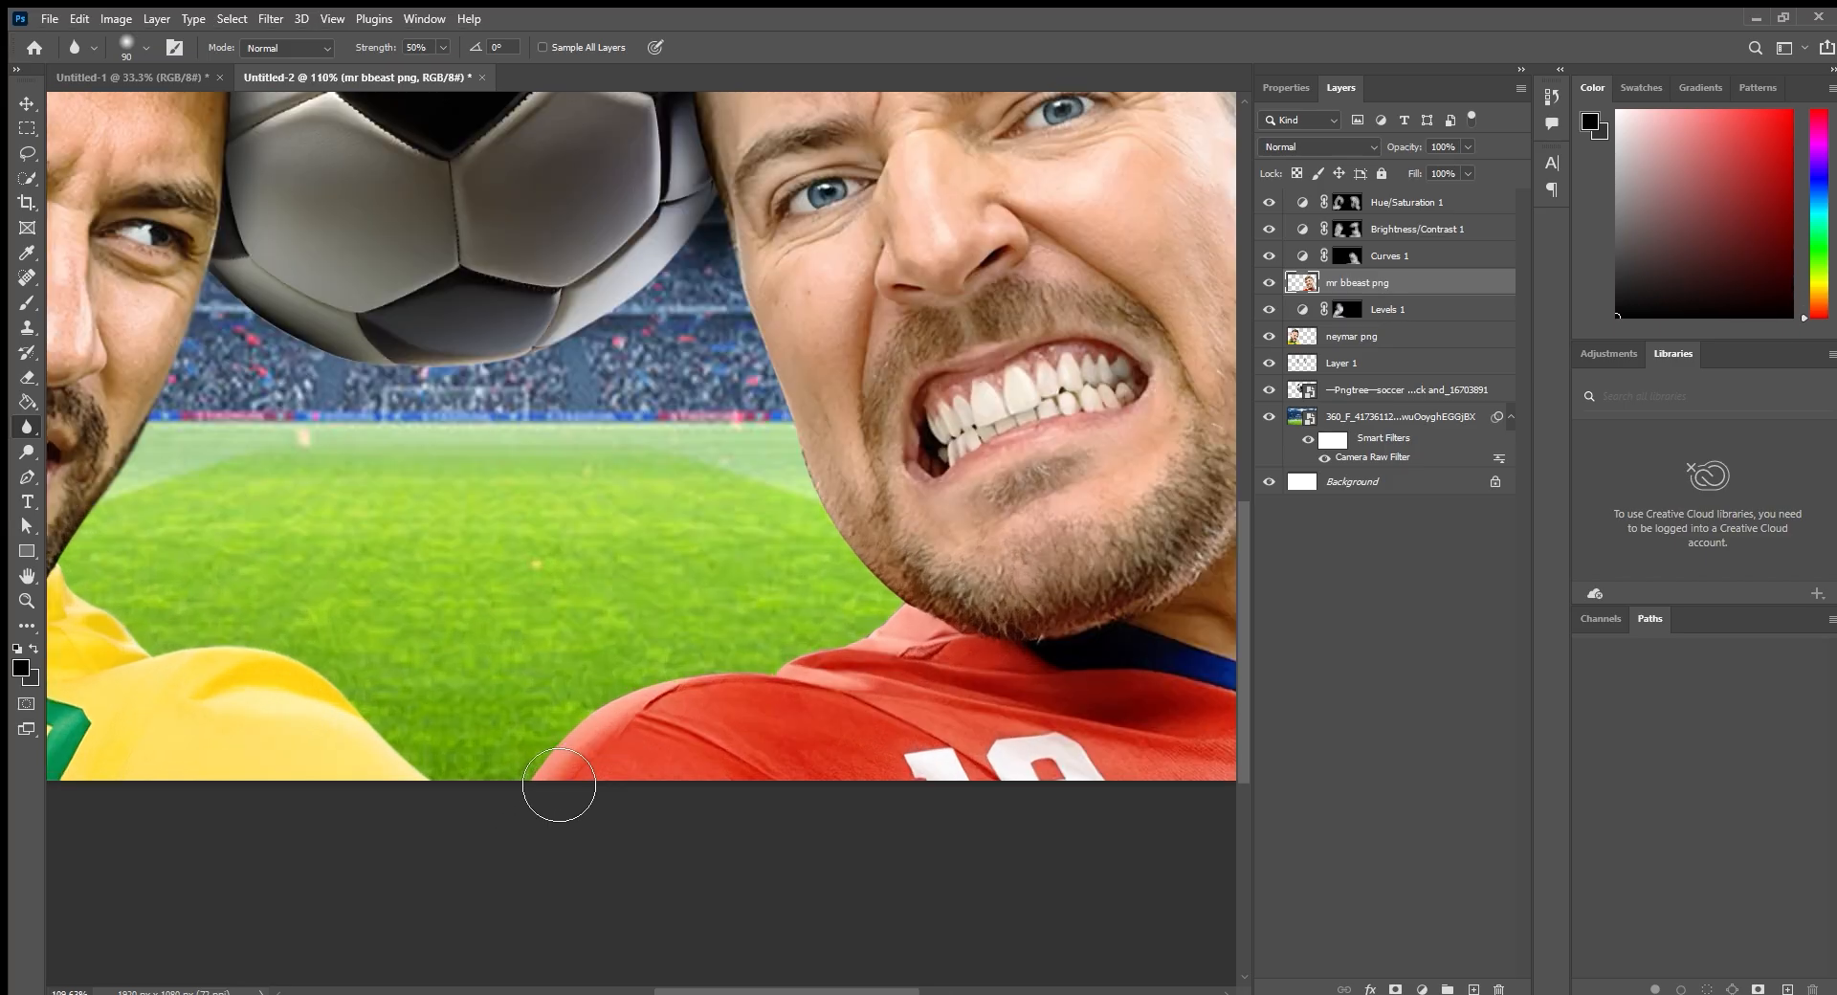
pyautogui.scroll(2, 560, 826)
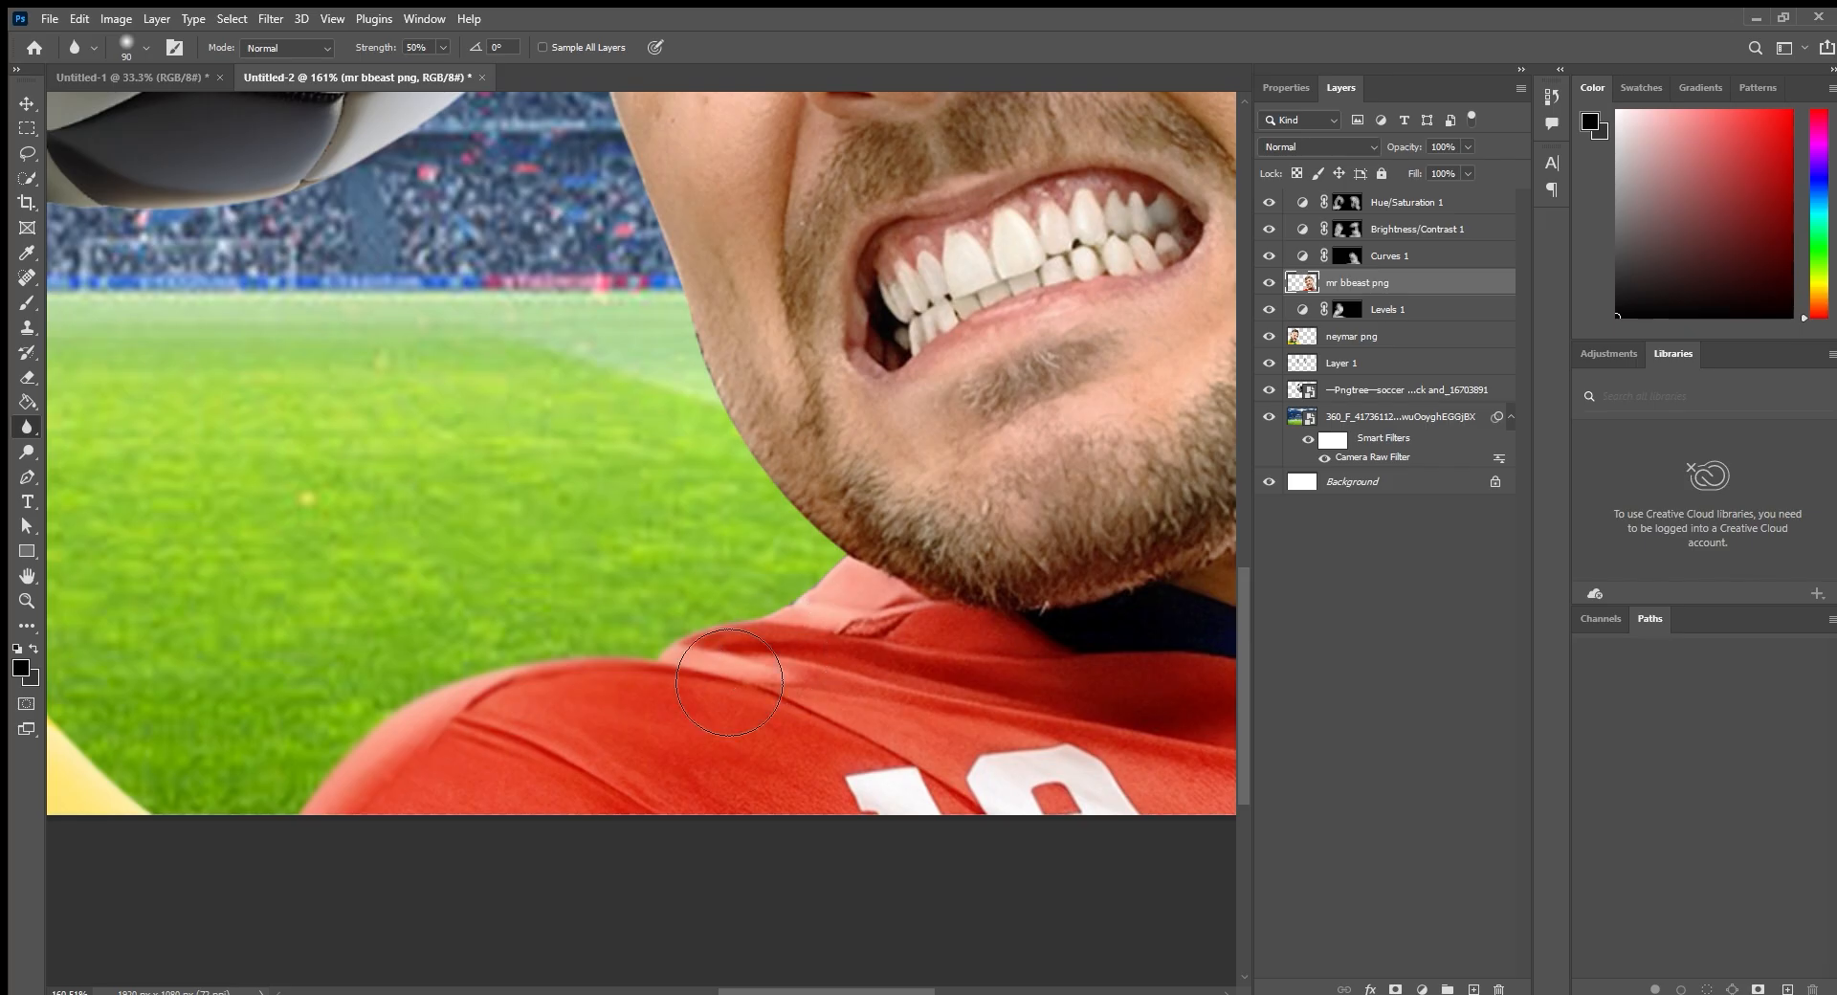
# Soften the cutout outline around MrBeast's jaw, hair, ear and neck with the Blur tool at 90 px.
pyautogui.moveTo(791, 485)
pyautogui.mouseDown()
pyautogui.moveTo(741, 416)
pyautogui.moveTo(733, 359)
pyautogui.moveTo(691, 341)
pyautogui.moveTo(641, 174)
pyautogui.moveTo(692, 396)
pyautogui.mouseUp()
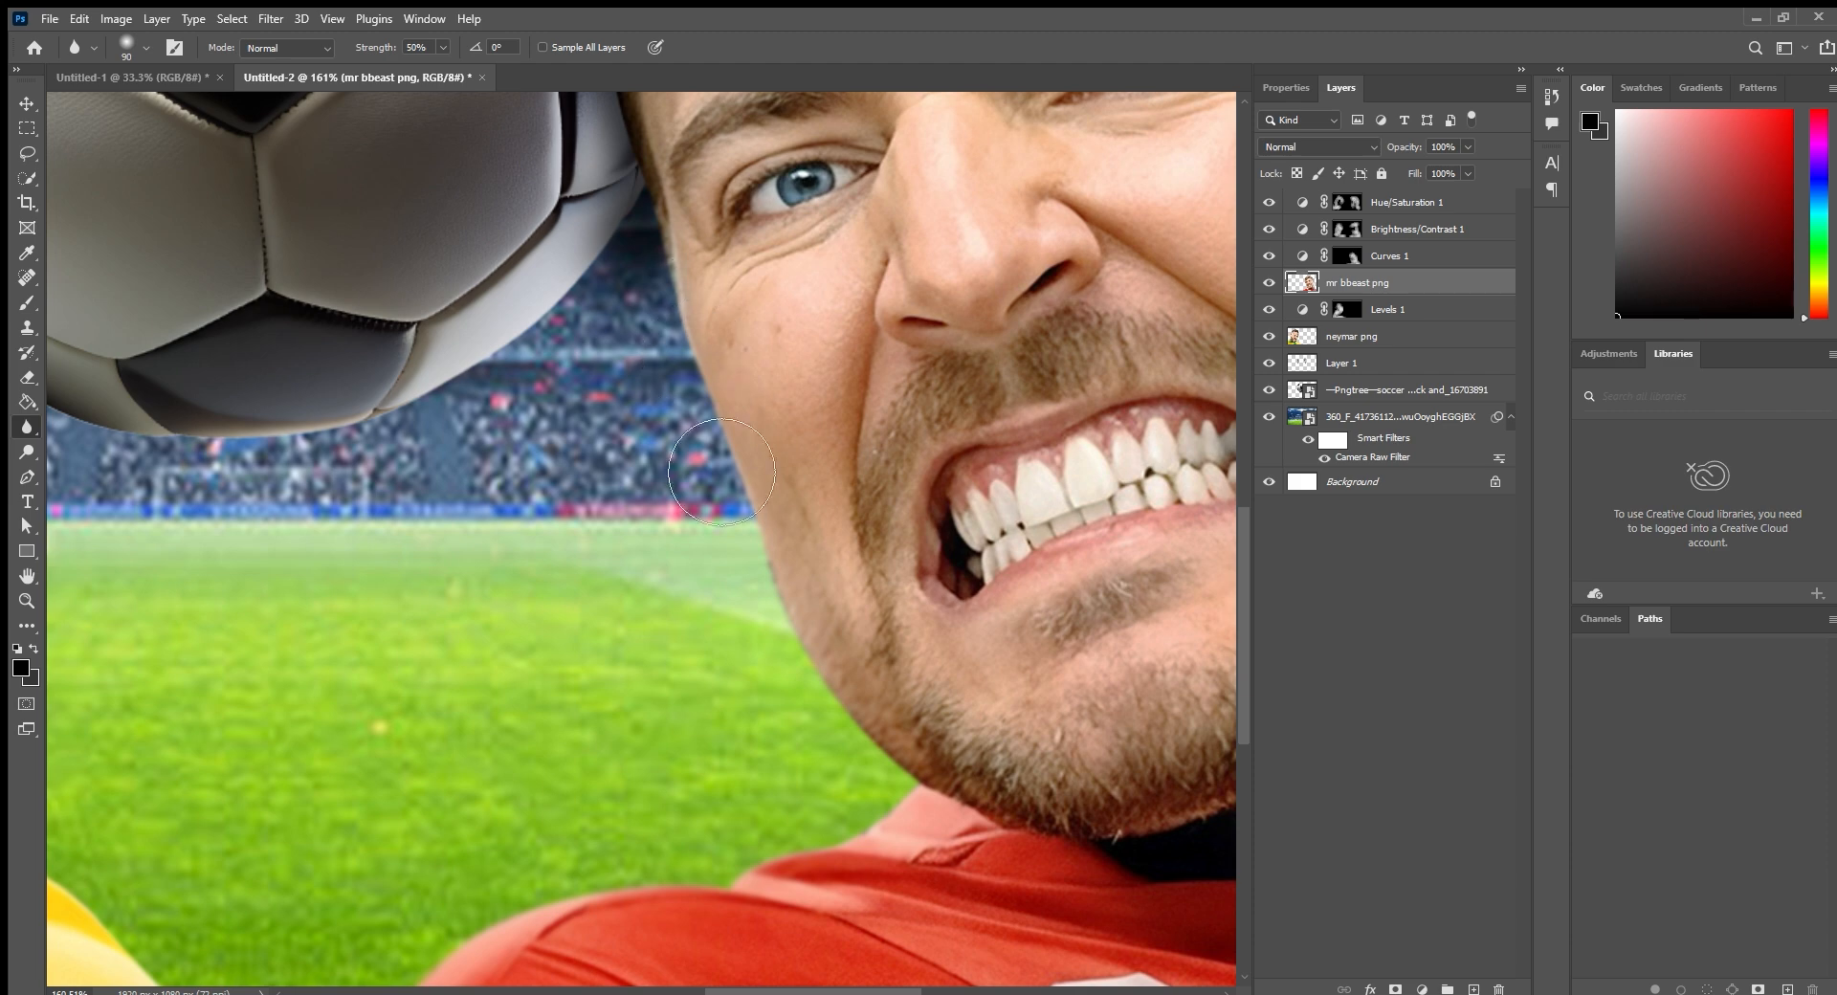
pyautogui.scroll(5, 592, 372)
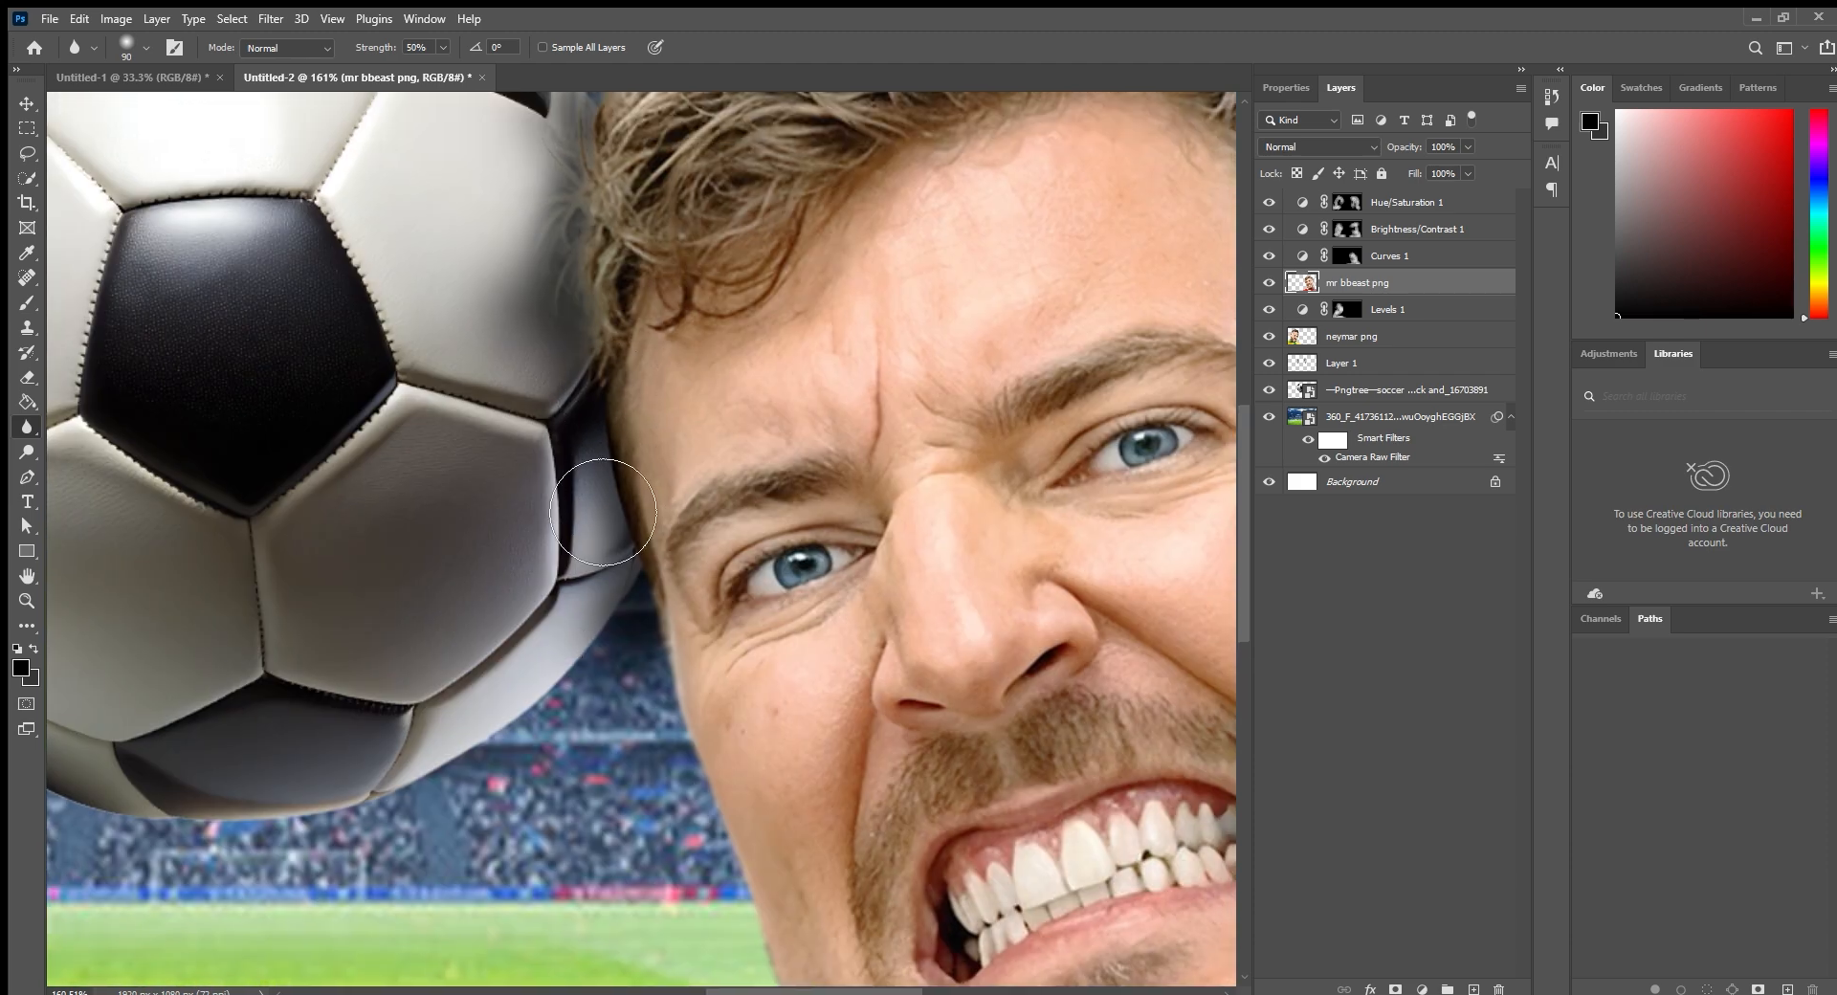
pyautogui.moveTo(601, 230); pyautogui.dragTo(431, 531)
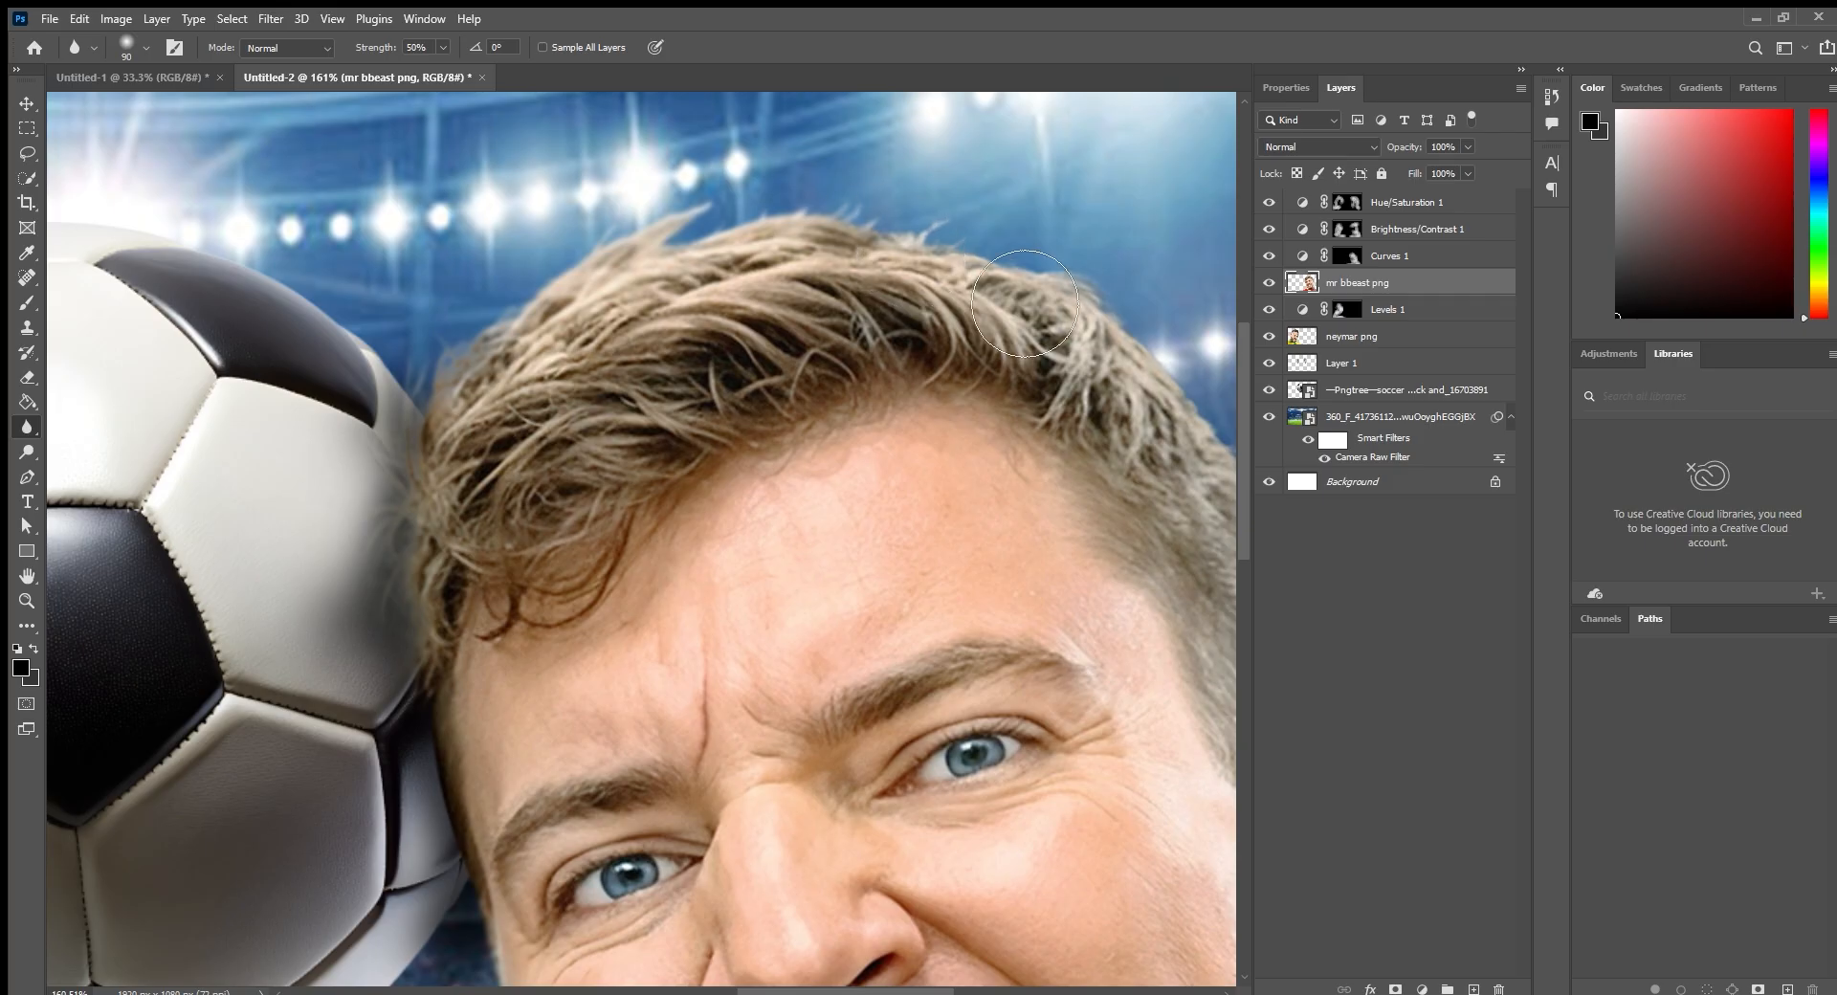
pyautogui.moveTo(1060, 378); pyautogui.dragTo(729, 260)
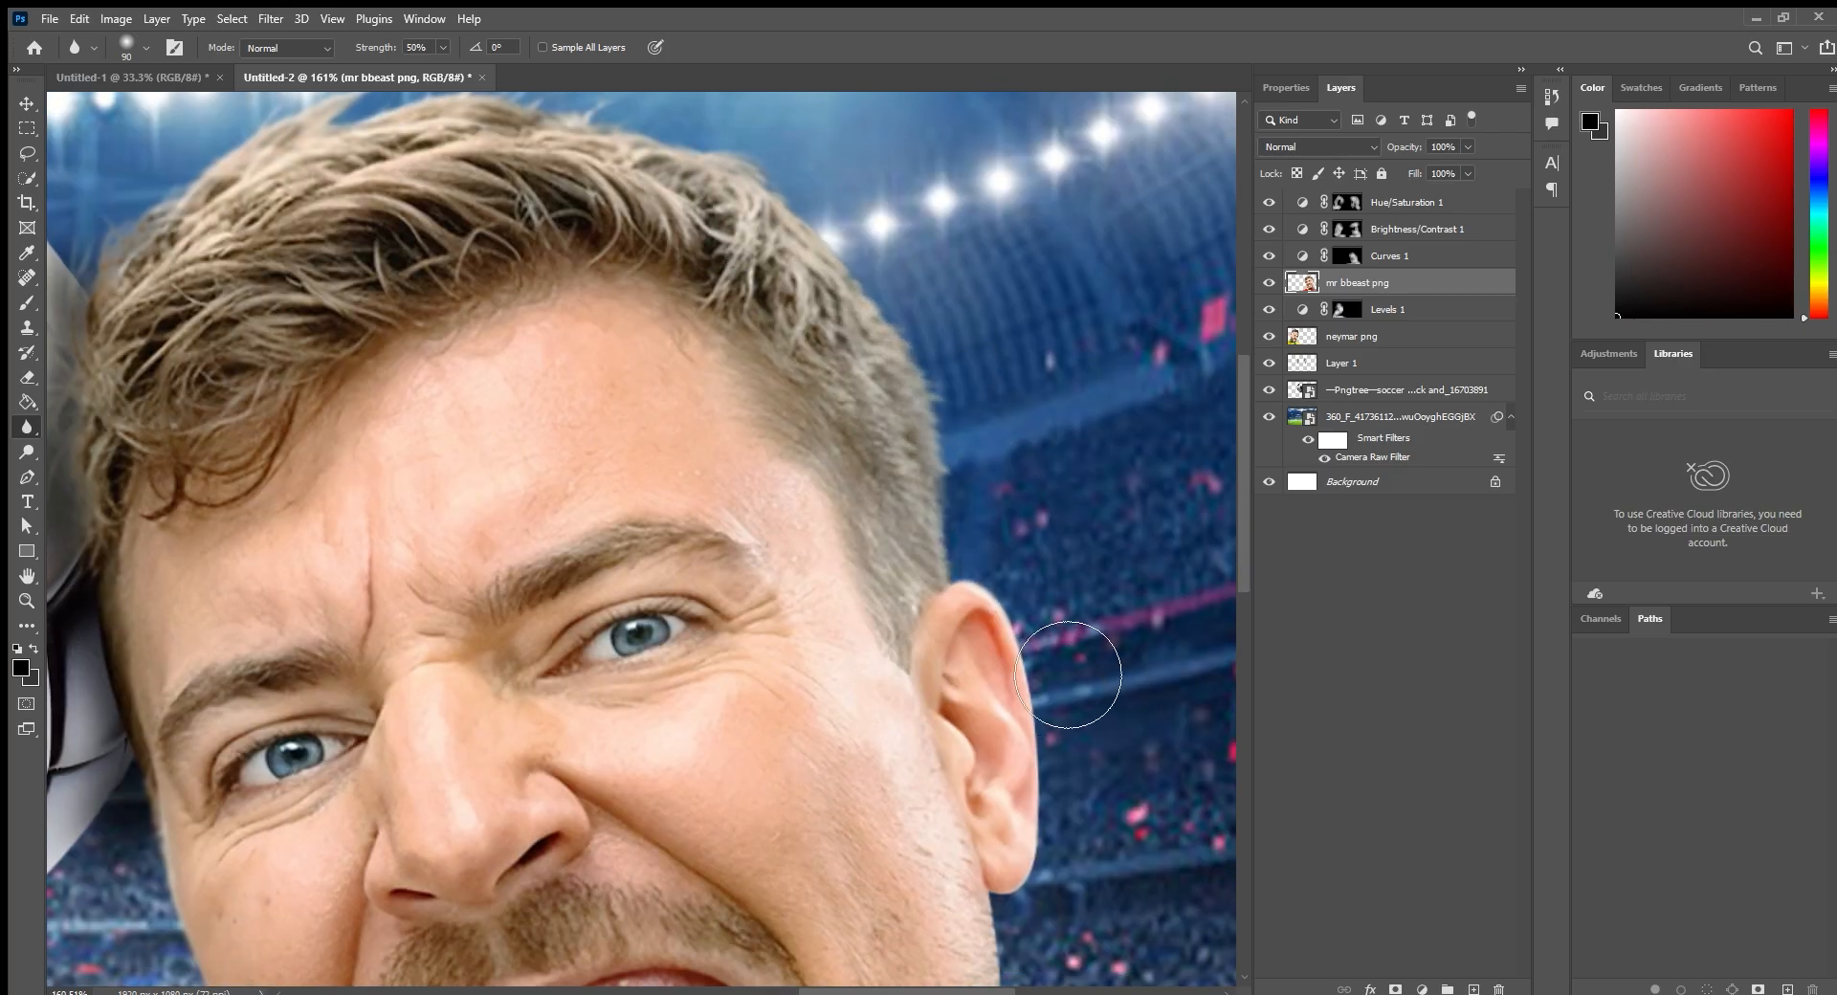
pyautogui.moveTo(832, 400); pyautogui.dragTo(717, 160)
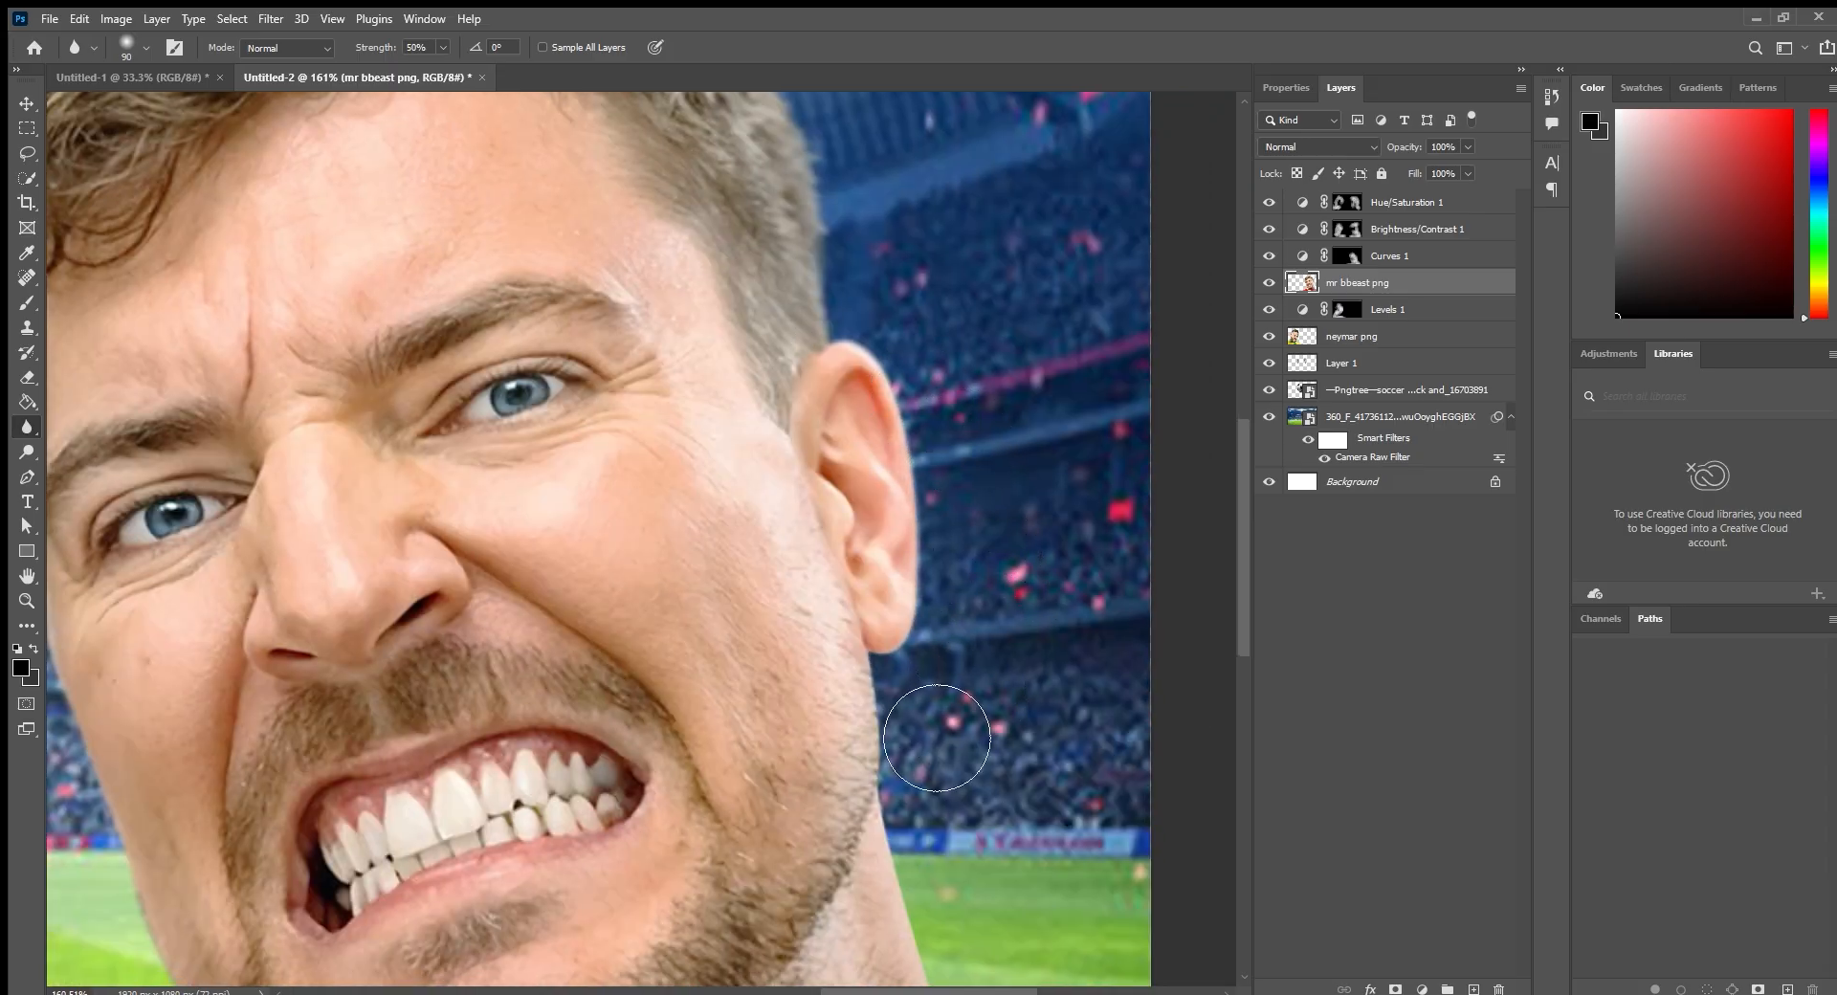
pyautogui.moveTo(947, 727); pyautogui.dragTo(875, 402)
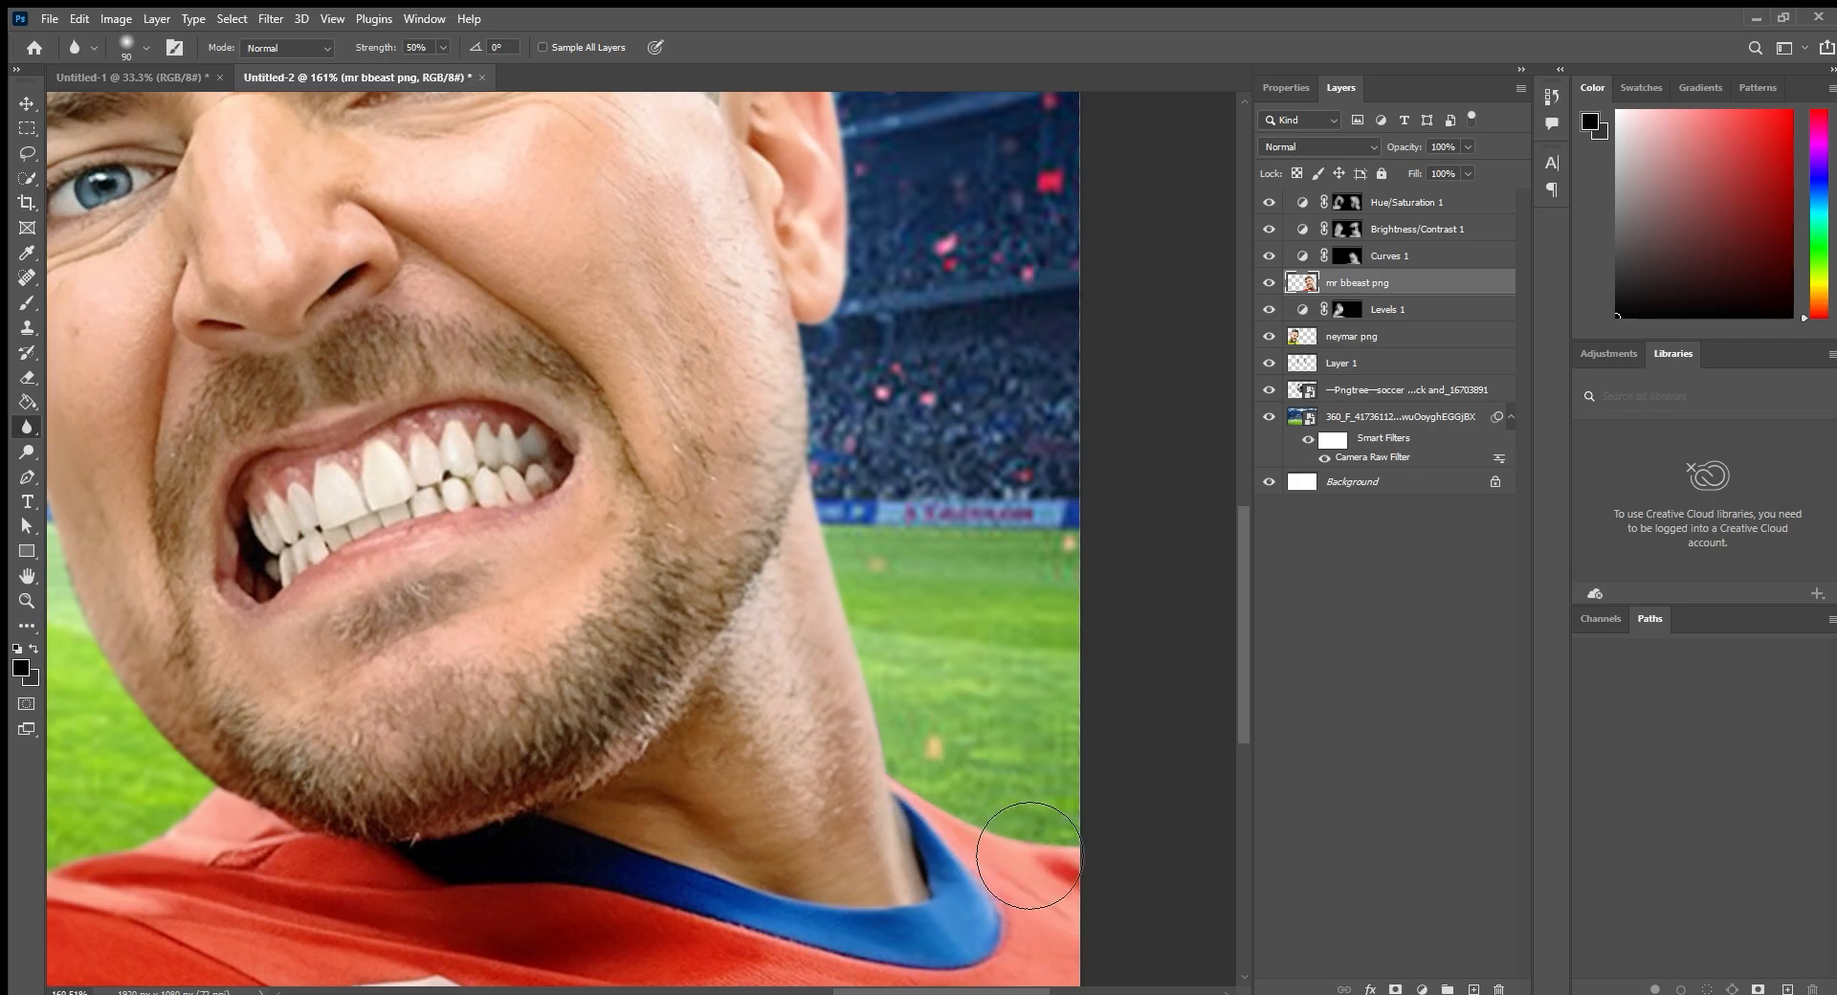
# Examine the softened cutout edges in the whole composition, with the Move tool active and no layer selected.
pyautogui.hotkey('ctrl', '1')
pyautogui.scroll(-5, 1065, 845)
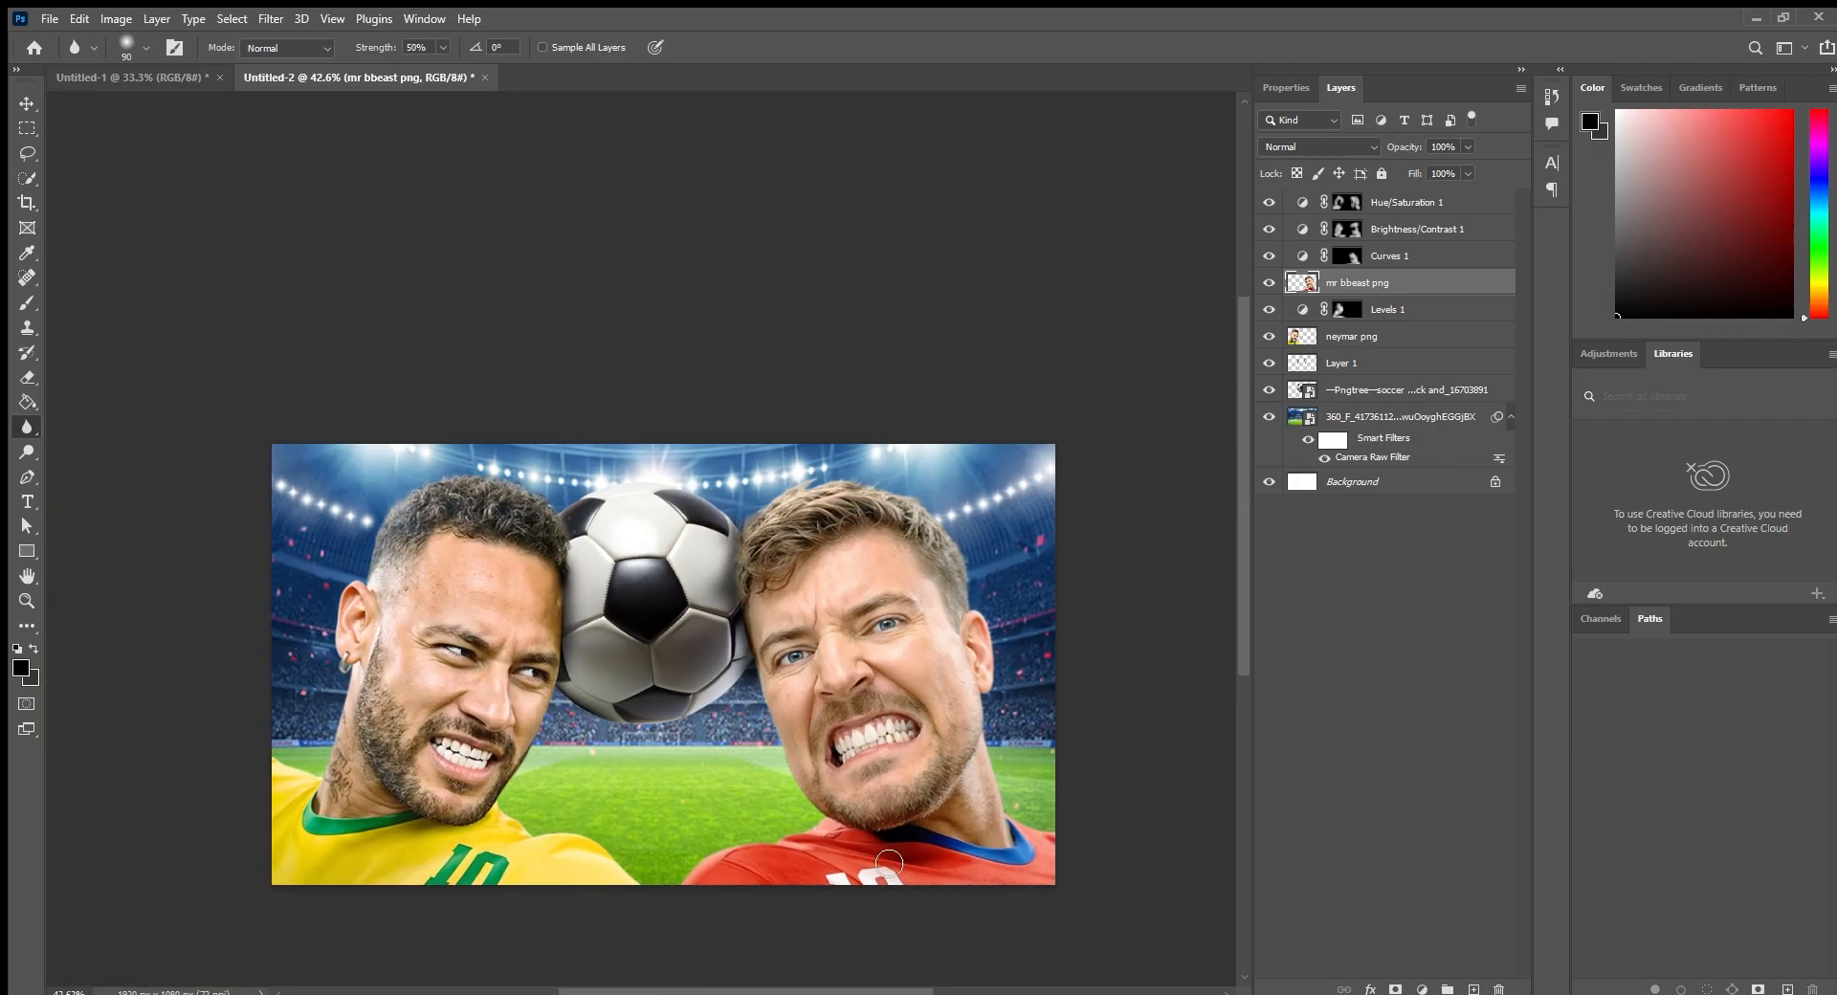
pyautogui.scroll(4, 888, 863)
pyautogui.scroll(-2, 743, 815)
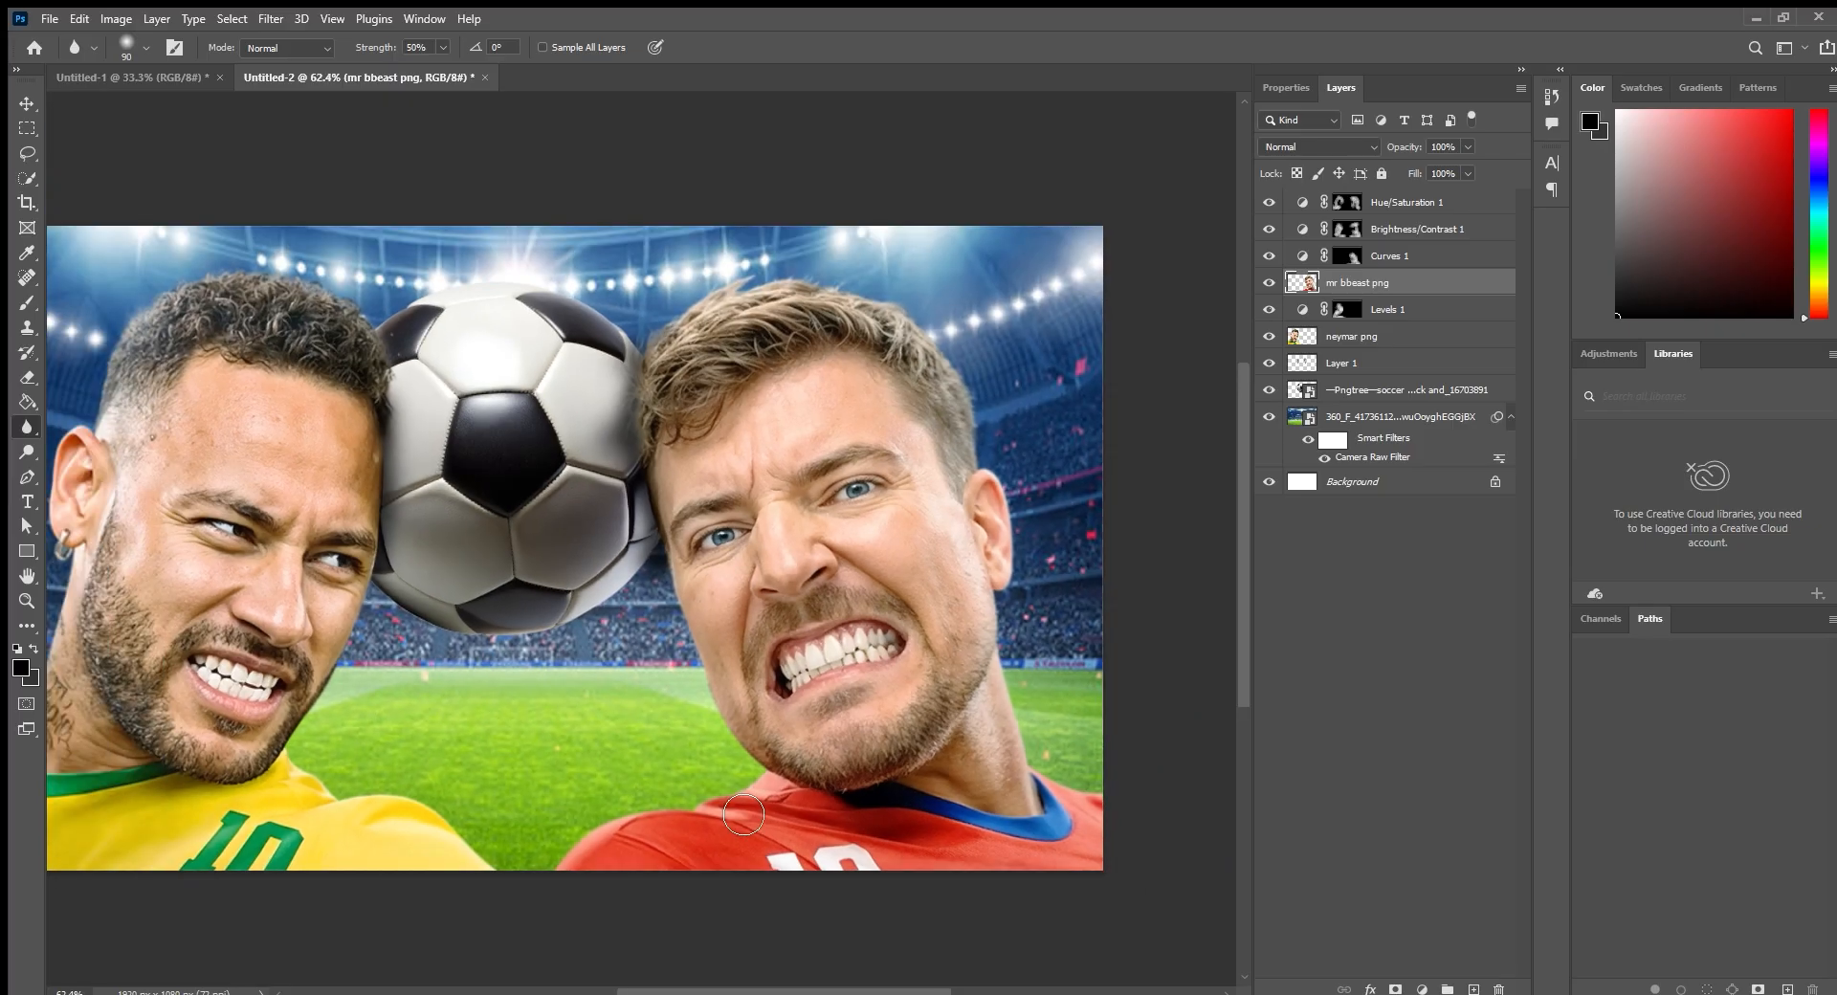
pyautogui.moveTo(474, 574); pyautogui.dragTo(552, 619)
pyautogui.scroll(-4, 550, 614)
pyautogui.scroll(3, 550, 616)
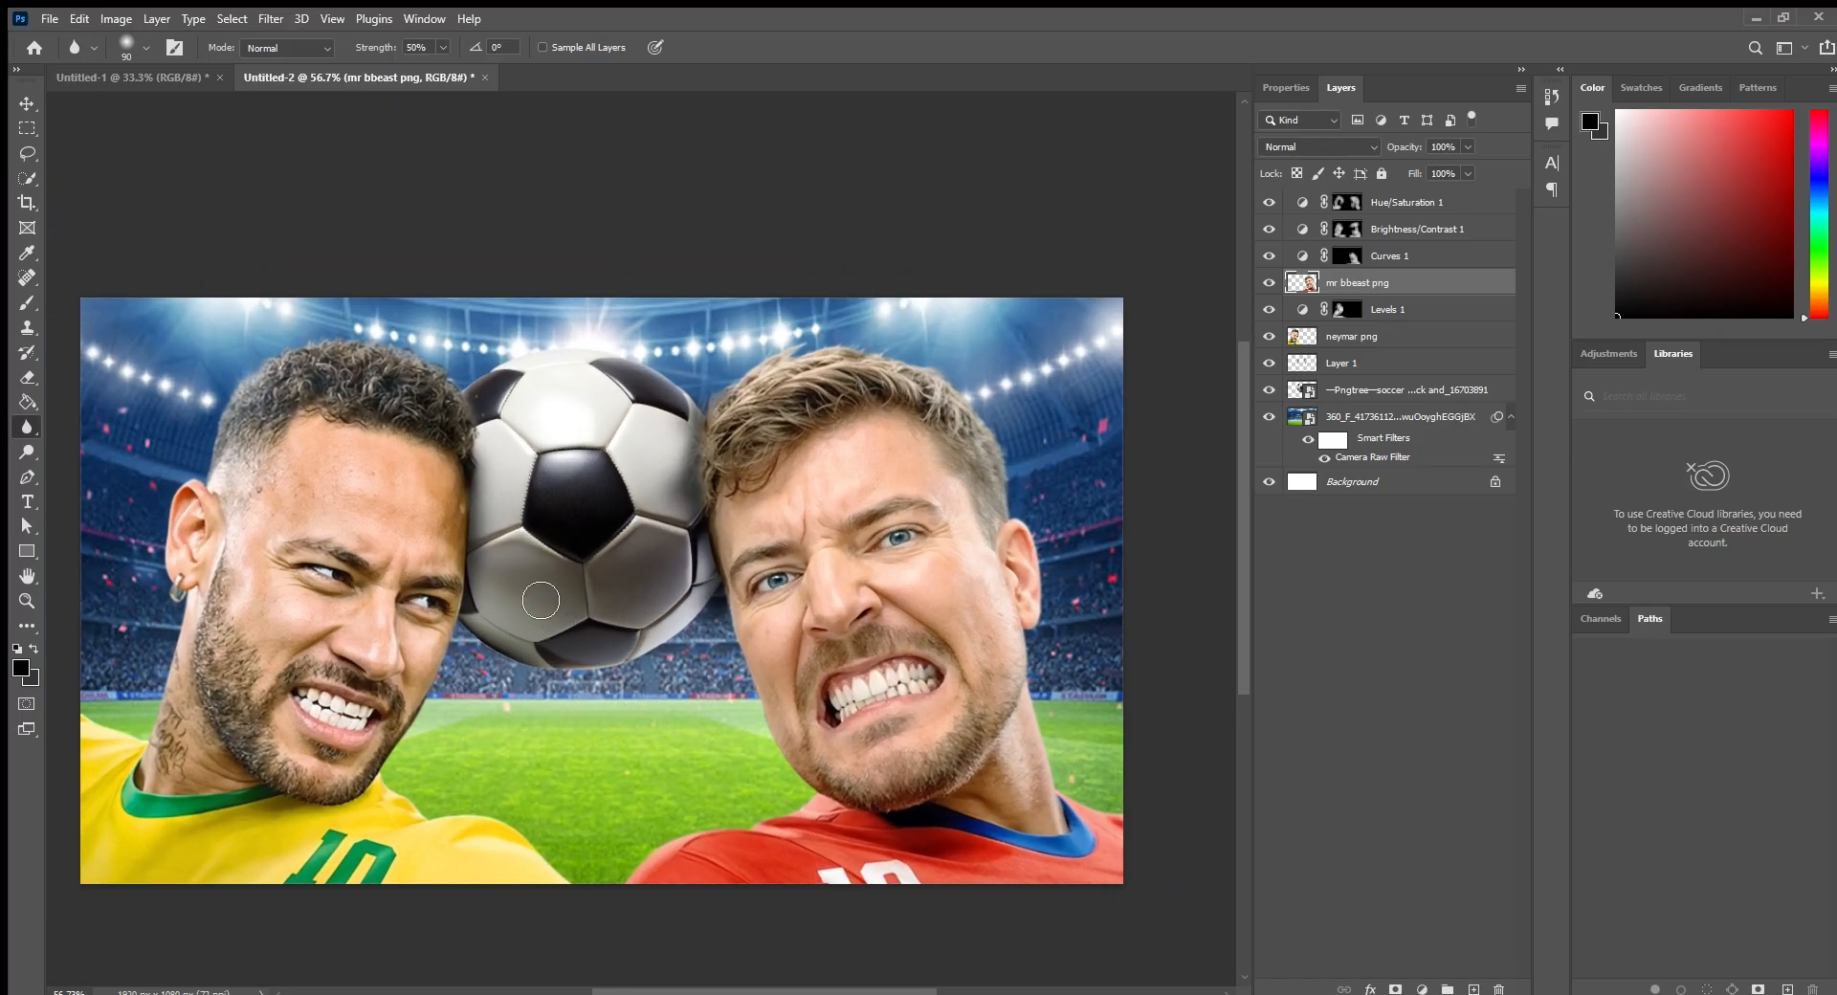
pyautogui.press('v')
pyautogui.click(261, 180)
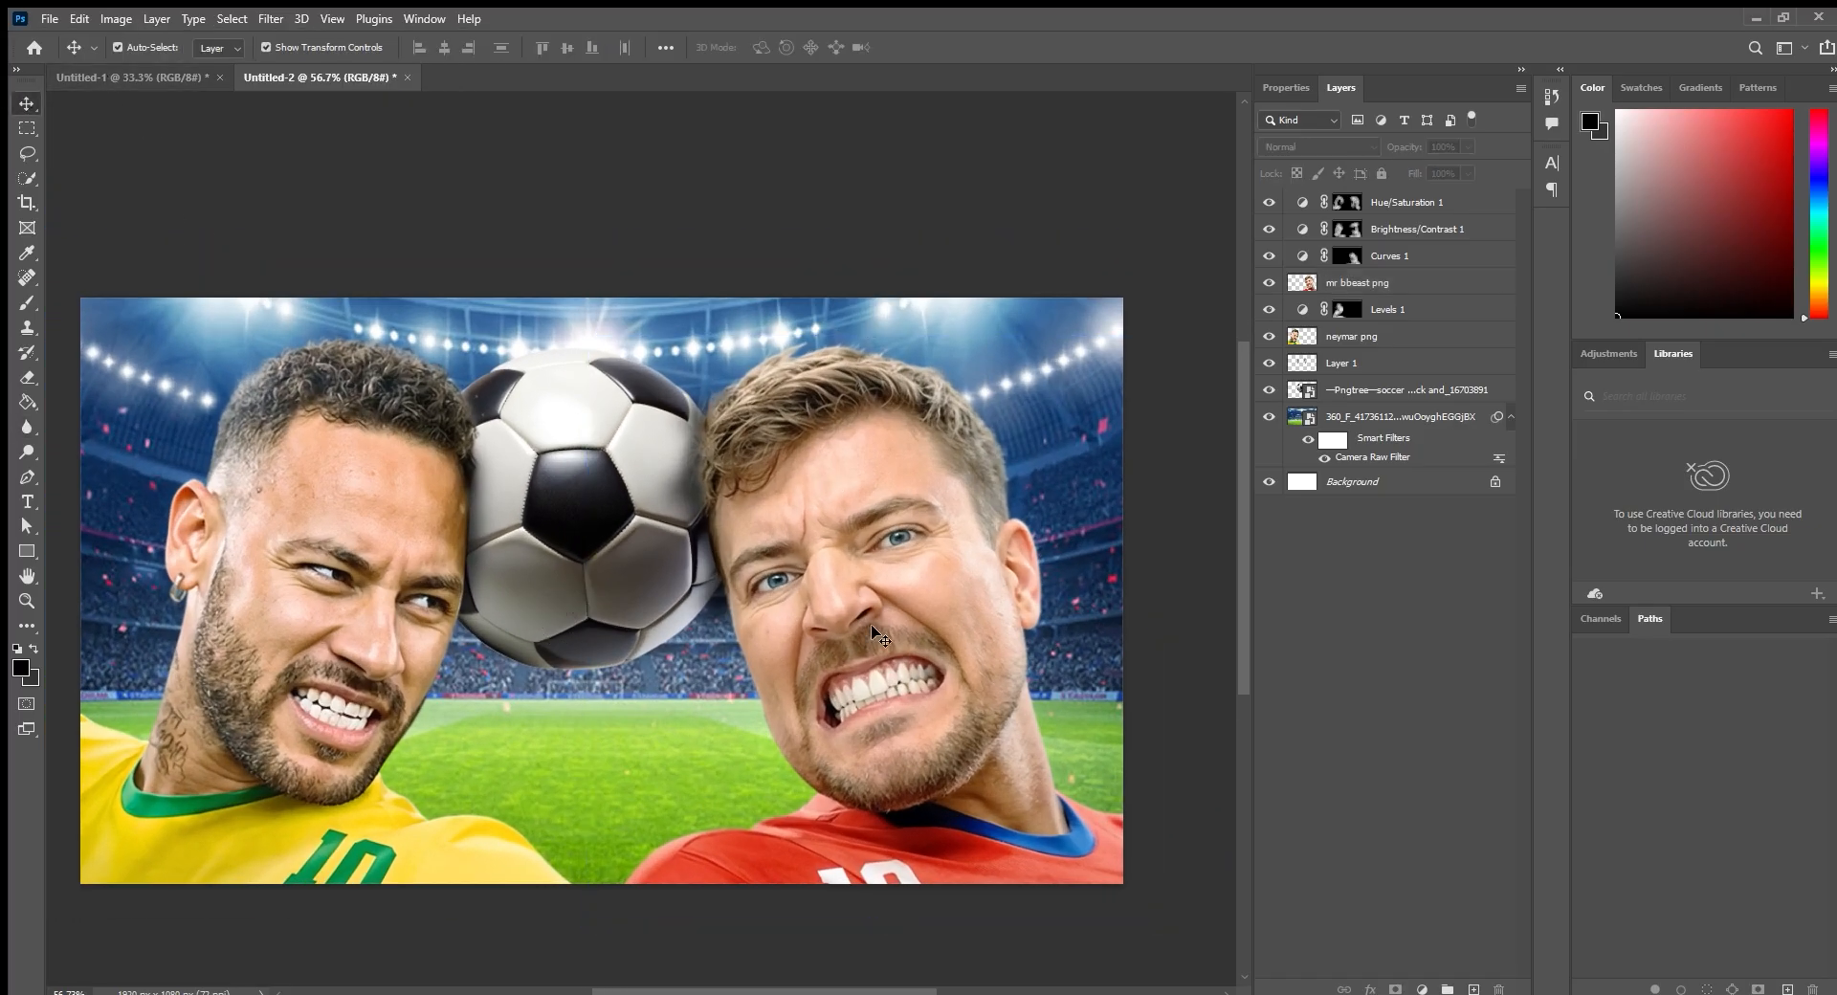
pyautogui.scroll(-3, 899, 732)
pyautogui.scroll(3, 859, 704)
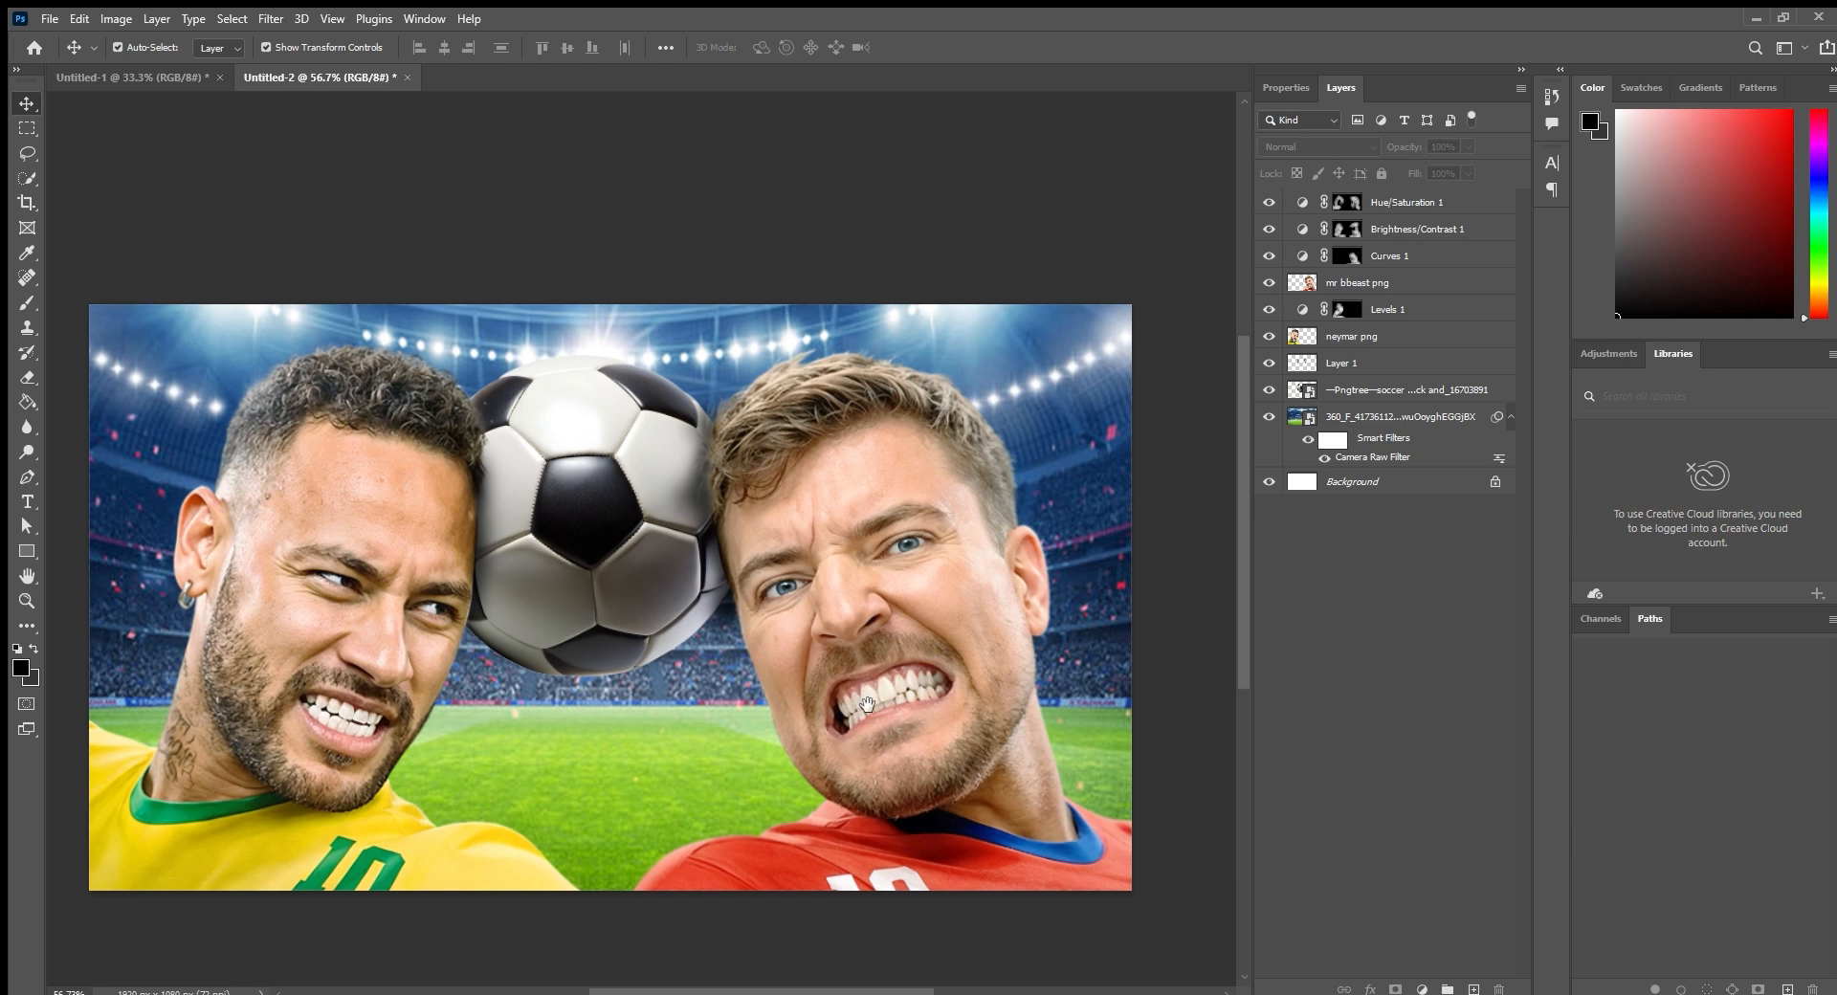
# Brighten MrBeast's forehead and hairline on the mr bbeast png layer using the Dodge tool at 250 px, Midtones and 50% exposure.
pyautogui.click(27, 450)
pyautogui.click(1358, 283)
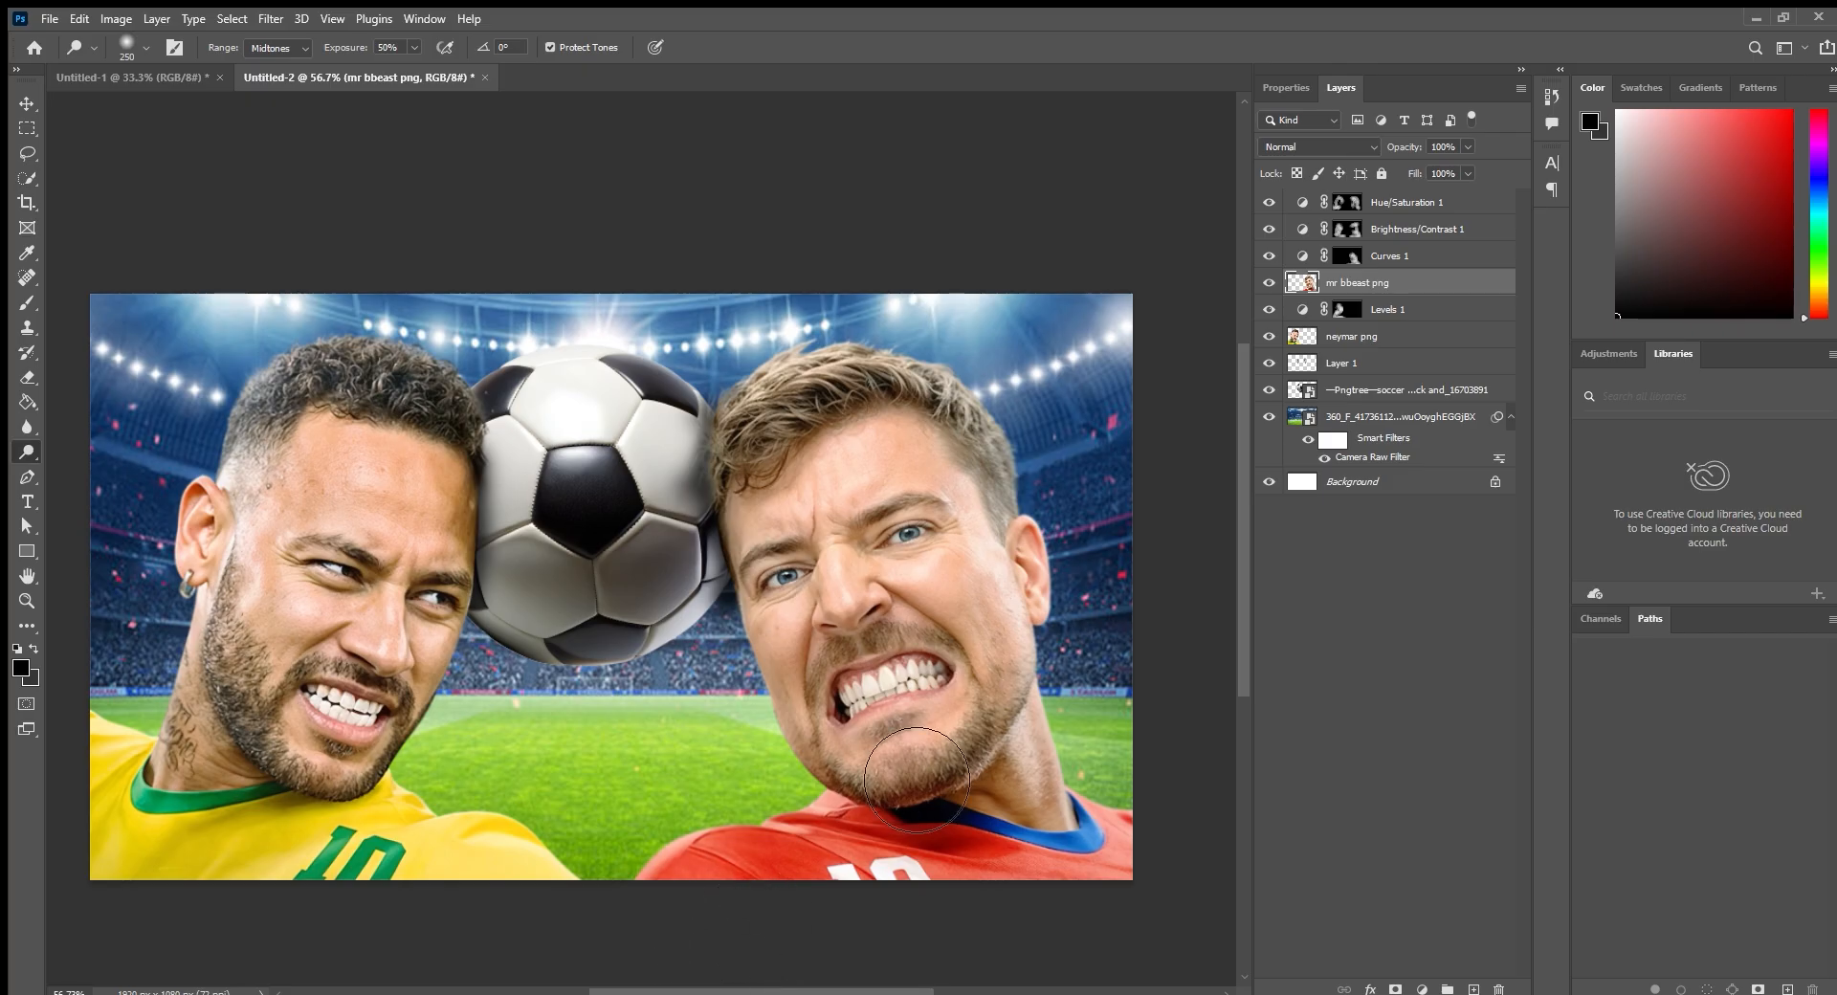
pyautogui.scroll(-2, 932, 670)
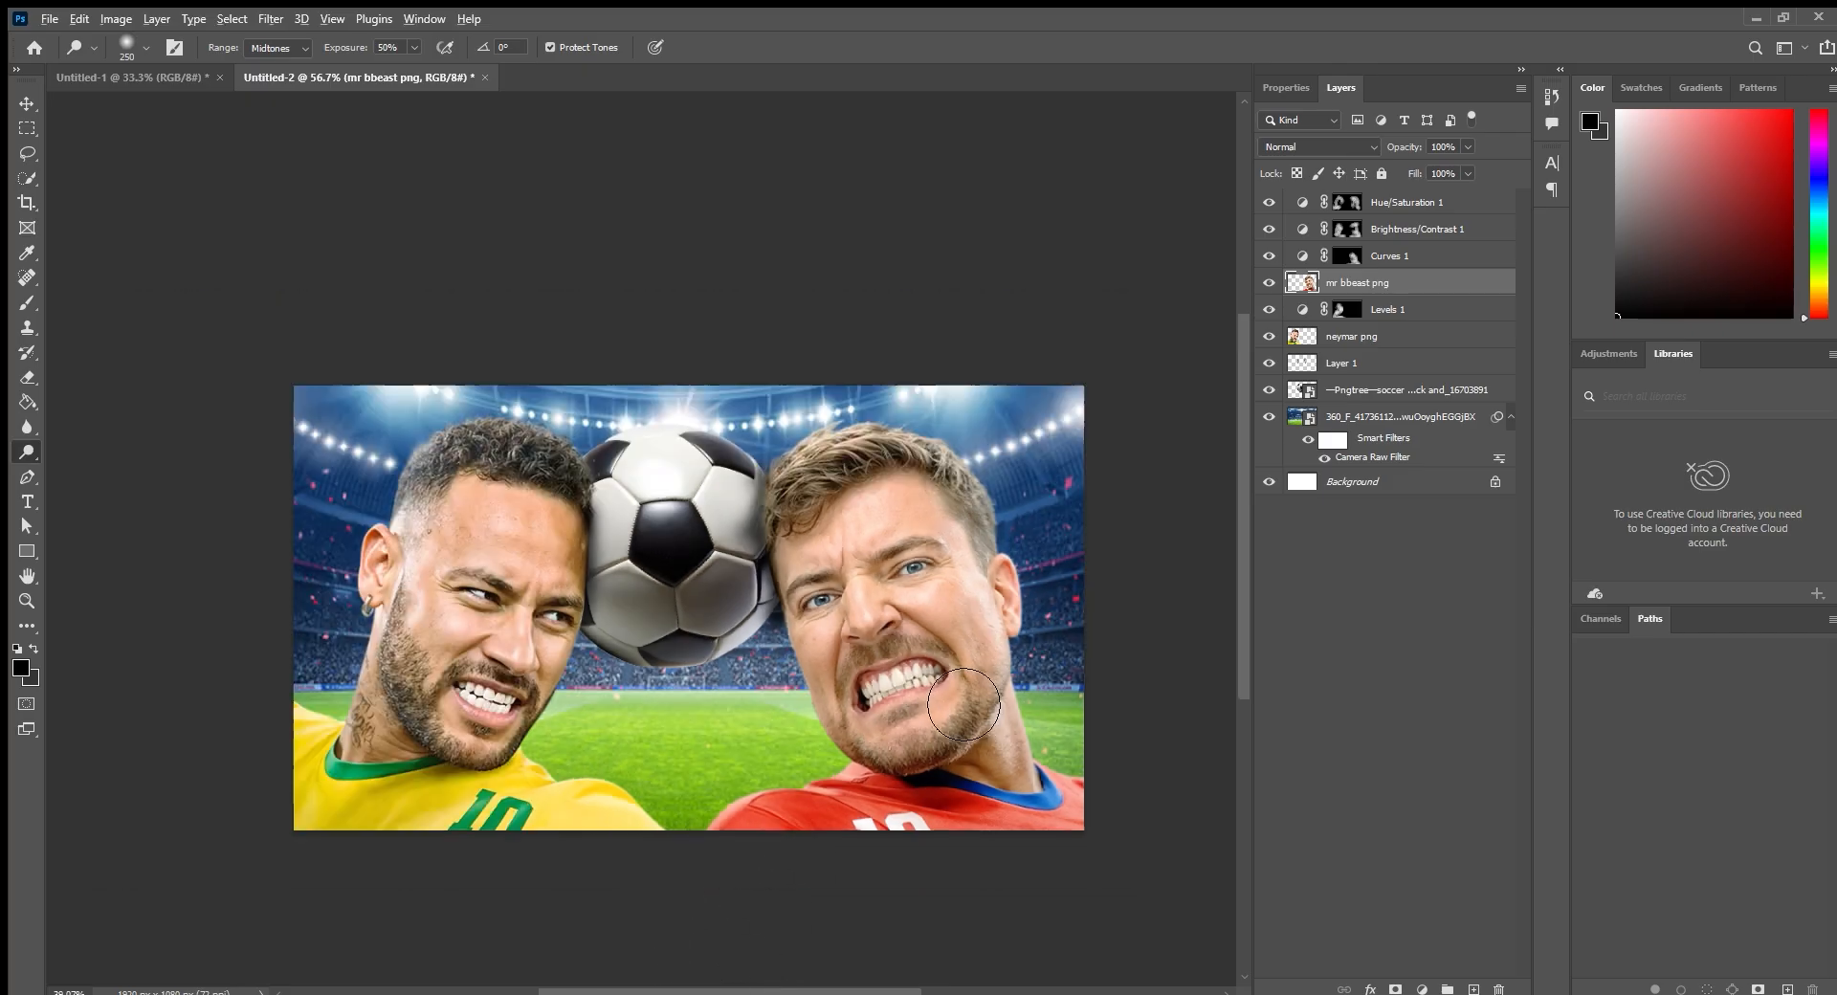
pyautogui.scroll(2, 938, 631)
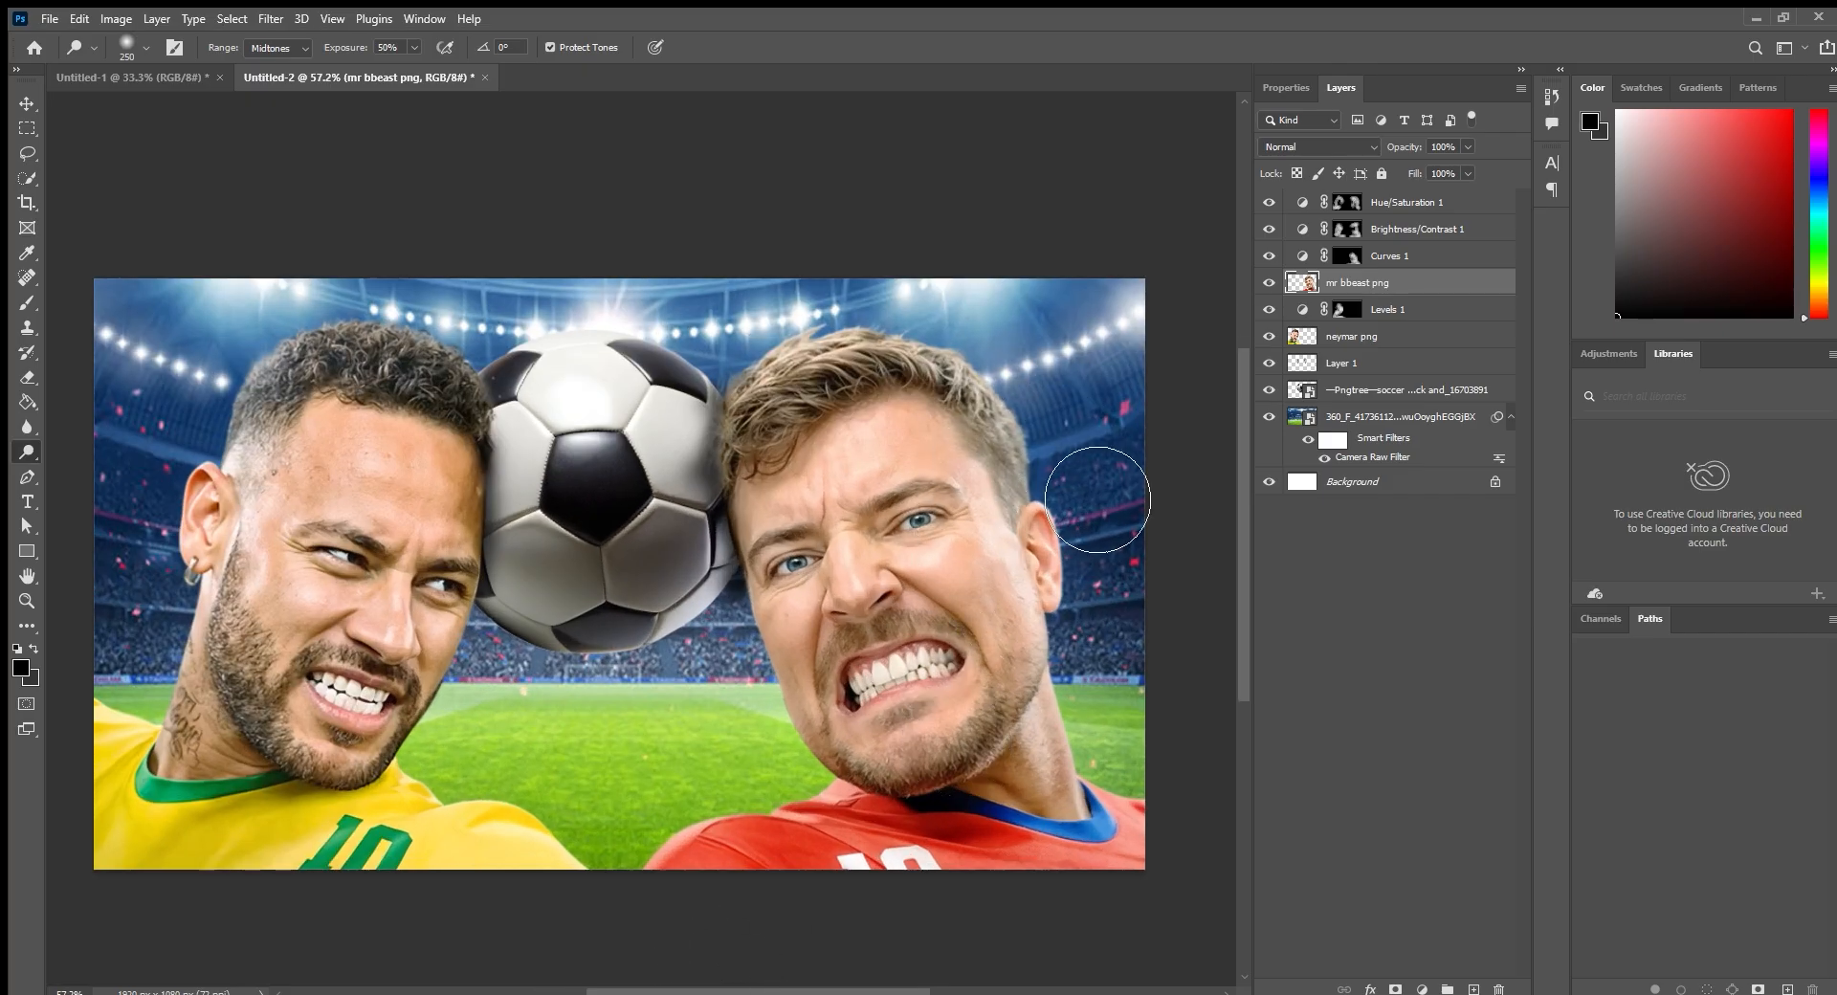
pyautogui.moveTo(807, 443); pyautogui.dragTo(770, 406)
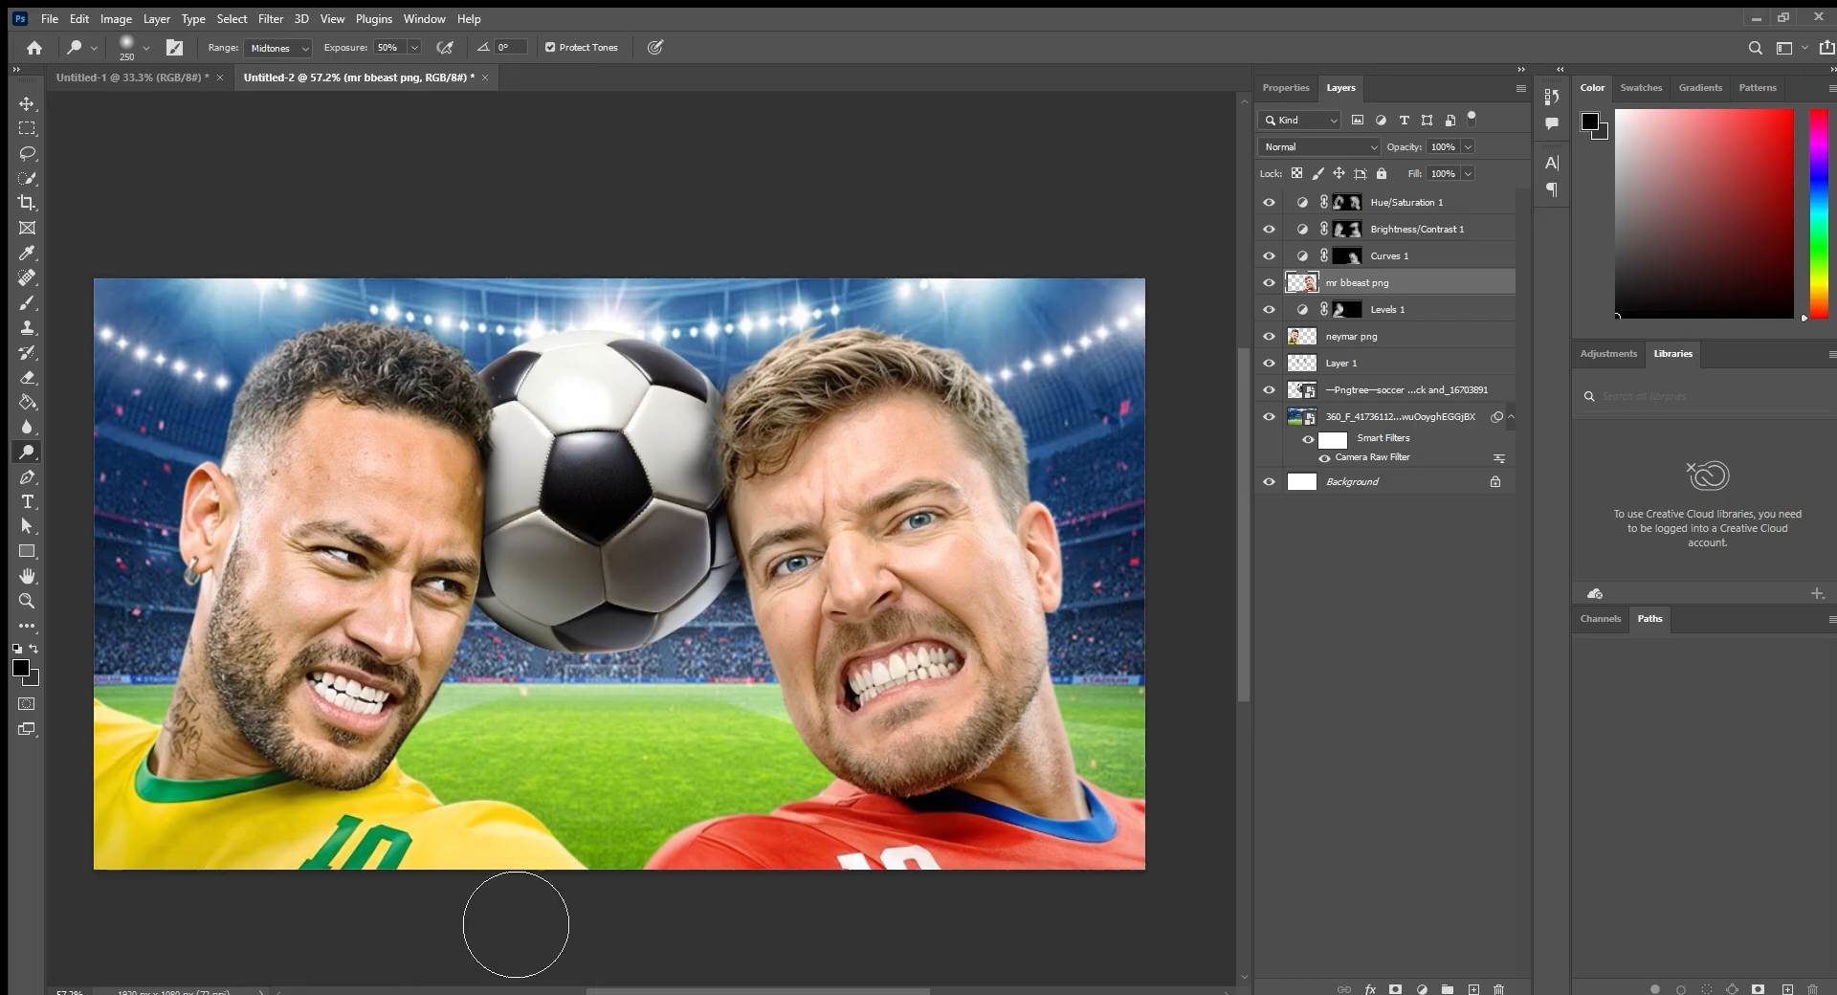
pyautogui.scroll(-2, 469, 784)
pyautogui.scroll(1, 466, 778)
pyautogui.click(26, 103)
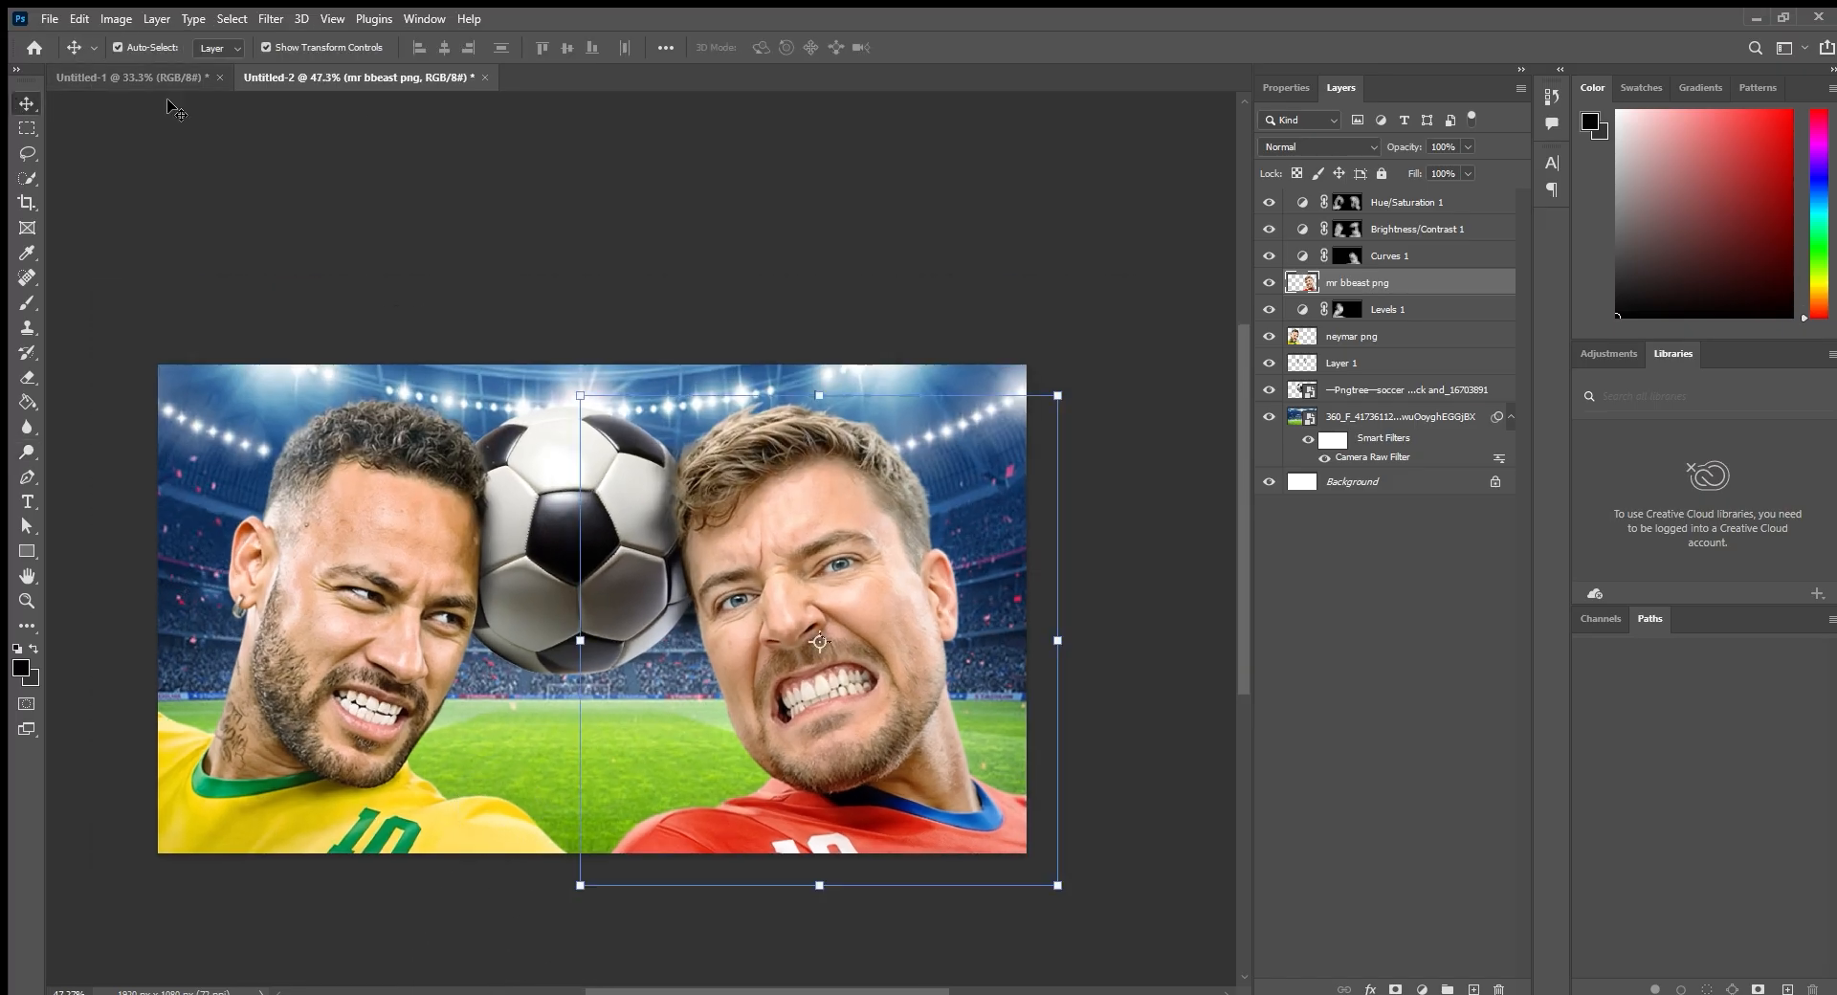
pyautogui.click(287, 230)
pyautogui.scroll(10, 669, 541)
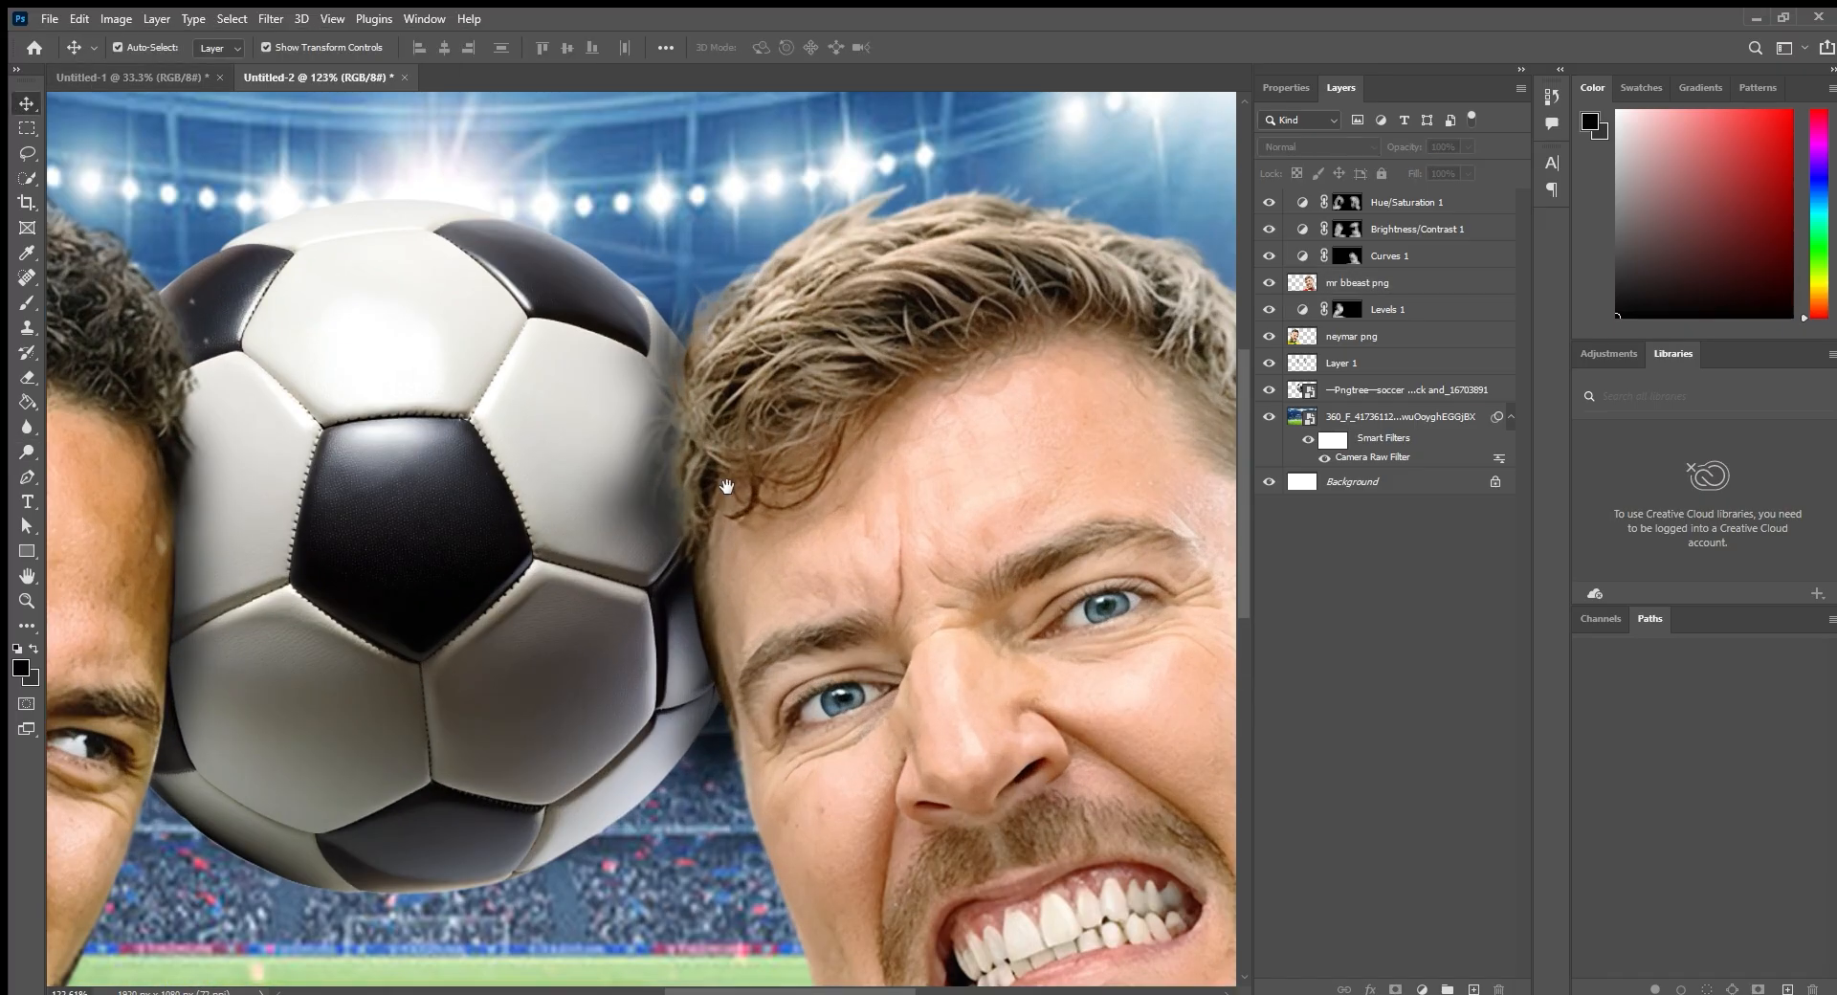
# Erase the Layer 1 shading over the soccer ball's edge beside MrBeast's hair, using the Eraser at 100 px and 100% opacity.
pyautogui.moveTo(726, 487); pyautogui.dragTo(497, 541)
pyautogui.click(436, 496)
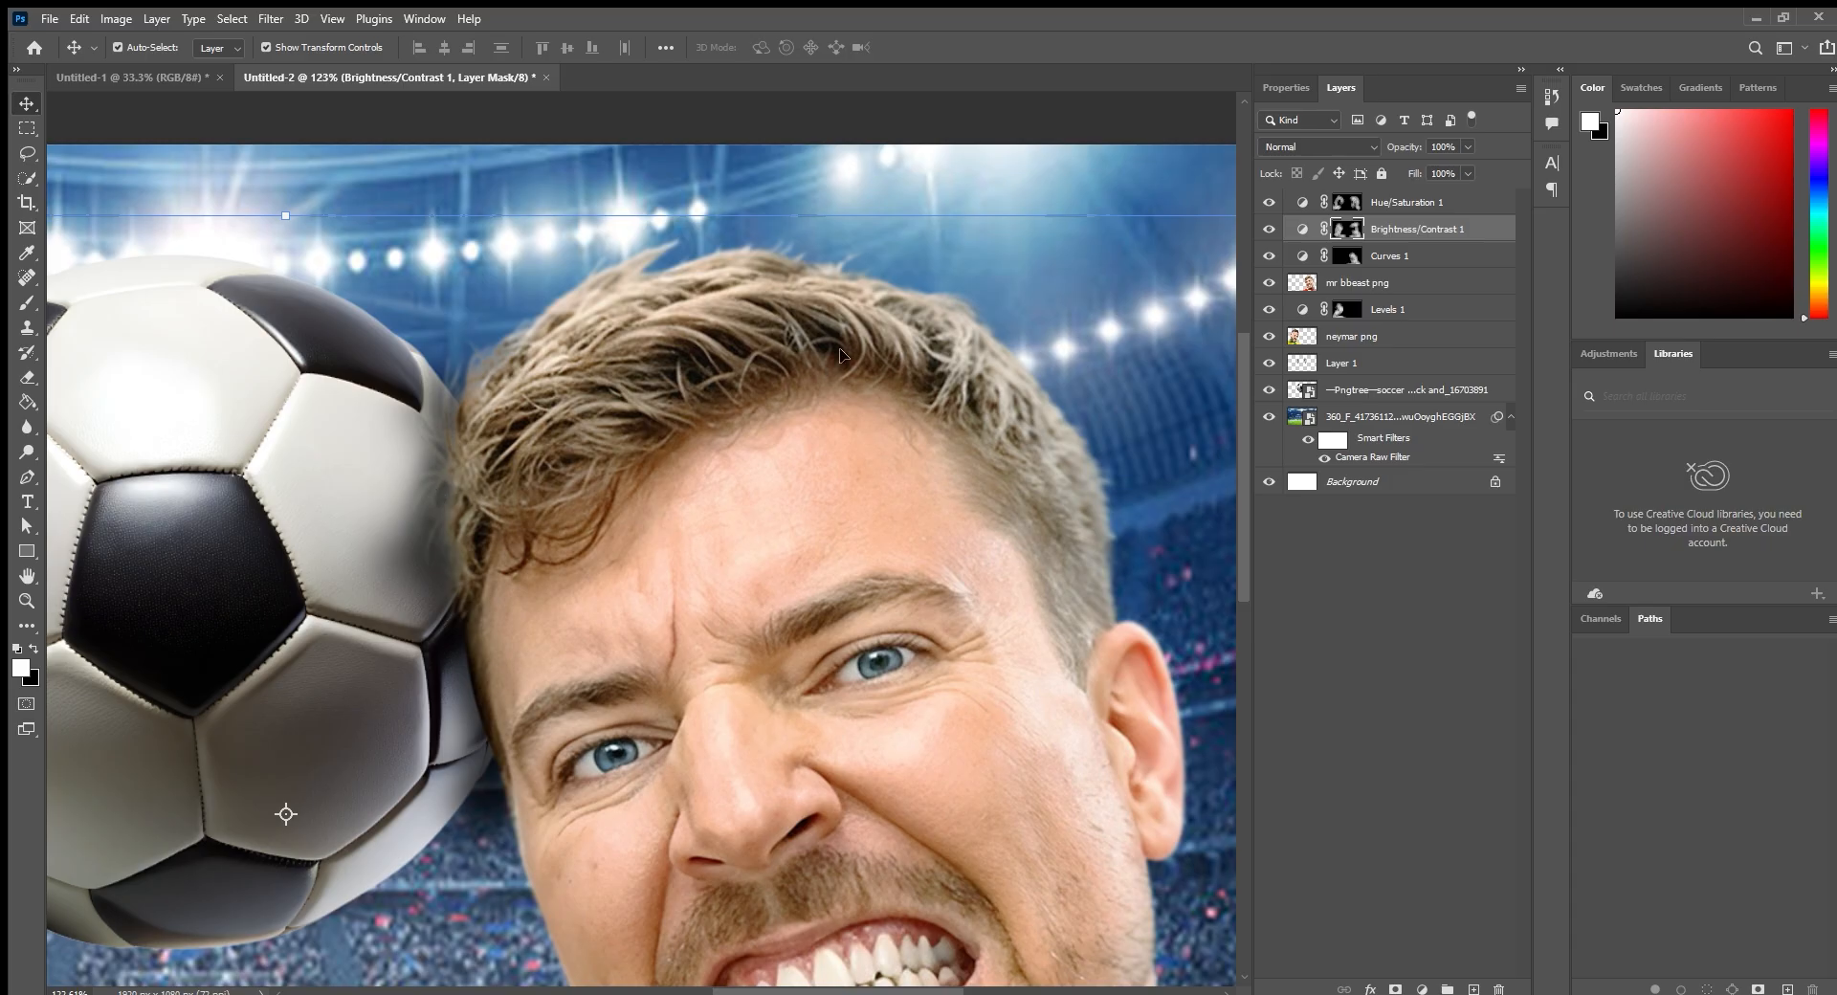
pyautogui.click(968, 164)
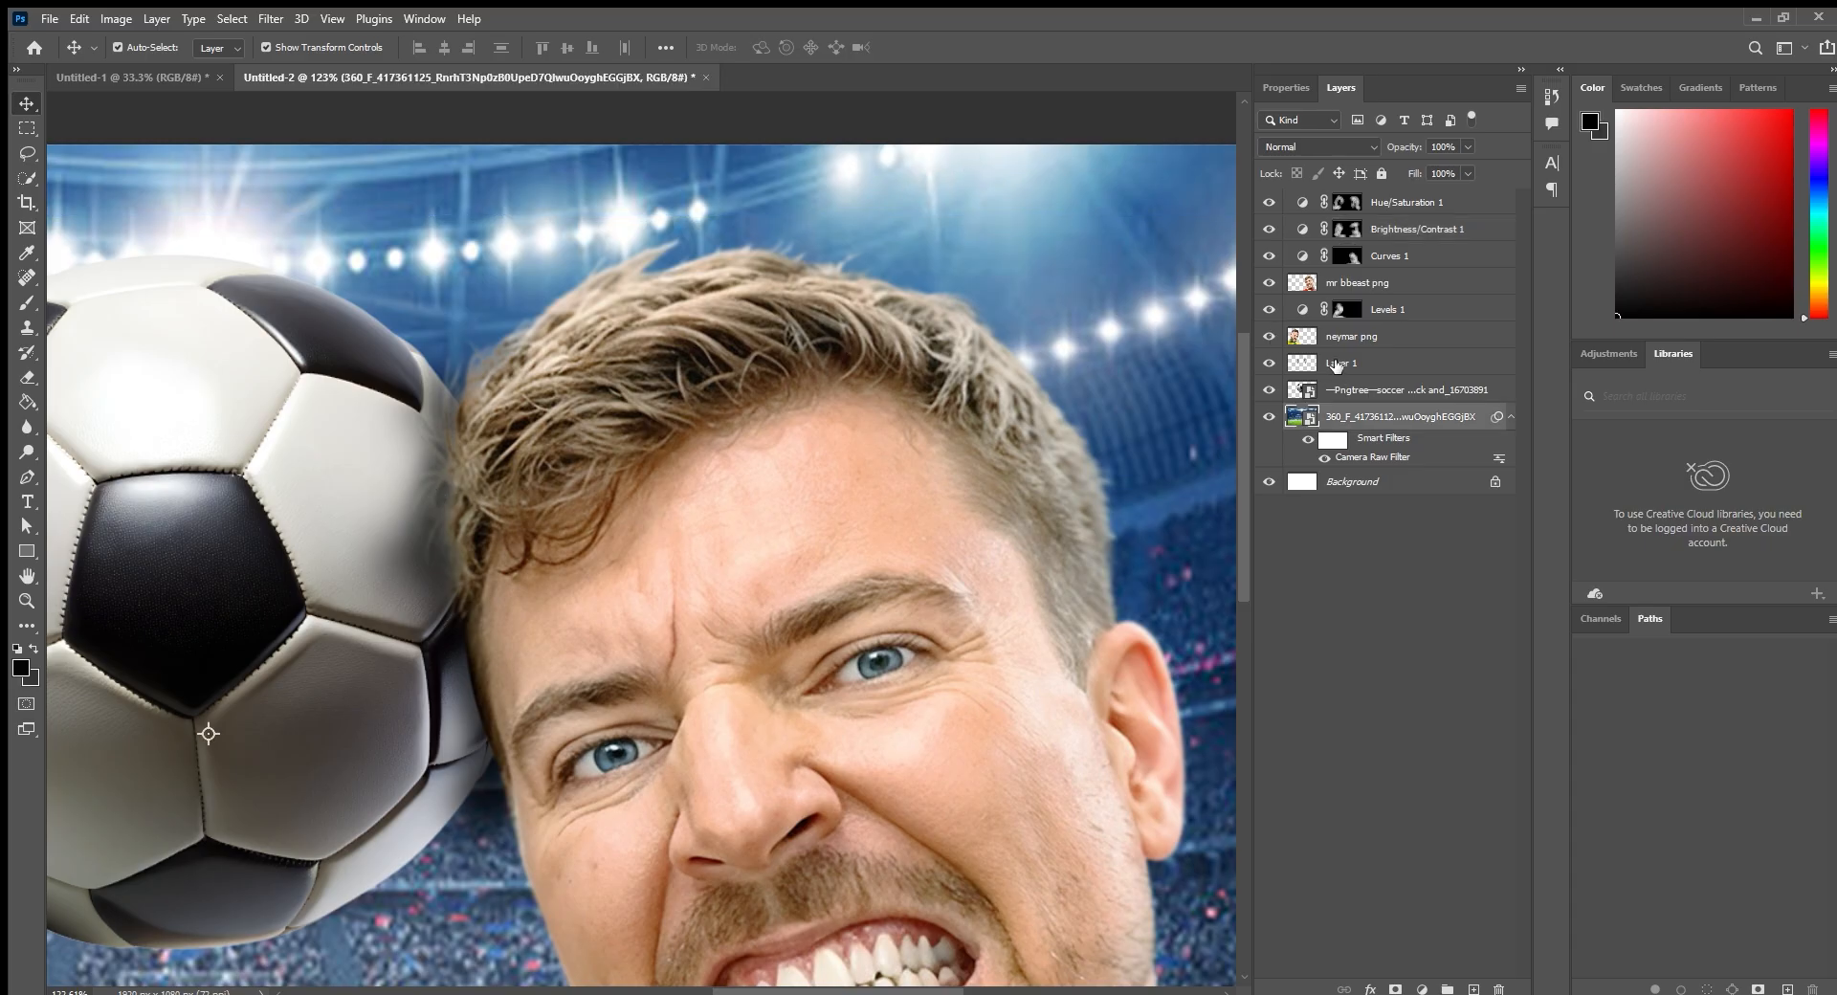
pyautogui.click(1336, 365)
pyautogui.click(25, 387)
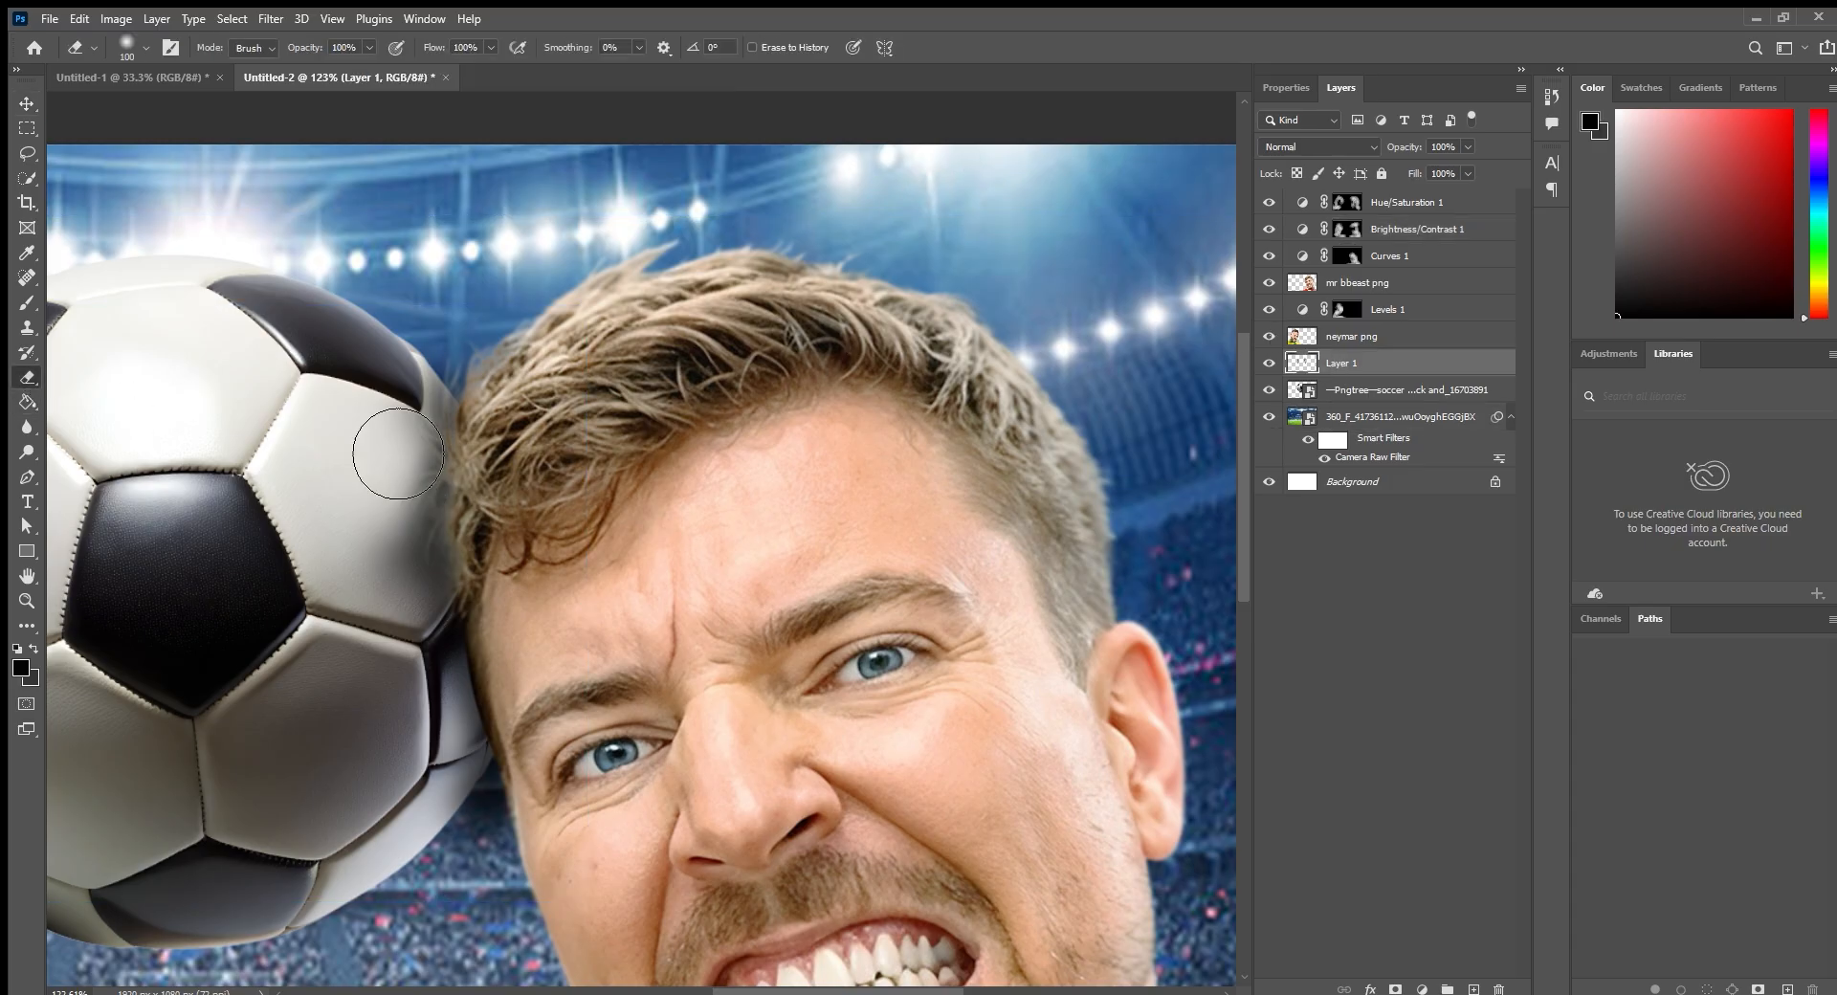
pyautogui.moveTo(462, 434)
pyautogui.mouseDown()
pyautogui.moveTo(397, 561)
pyautogui.moveTo(412, 672)
pyautogui.mouseUp()
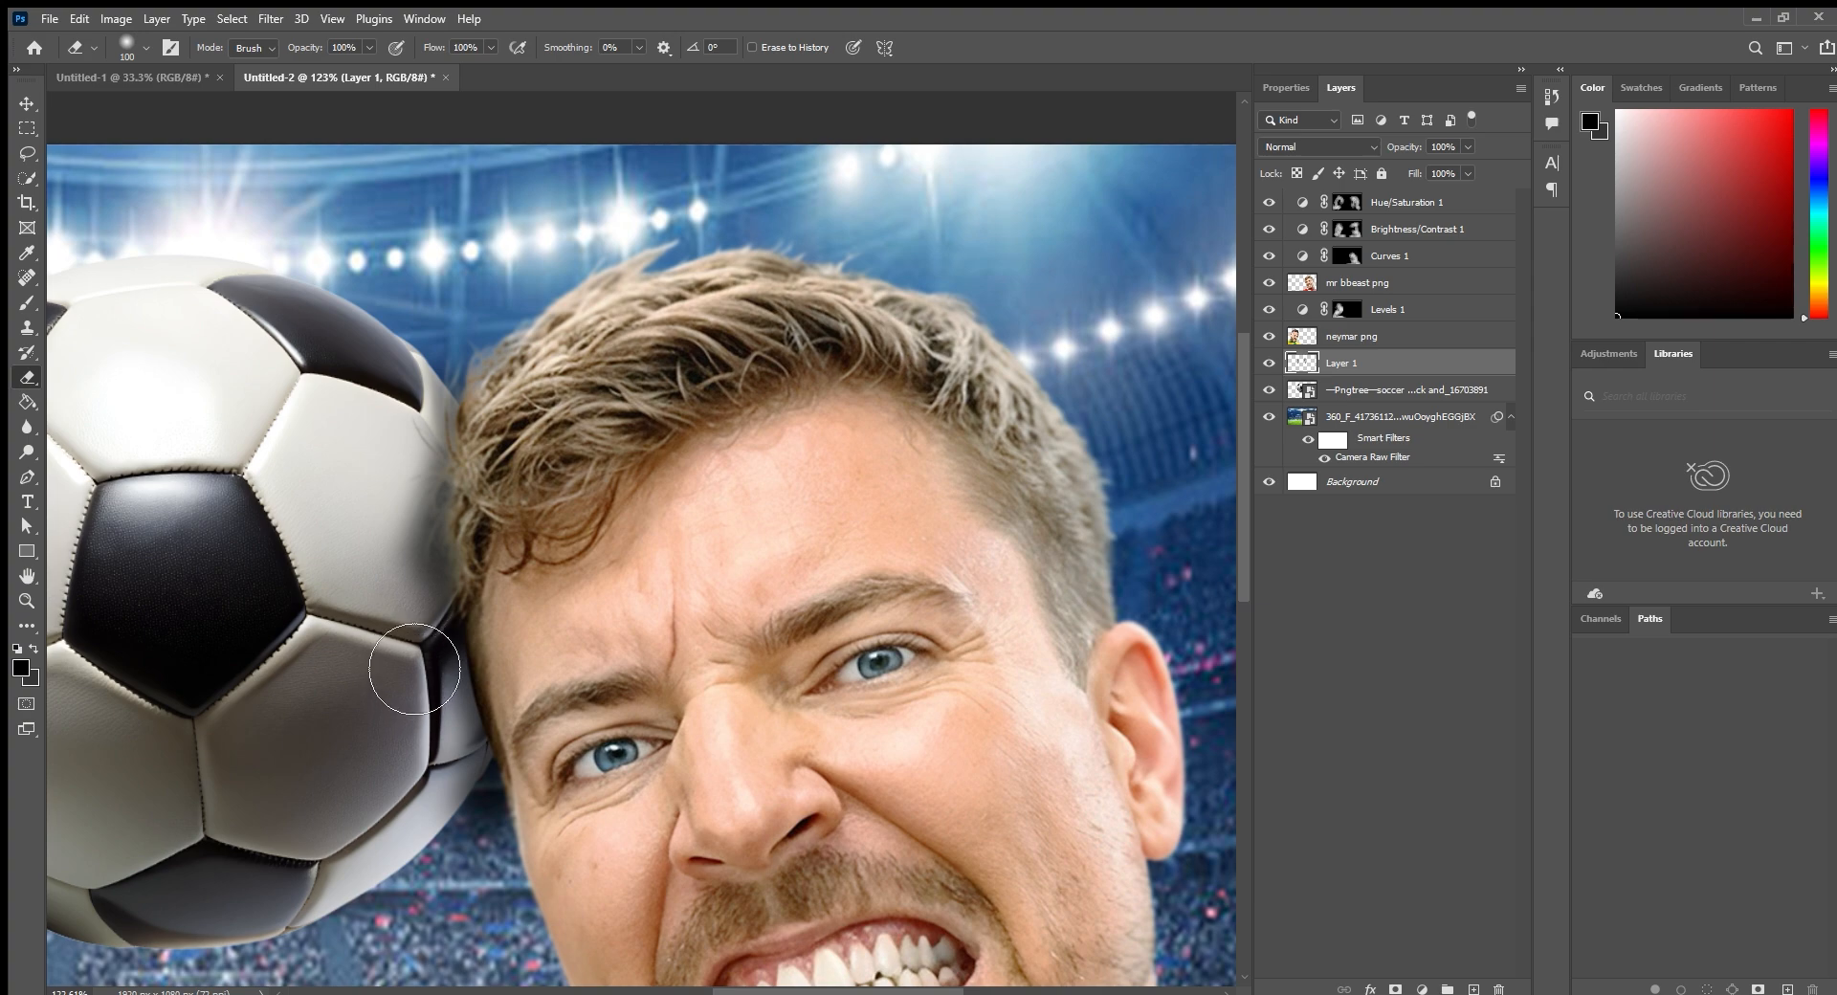
# Examine the ball's shading and the whole composition at several zoom levels, with the Move tool active and no layer selected.
pyautogui.scroll(-5, 377, 624)
pyautogui.moveTo(368, 615); pyautogui.dragTo(550, 565)
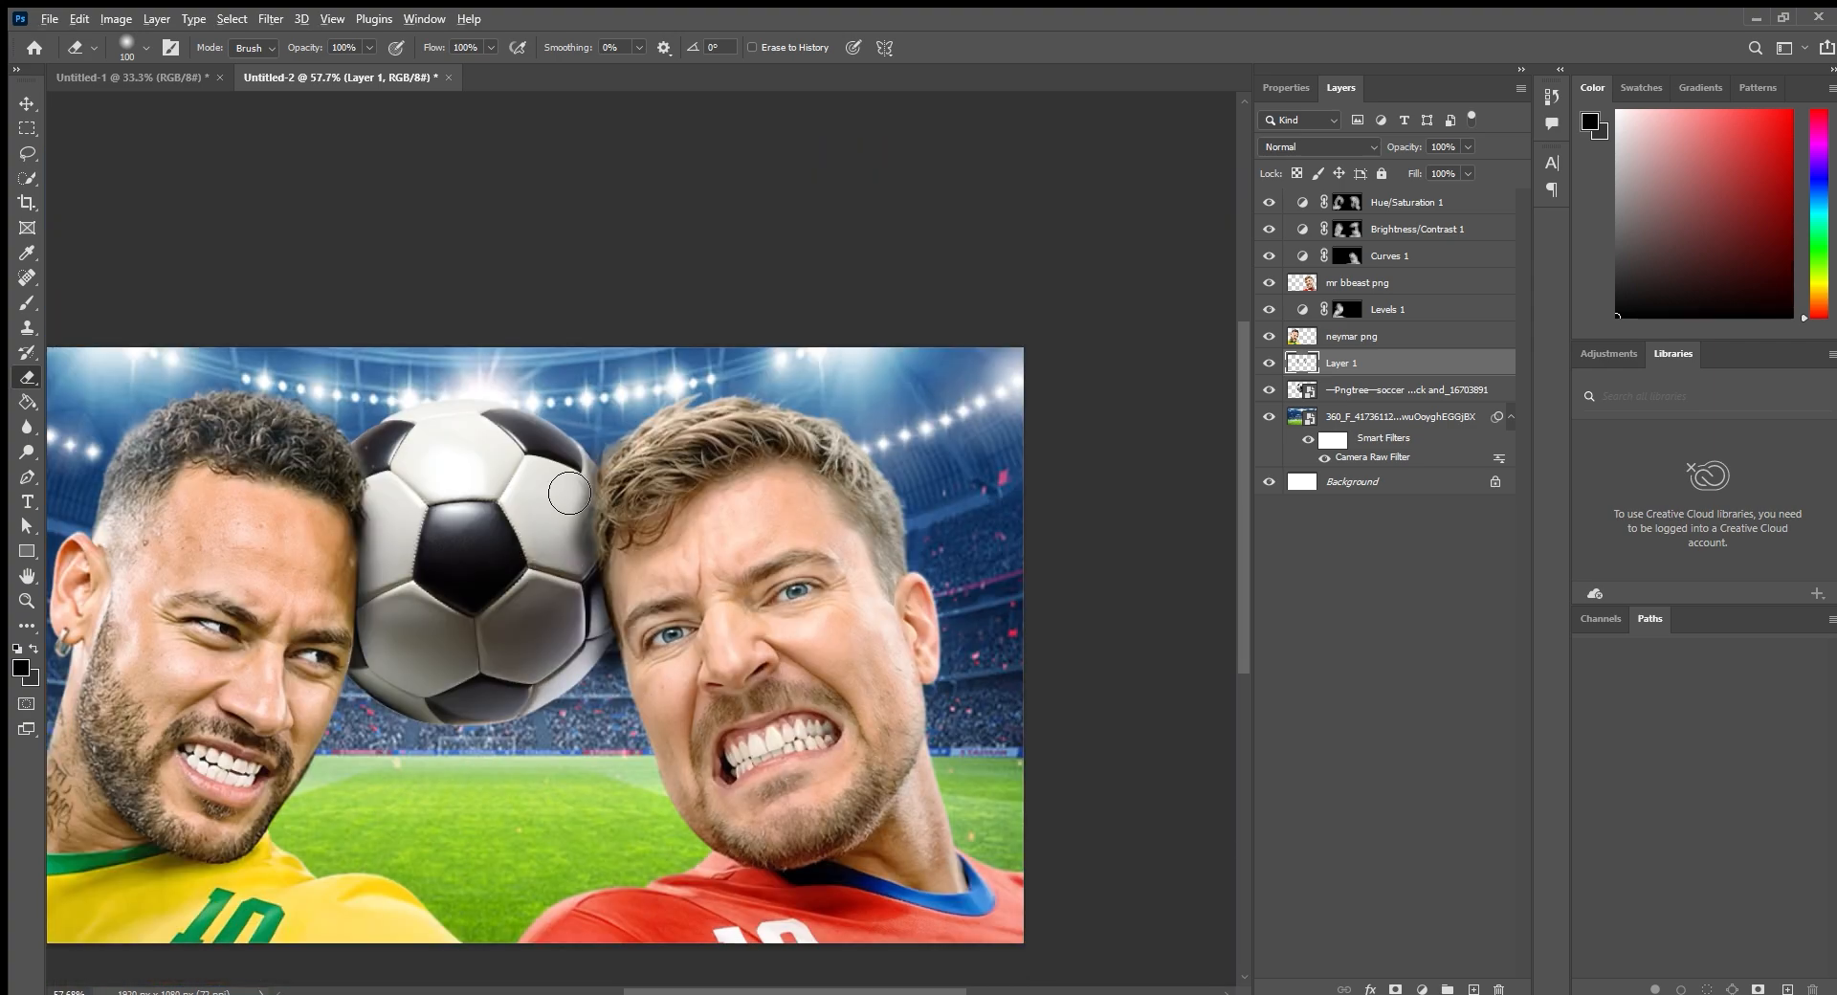
pyautogui.scroll(5, 569, 494)
pyautogui.scroll(-4, 673, 462)
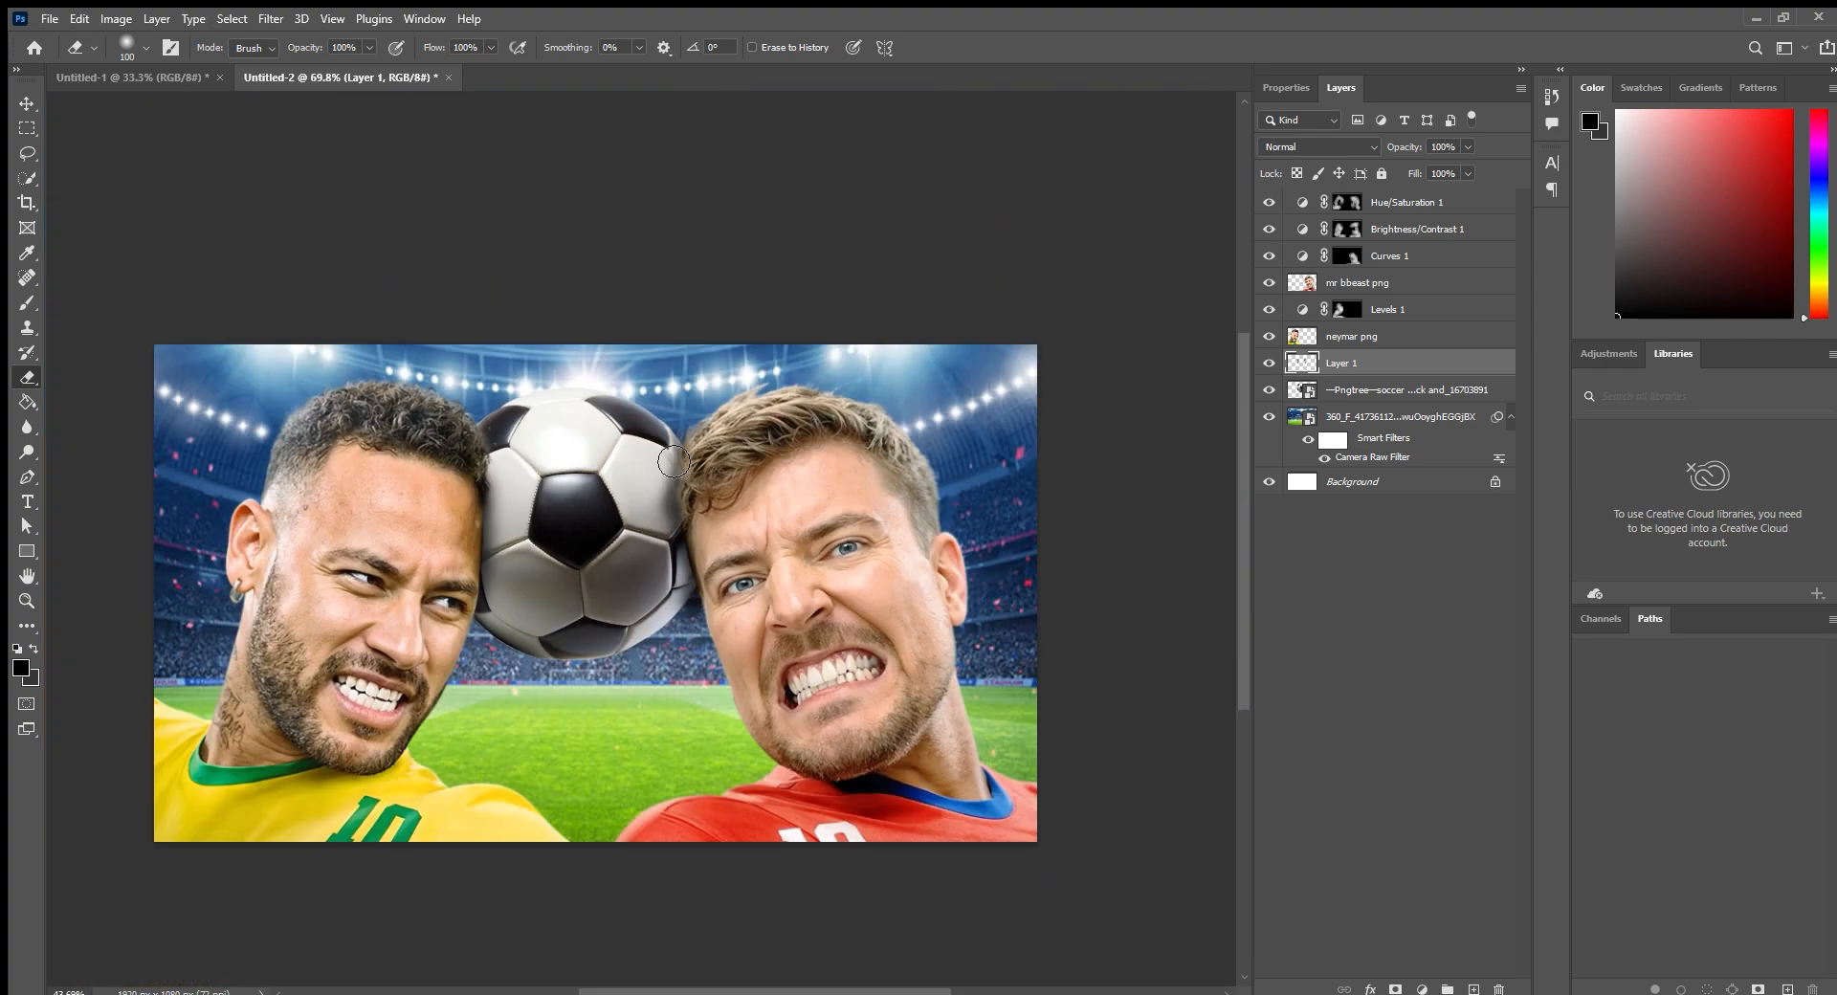
pyautogui.scroll(2, 591, 497)
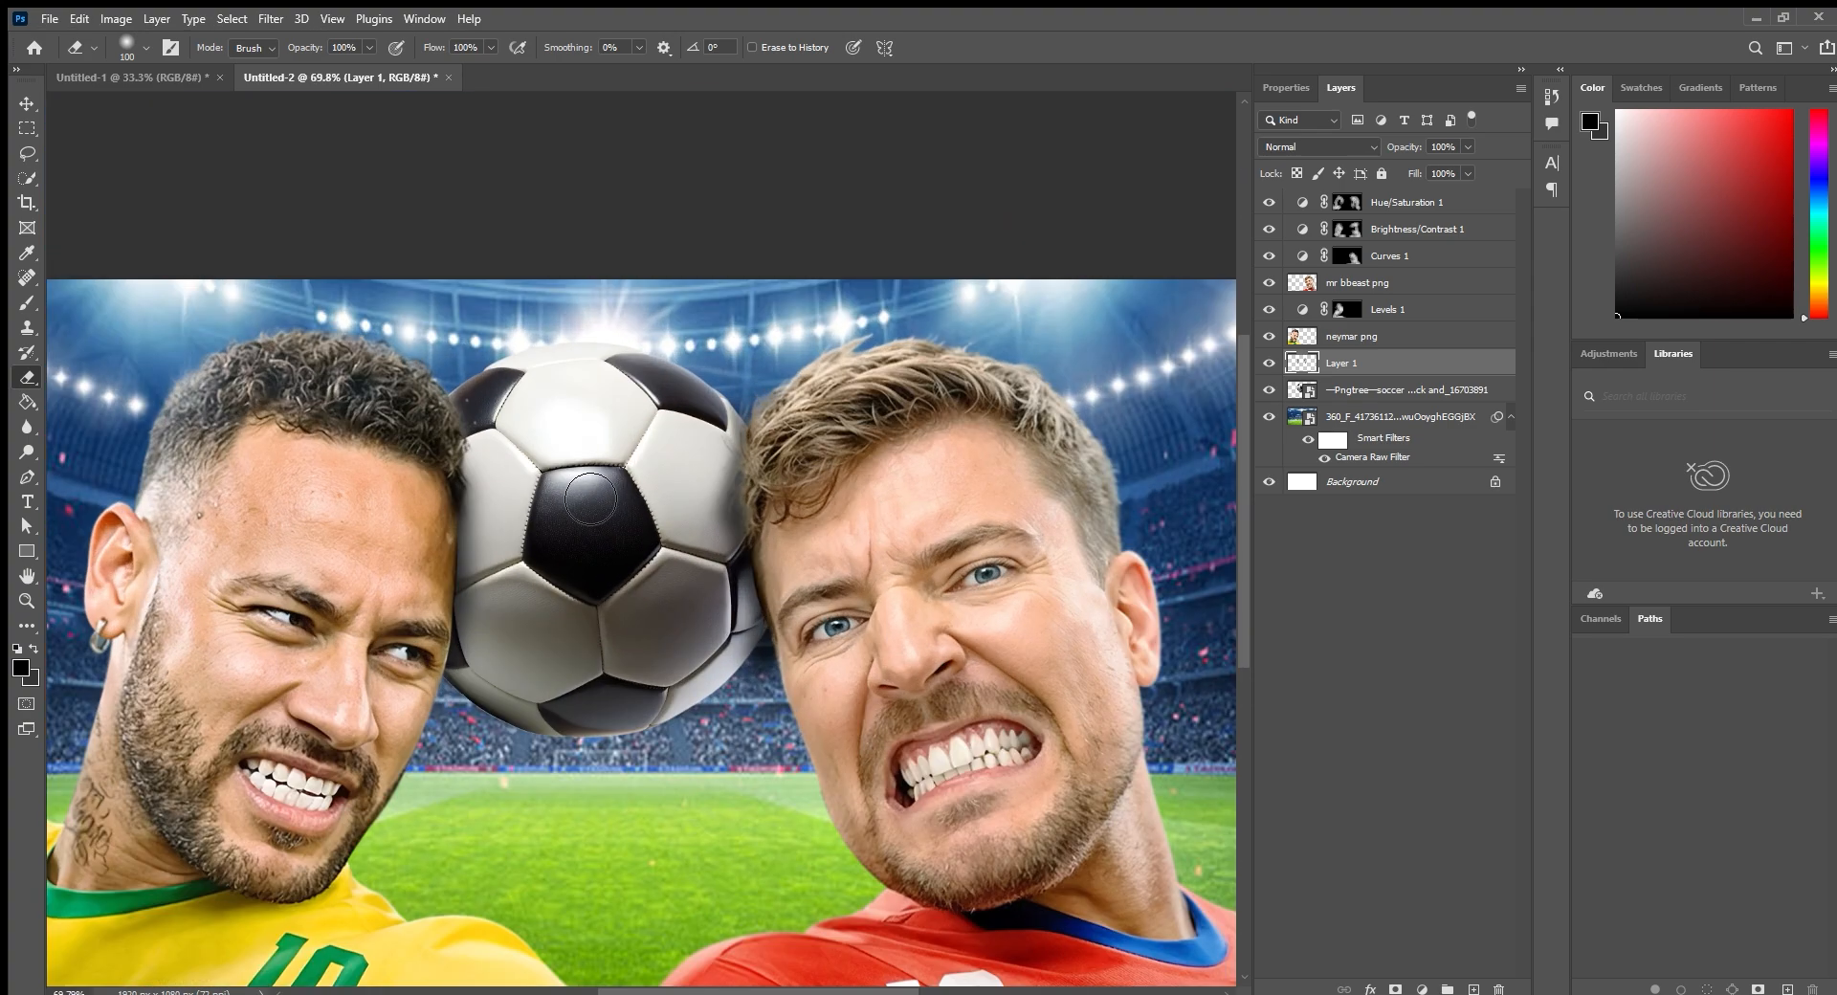
pyautogui.click(27, 105)
pyautogui.click(252, 111)
pyautogui.scroll(-5, 421, 517)
pyautogui.scroll(4, 412, 520)
pyautogui.scroll(-3, 412, 519)
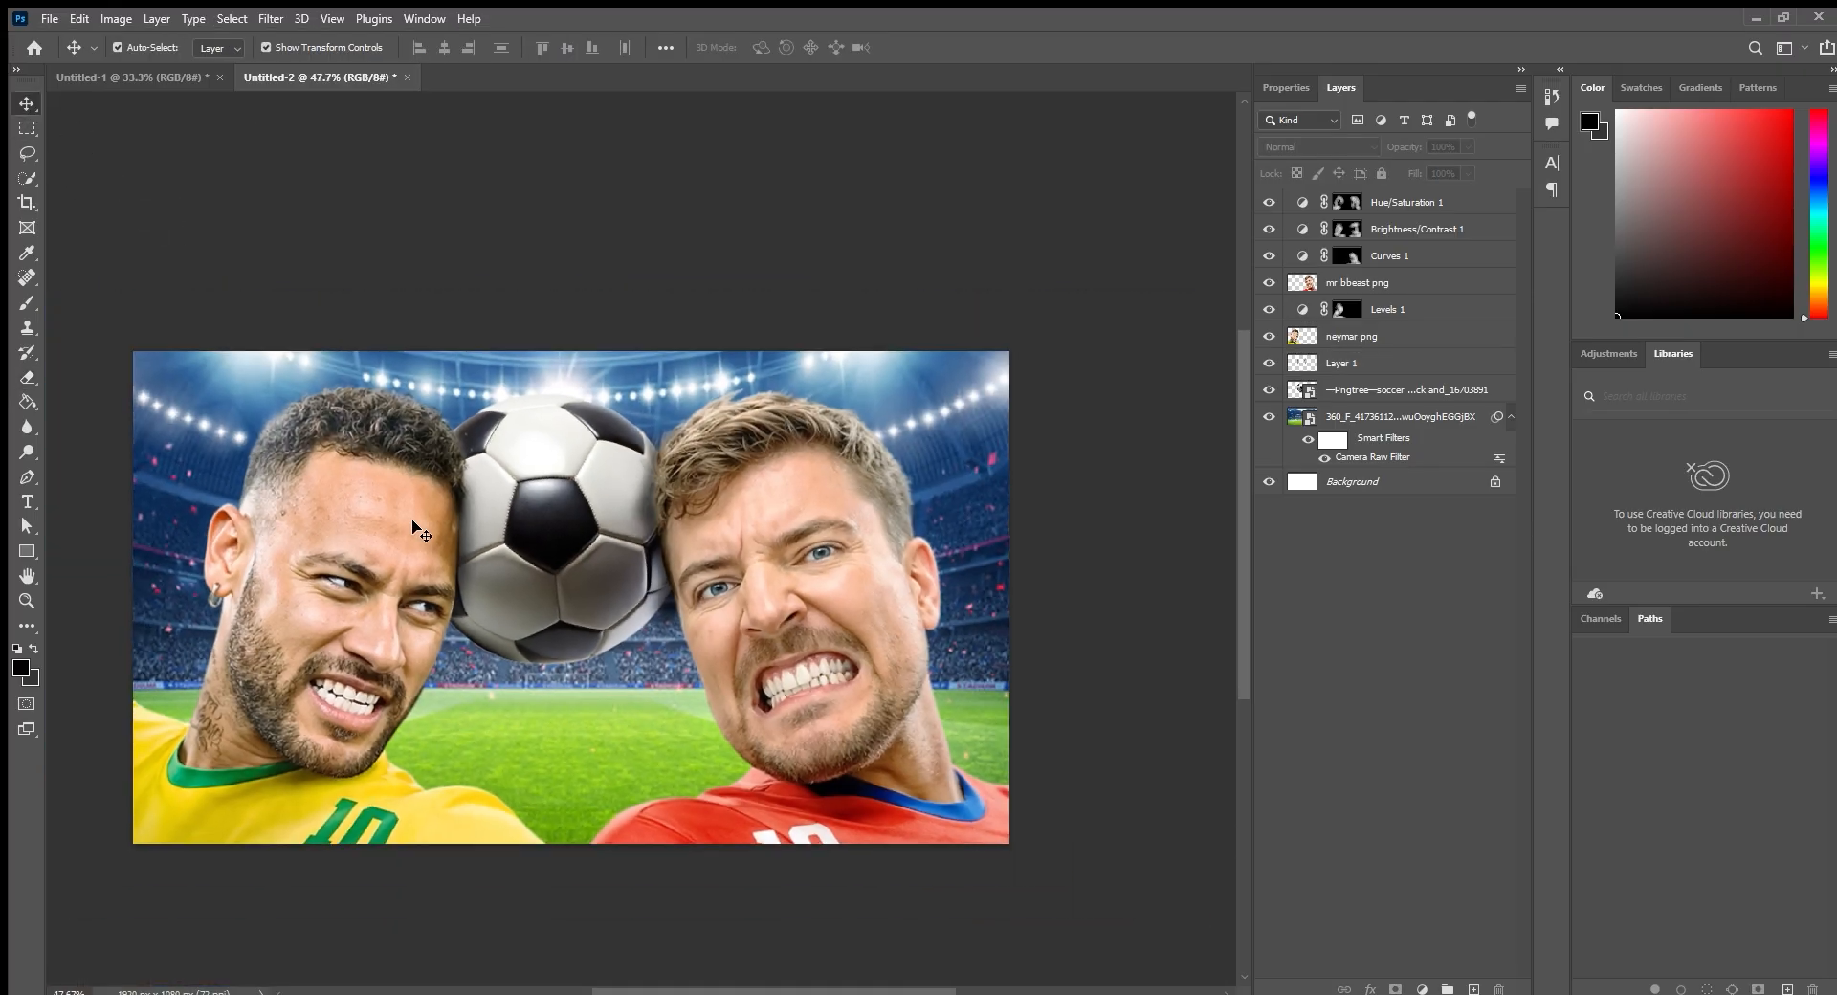
pyautogui.scroll(-3, 411, 520)
pyautogui.moveTo(411, 519); pyautogui.dragTo(672, 566)
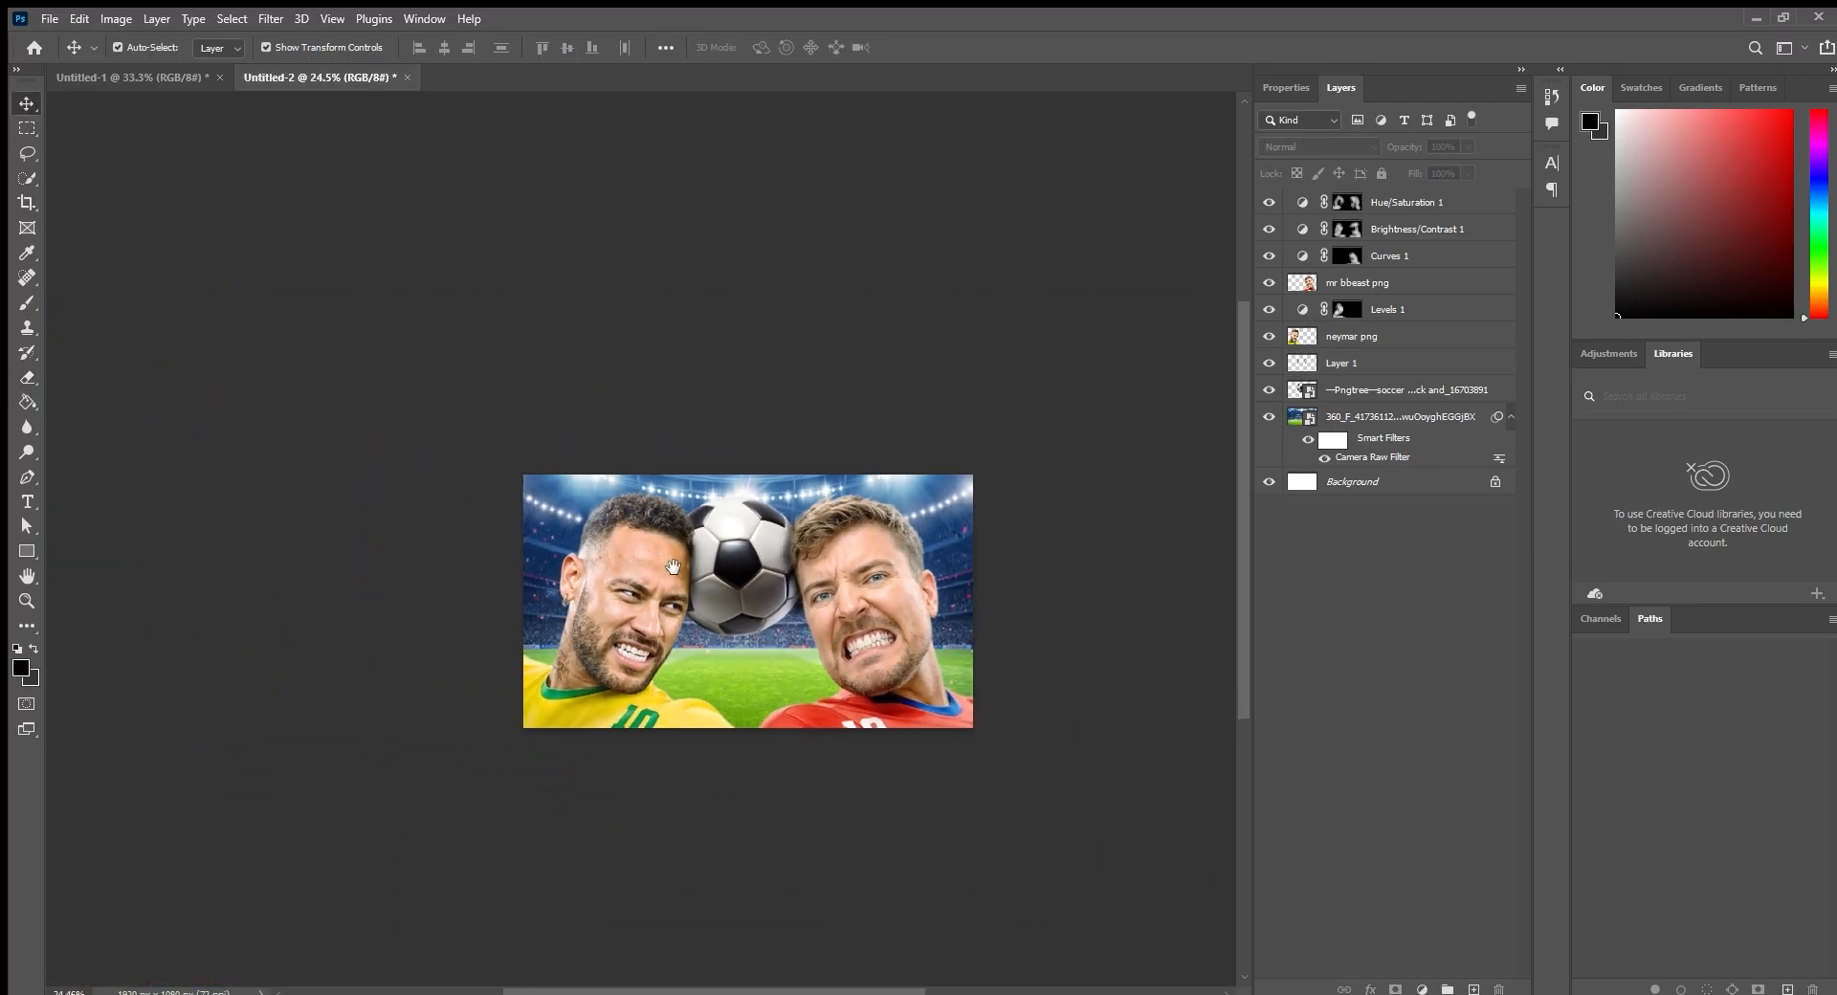
pyautogui.scroll(4, 761, 564)
pyautogui.moveTo(809, 565); pyautogui.dragTo(692, 478)
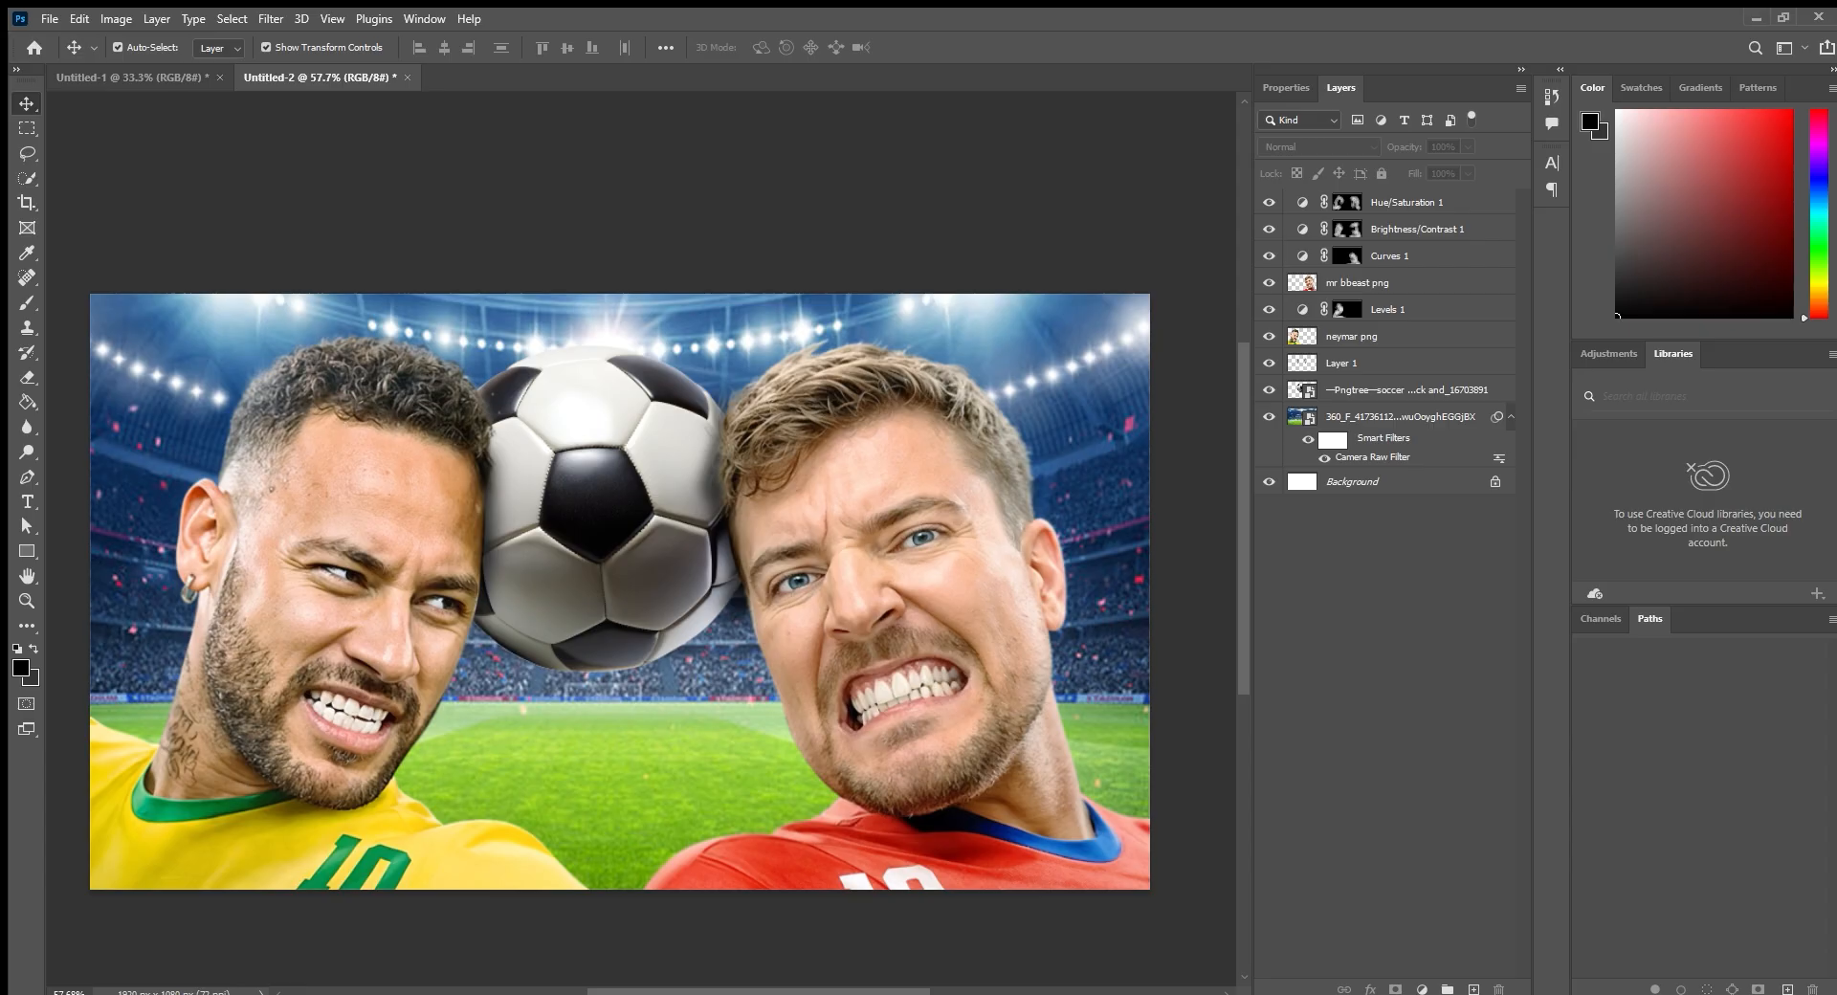
# Try merging all visible layers into the Background, undo the merge and return to the Move tool.
pyautogui.hotkey('ctrl', 'shift', 'e')
pyautogui.press('h')
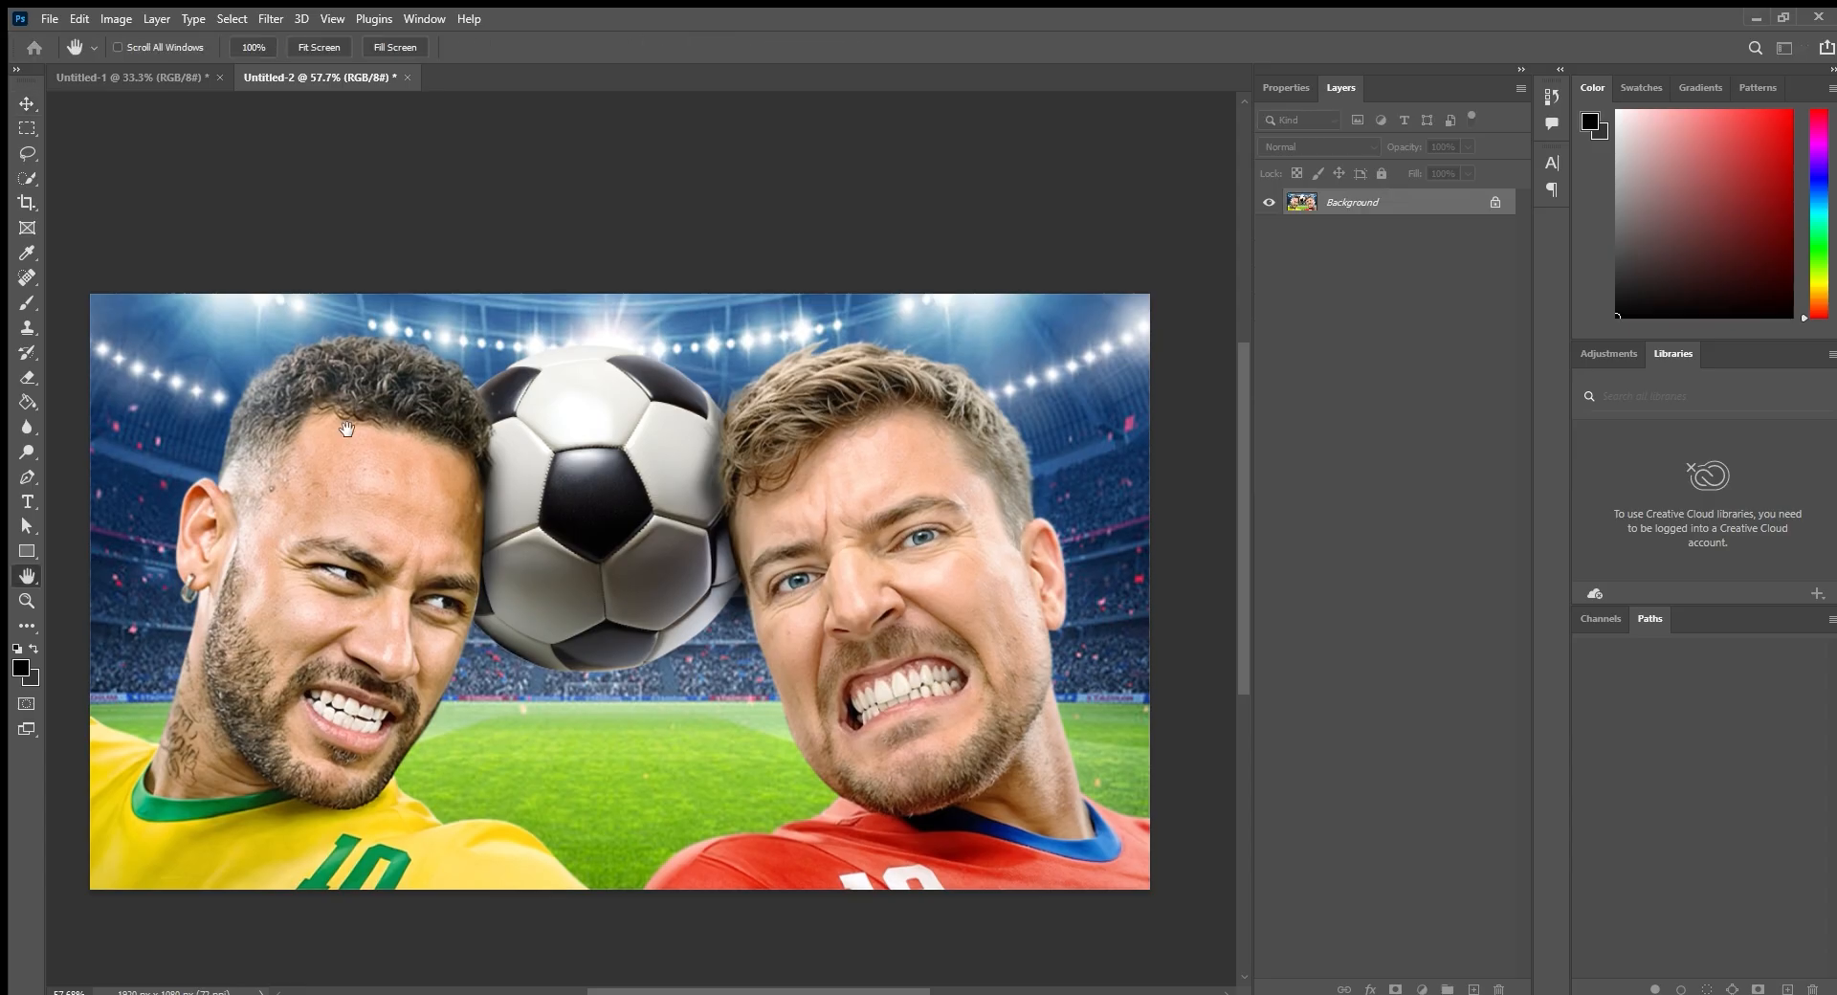
pyautogui.hotkey('ctrl', 'z')
pyautogui.press('v')
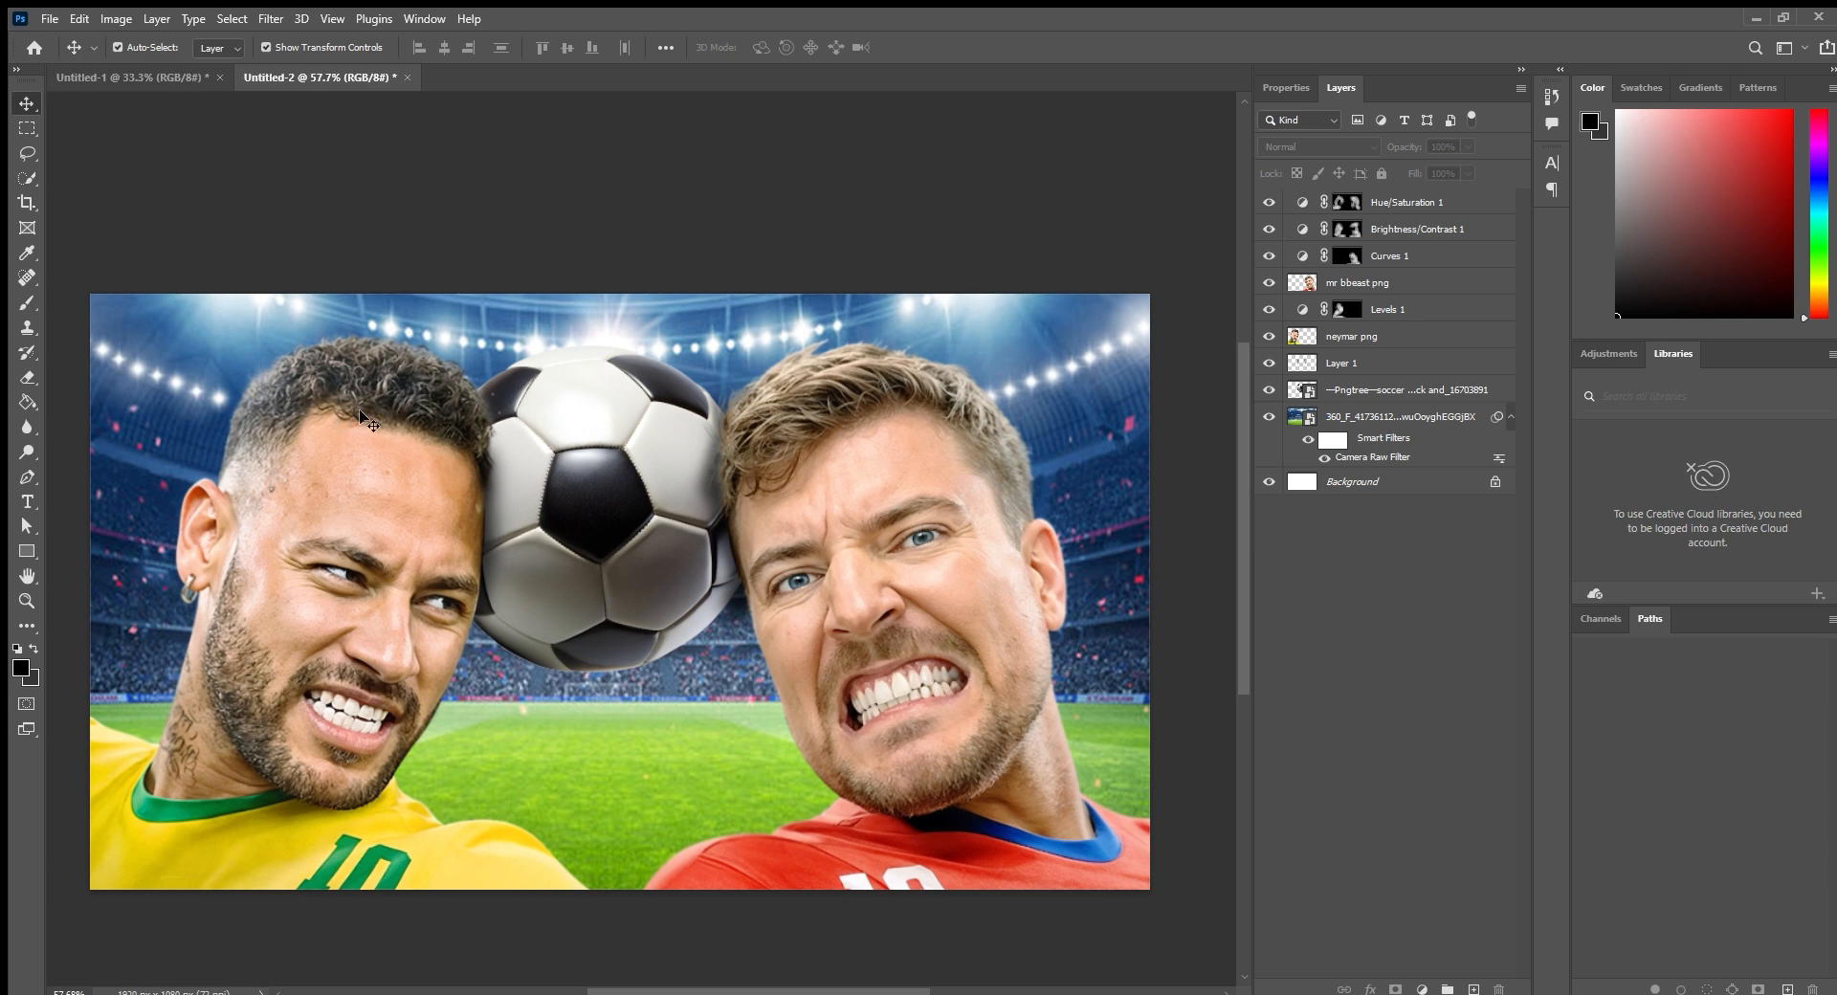